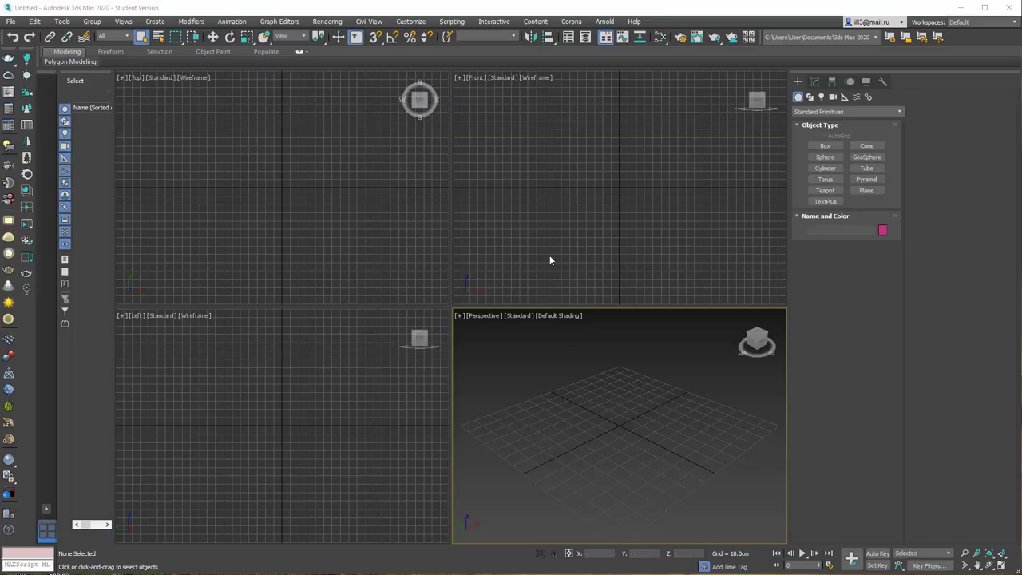
Click into the Front viewport, then make the Perspective viewport active again
click(549, 254)
click(606, 428)
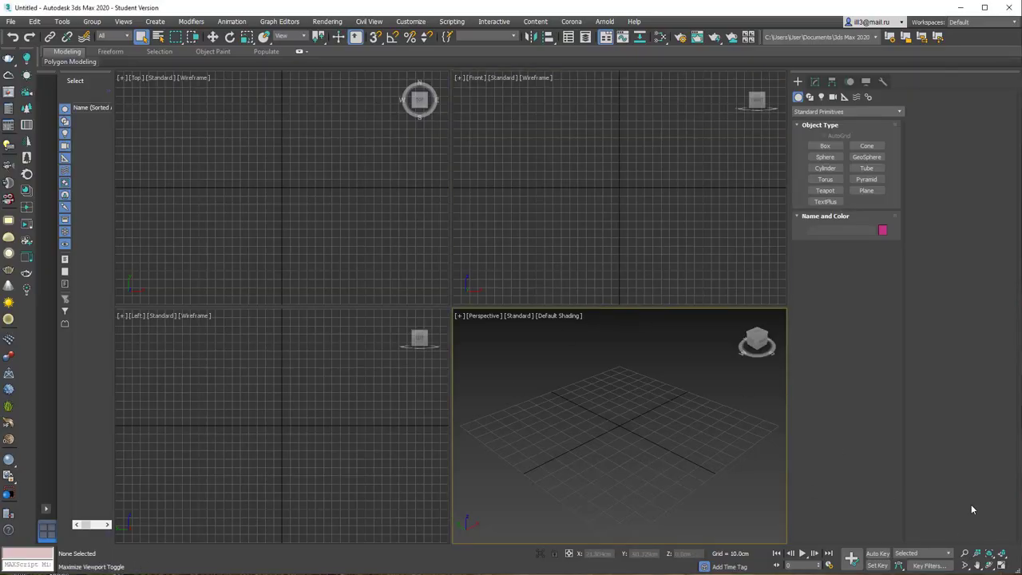
Maximize the Perspective view and confirm system and display units are centimeters (1 unit = 1.0 cm)
click(1001, 565)
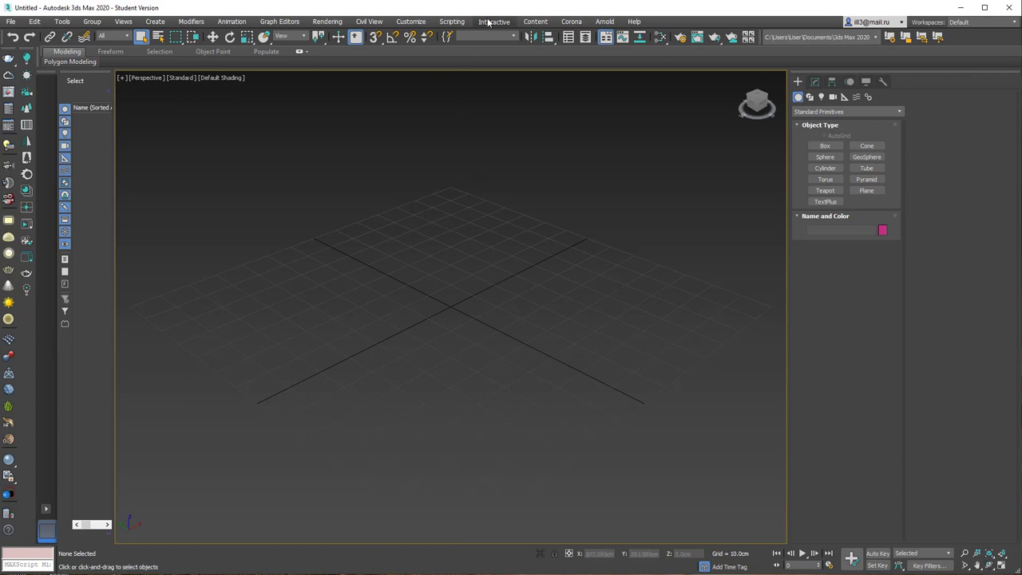
click(535, 24)
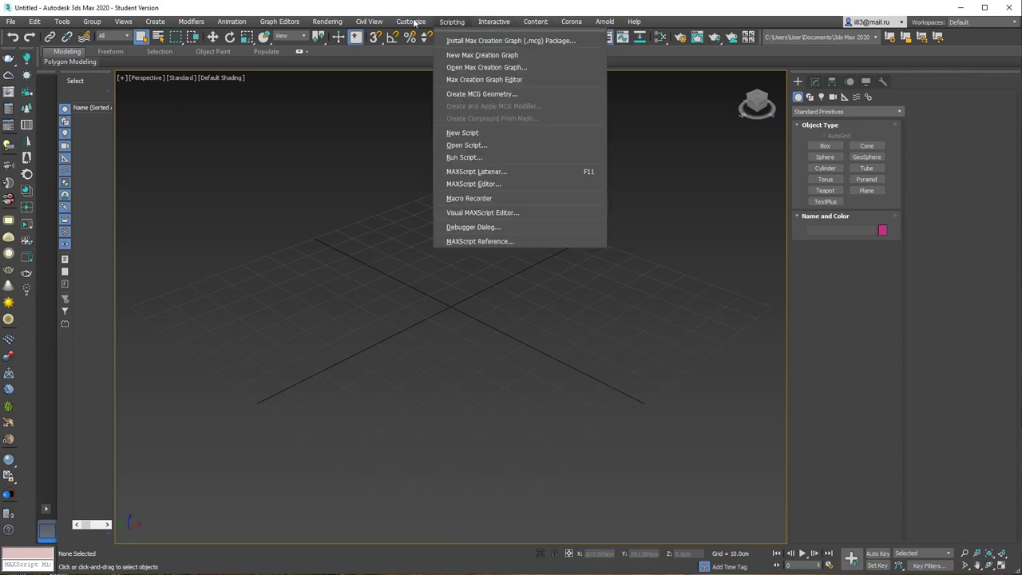
mouse_move(410, 21)
click(428, 200)
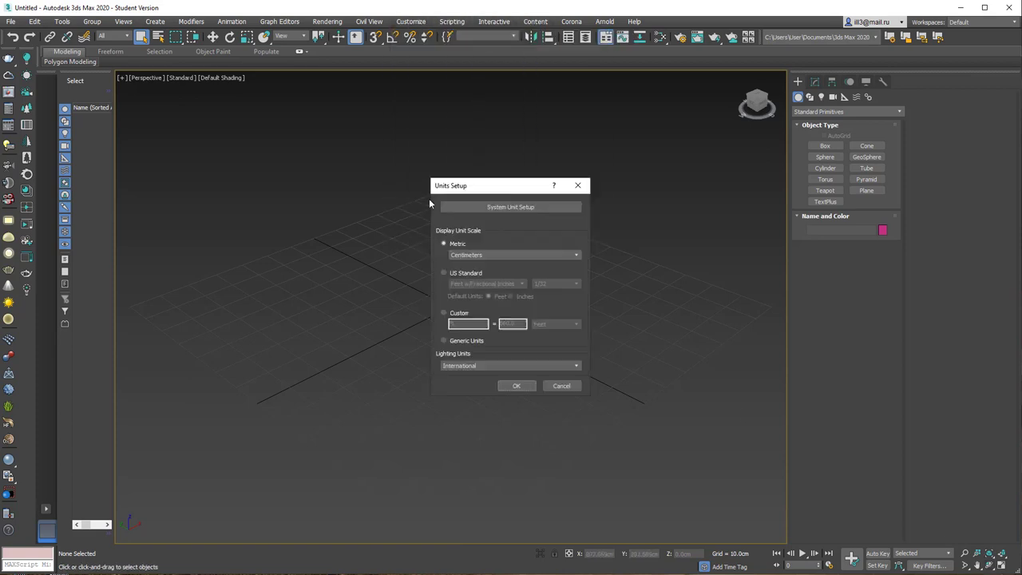
click(482, 208)
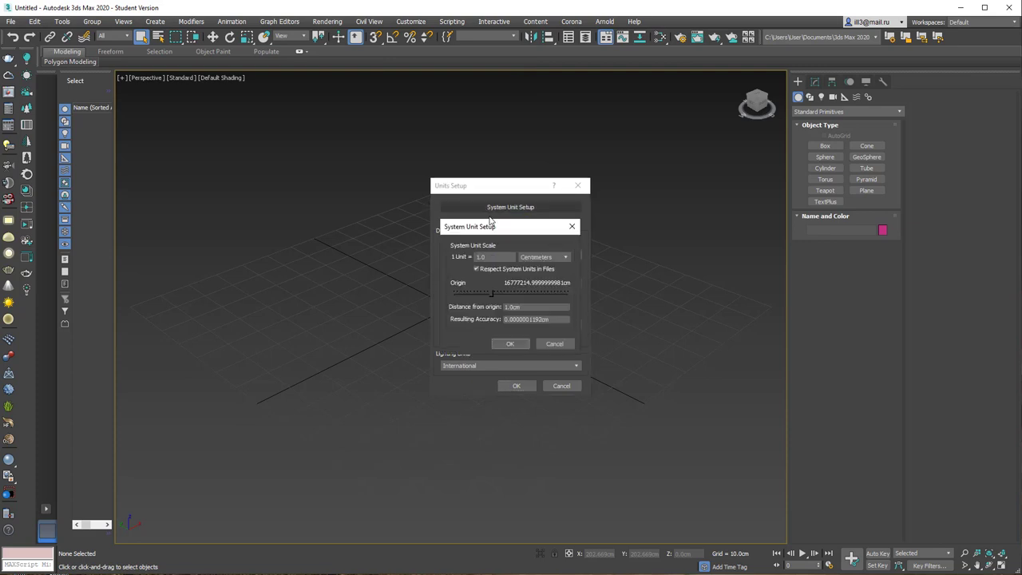
drag(511, 227, 665, 187)
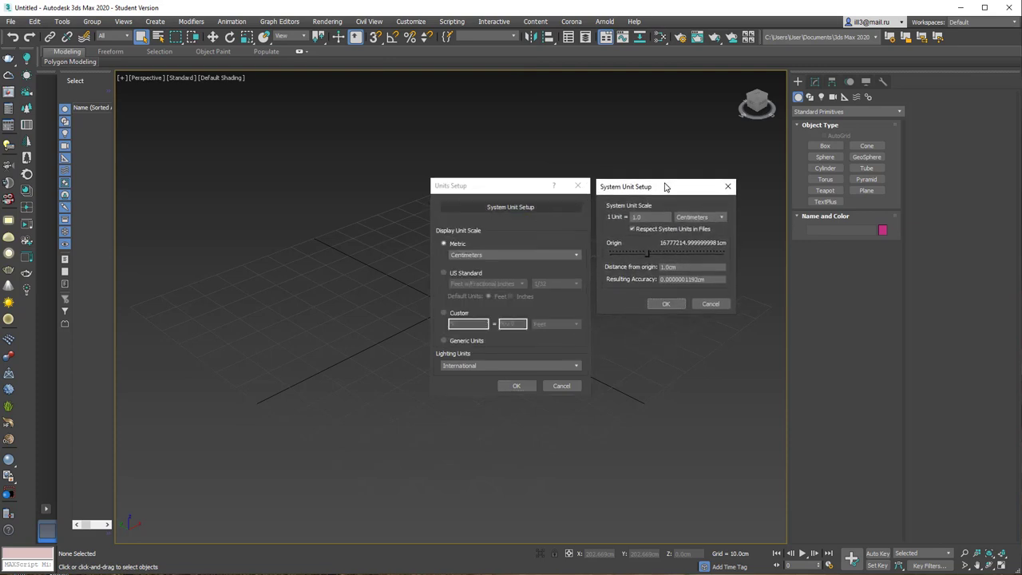
click(666, 304)
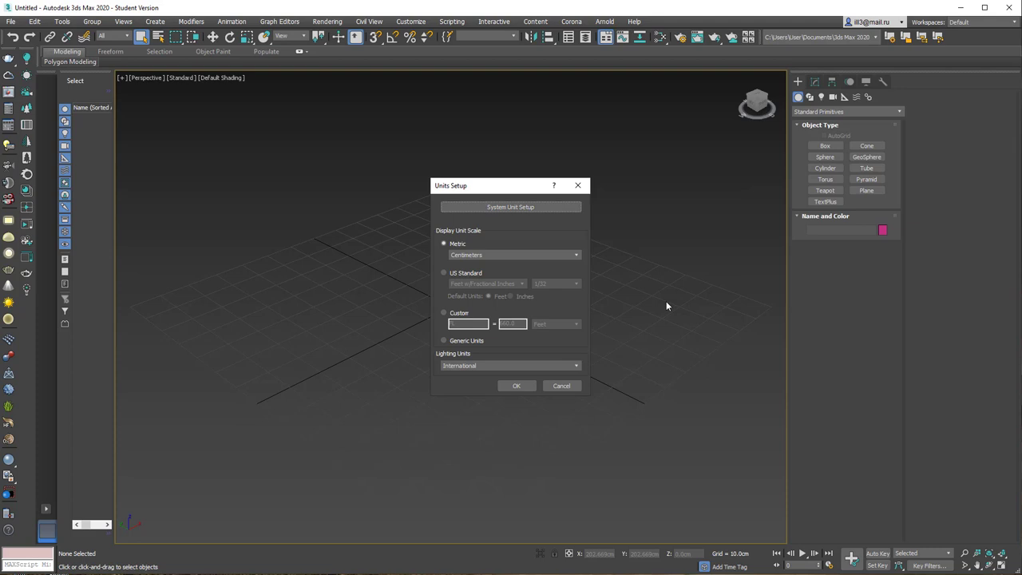
click(515, 388)
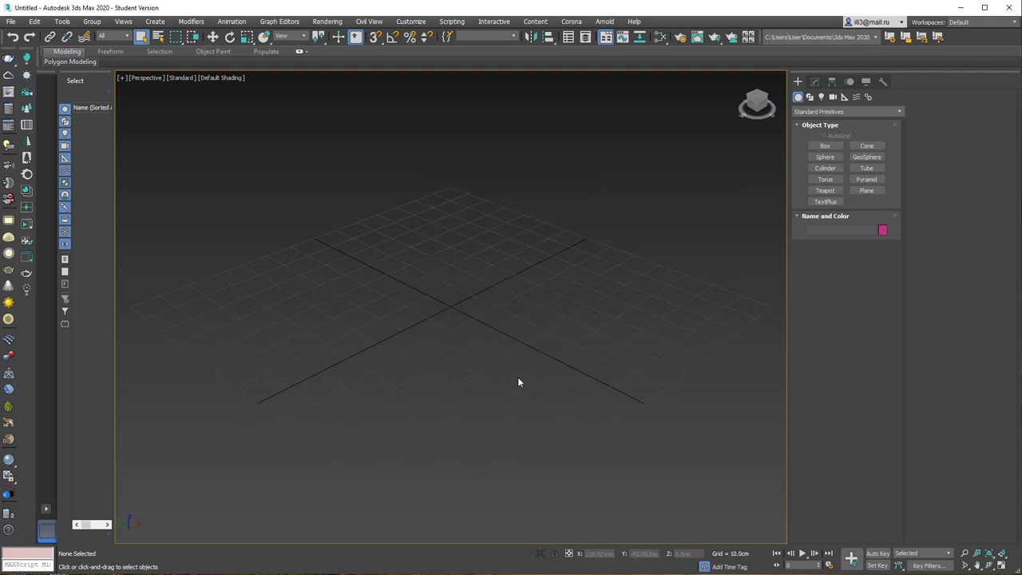
Draw a box on the grid, setting its base and height
click(831, 149)
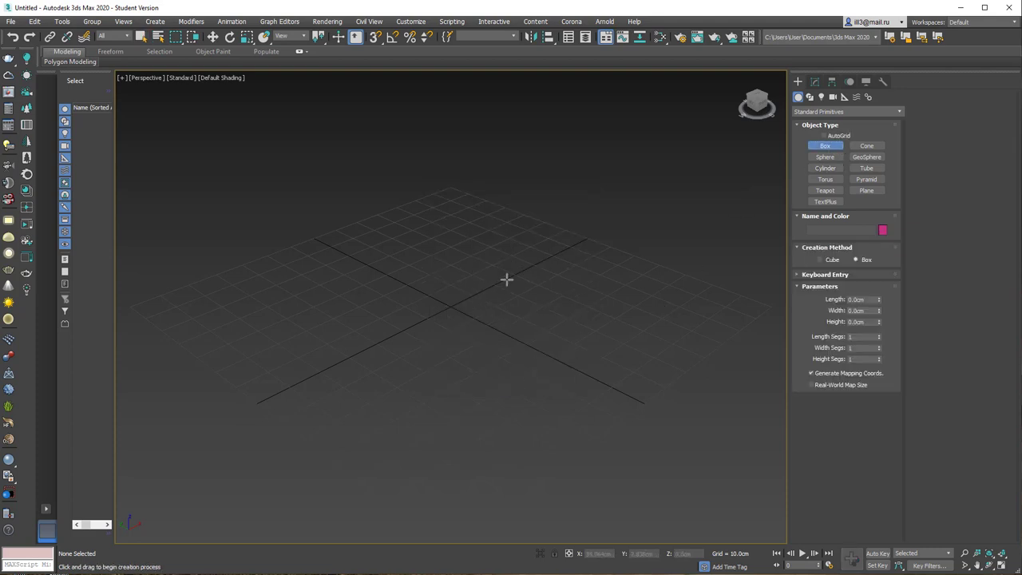
drag(506, 279, 394, 453)
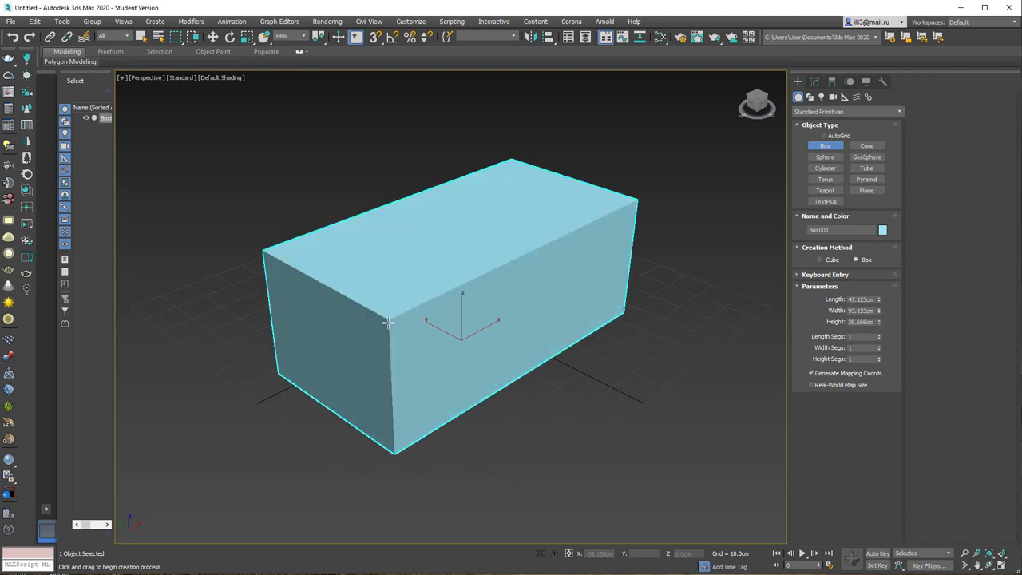
click(387, 322)
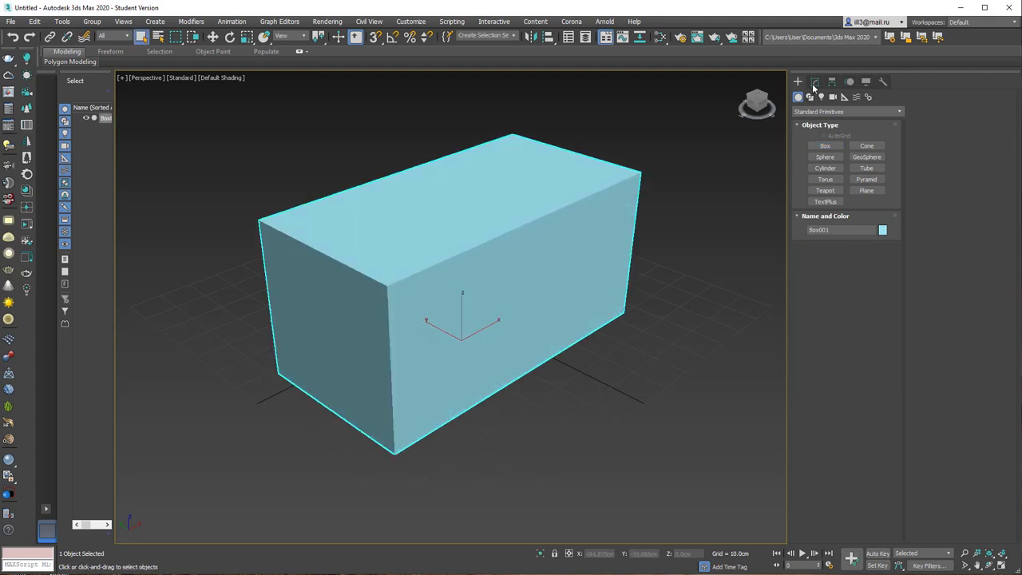
Set Box001's parameters to Length 200, Width 800 and Height 200 cm
click(814, 81)
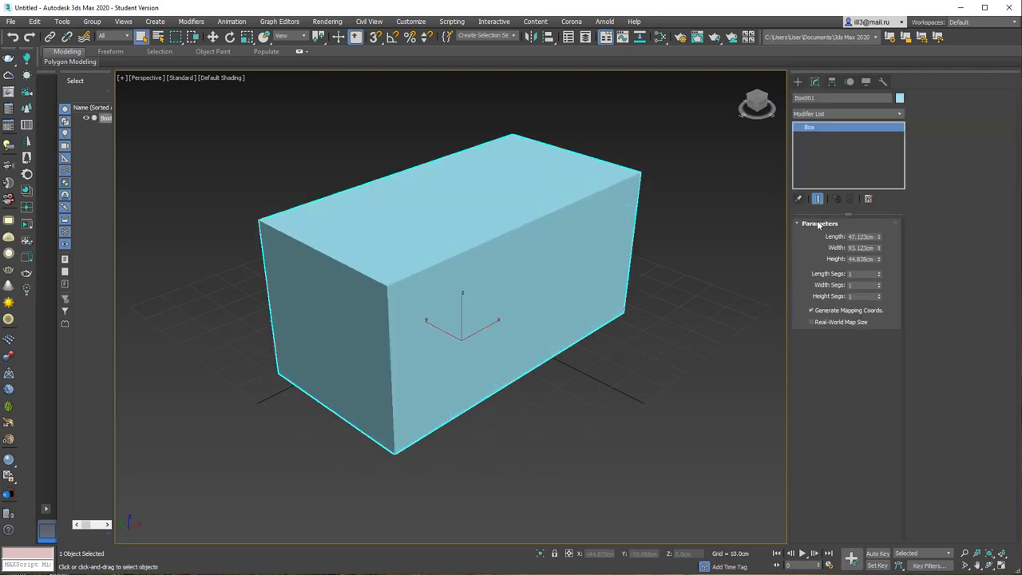
double_click(852, 259)
text(200)
key(Return)
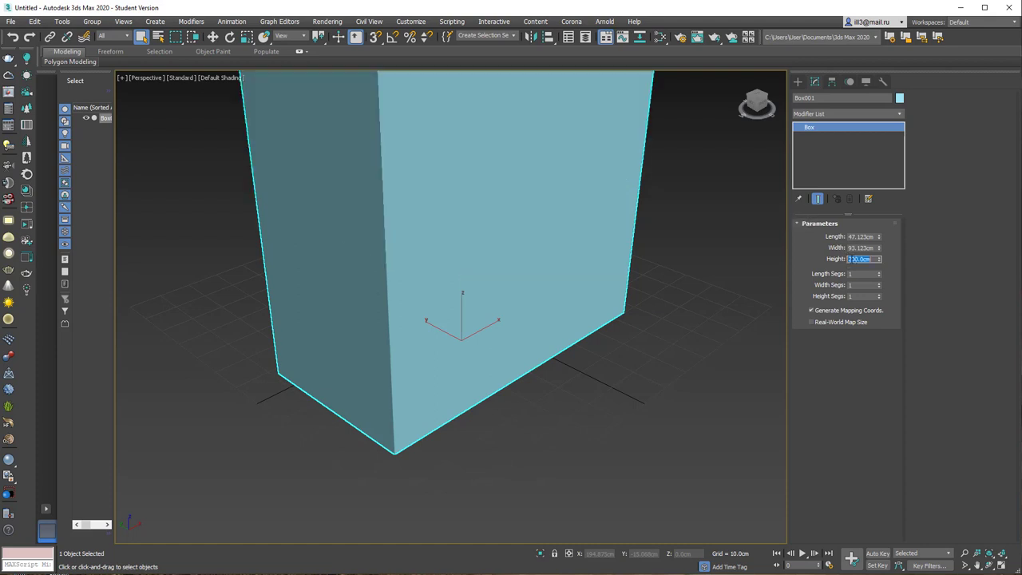
scroll(662, 242, down, 4)
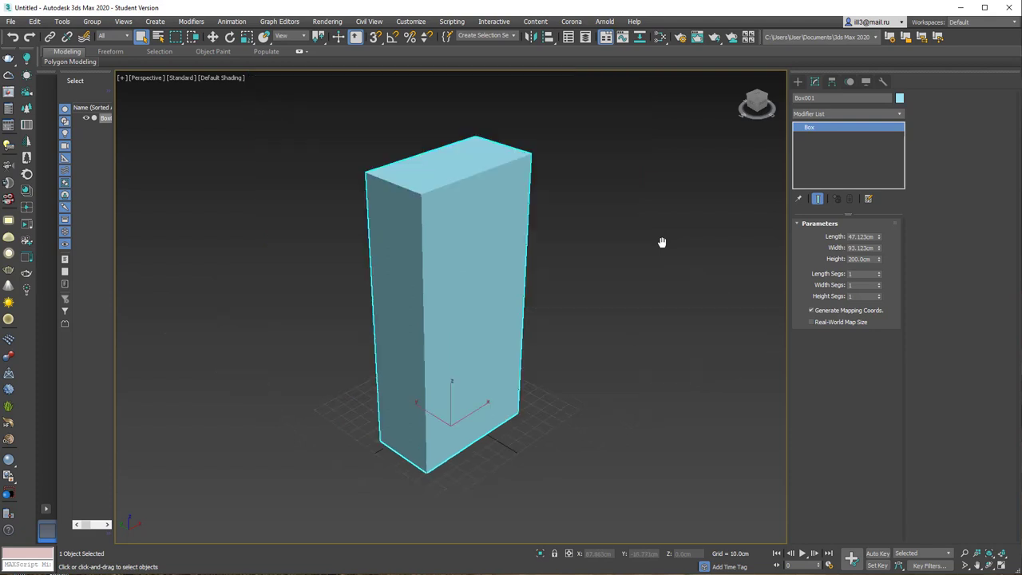
double_click(852, 237)
key(Return)
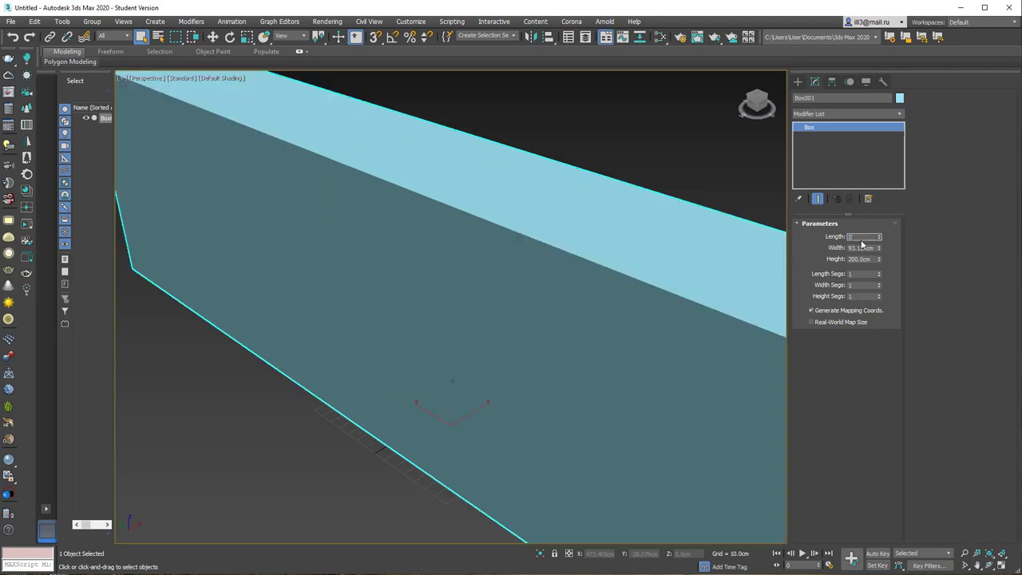
text(00)
key(Tab)
text(800)
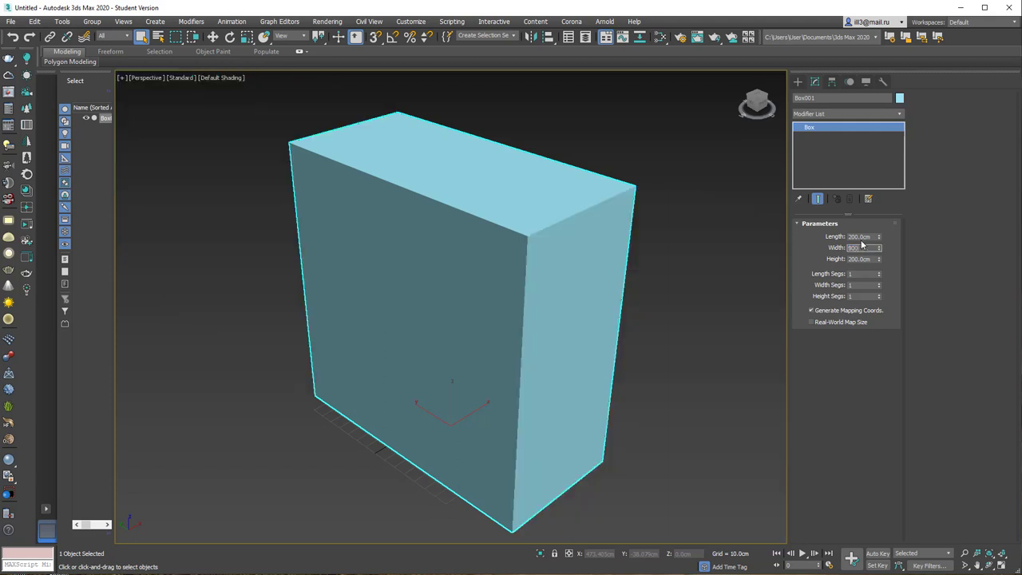
key(Return)
Frame the whole box in the view and display it with Edged Faces
key(z)
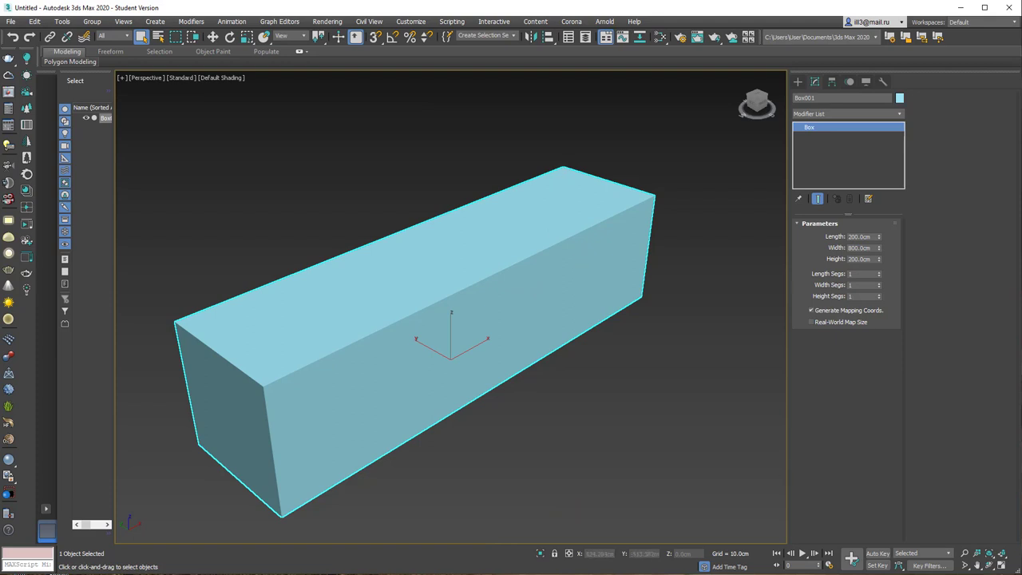
mouse_move(469, 276)
middle_down()
mouse_move(479, 273)
mouse_move(439, 251)
middle_up()
key(F4)
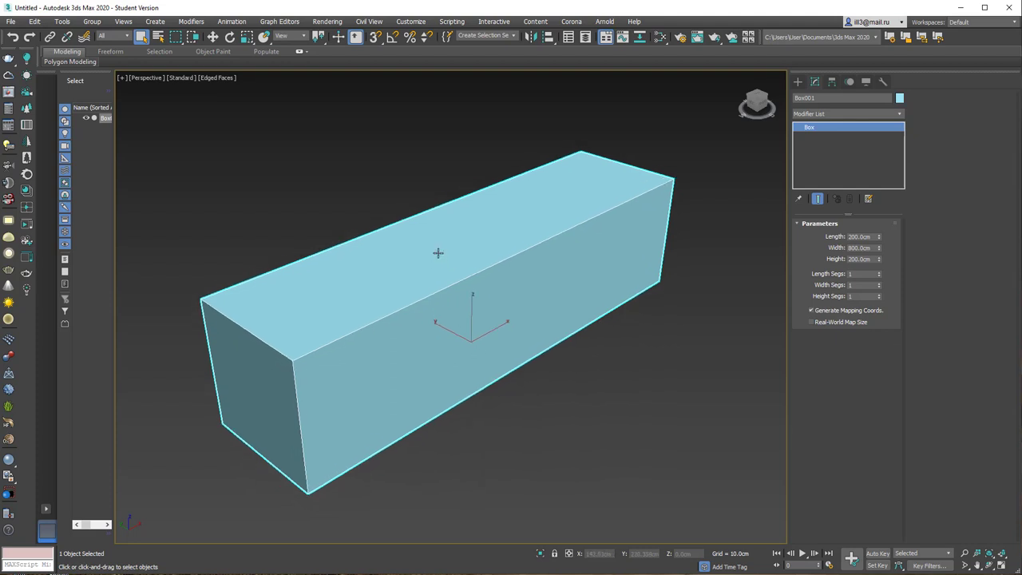
Convert Box001 to Editable Poly and insert a Swift Loop edge loop near the front end
right_click(439, 254)
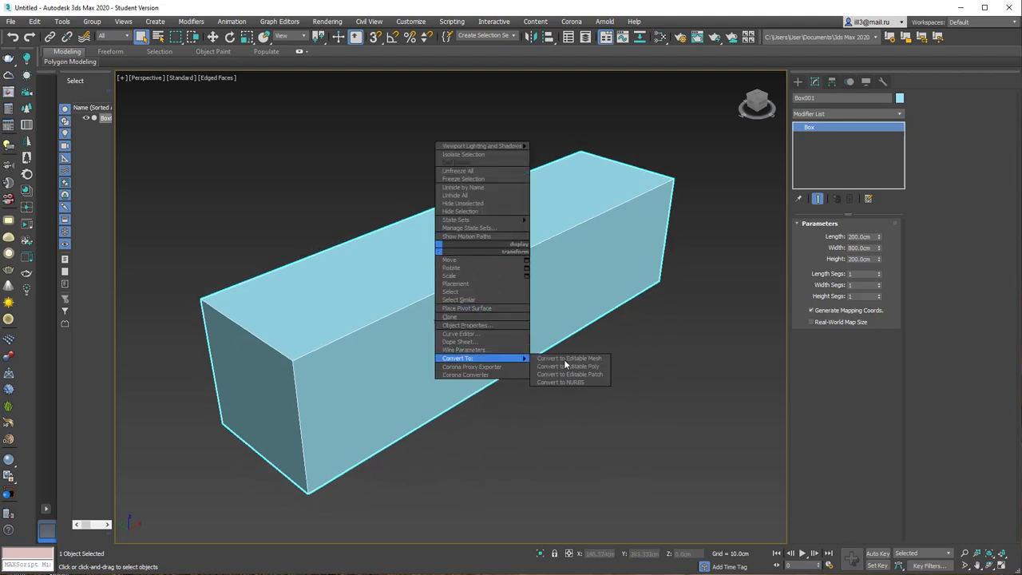
click(571, 366)
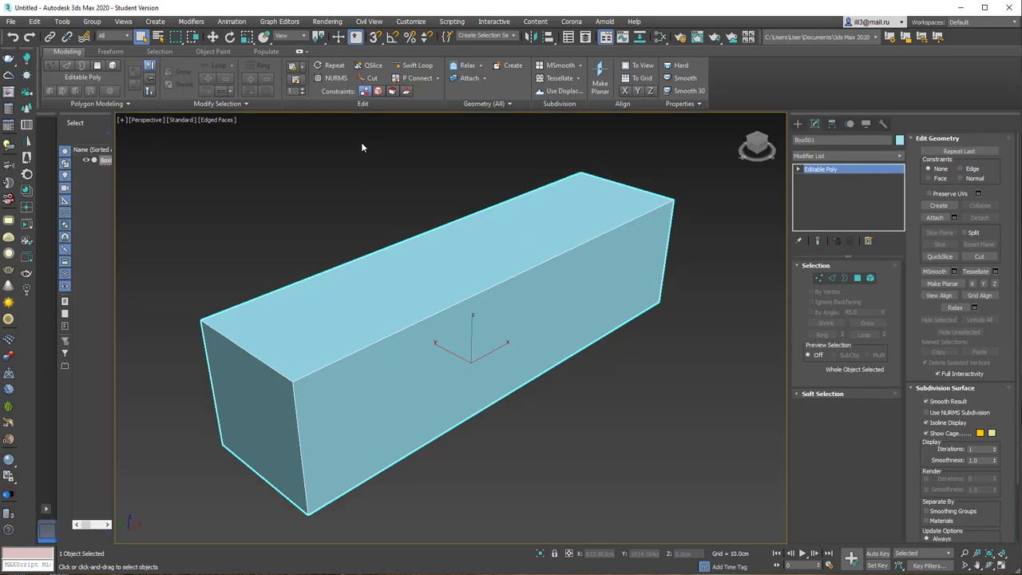
click(403, 67)
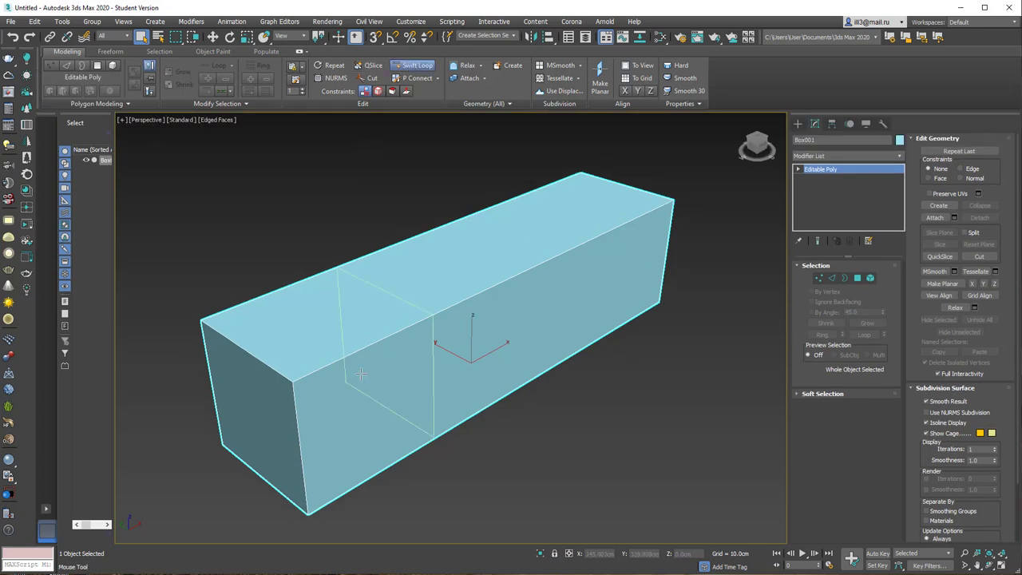
click(401, 368)
right_click(402, 371)
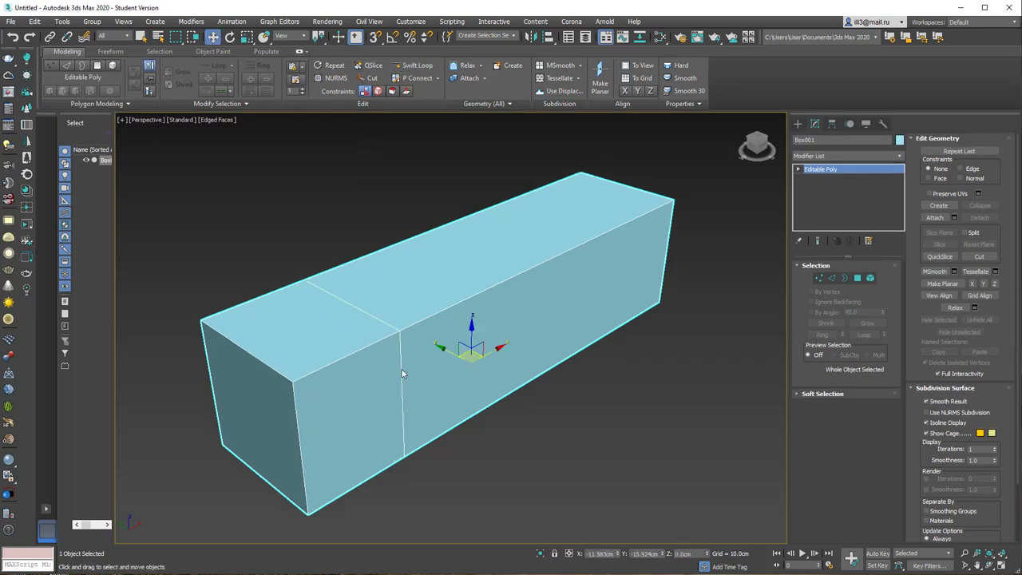
Lower the front top edge to slope the nose like a car hood
key(2)
click(267, 365)
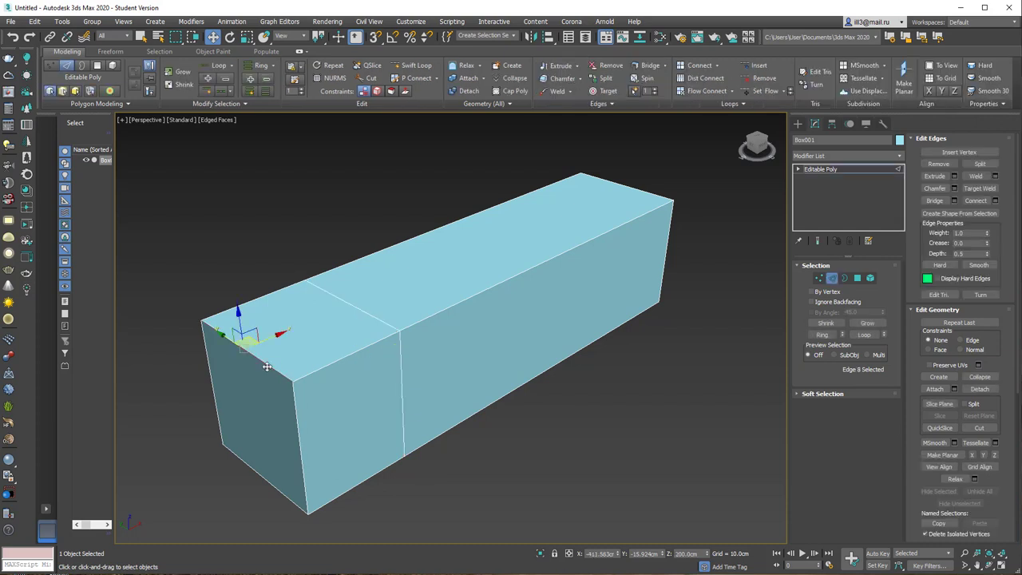
drag(244, 330, 255, 383)
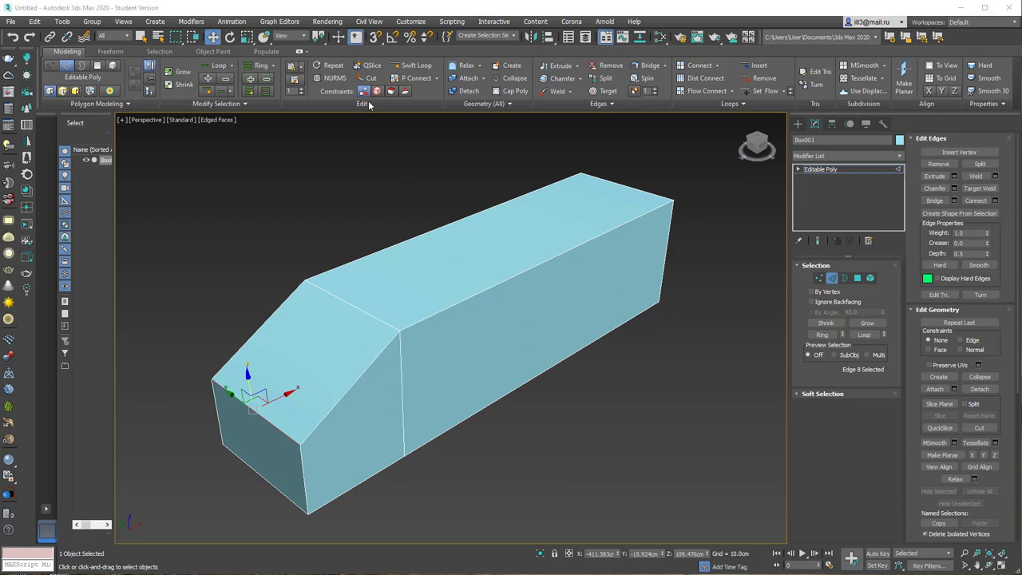
Add two Swift Loop edge loops across the middle, select both, and switch to Scale
click(412, 66)
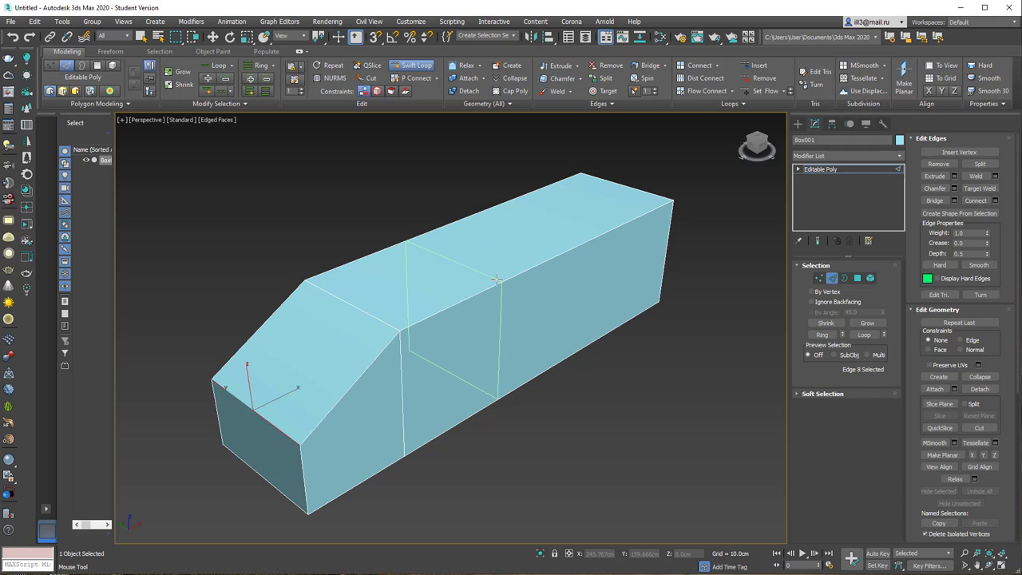
click(497, 279)
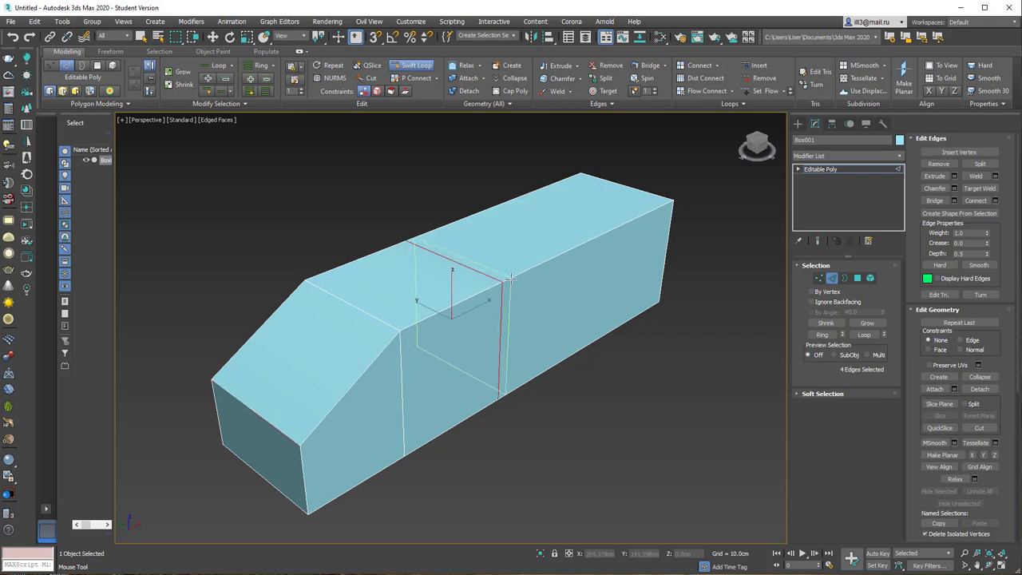
click(583, 252)
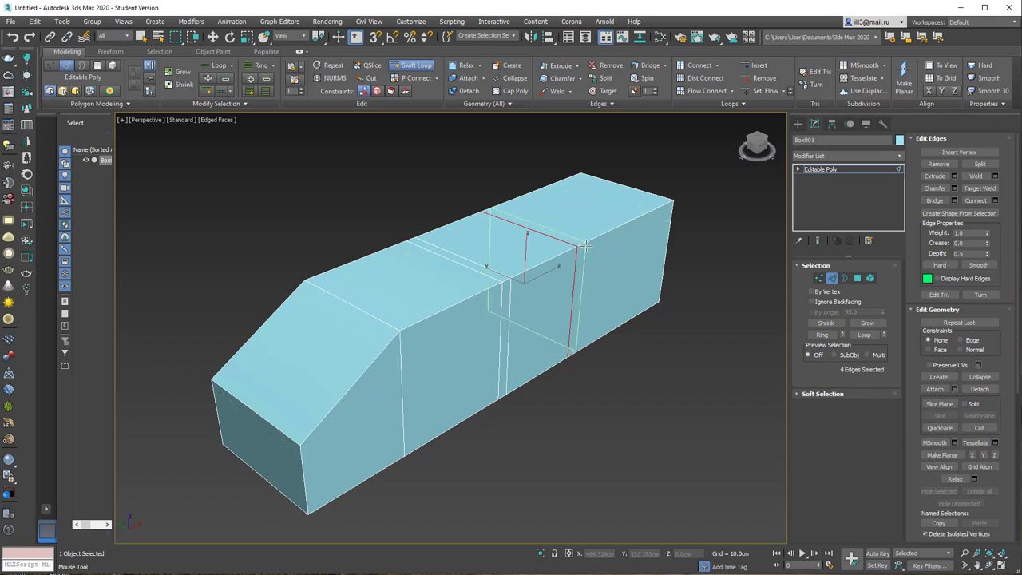
key(w)
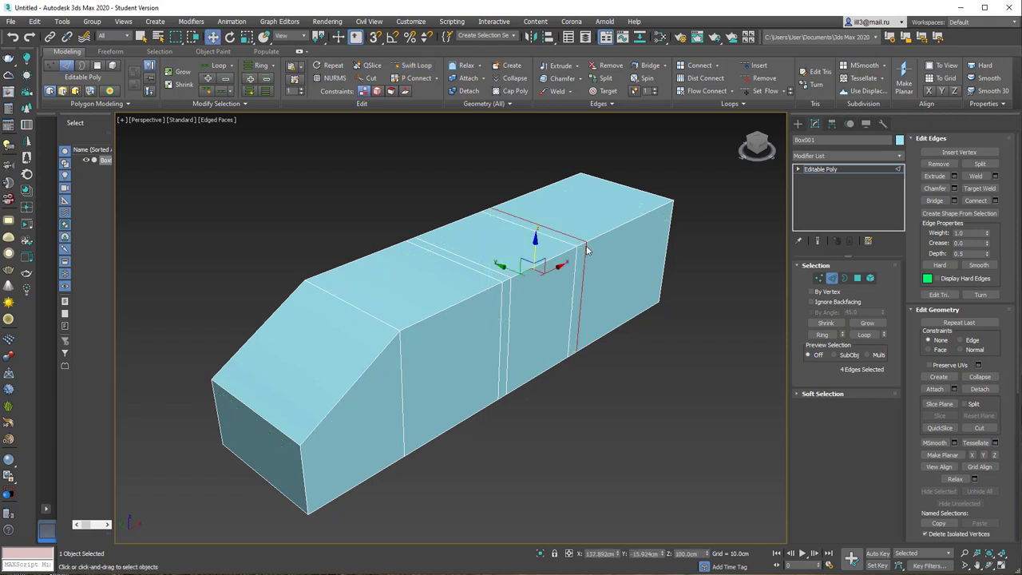
key(q)
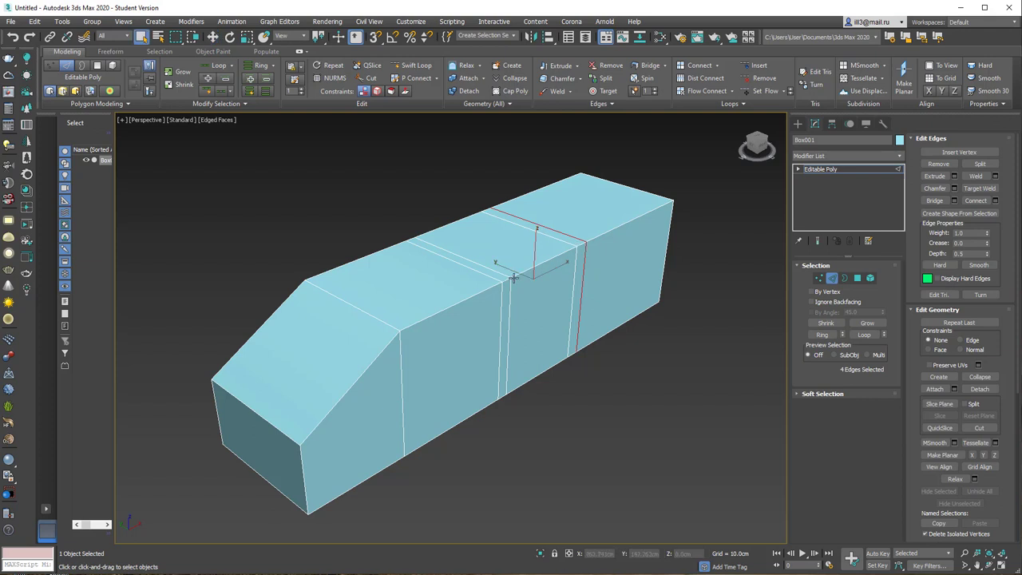
double_click(508, 276)
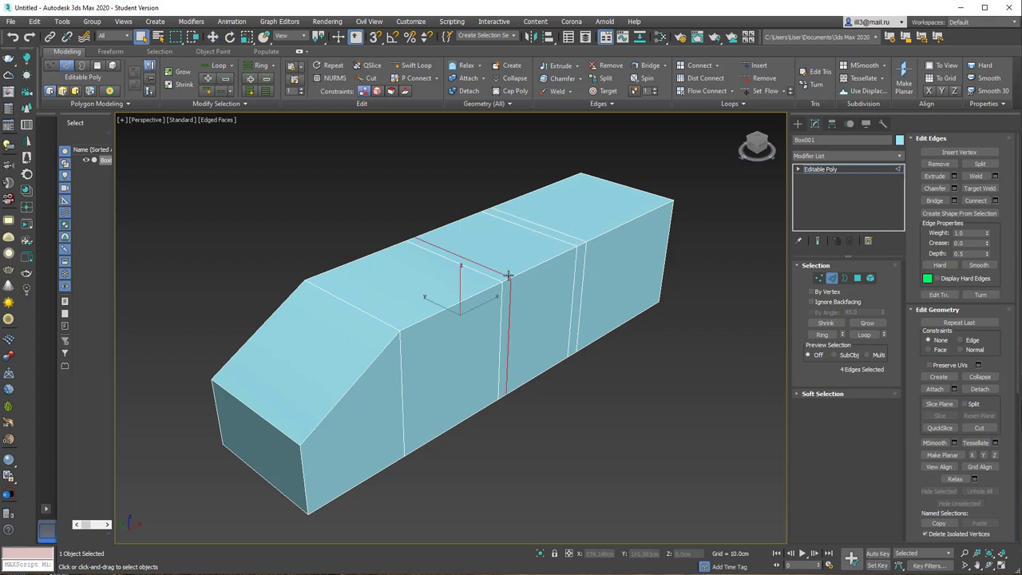
ctrl+double_click(558, 237)
key(r)
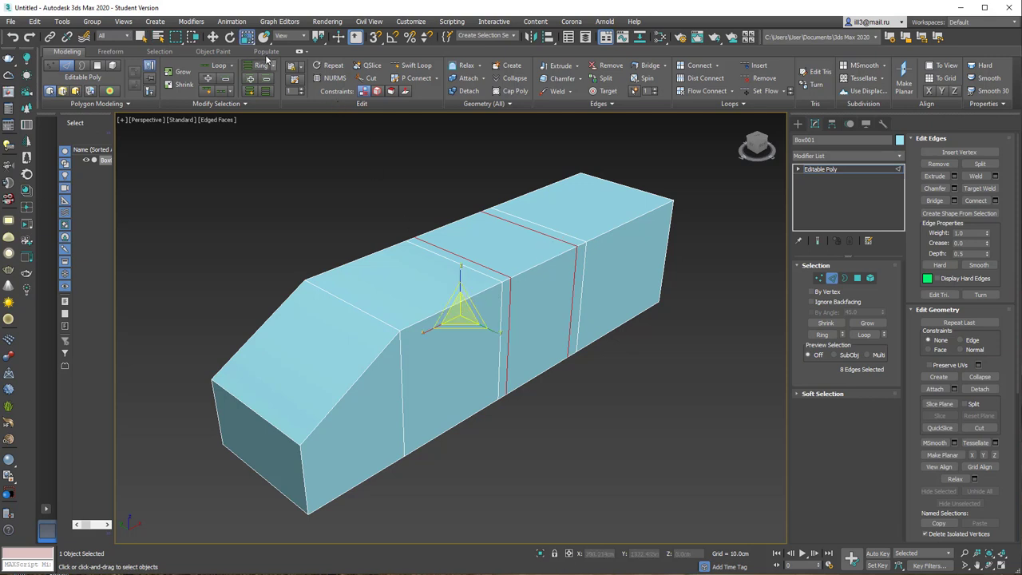
Scale the two middle edge loops inward to narrow the waist, then orbit the view
drag(253, 38, 248, 54)
drag(462, 313, 461, 325)
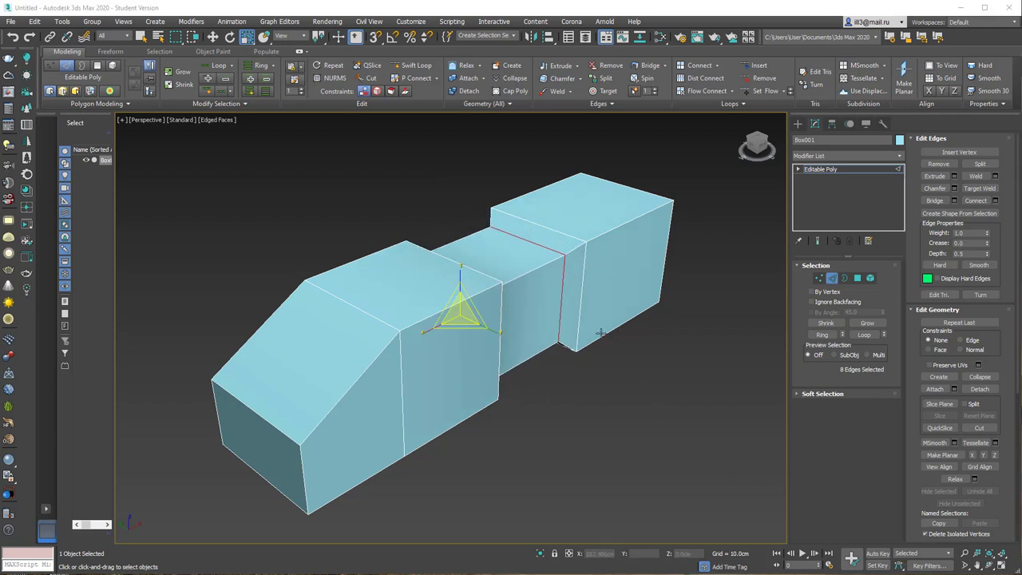
mouse_move(600, 301)
alt+middle_down()
mouse_move(549, 286)
mouse_move(594, 299)
mouse_move(557, 305)
alt+middle_up()
Select the six front faces at Polygon level and push them outward to deepen the body
key(4)
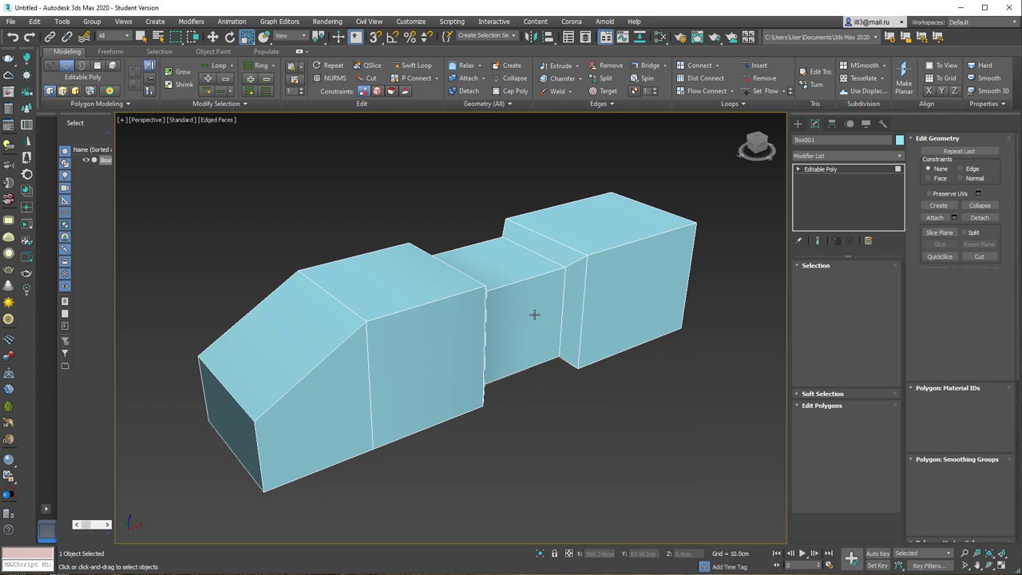
click(534, 315)
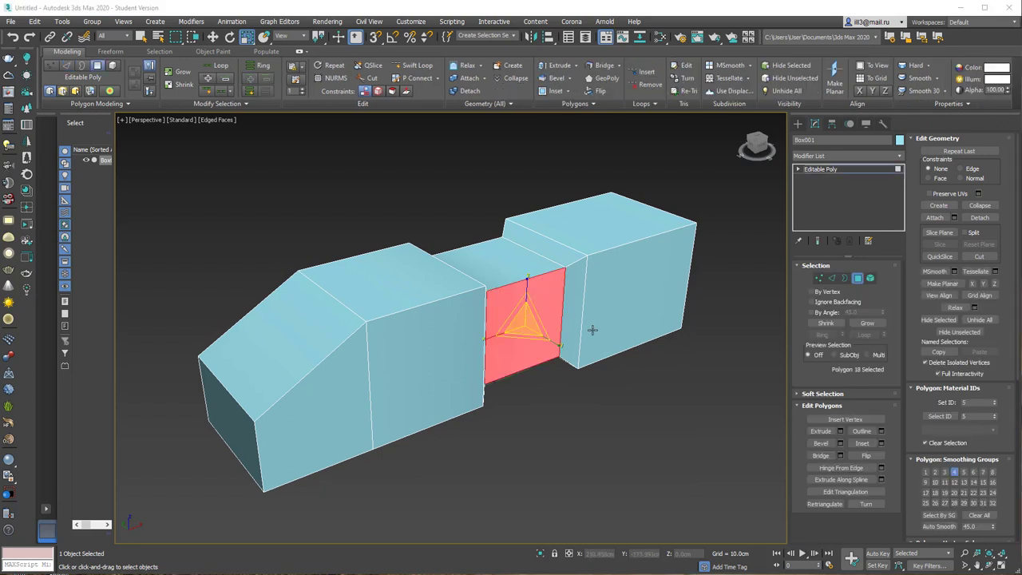
click(416, 339)
ctrl+click(319, 393)
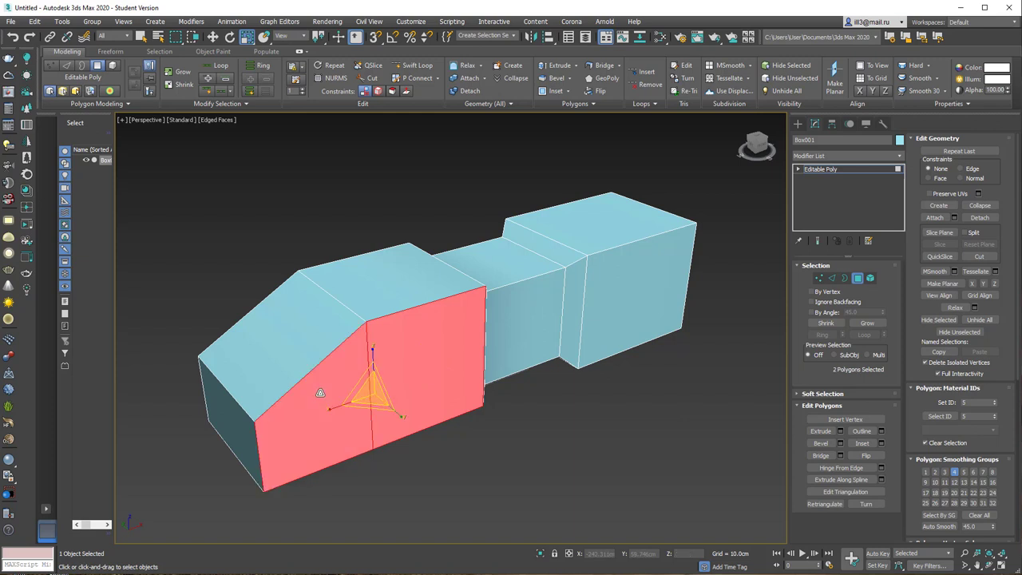
alt+middle_drag(511, 343, 459, 342)
key(q)
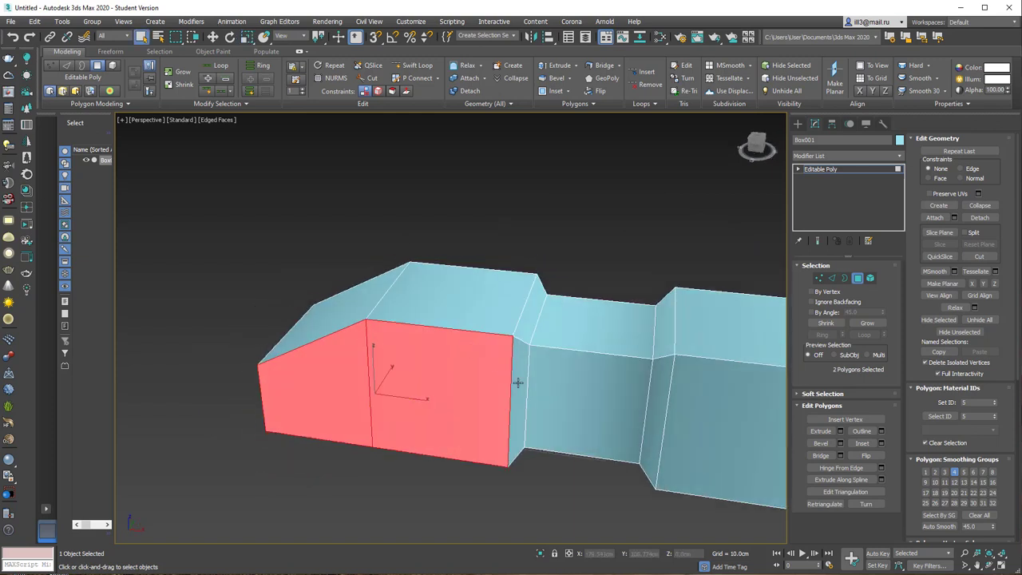
ctrl+click(518, 381)
ctrl+click(575, 392)
ctrl+click(648, 400)
ctrl+click(694, 412)
key(z)
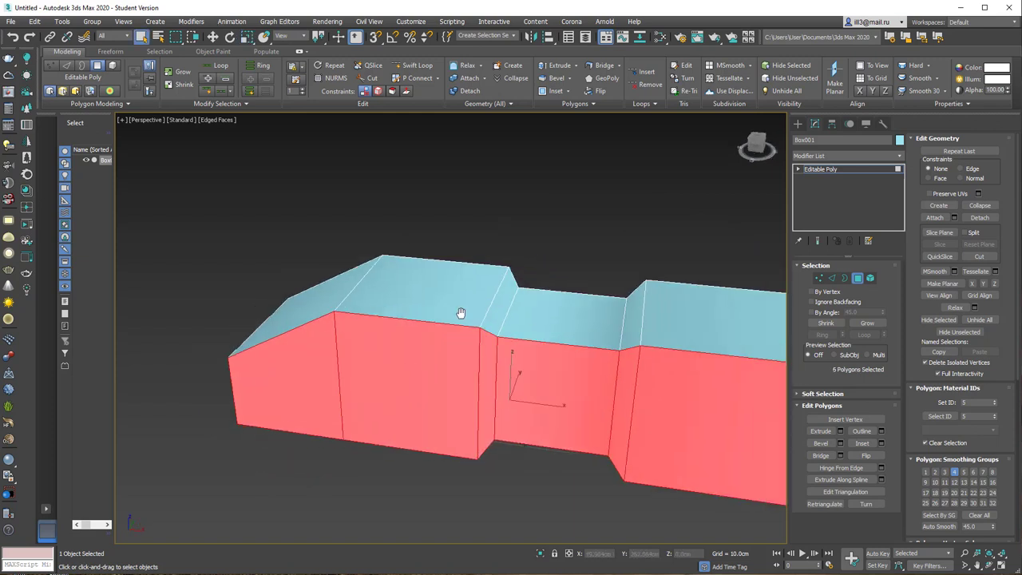
alt+middle_drag(386, 320, 432, 359)
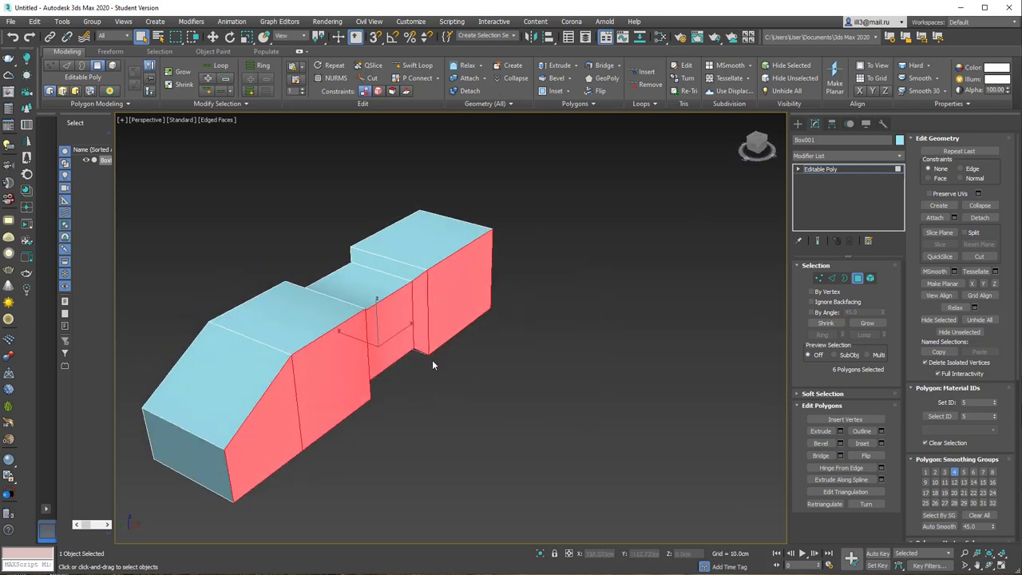
key(w)
drag(355, 340, 372, 347)
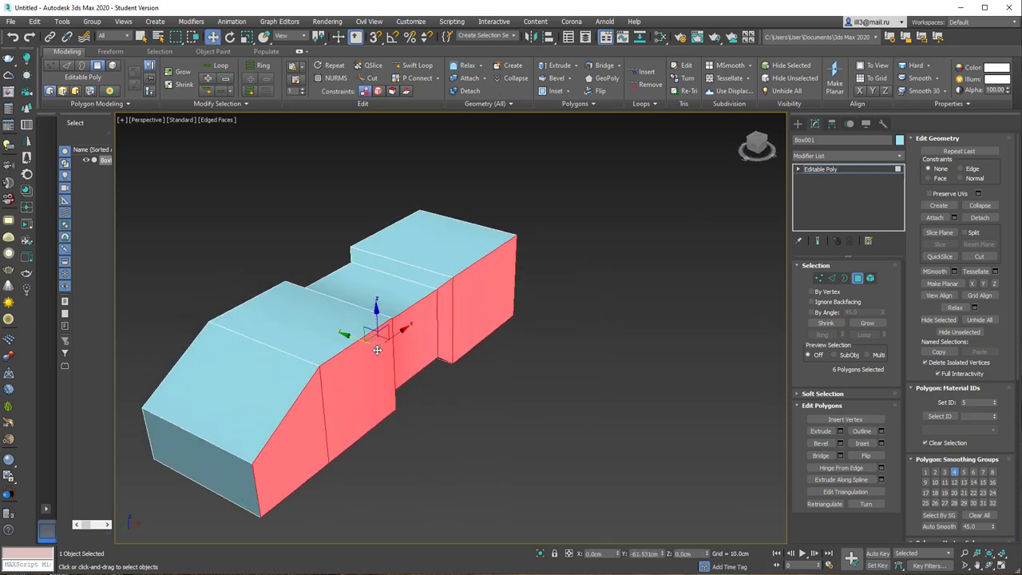
At Edge level, slide a vertical front edge to the right
middle_drag(424, 394, 409, 389)
key(2)
click(291, 352)
drag(275, 337, 297, 335)
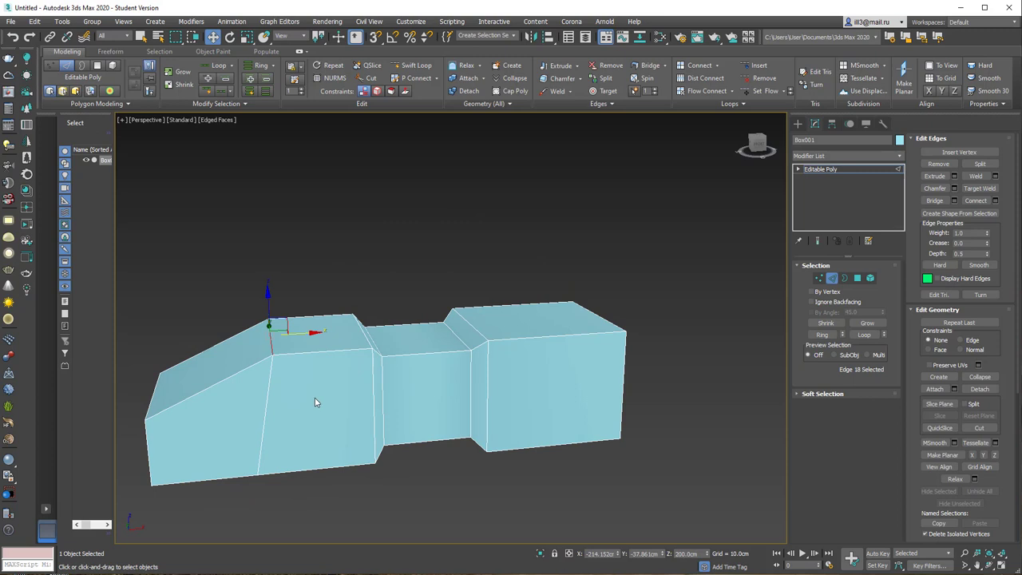
Undo the edge slide, then select the front edge loop and the left end's top edge
key(ctrl+z)
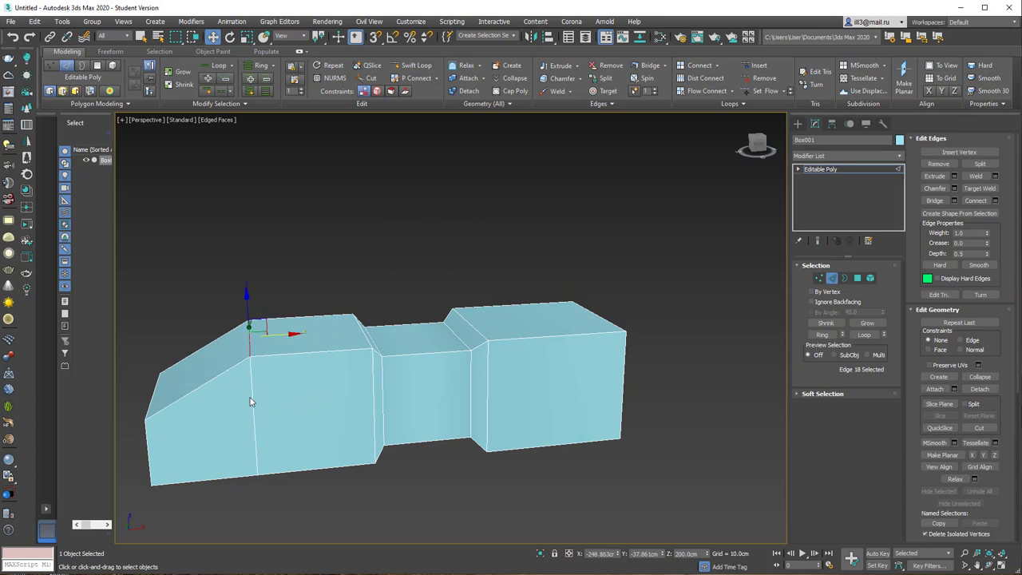
click(254, 397)
double_click(253, 396)
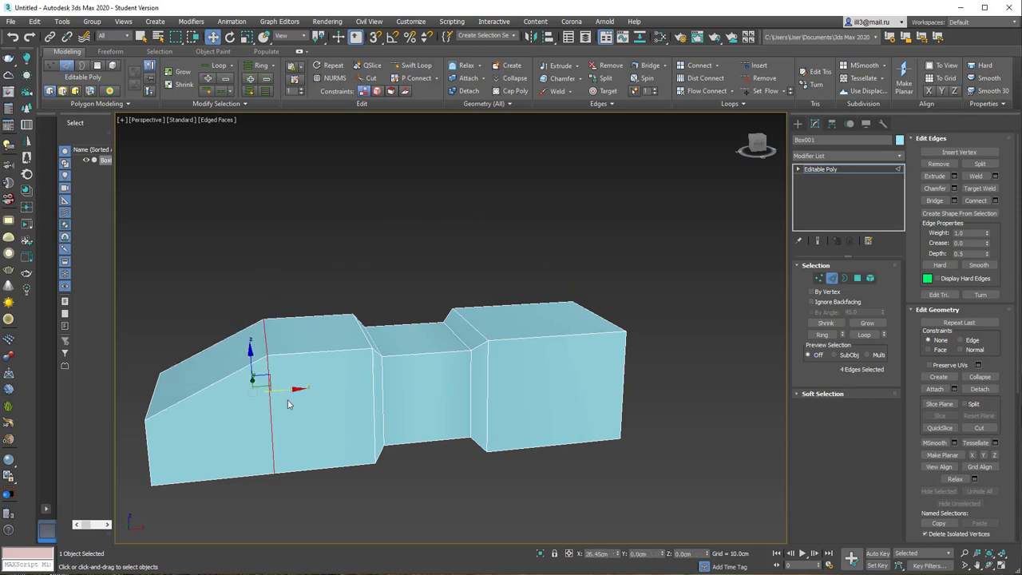
mouse_move(295, 390)
alt+middle_down()
mouse_move(316, 389)
mouse_move(261, 394)
alt+middle_up()
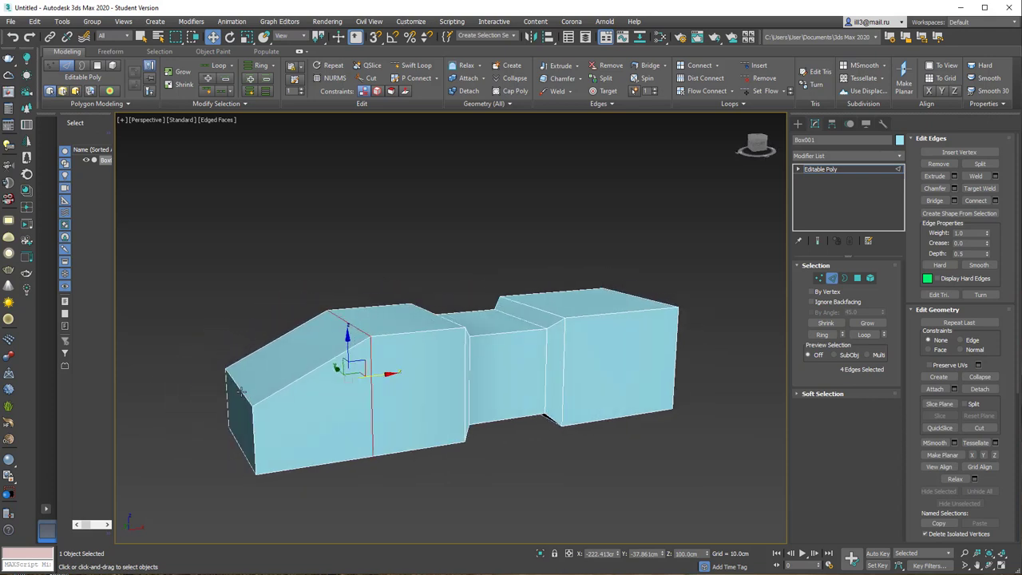
click(239, 386)
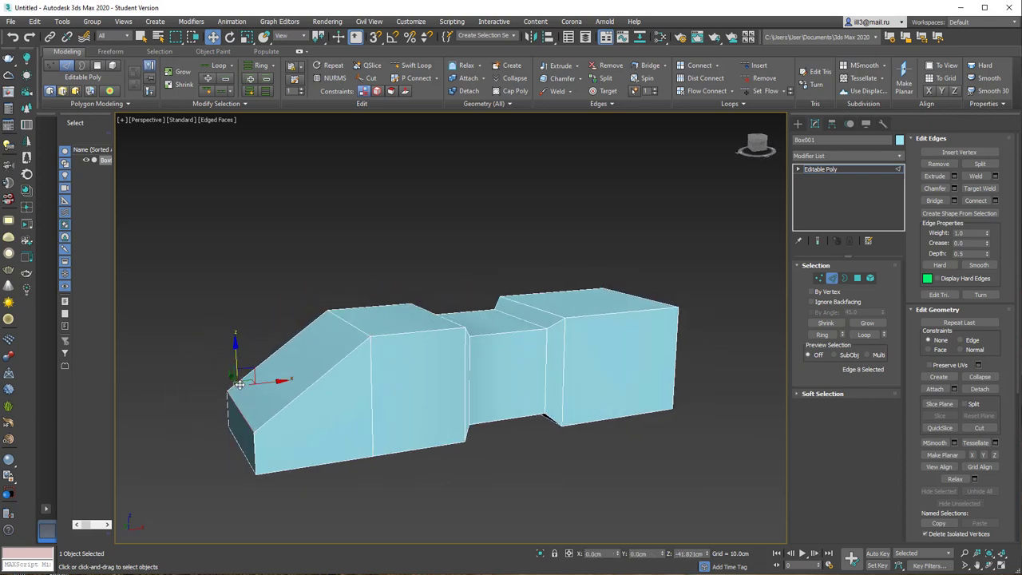
click(239, 385)
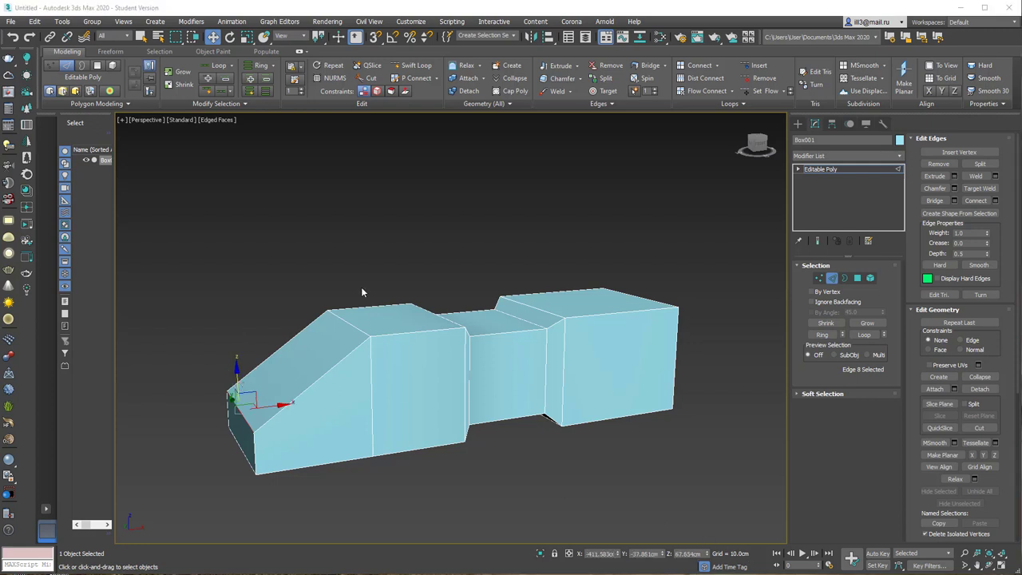
mouse_move(361, 293)
alt+middle_down()
mouse_move(338, 223)
mouse_move(380, 125)
alt+middle_up()
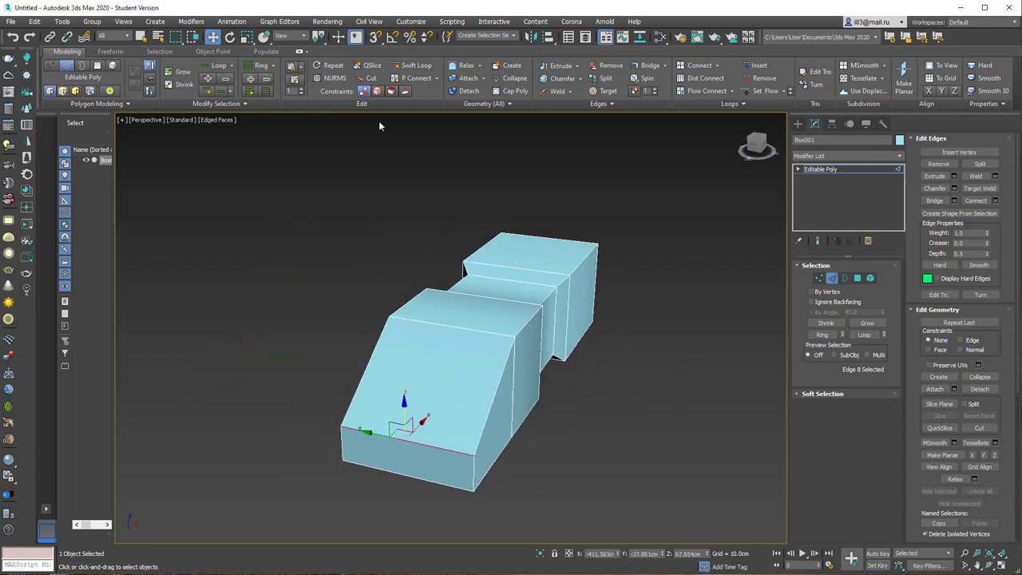
click(412, 65)
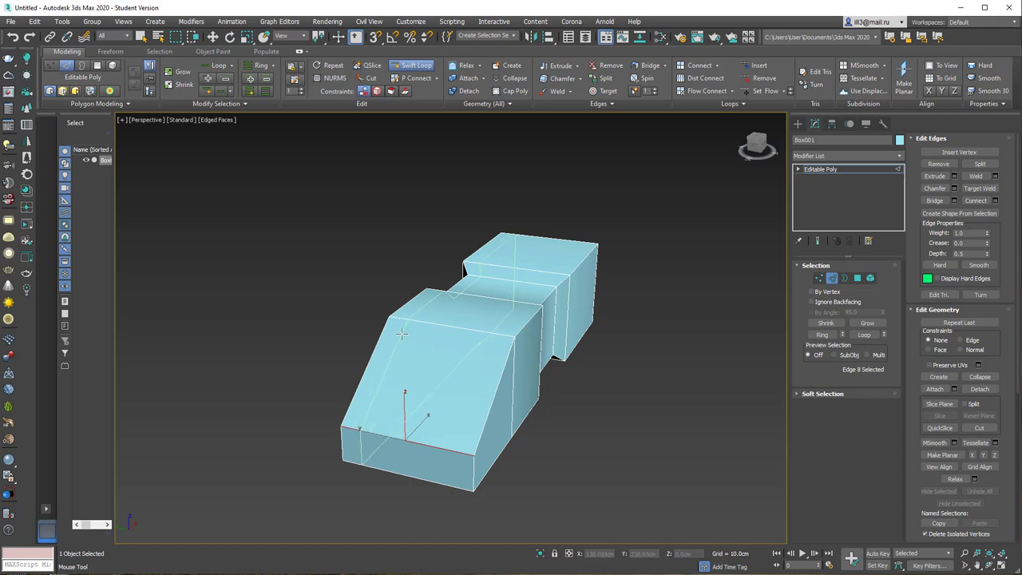
Insert a lengthwise edge loop just below the body's top and orbit to inspect it
click(401, 334)
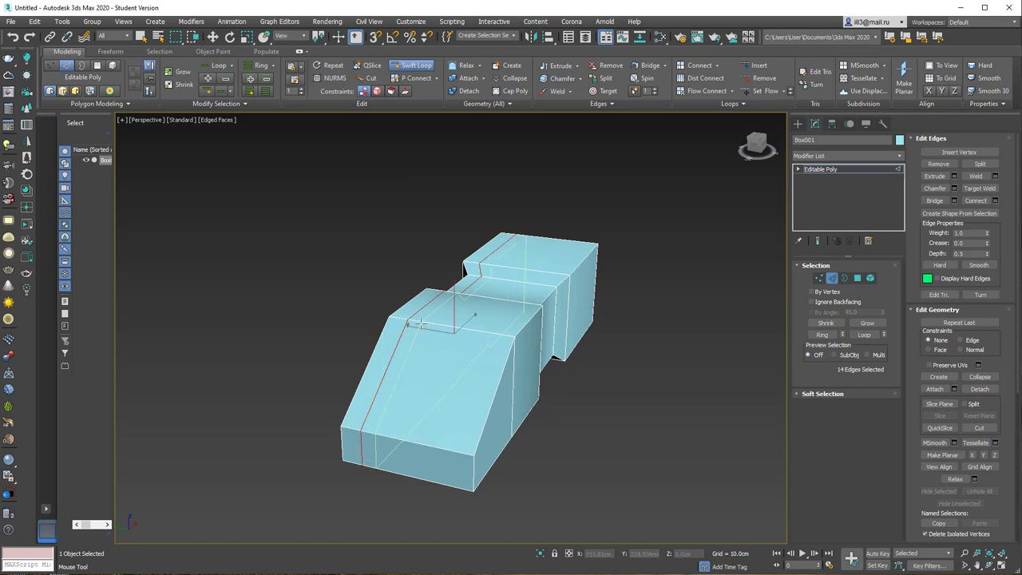
key(w)
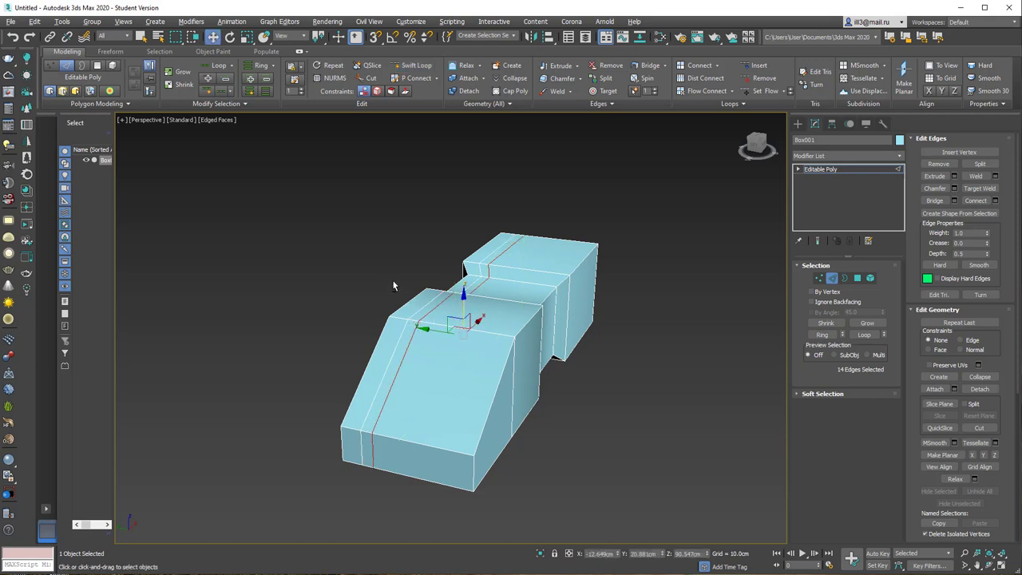
alt+middle_drag(392, 281, 467, 283)
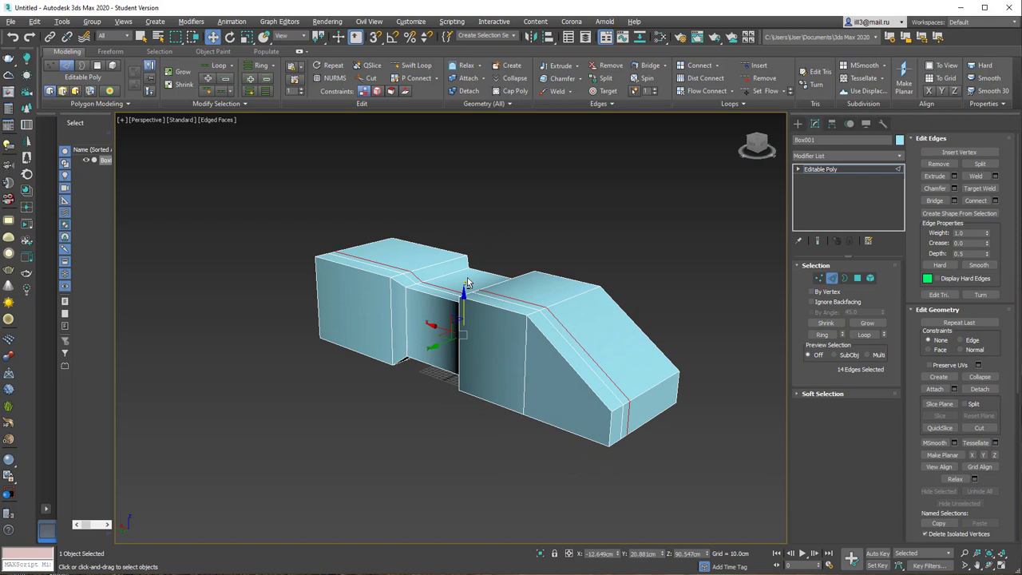
alt+middle_drag(462, 282, 444, 285)
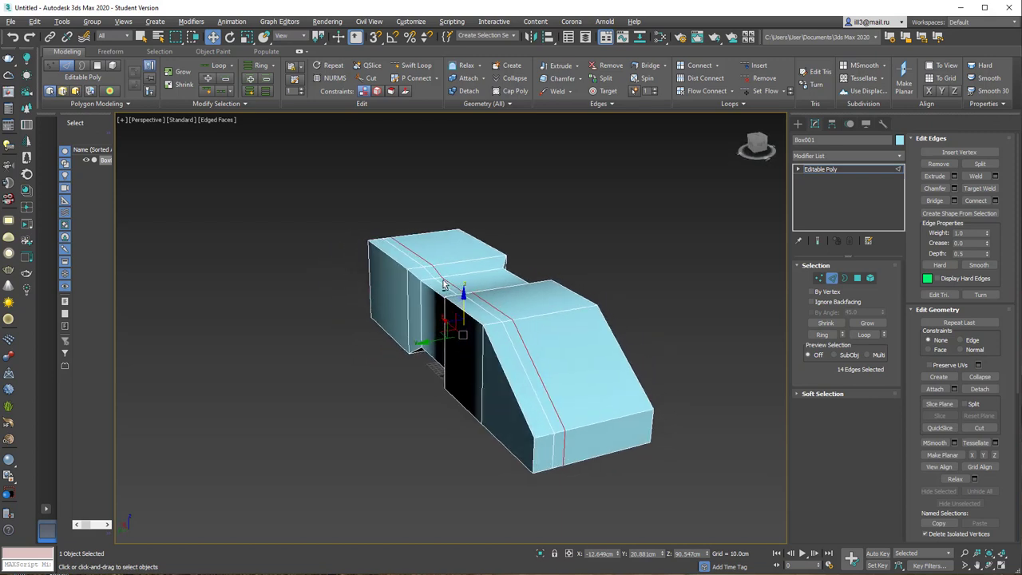
mouse_move(510, 334)
alt+middle_down()
mouse_move(471, 285)
mouse_move(468, 294)
mouse_move(479, 297)
alt+middle_up()
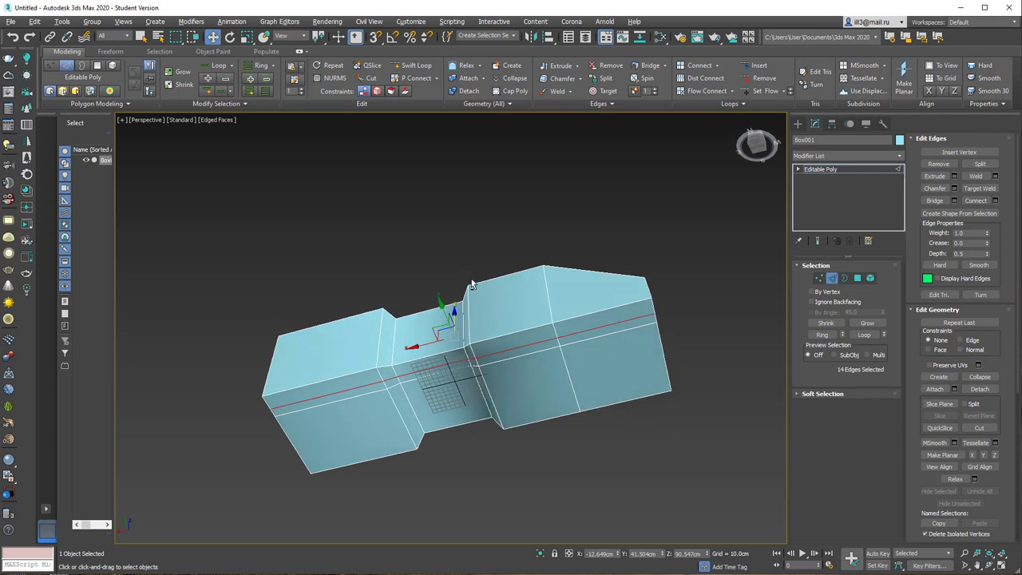
Deselect the unwanted edges of the new loop, checking from several orbit angles
alt+click(588, 329)
alt+click(529, 345)
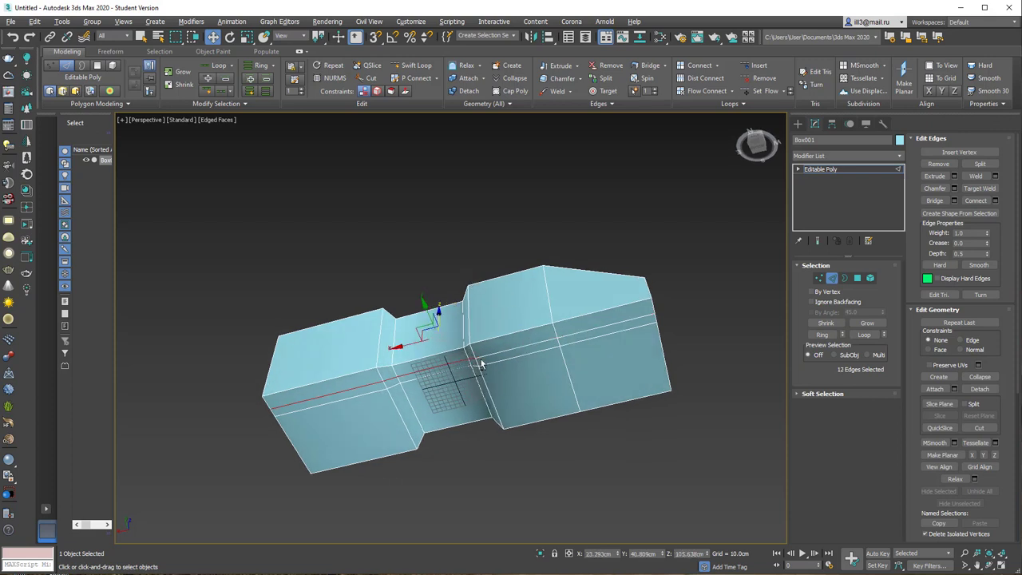
alt+click(438, 367)
alt+click(347, 391)
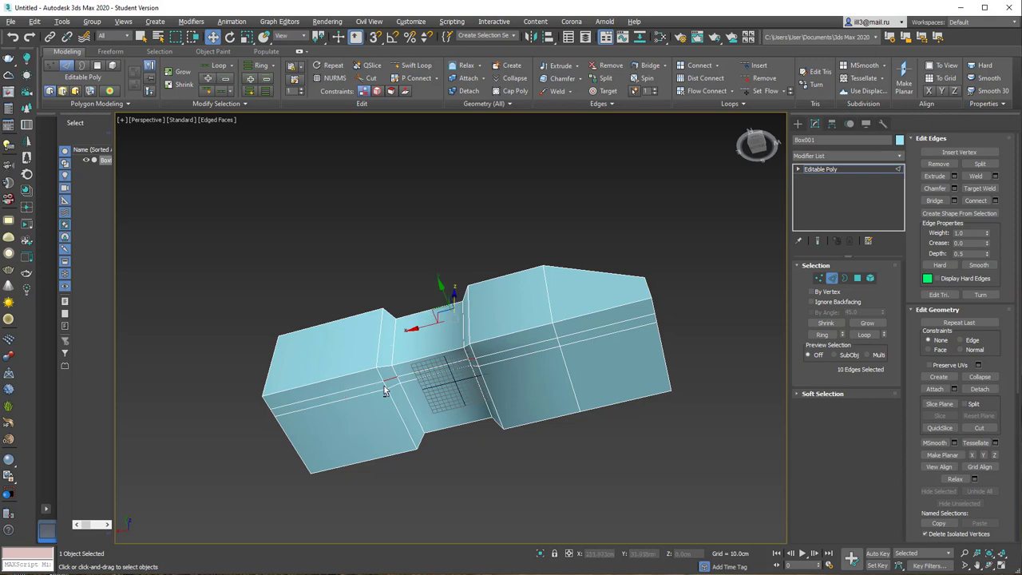
alt+click(388, 379)
mouse_move(539, 277)
alt+middle_down()
mouse_move(472, 324)
mouse_move(429, 324)
mouse_move(471, 322)
mouse_move(490, 328)
mouse_move(471, 333)
mouse_move(528, 346)
alt+middle_up()
mouse_move(568, 354)
alt+middle_down()
mouse_move(576, 361)
mouse_move(429, 351)
mouse_move(440, 354)
alt+middle_up()
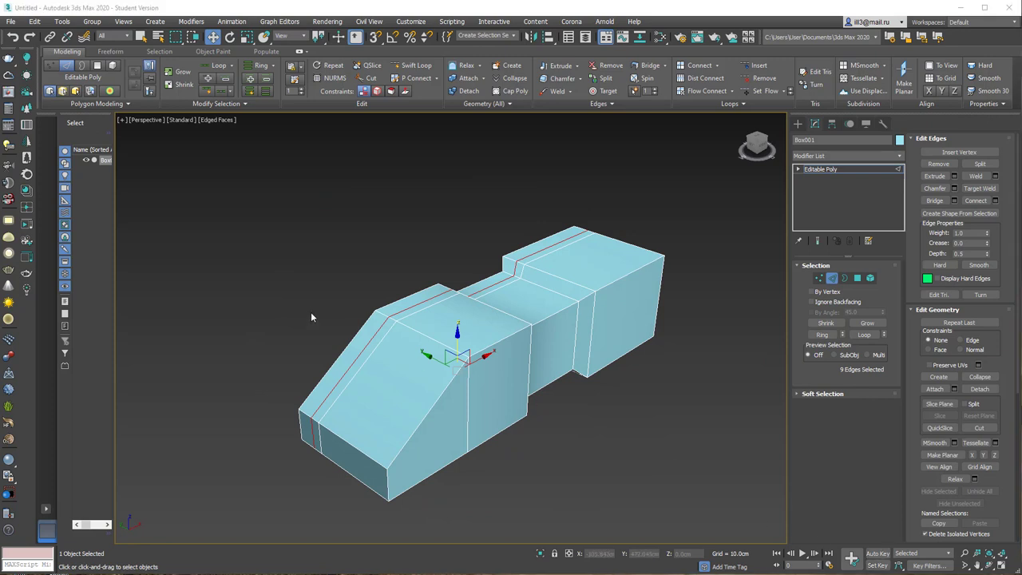
alt+middle_drag(311, 312, 365, 318)
Select three side face strips and lower them about 15 cm
key(4)
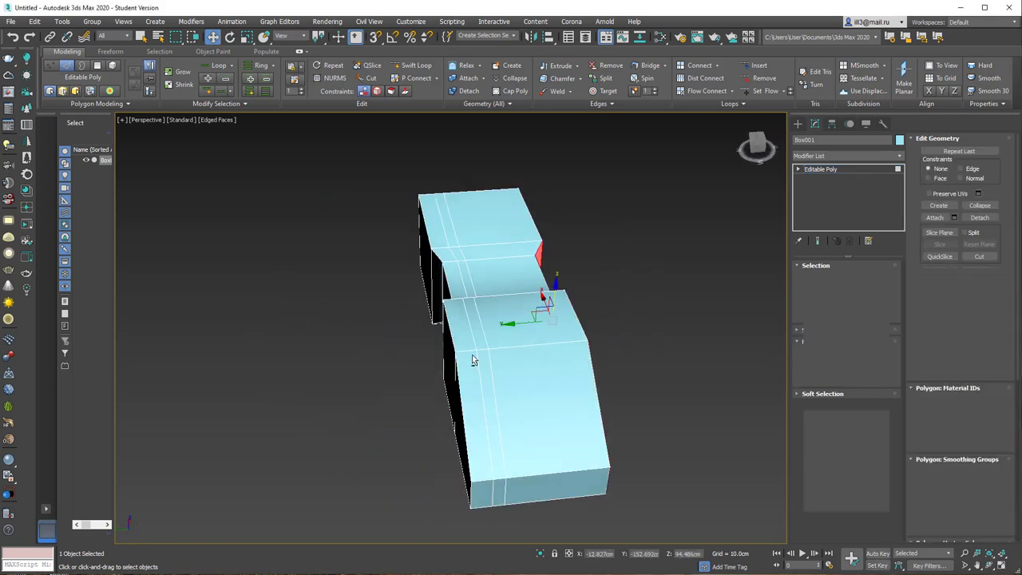
click(466, 353)
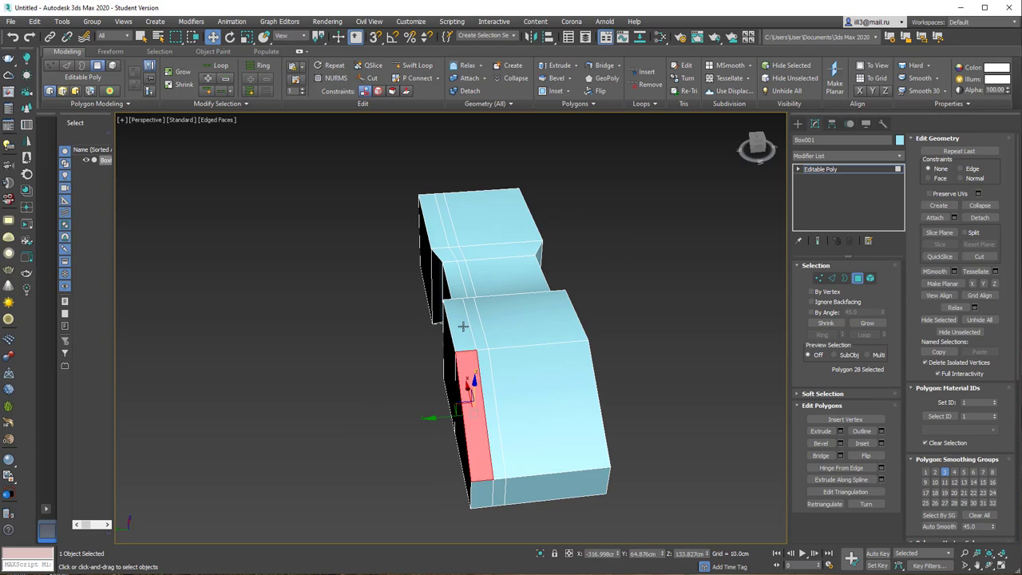
ctrl+click(463, 326)
alt+middle_drag(463, 326, 443, 355)
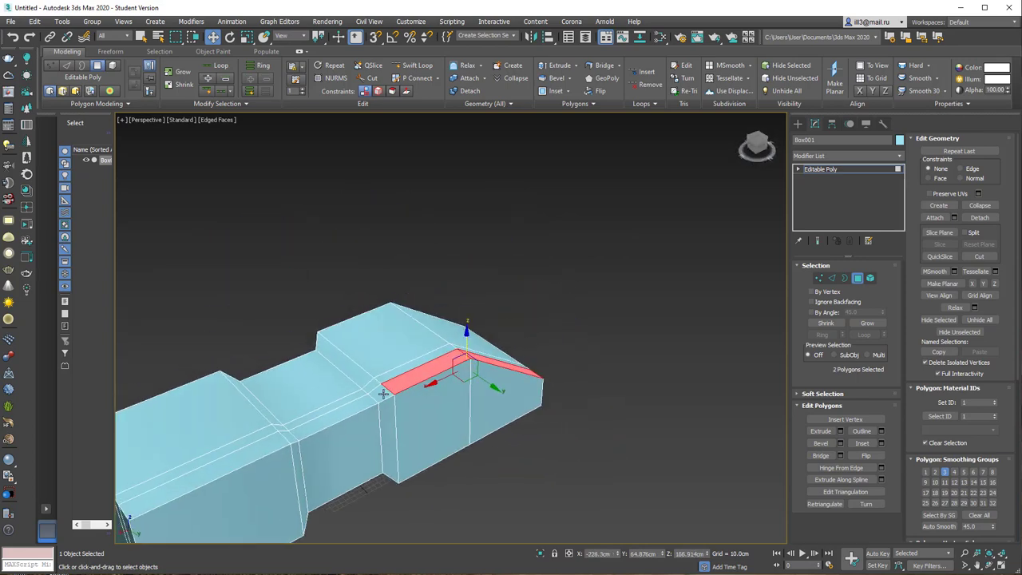
ctrl+click(393, 390)
alt+middle_drag(560, 326, 422, 334)
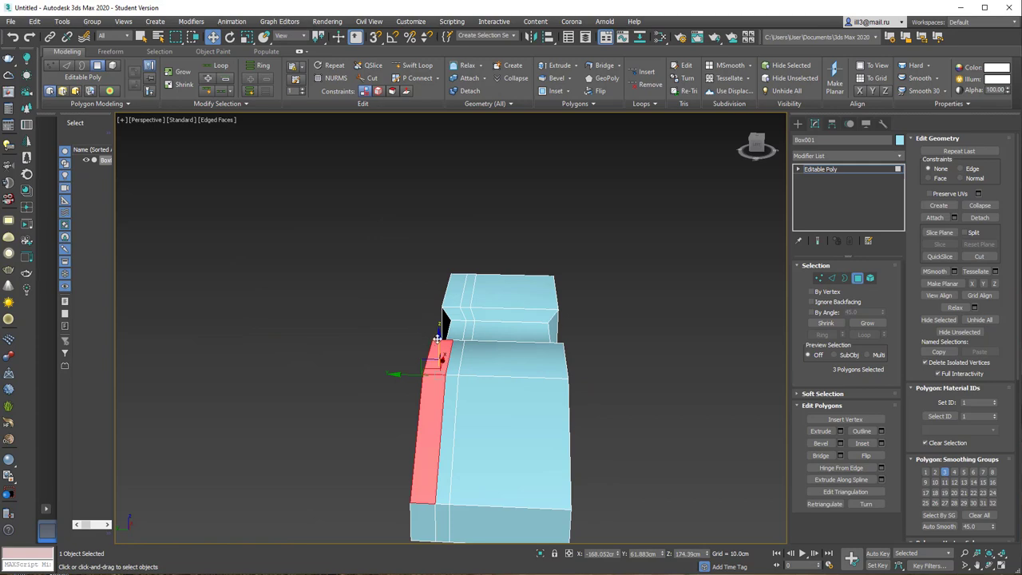
drag(438, 339, 438, 350)
Drop the small left face from the selection and lower the remaining two strips about 12 cm
mouse_move(438, 350)
alt+middle_down()
mouse_move(516, 301)
mouse_move(504, 302)
mouse_move(564, 301)
mouse_move(476, 312)
mouse_move(435, 303)
mouse_move(472, 309)
mouse_move(476, 342)
alt+middle_up()
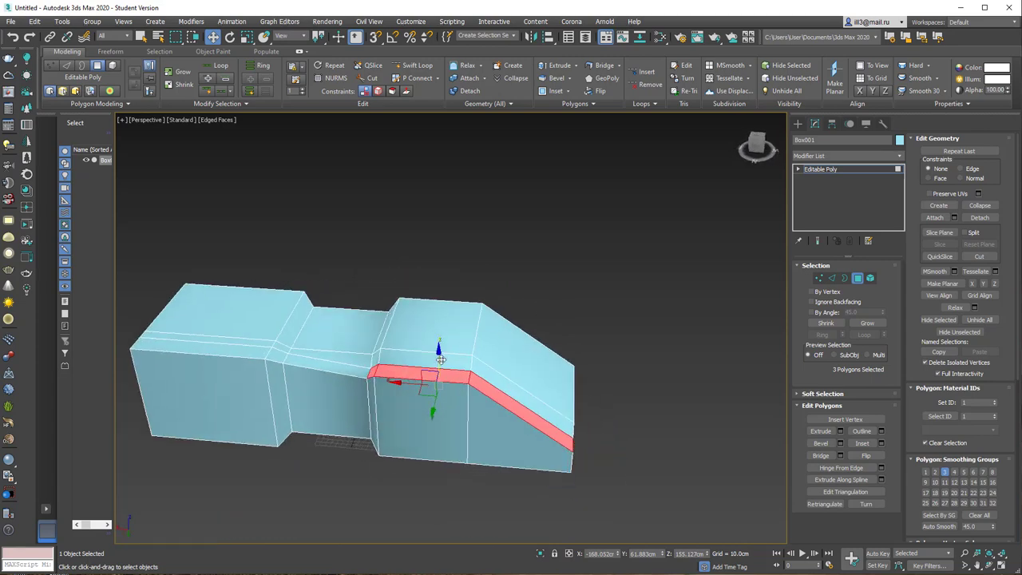
drag(439, 356, 440, 356)
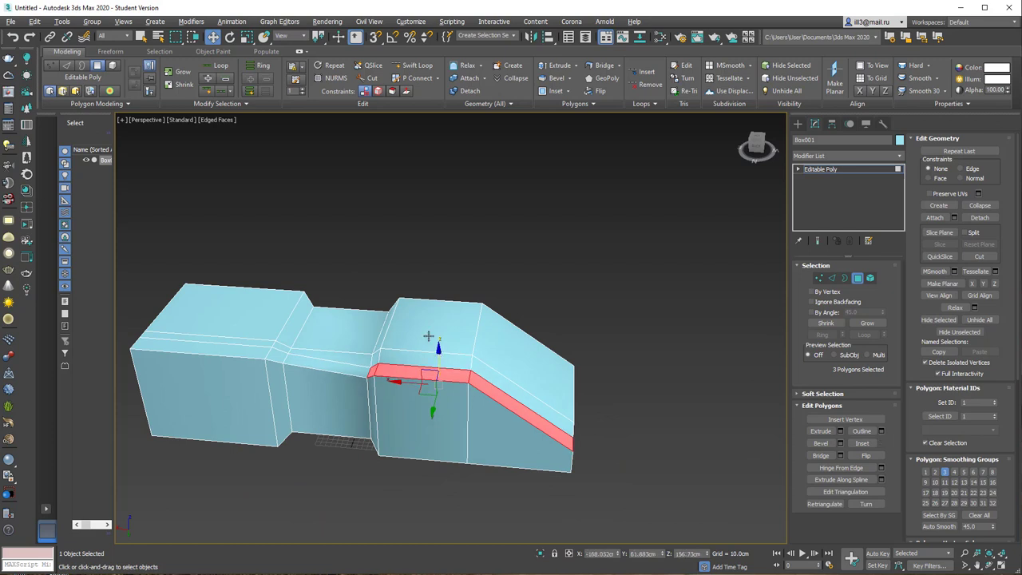
alt+middle_drag(439, 352, 444, 342)
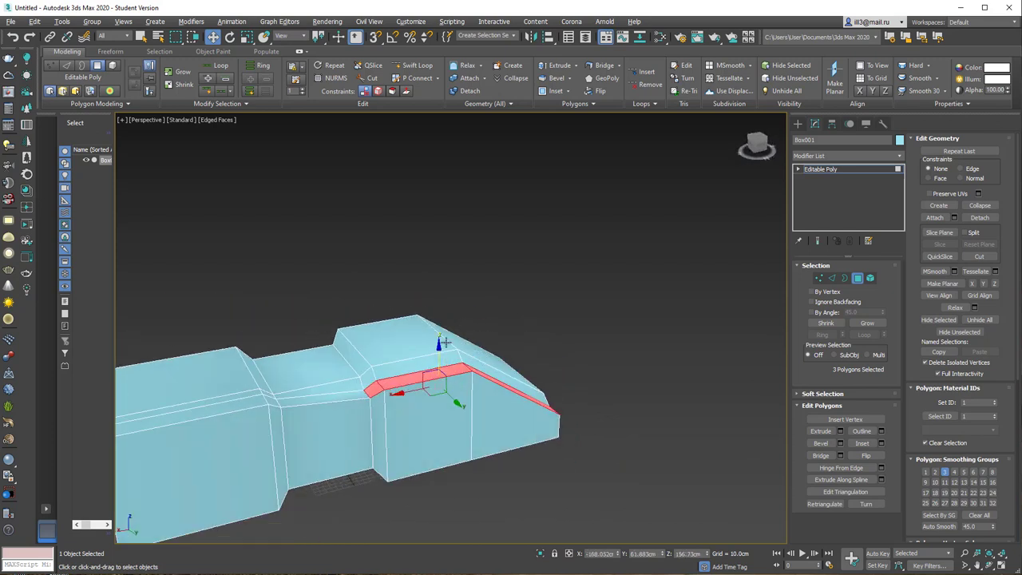
alt+click(377, 387)
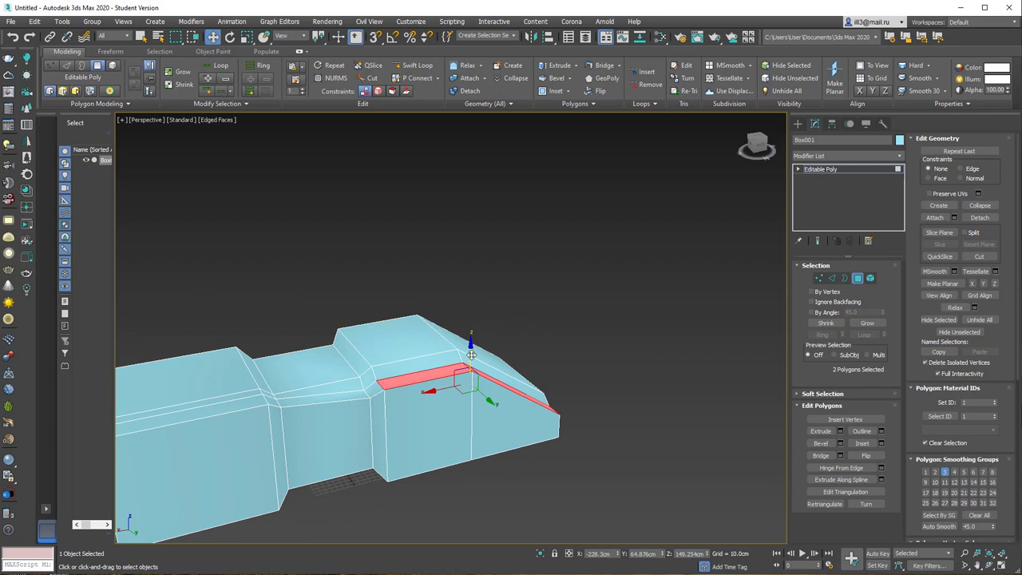
drag(471, 354, 473, 359)
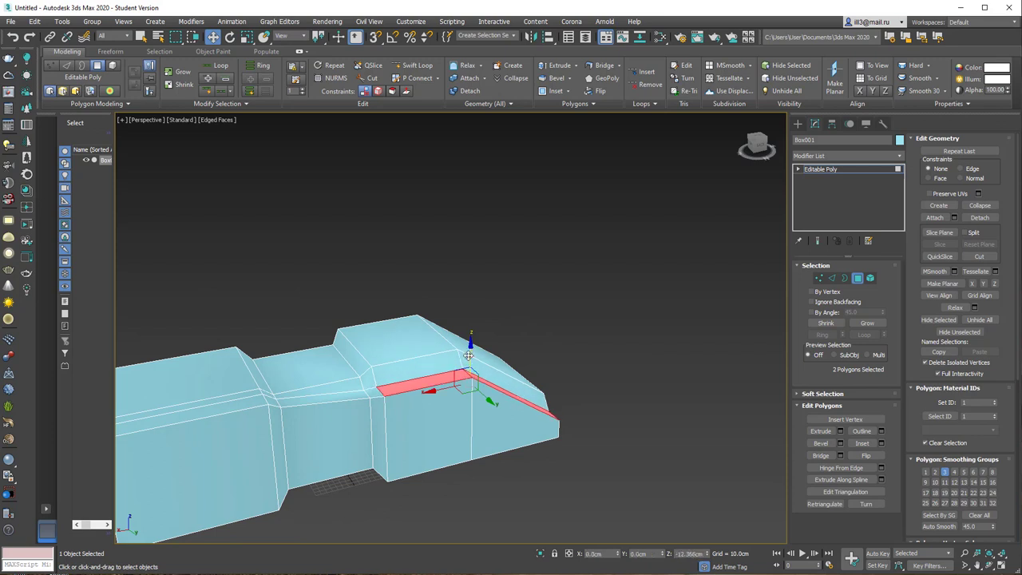
mouse_move(469, 355)
alt+middle_down()
mouse_move(312, 303)
mouse_move(387, 319)
alt+middle_up()
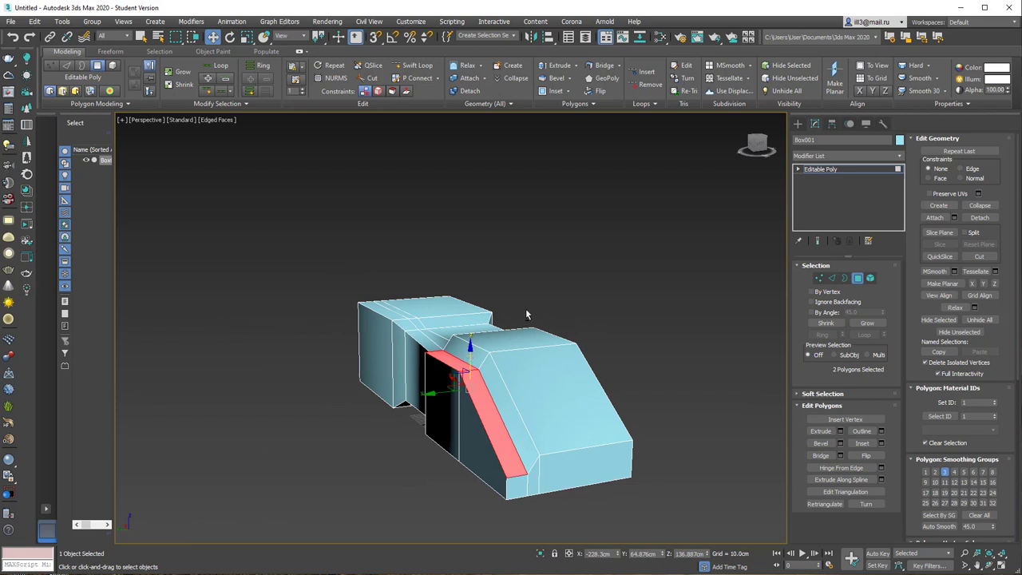
mouse_move(525, 314)
alt+middle_down()
mouse_move(465, 324)
mouse_move(465, 286)
mouse_move(418, 265)
alt+middle_up()
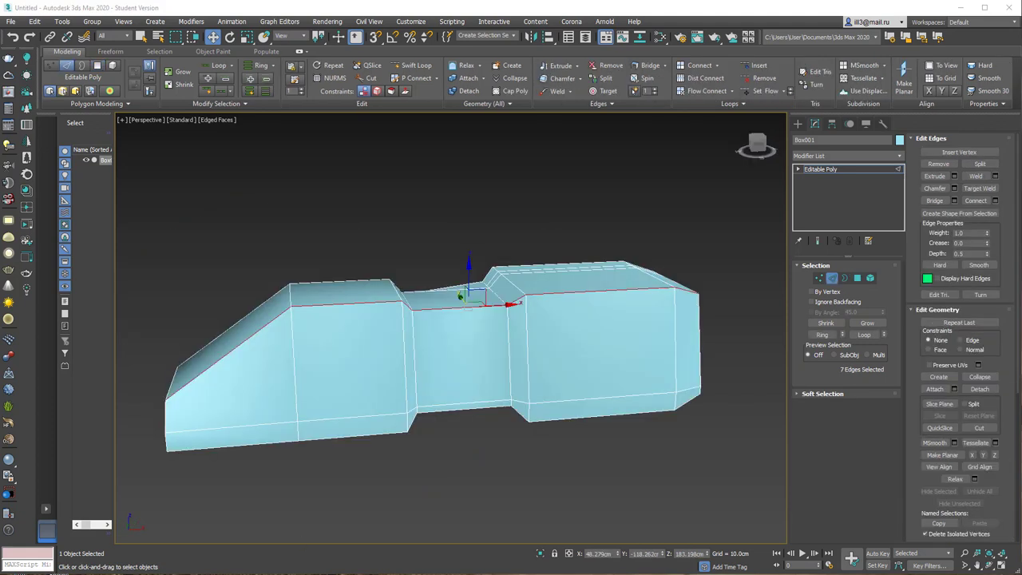
Select the top polygon (54) of the right-hand raised block at Polygon level
mouse_move(456, 263)
alt+middle_down()
mouse_move(453, 246)
mouse_move(466, 263)
mouse_move(446, 253)
mouse_move(470, 240)
mouse_move(429, 276)
mouse_move(469, 349)
alt+middle_up()
key(1)
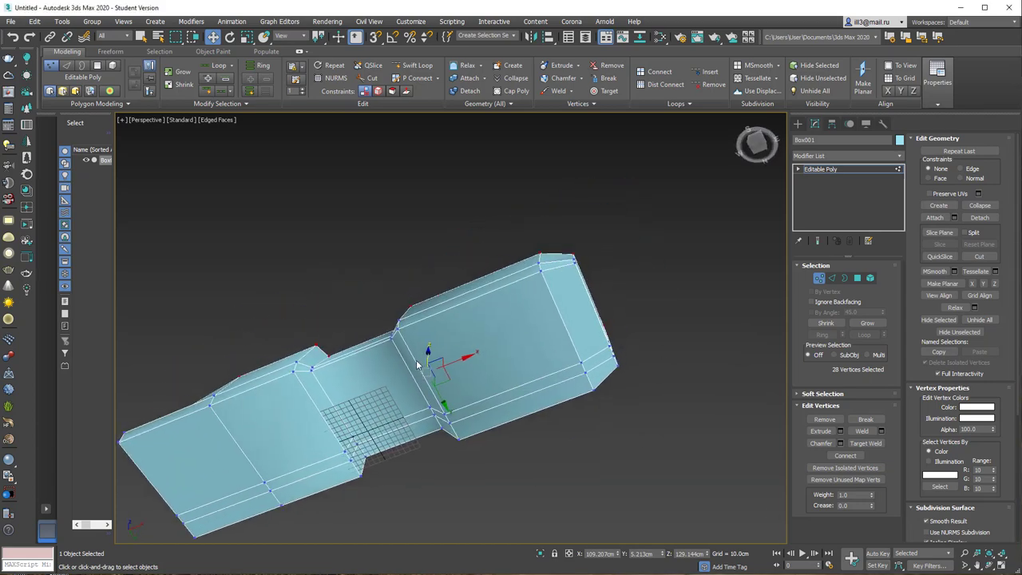
key(4)
click(505, 326)
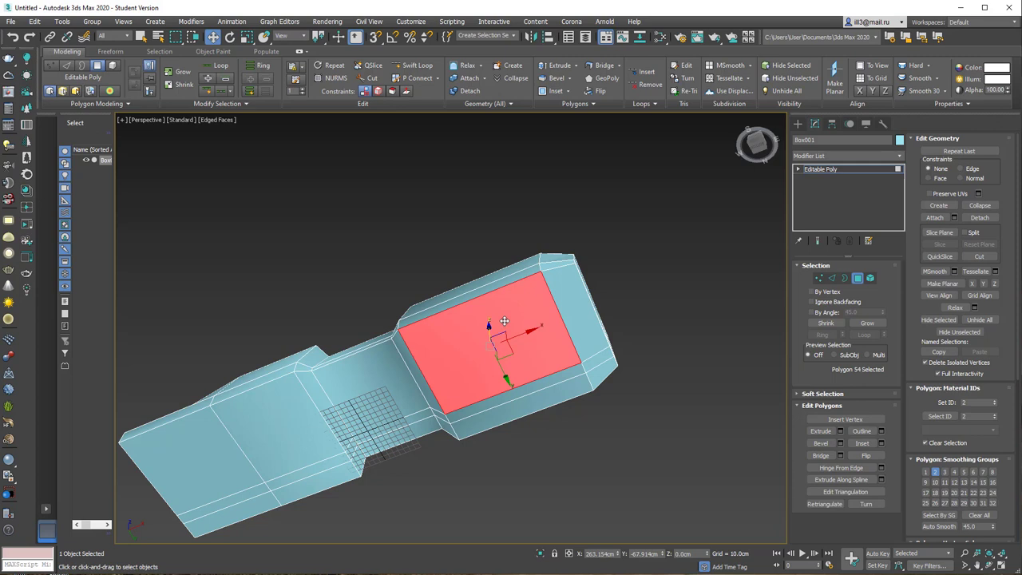
Inset the right block's top face, then bevel it down into a recess
click(555, 92)
drag(509, 338, 554, 430)
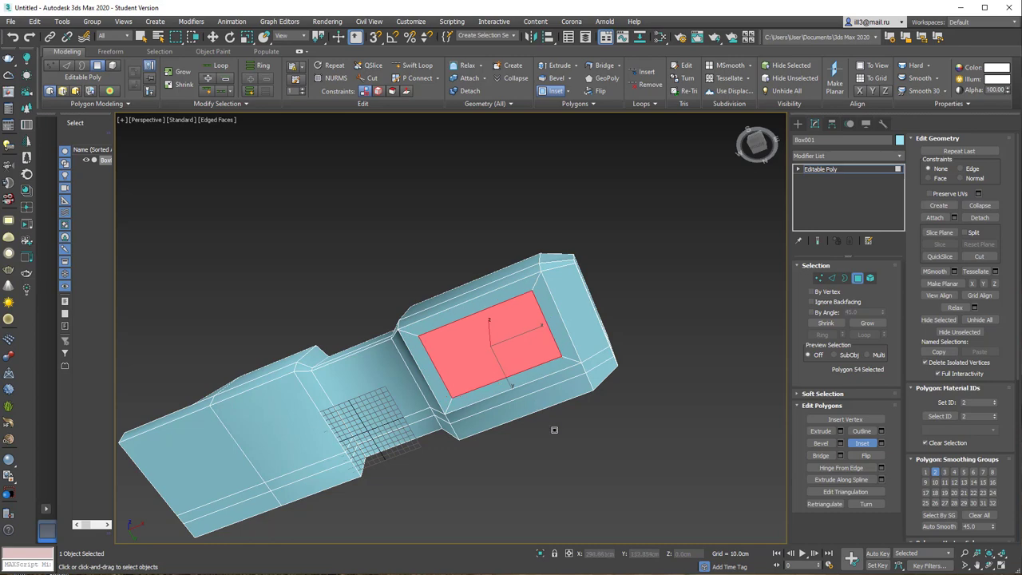
alt+middle_drag(543, 275, 562, 294)
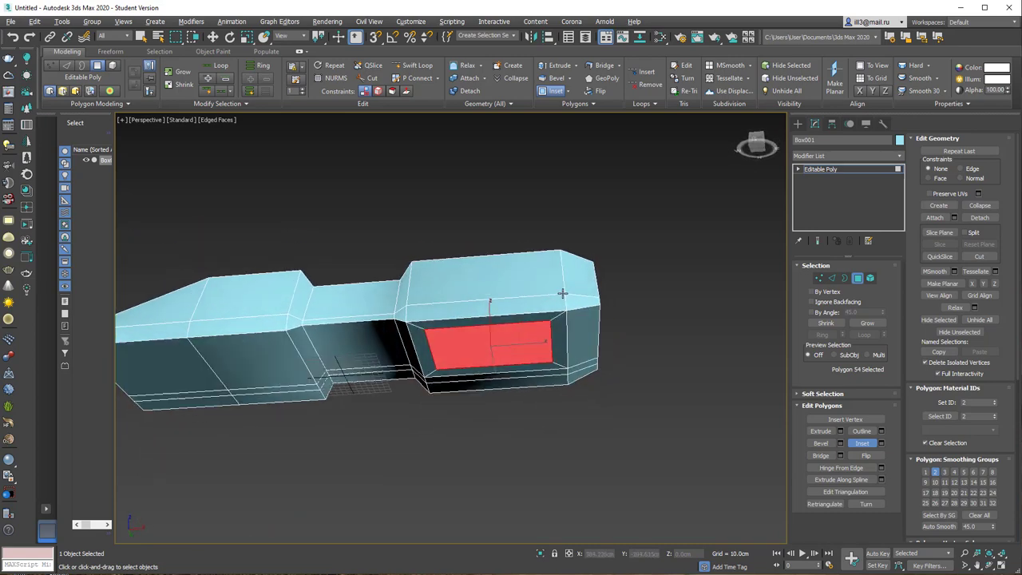
click(555, 77)
mouse_move(525, 338)
mouse_down()
mouse_move(520, 269)
mouse_move(523, 296)
mouse_up()
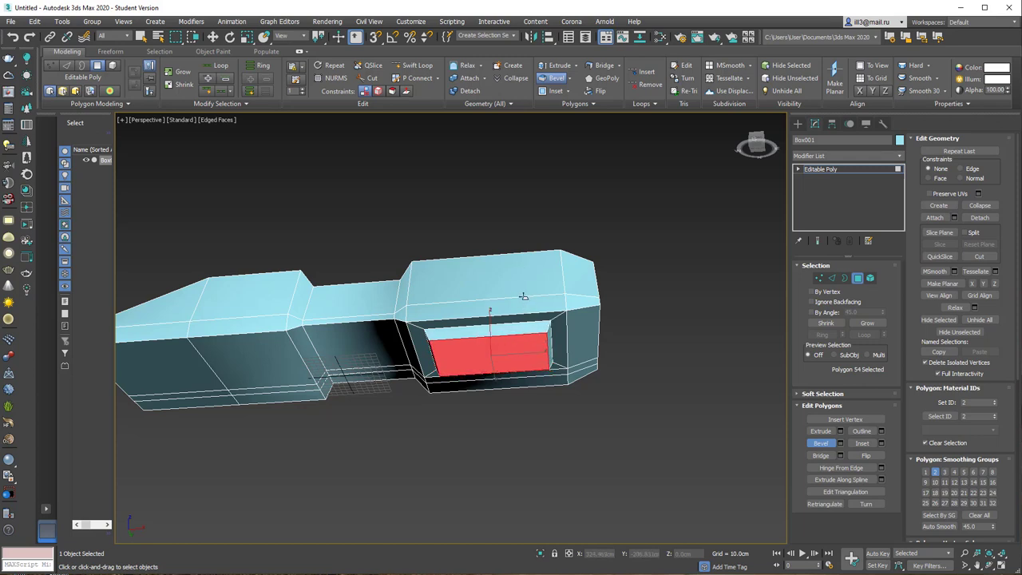
Scale the recessed face to about 83% along X to narrow it
key(w)
key(r)
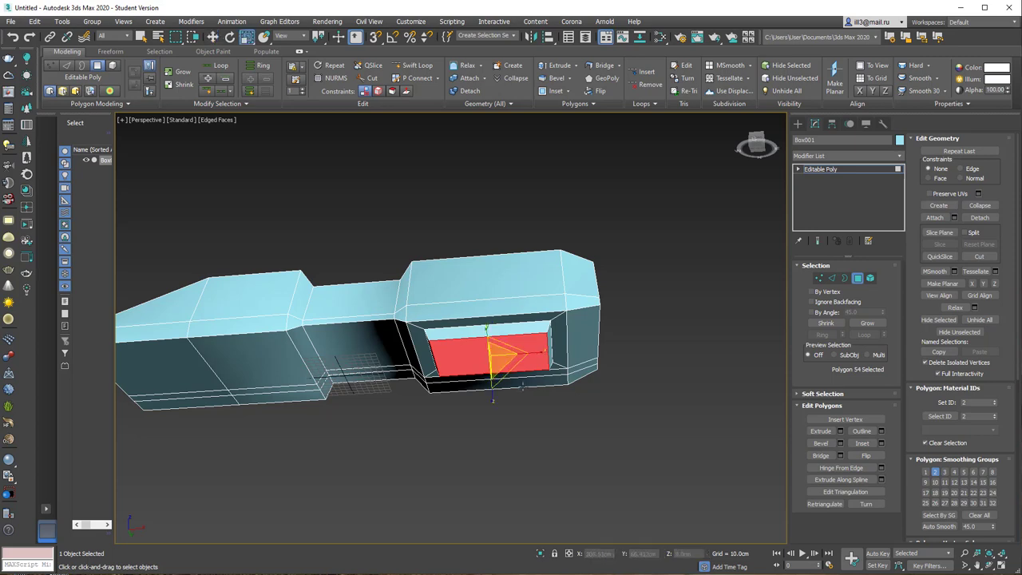
drag(534, 357, 525, 354)
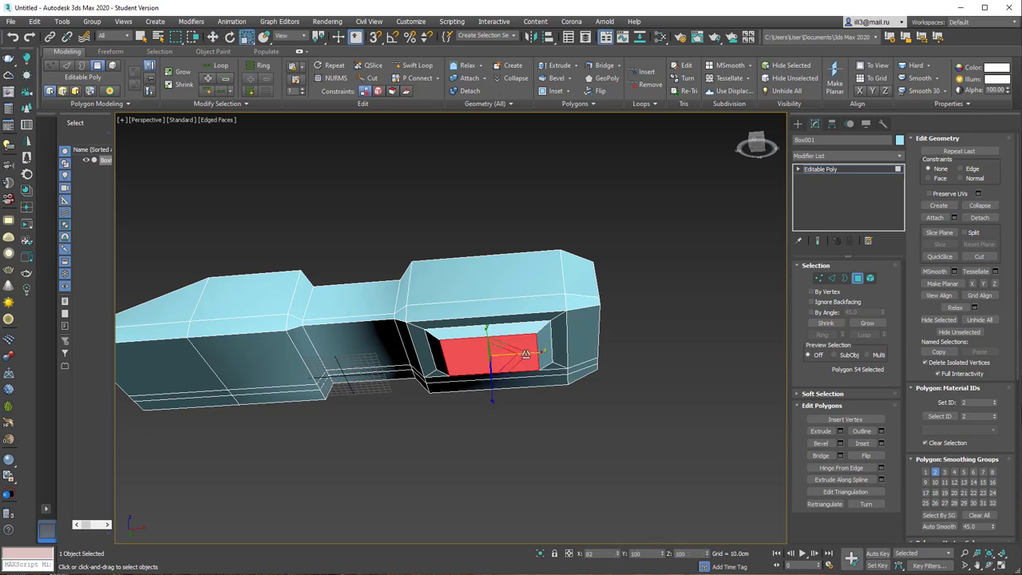
mouse_move(486, 393)
alt+middle_down()
mouse_move(554, 293)
mouse_move(501, 245)
mouse_move(426, 266)
mouse_move(500, 306)
alt+middle_up()
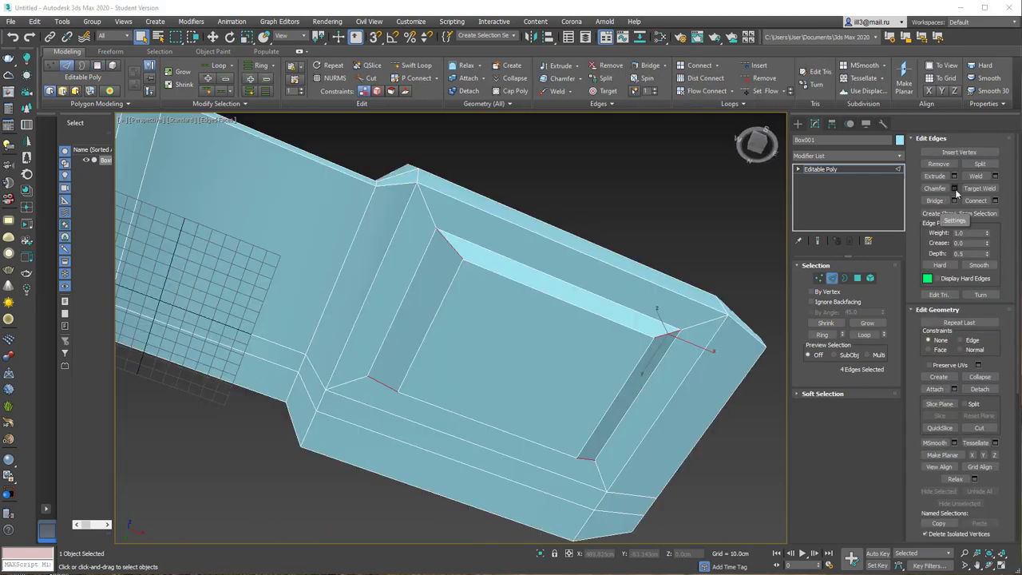
Chamfer the selected recess edges with an amount of 13.682cm
click(955, 188)
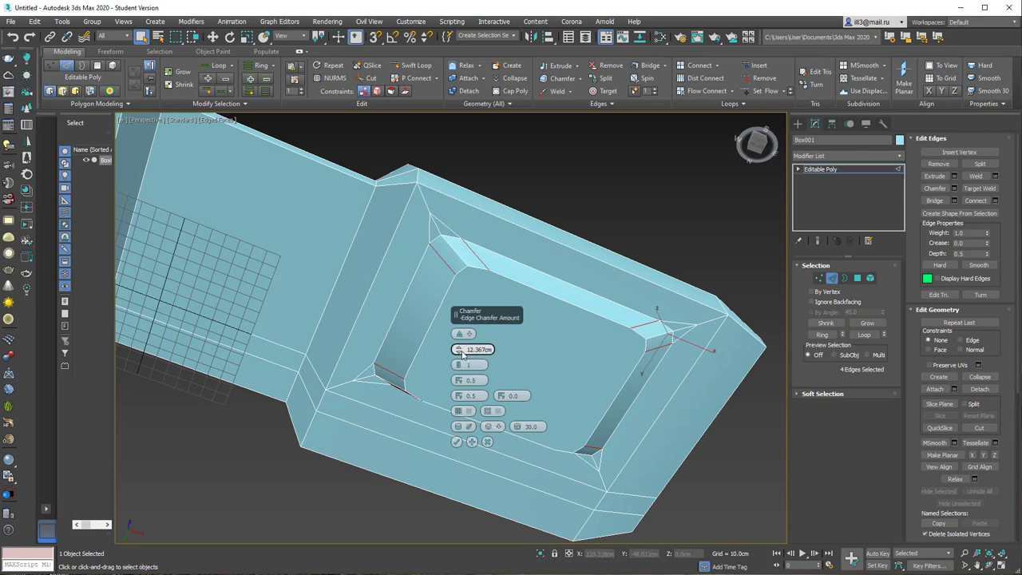
drag(460, 351, 459, 342)
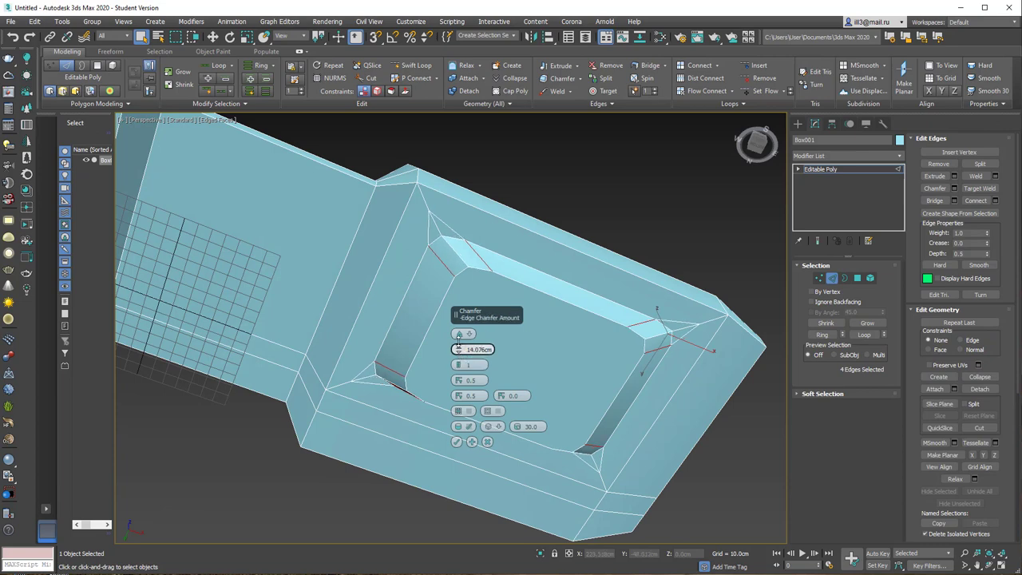
click(457, 442)
mouse_move(470, 360)
alt+middle_down()
mouse_move(493, 302)
mouse_move(494, 334)
alt+middle_up()
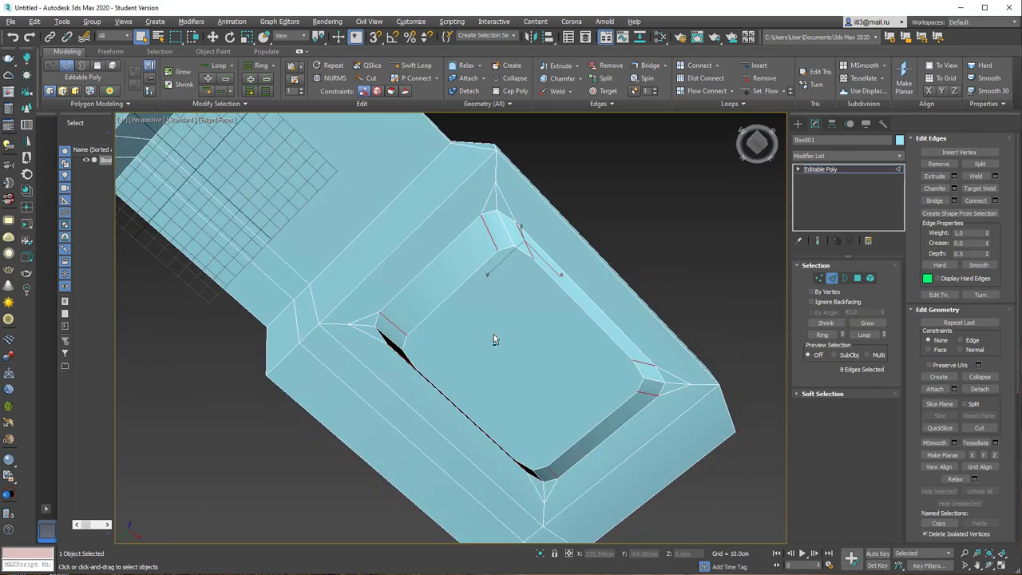
Select the leftover recess corner edges and remove them with Ctrl+Backspace
click(516, 244)
mouse_move(506, 232)
alt+middle_down()
mouse_move(493, 308)
mouse_move(385, 328)
alt+middle_up()
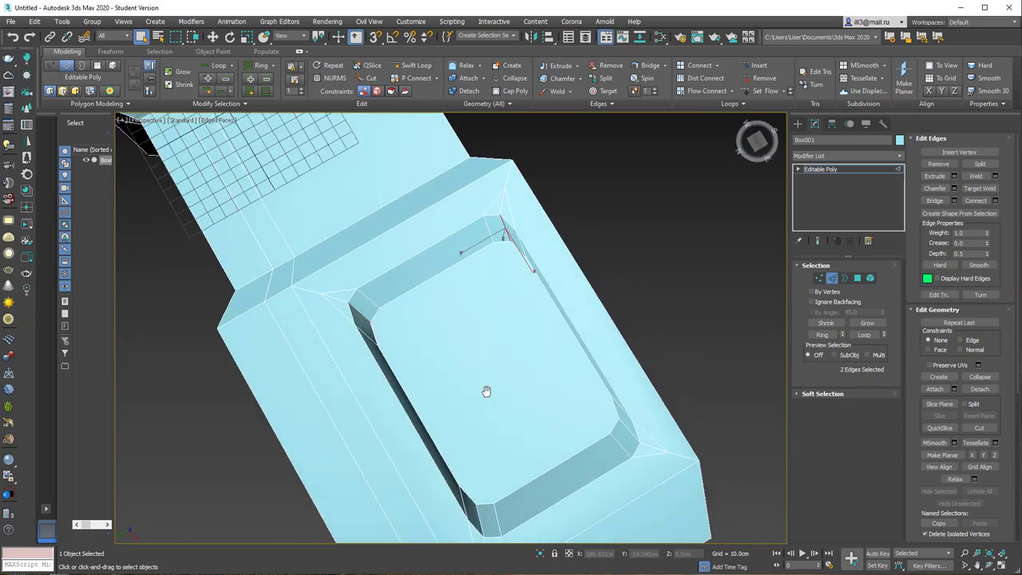
middle_drag(486, 391, 475, 386)
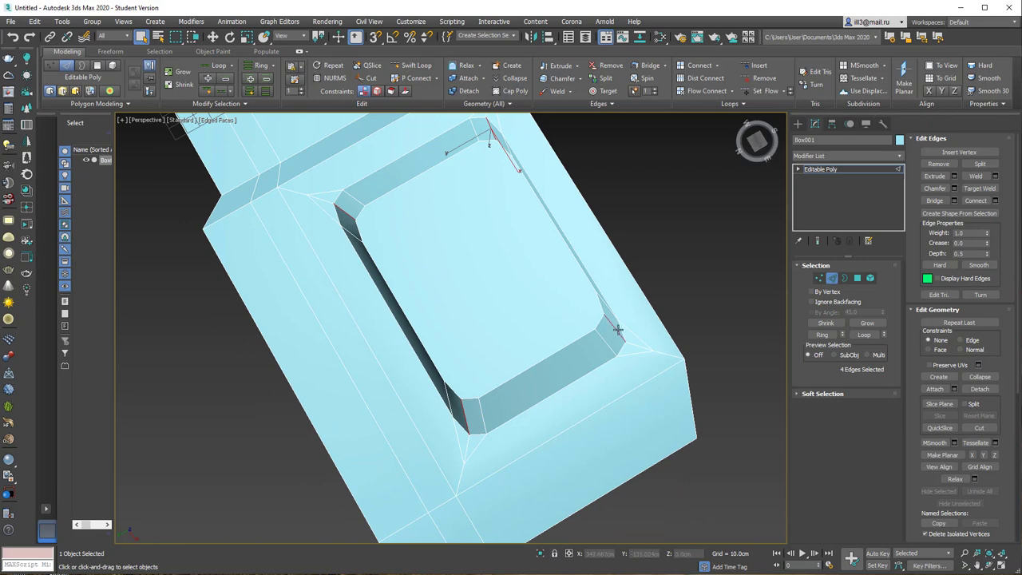
key(ctrl+BackSpace)
mouse_move(473, 293)
alt+middle_down()
mouse_move(512, 250)
mouse_move(479, 257)
mouse_move(501, 344)
alt+middle_up()
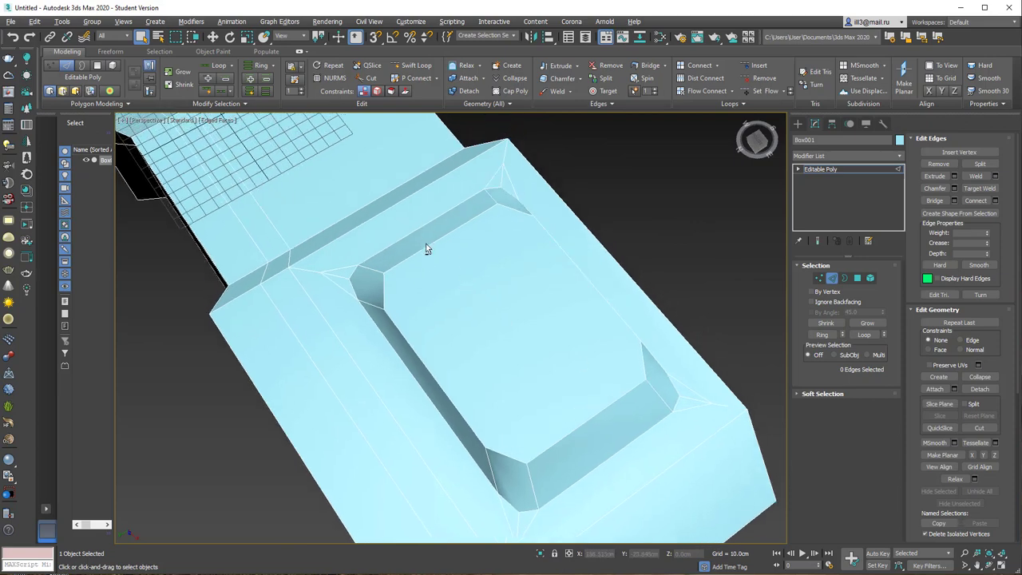
Window-select the nine recess polygons and bring up the Detach dialog with Alt+D
mouse_move(426, 248)
alt+middle_down()
mouse_move(411, 327)
mouse_move(408, 254)
mouse_move(455, 292)
alt+middle_up()
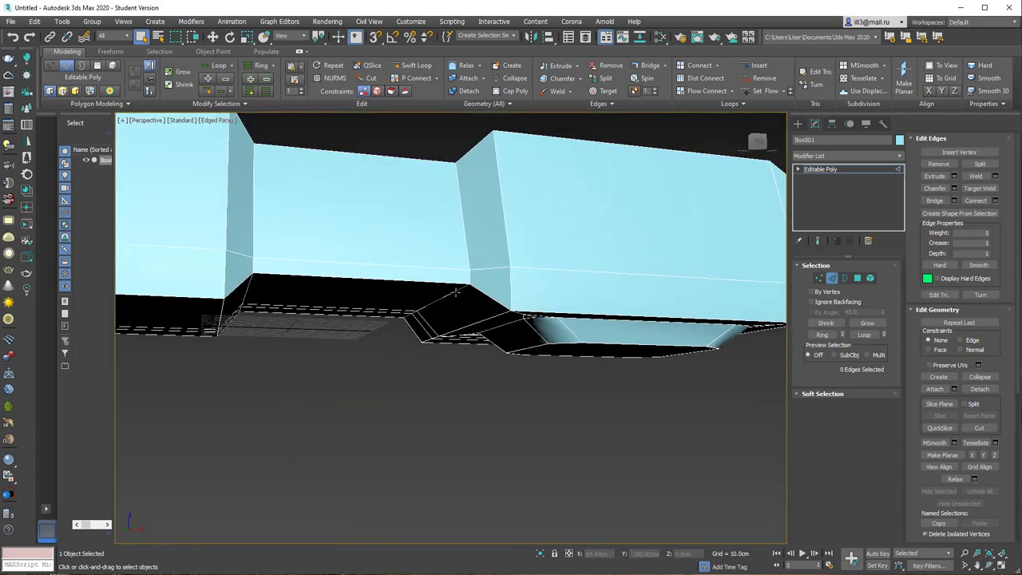
alt+middle_drag(541, 303, 548, 271)
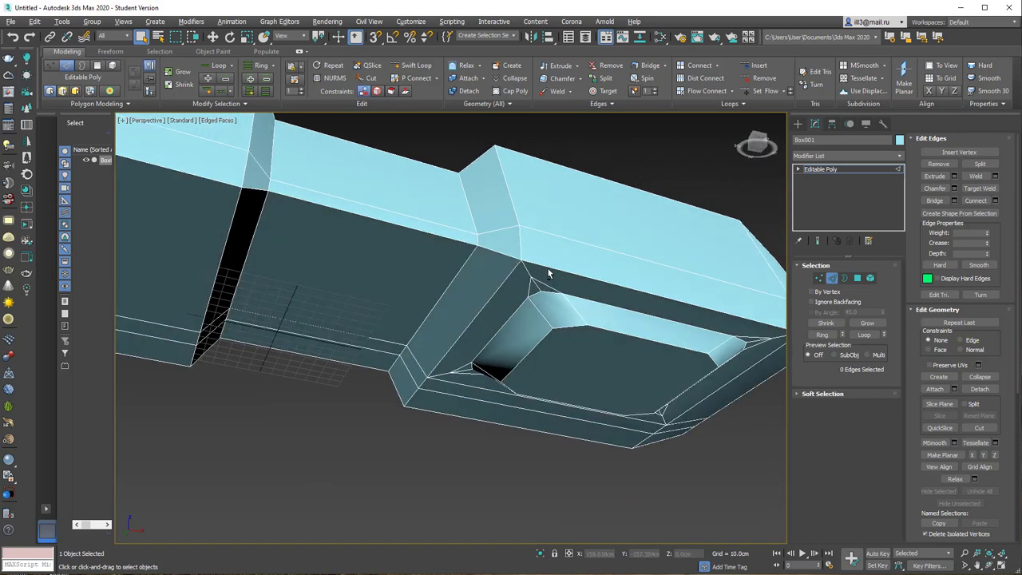
middle_drag(586, 304, 525, 275)
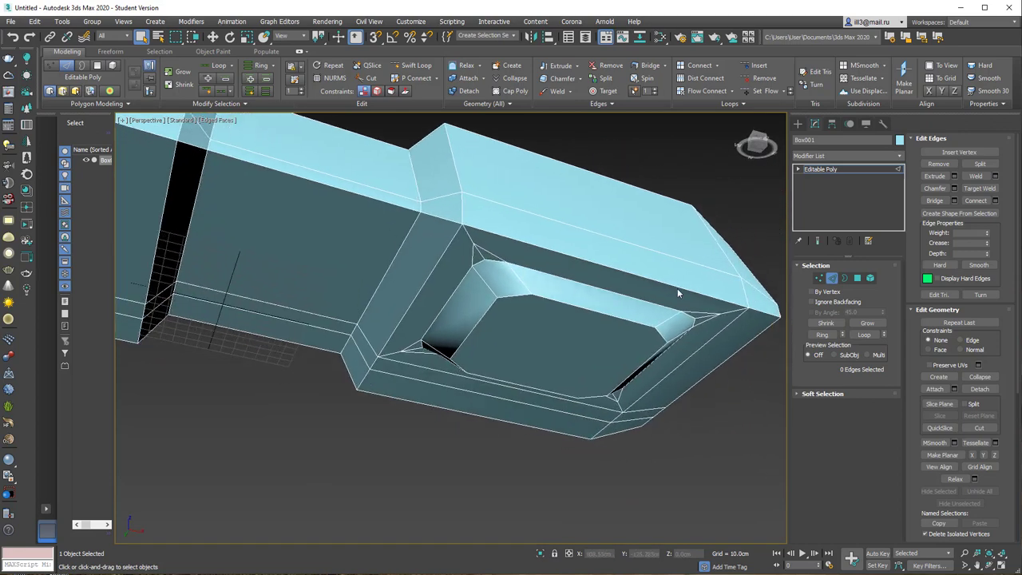
key(4)
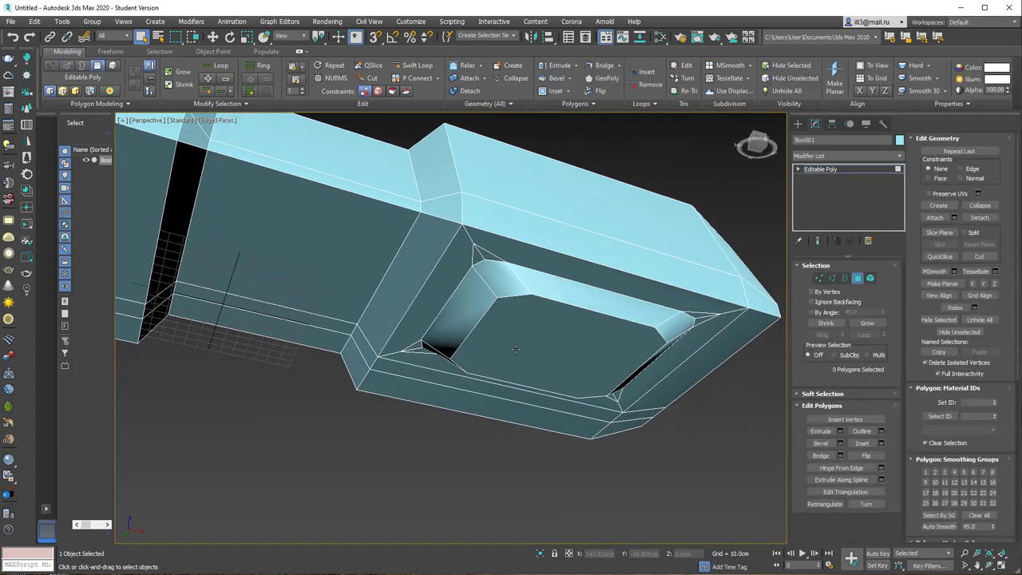
mouse_move(531, 298)
alt+middle_down()
mouse_move(513, 297)
mouse_move(505, 311)
alt+middle_up()
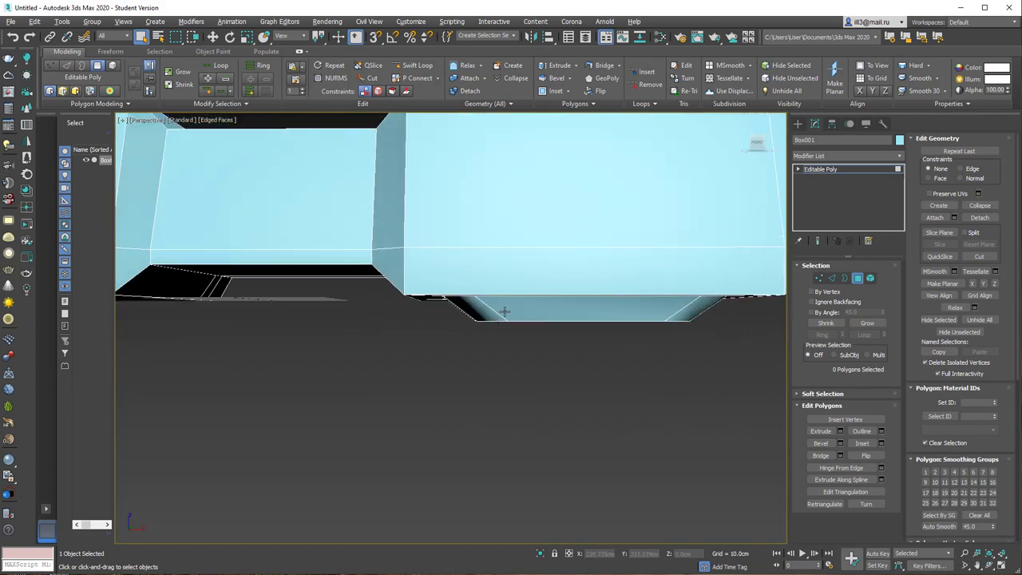
drag(736, 321, 737, 320)
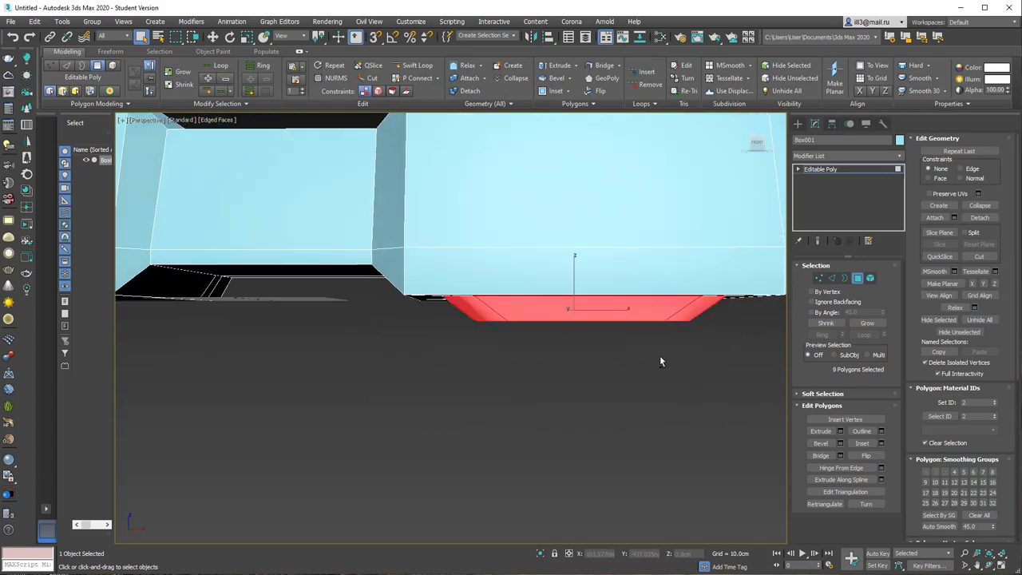
mouse_move(660, 356)
alt+middle_down()
mouse_move(699, 200)
mouse_move(668, 335)
mouse_move(659, 296)
alt+middle_up()
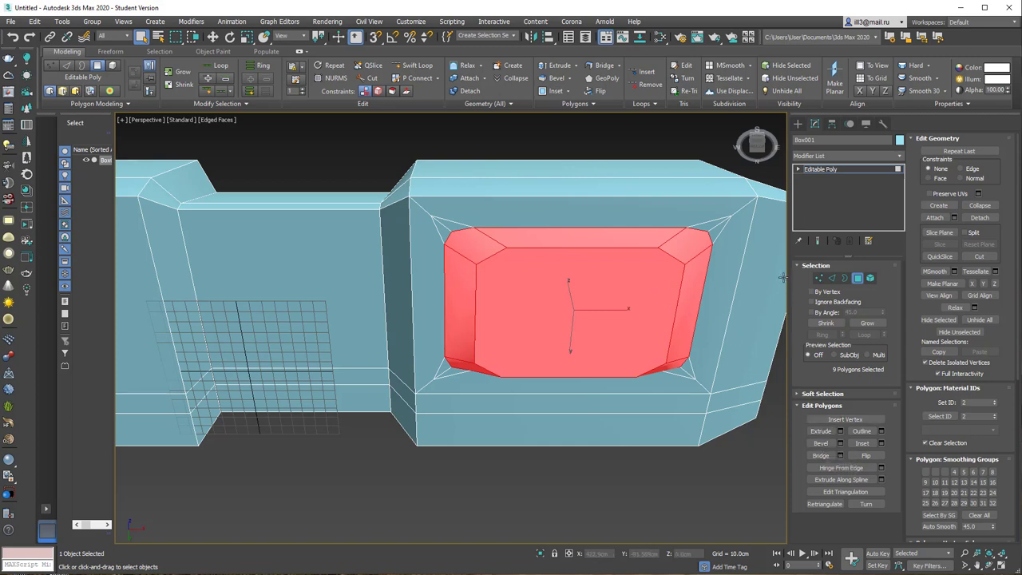
key(alt+d)
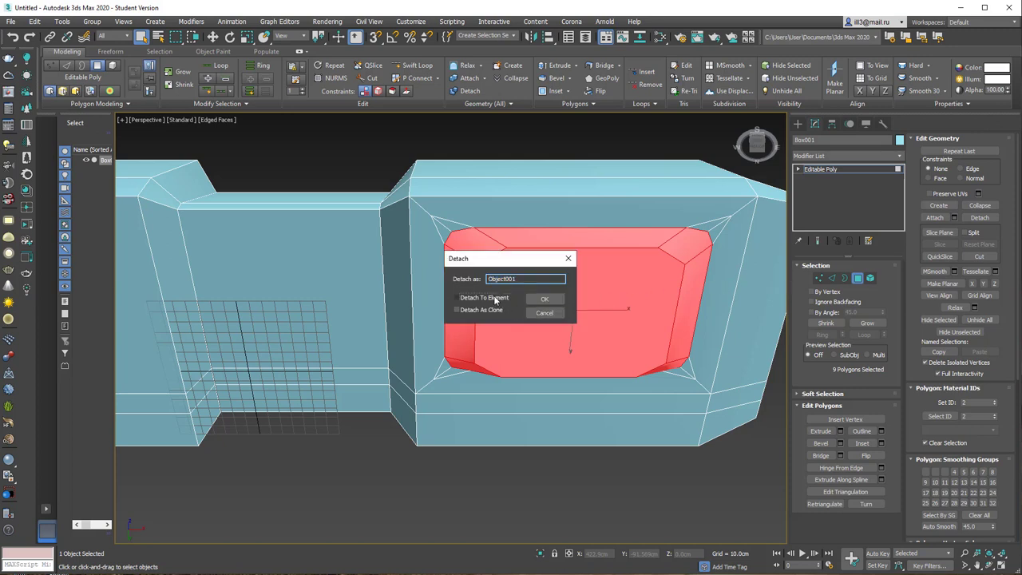
Detach the nine recess faces as an element and select that element for moving
click(496, 299)
click(541, 300)
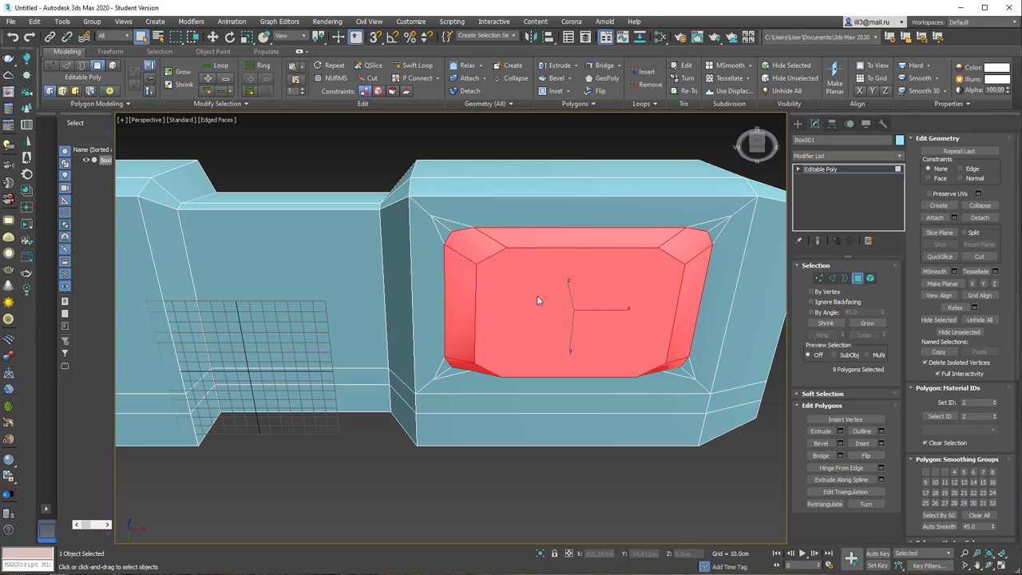
click(869, 277)
click(618, 218)
click(612, 279)
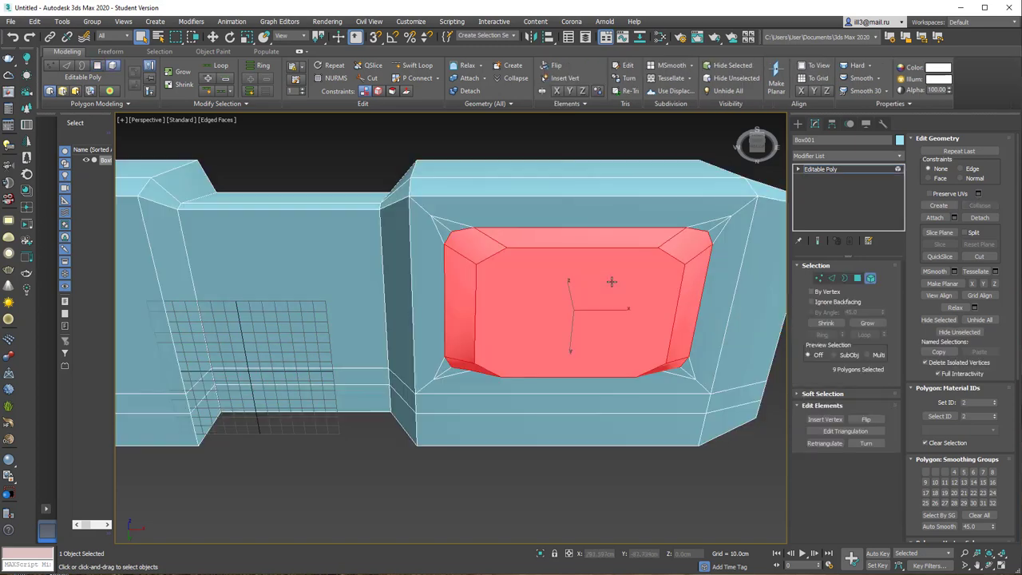
key(w)
middle_drag(512, 289, 580, 301)
Shift-move a copy of the recess element onto the left block, cloned to element
scroll(579, 302, down, 2)
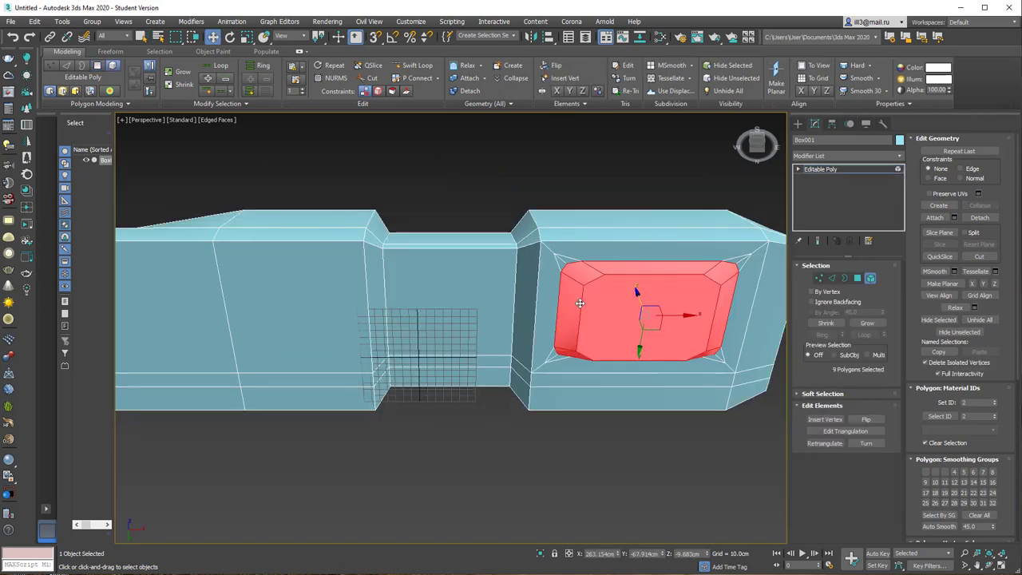
scroll(579, 302, down, 2)
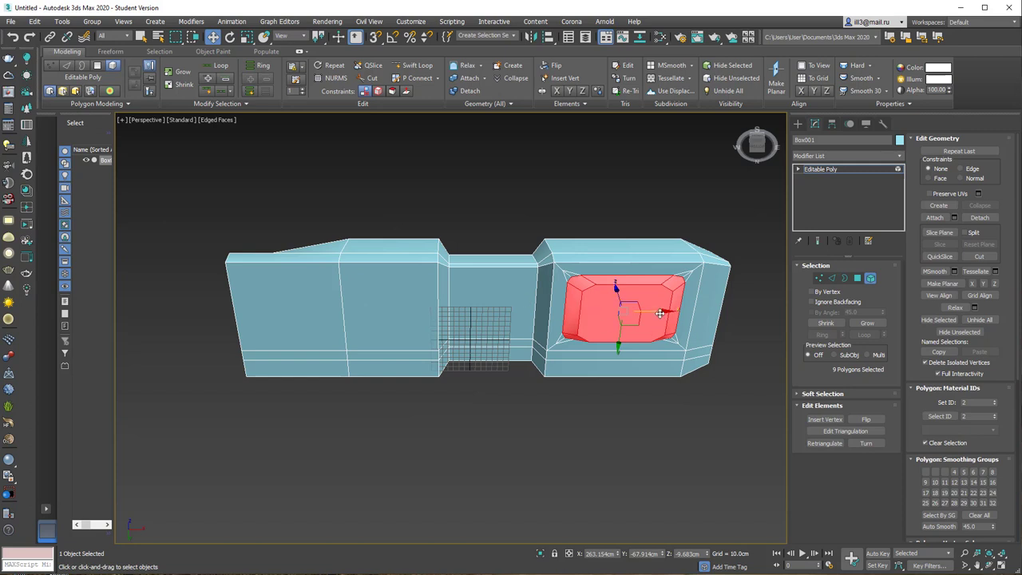
drag(660, 313, 373, 319)
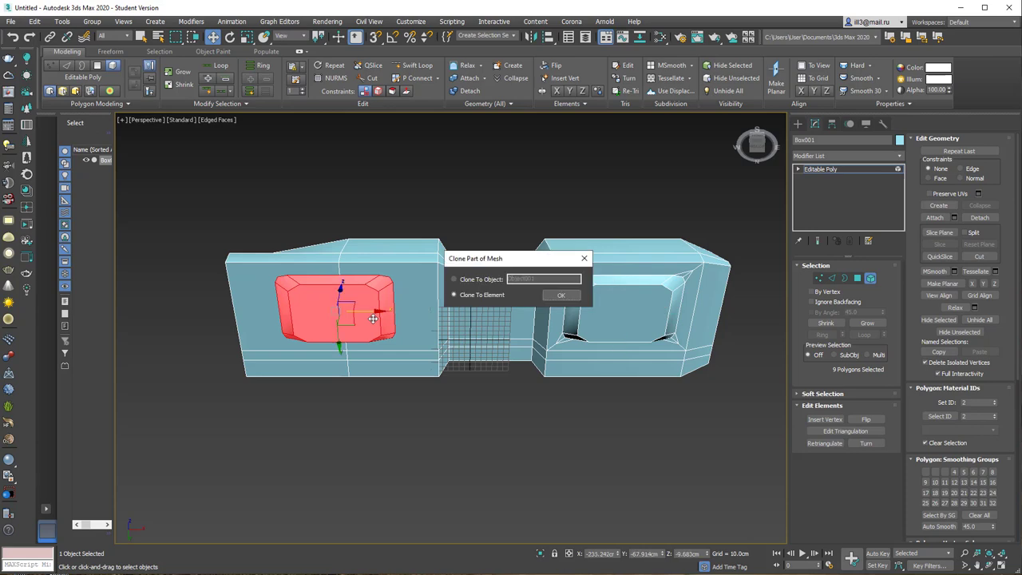
click(556, 295)
mouse_move(401, 224)
alt+middle_down()
mouse_move(423, 287)
mouse_move(488, 321)
mouse_move(447, 272)
mouse_move(416, 309)
alt+middle_up()
Push the nose's lower front edge loop outward along X
scroll(340, 277, up, 2)
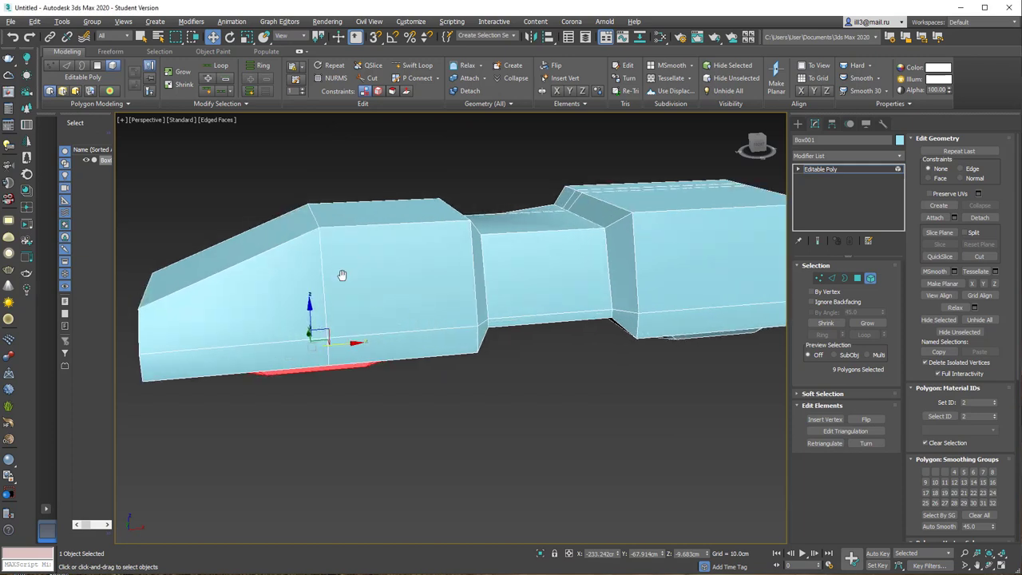
scroll(449, 264, up, 2)
scroll(455, 263, up, 1)
key(2)
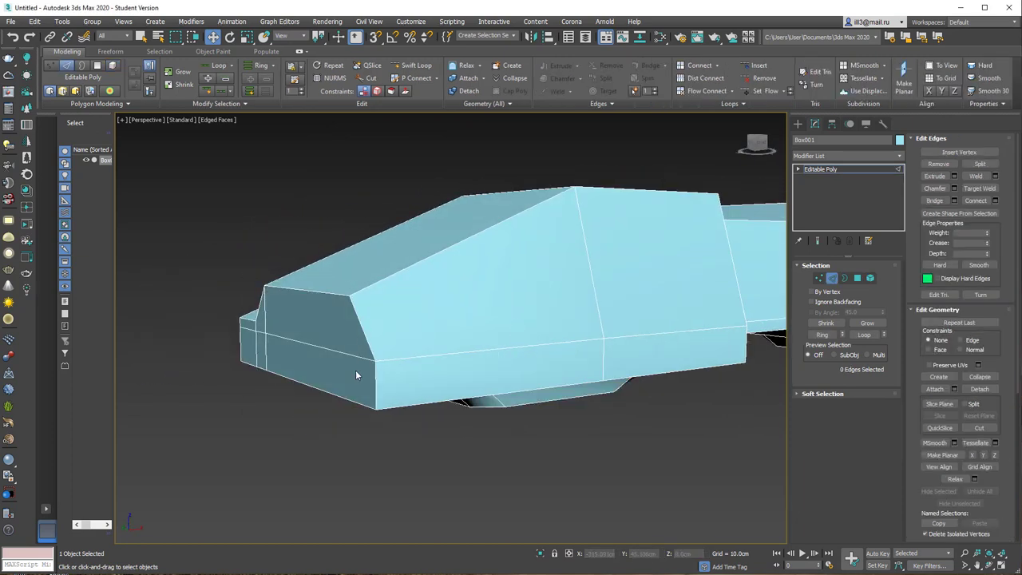
double_click(327, 392)
drag(310, 369, 293, 372)
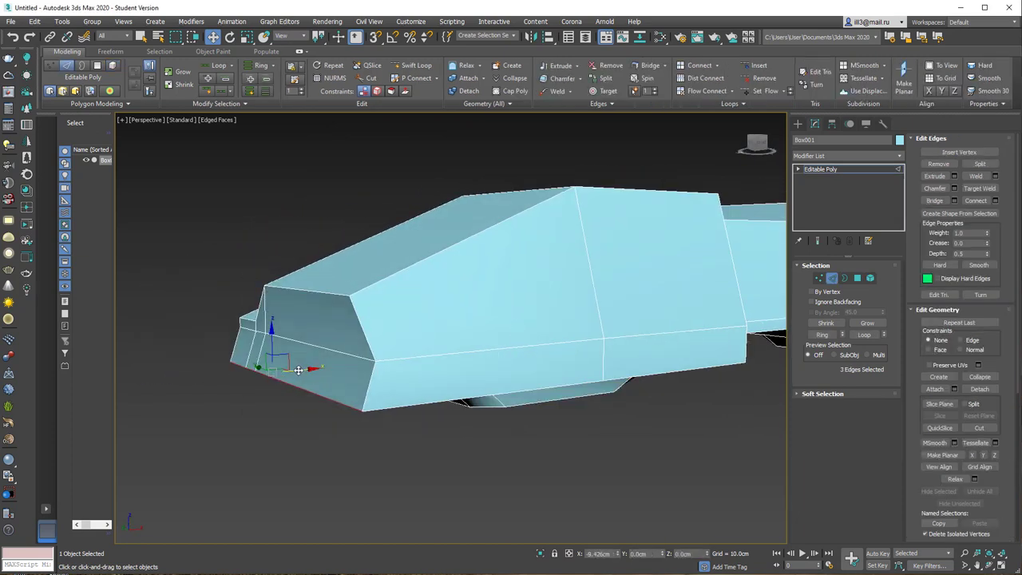
Select the upper front edges of the nose
double_click(336, 352)
click(315, 414)
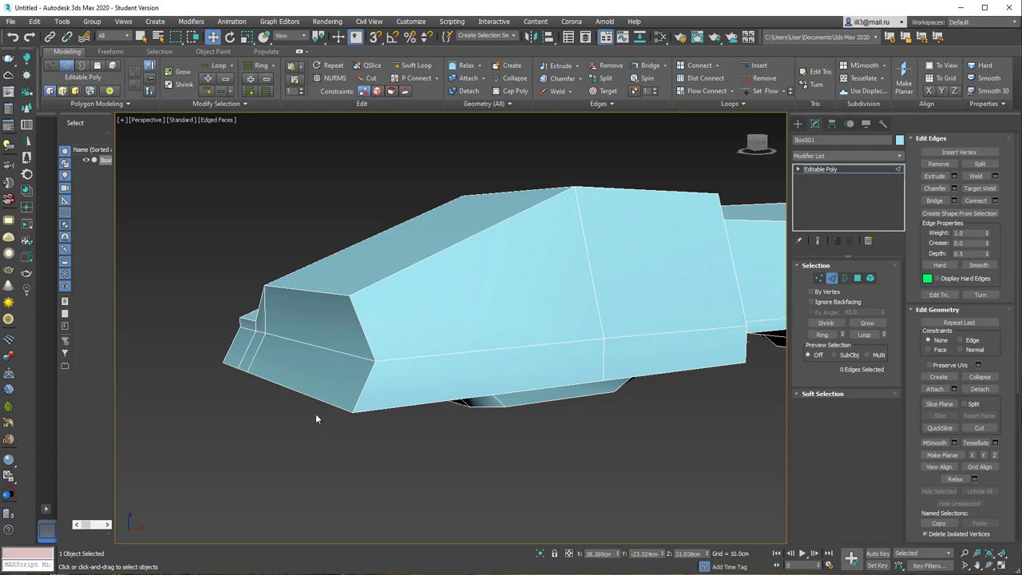
click(319, 345)
ctrl+click(315, 342)
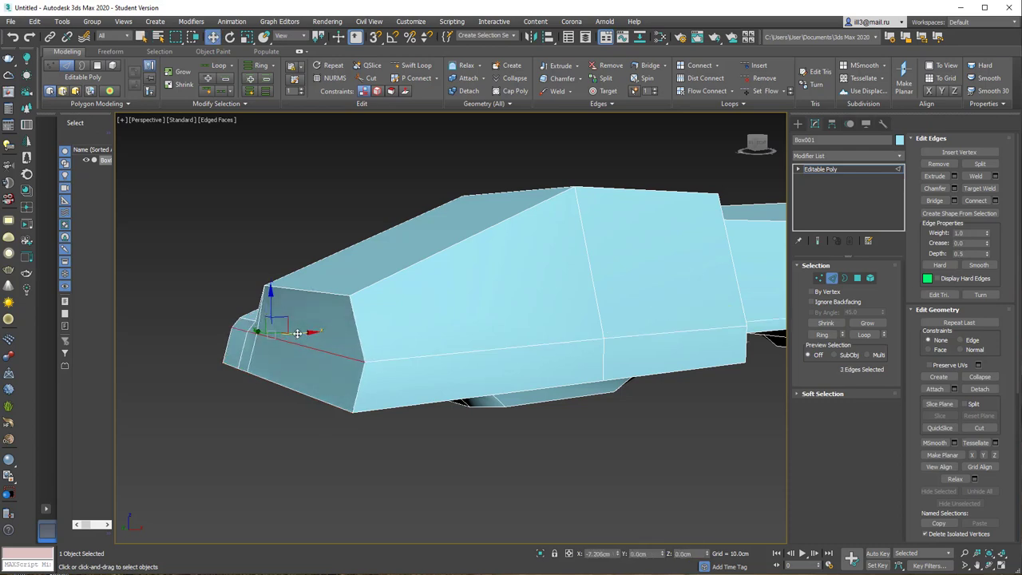
scroll(315, 342, up, 3)
mouse_move(472, 328)
alt+middle_down()
mouse_move(627, 333)
mouse_move(490, 326)
alt+middle_up()
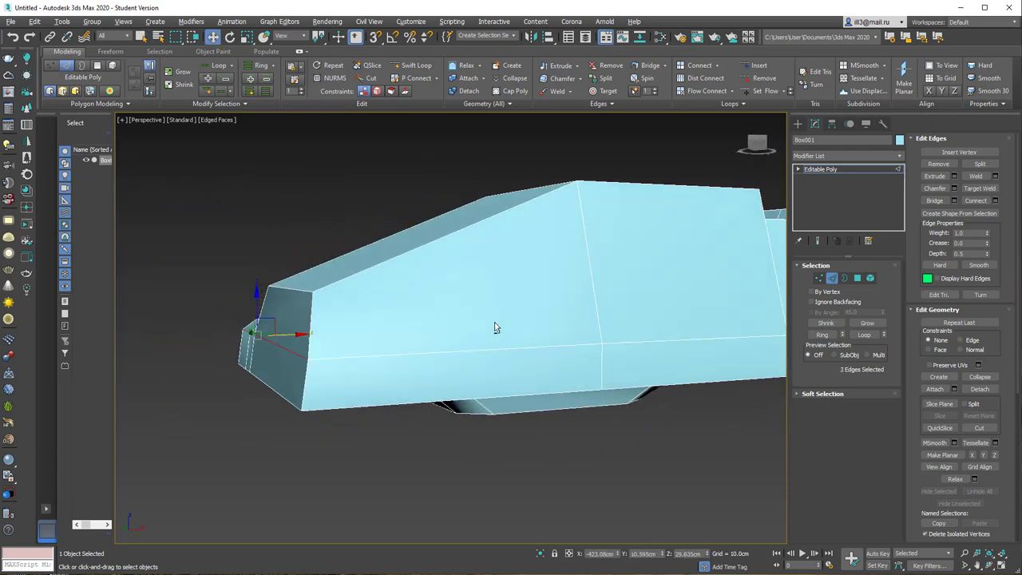
scroll(491, 326, down, 2)
scroll(479, 316, down, 2)
ctrl+click(467, 321)
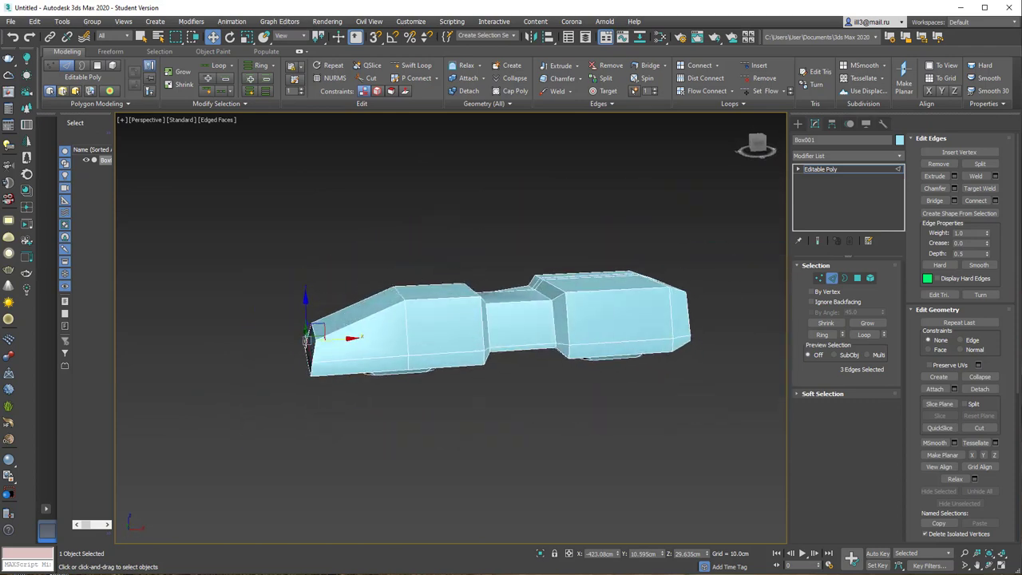
scroll(467, 321, up, 5)
middle_drag(462, 303, 508, 392)
scroll(458, 302, up, 1)
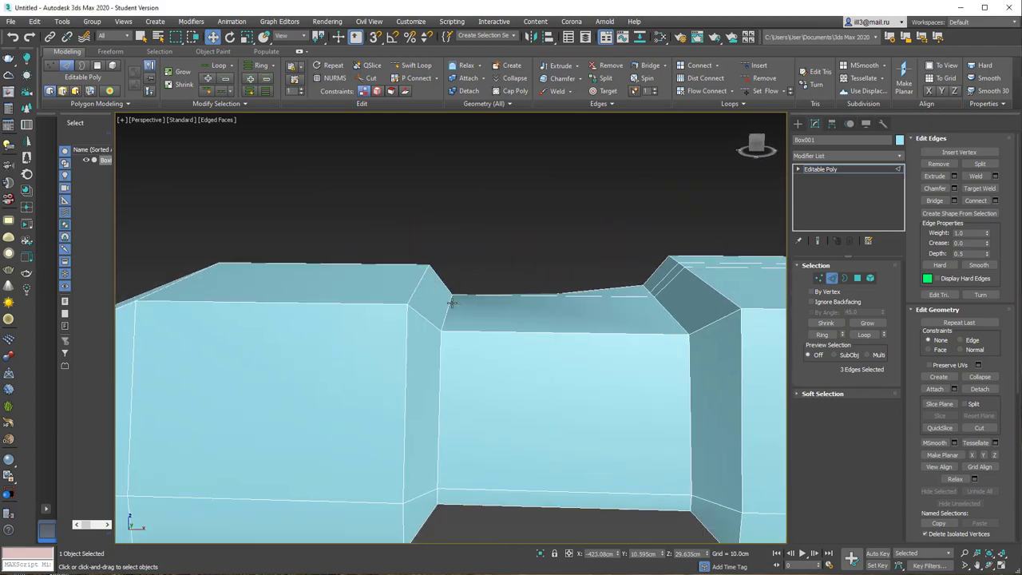
Slide the middle step edges along X and pick edges on the sloped face
alt+click(451, 302)
drag(456, 309, 505, 319)
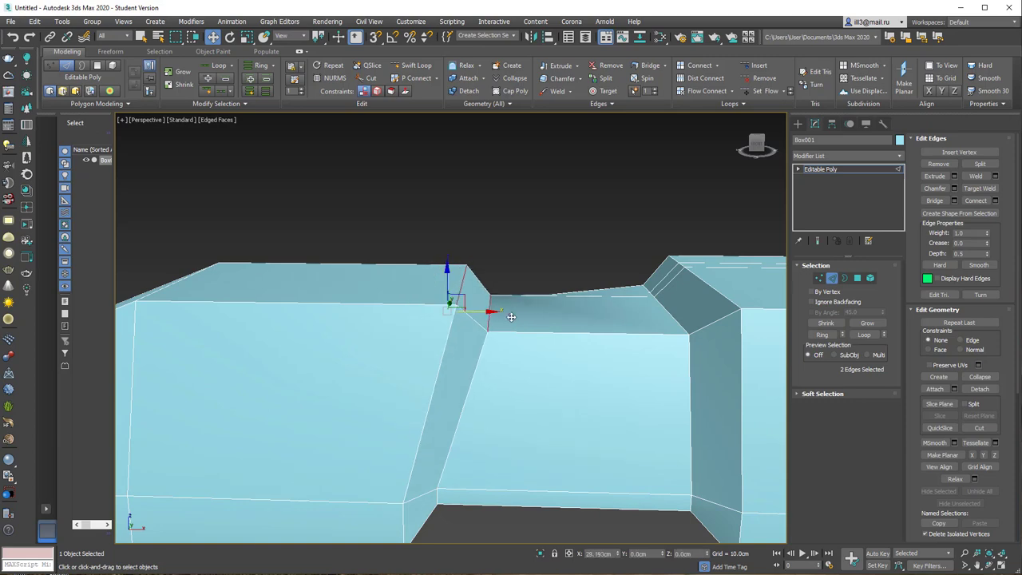
mouse_move(506, 320)
alt+middle_down()
mouse_move(577, 319)
mouse_move(550, 319)
alt+middle_up()
ctrl+click(553, 321)
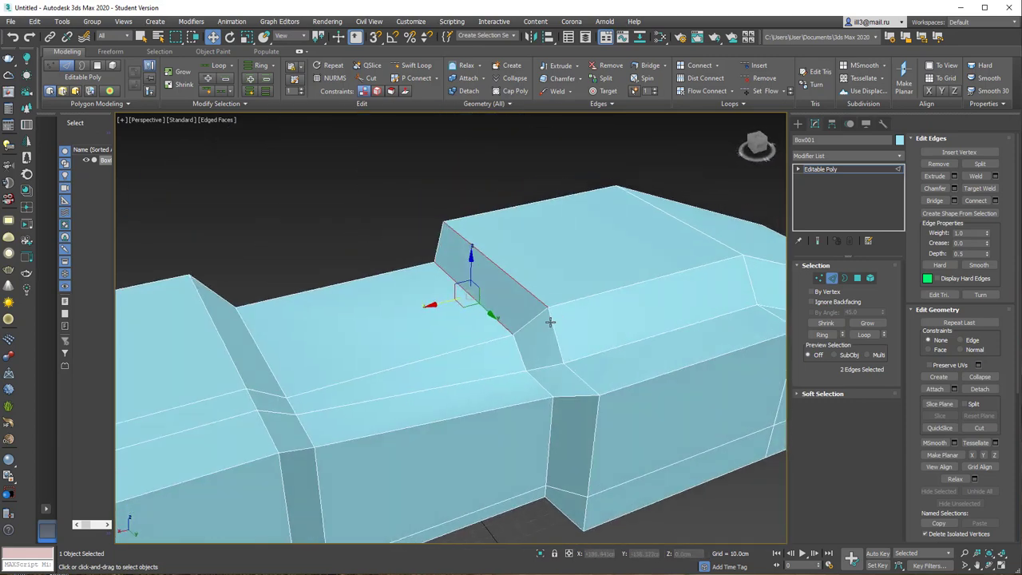
ctrl+click(528, 369)
ctrl+click(534, 378)
Select the edges along the right step, narrowing to the upper step edges
mouse_move(577, 372)
alt+middle_down()
mouse_move(444, 342)
mouse_move(586, 274)
mouse_move(537, 425)
alt+middle_up()
scroll(585, 274, down, 5)
scroll(538, 425, up, 5)
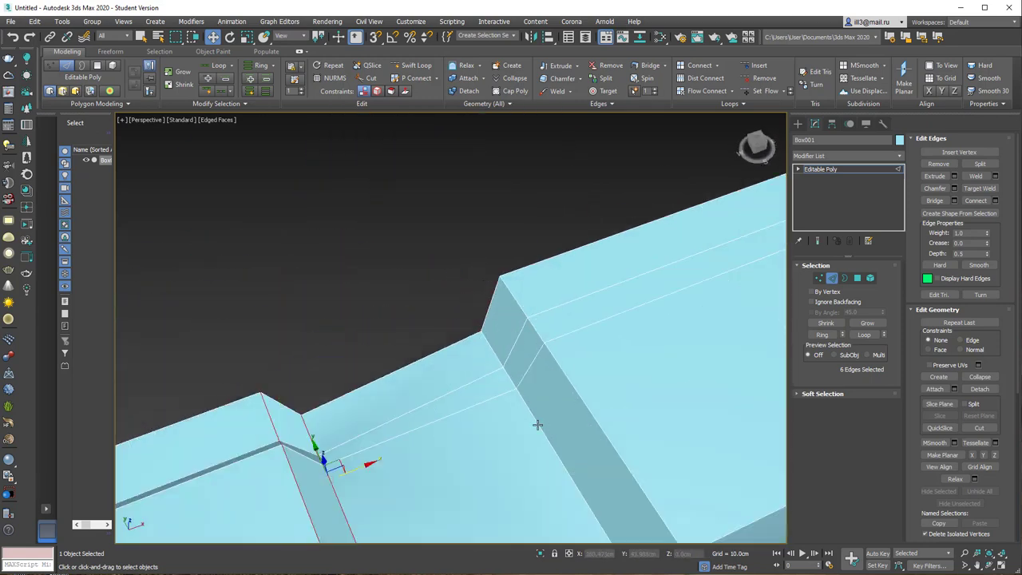
click(537, 425)
ctrl+click(519, 375)
ctrl+click(573, 353)
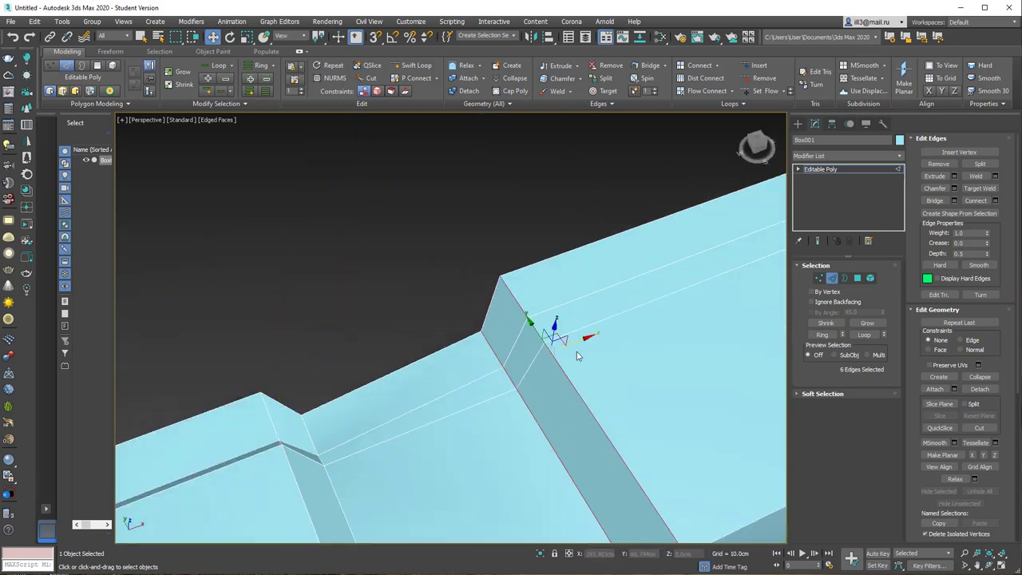
mouse_move(578, 356)
alt+middle_down()
mouse_move(604, 364)
mouse_move(635, 440)
mouse_move(536, 291)
mouse_move(700, 305)
mouse_move(742, 279)
mouse_move(594, 288)
alt+middle_up()
alt+double_click(635, 439)
Select the front edges of the nose tip
scroll(593, 288, down, 5)
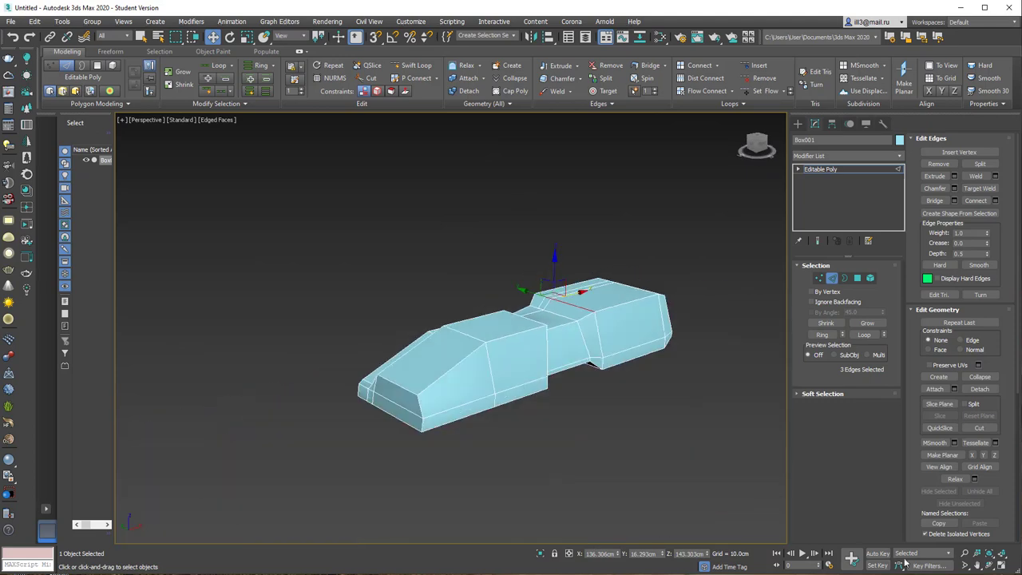
scroll(449, 401, up, 5)
mouse_move(316, 414)
middle_down()
mouse_move(373, 392)
mouse_move(349, 409)
mouse_move(461, 428)
mouse_move(590, 429)
mouse_move(457, 317)
mouse_move(513, 326)
middle_up()
click(343, 408)
click(382, 425)
ctrl+click(326, 408)
key(4)
scroll(515, 322, up, 3)
Select the body's side faces with By Angle and Ignore Backfacing turned on
click(811, 312)
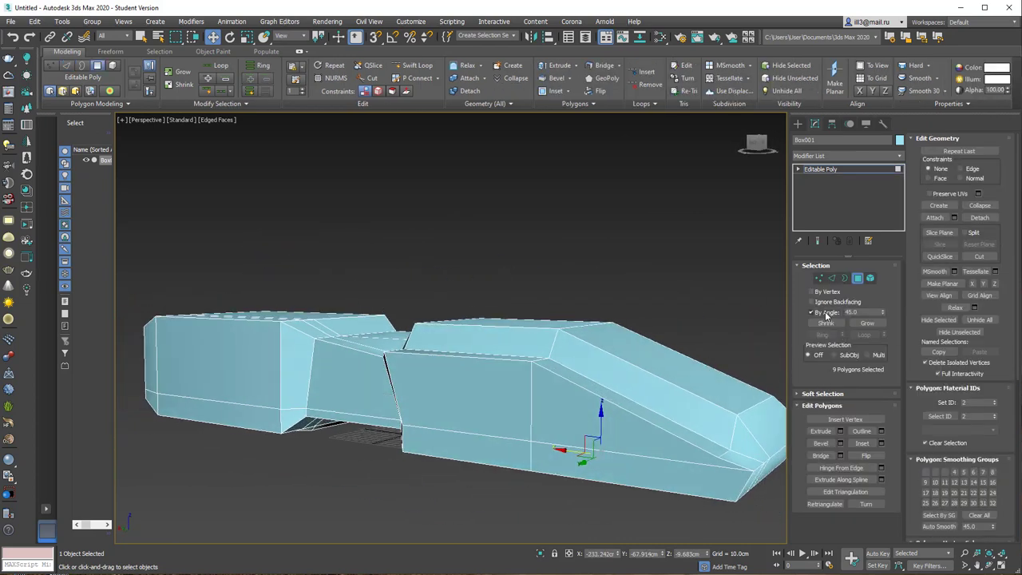
click(571, 429)
ctrl+click(276, 354)
mouse_move(276, 353)
alt+middle_down()
mouse_move(382, 340)
mouse_move(183, 311)
alt+middle_up()
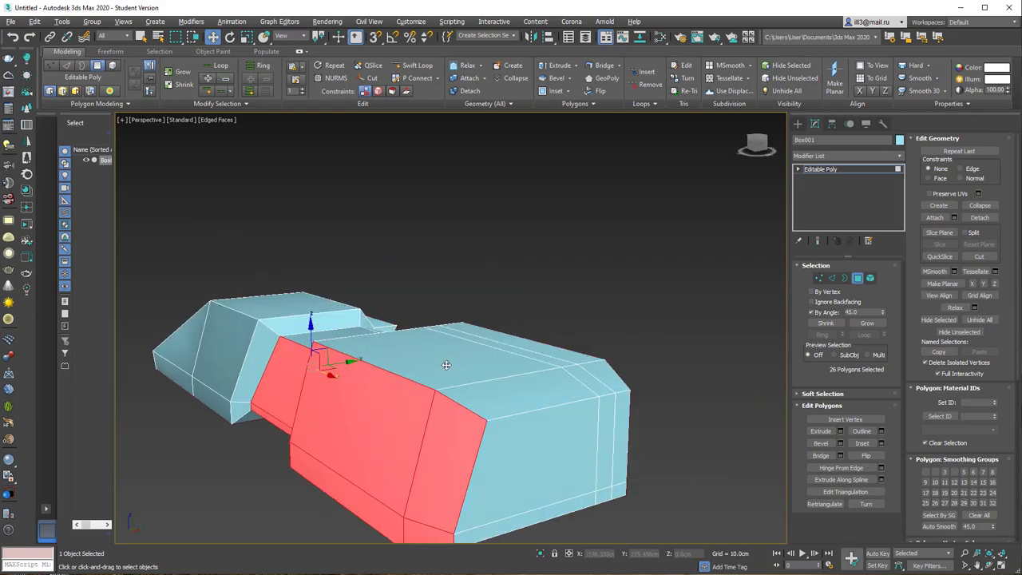
click(812, 302)
mouse_move(578, 292)
alt+middle_down()
mouse_move(435, 362)
mouse_move(422, 296)
alt+middle_up()
ctrl+click(435, 362)
mouse_move(461, 325)
alt+middle_down()
mouse_move(466, 360)
mouse_move(404, 354)
mouse_move(388, 301)
mouse_move(336, 347)
mouse_move(776, 330)
alt+middle_up()
click(659, 314)
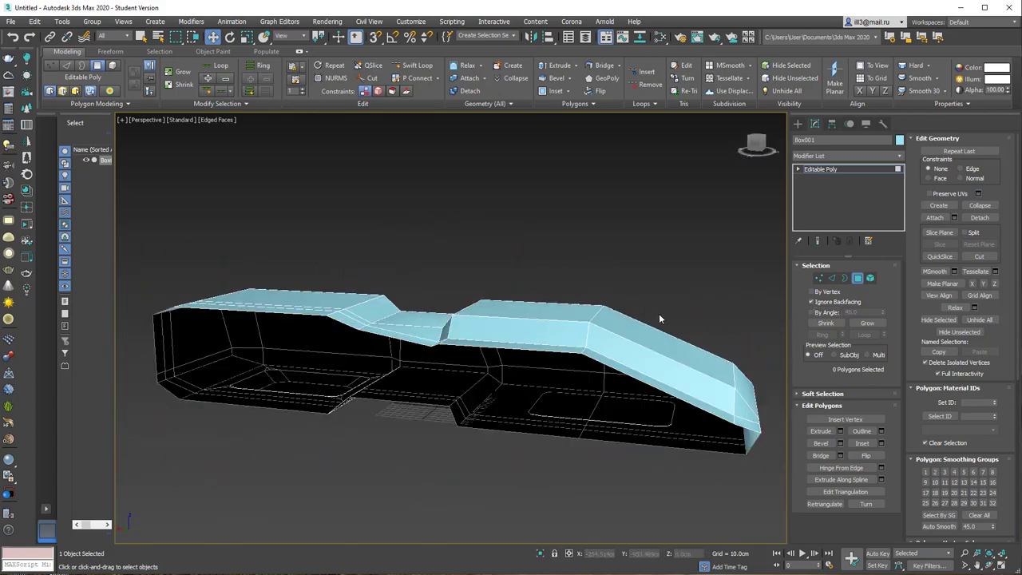
alt+middle_drag(440, 303, 413, 308)
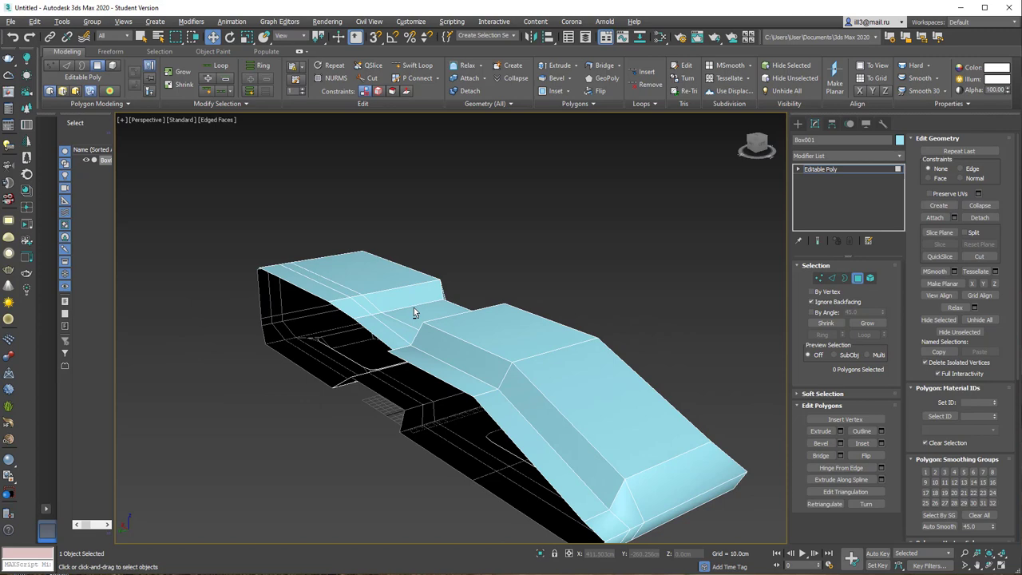
click(820, 278)
mouse_move(661, 308)
alt+middle_down()
mouse_move(630, 309)
mouse_move(636, 318)
mouse_move(794, 301)
mouse_move(661, 286)
alt+middle_up()
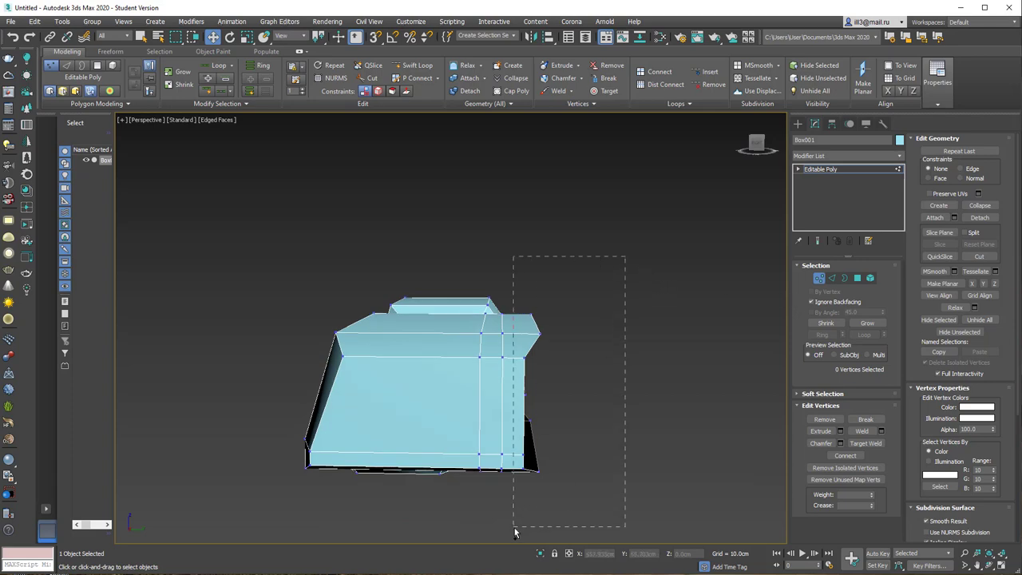
Box-select the 18 open-side vertices and move them about 122.5 cm inward along Y
drag(528, 523, 514, 532)
mouse_move(607, 336)
alt+middle_down()
mouse_move(628, 317)
mouse_move(587, 322)
mouse_move(551, 423)
alt+middle_up()
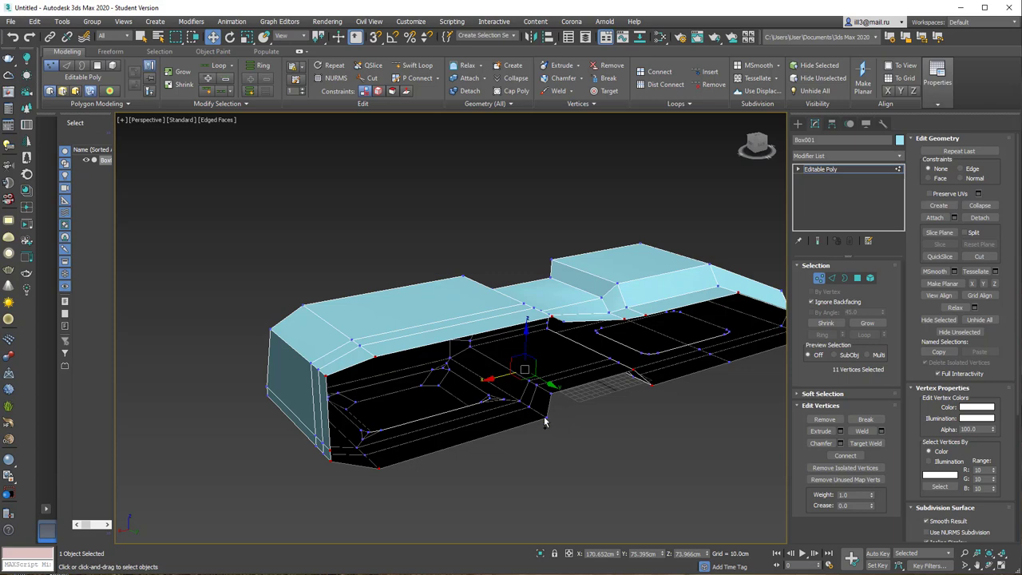
mouse_move(547, 423)
alt+middle_down()
mouse_move(611, 342)
mouse_move(635, 287)
mouse_move(568, 391)
mouse_move(591, 391)
mouse_move(611, 365)
mouse_move(562, 368)
mouse_move(574, 313)
mouse_move(564, 351)
mouse_move(584, 363)
mouse_move(418, 278)
mouse_move(611, 358)
mouse_move(666, 365)
mouse_move(537, 270)
alt+middle_up()
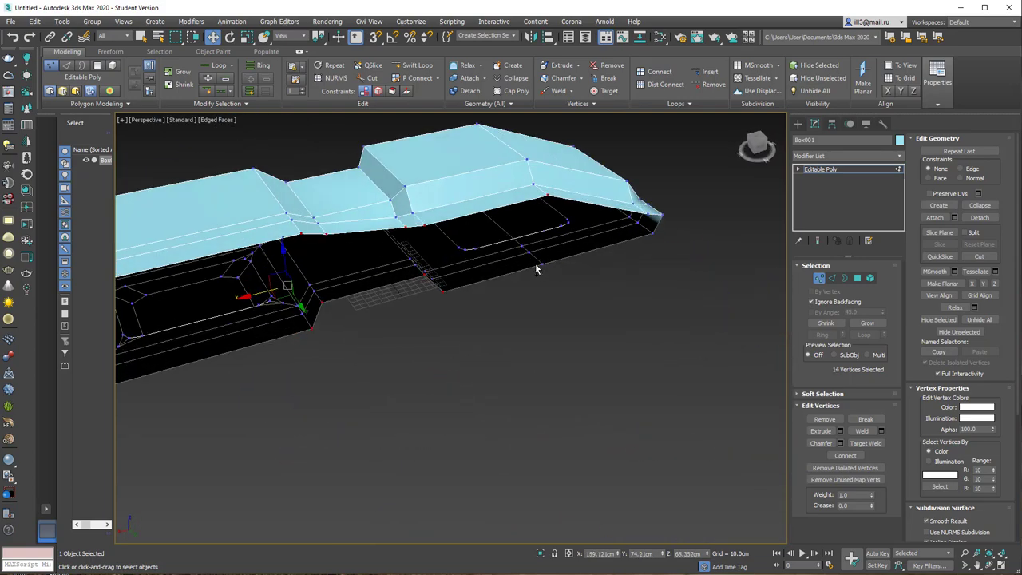
ctrl+click(660, 215)
mouse_move(598, 222)
alt+middle_down()
mouse_move(634, 221)
mouse_move(698, 444)
mouse_move(468, 191)
alt+middle_up()
scroll(490, 282, down, 5)
alt+middle_drag(490, 282, 529, 364)
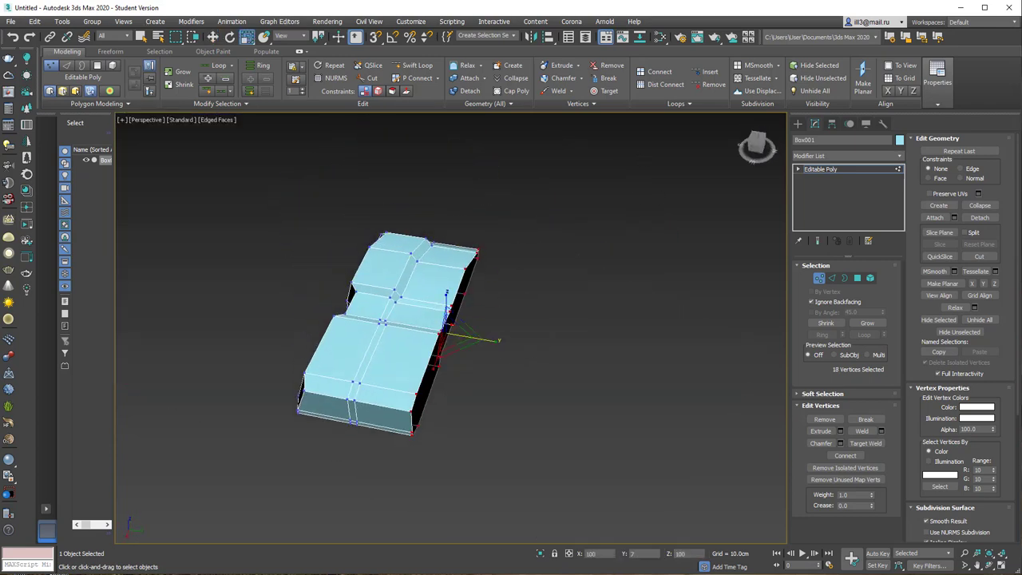
key(w)
drag(481, 343, 445, 331)
mouse_move(462, 330)
alt+middle_down()
mouse_move(479, 285)
mouse_move(333, 264)
alt+middle_up()
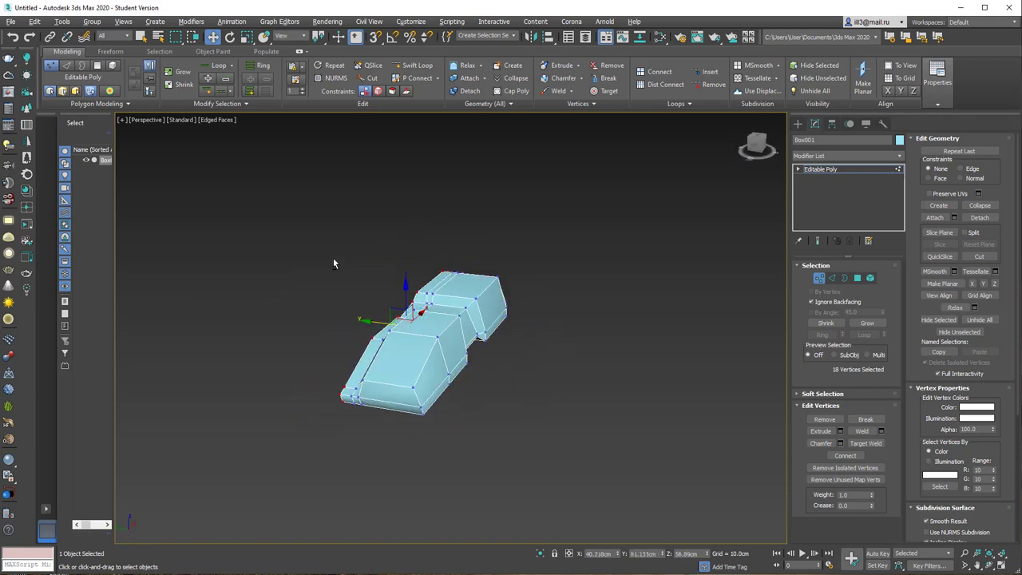
Add a Symmetry modifier and set its mirror axis to Y
click(901, 158)
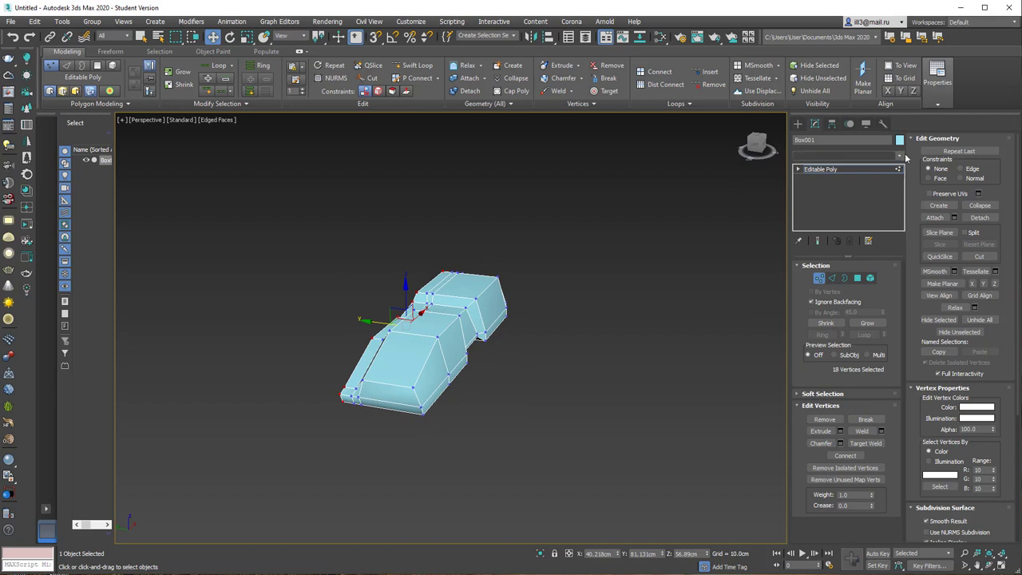
text(sym)
key(Return)
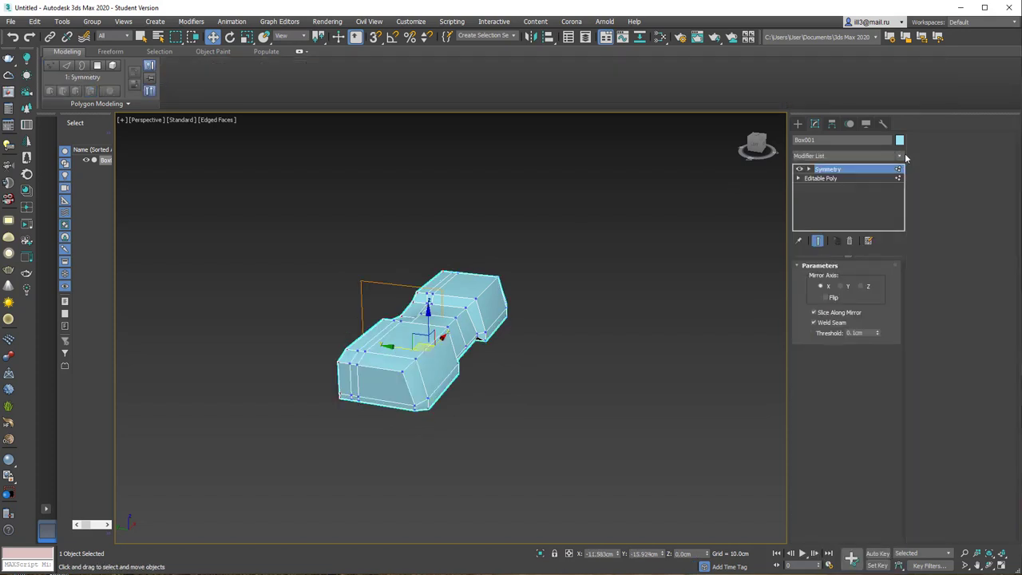
click(809, 169)
click(828, 178)
click(861, 286)
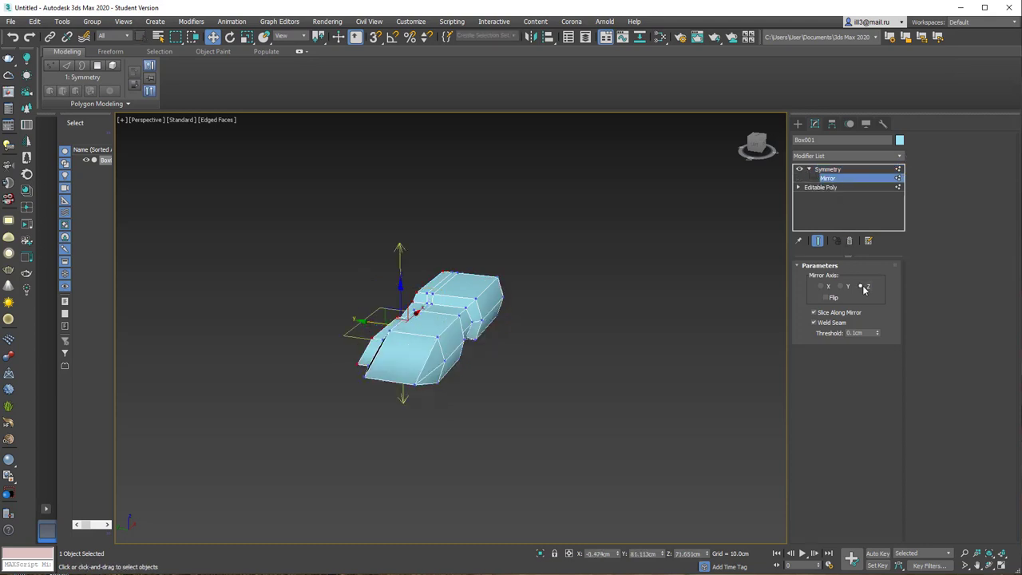
click(851, 289)
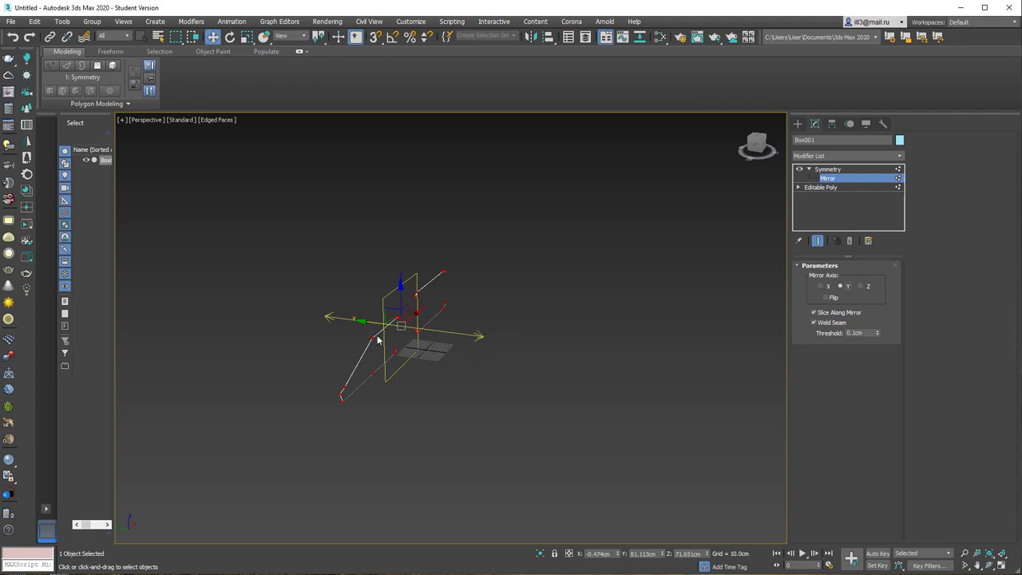
Move the mirror plane to the shell's open edge and enable Flip
mouse_move(367, 322)
mouse_down()
mouse_move(305, 315)
mouse_move(496, 344)
mouse_move(391, 333)
mouse_up()
click(832, 298)
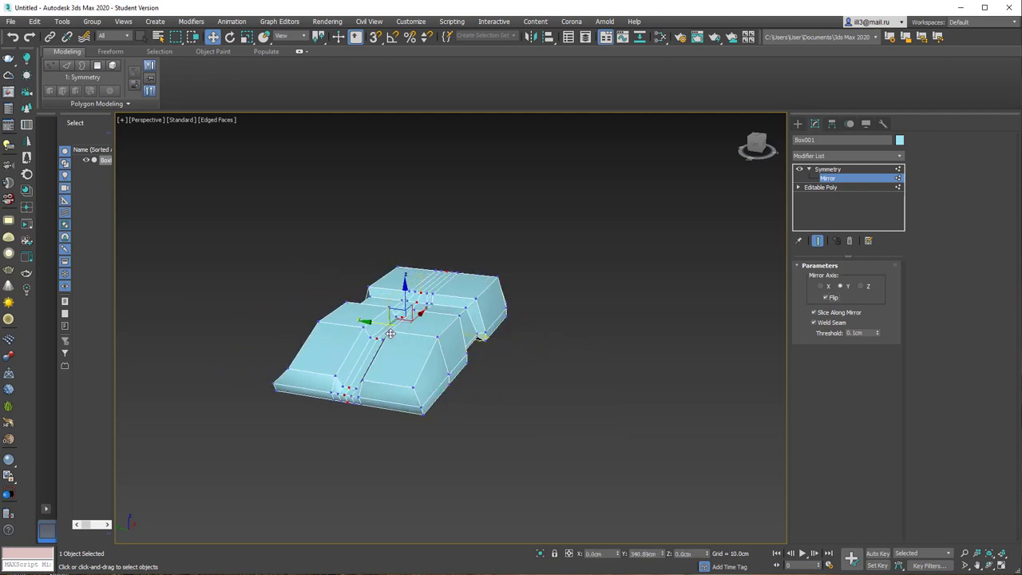
scroll(389, 319, up, 3)
scroll(387, 287, up, 2)
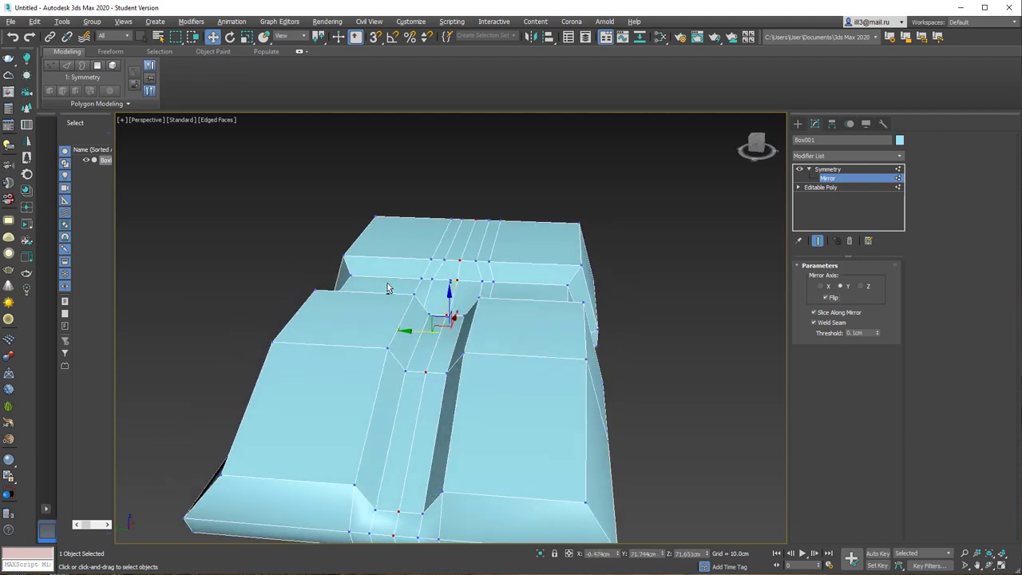
mouse_move(387, 288)
alt+middle_down()
mouse_move(409, 274)
mouse_move(332, 282)
mouse_move(200, 272)
mouse_move(251, 244)
mouse_move(406, 258)
alt+middle_up()
scroll(406, 258, down, 2)
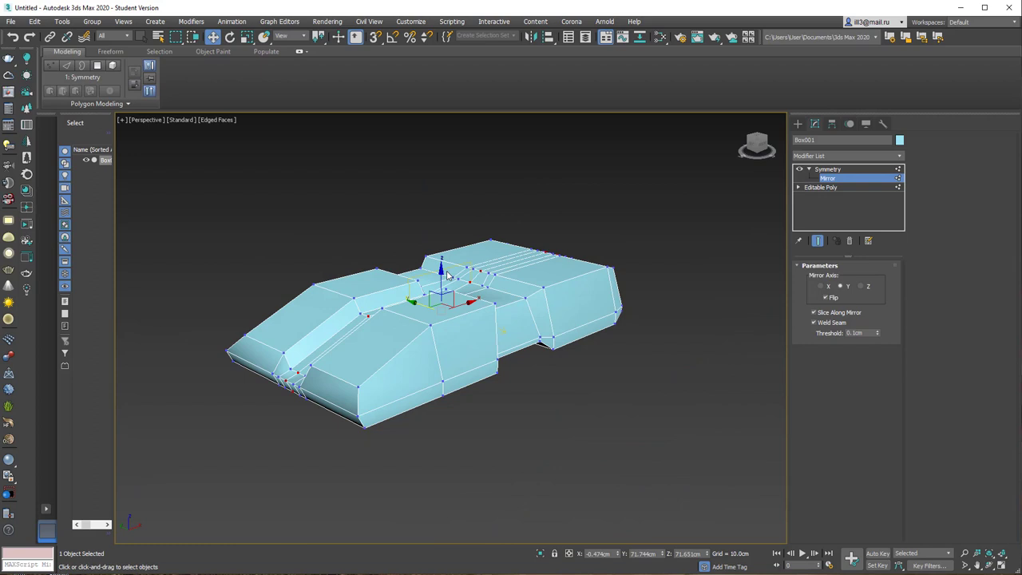
click(819, 187)
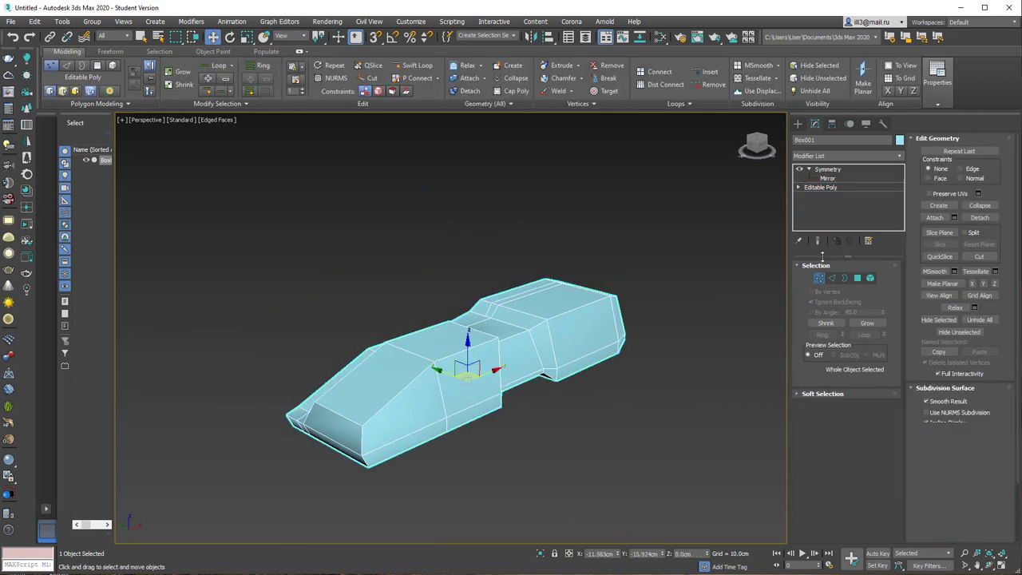
Collapse the mirrored Symmetry stack so the car body becomes a single Editable Poly
click(831, 170)
click(574, 221)
mouse_move(574, 221)
alt+middle_down()
mouse_move(534, 241)
mouse_move(601, 303)
alt+middle_up()
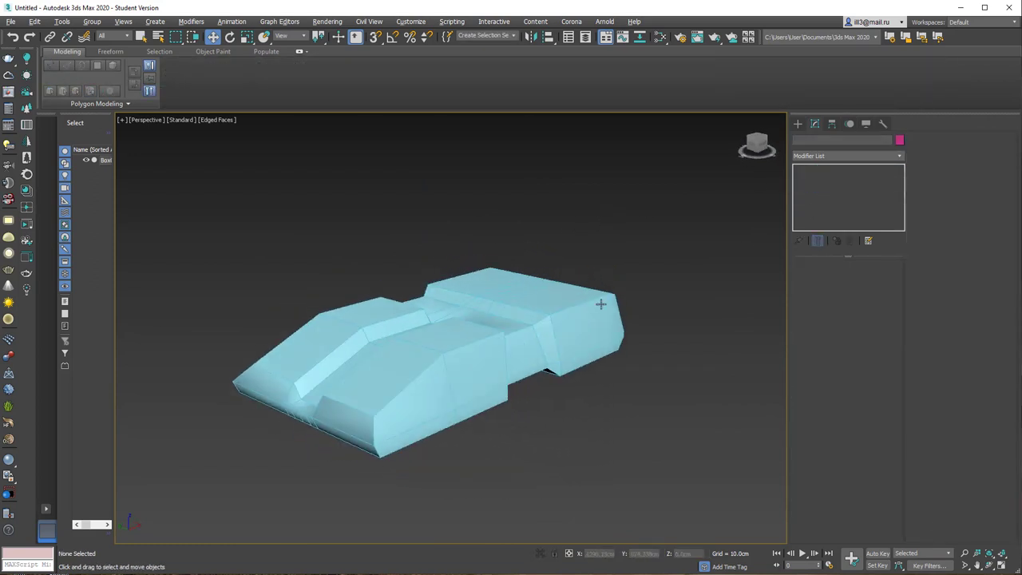
click(524, 337)
right_click(523, 337)
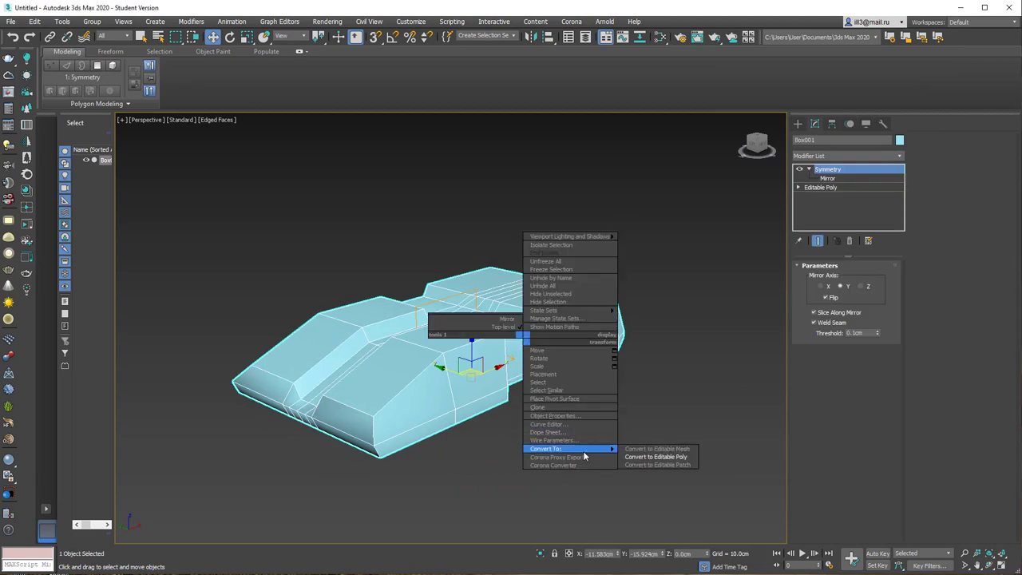
click(649, 457)
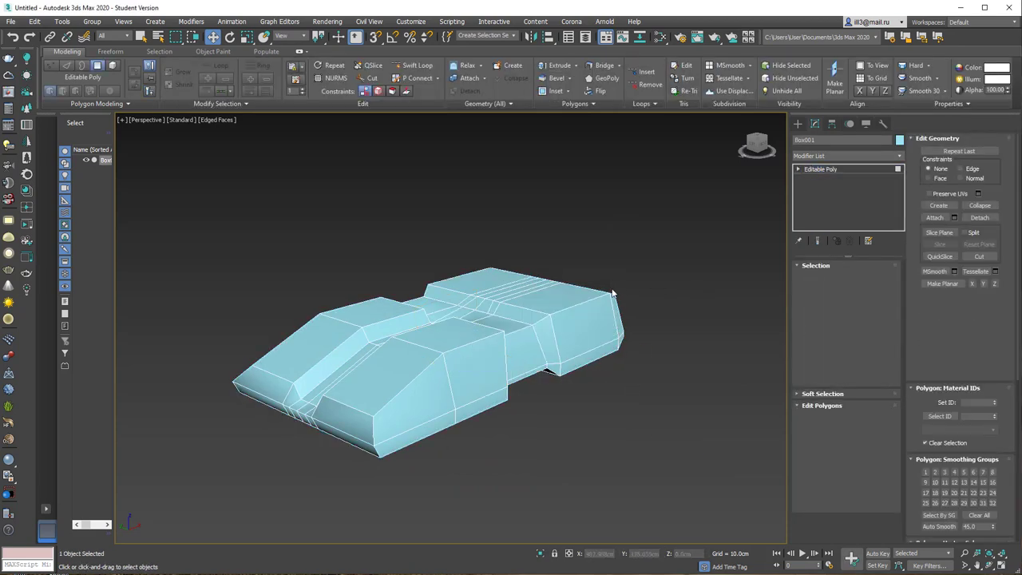
Clear all smoothing groups on every polygon and auto-smooth them at 15
key(4)
key(ctrl+a)
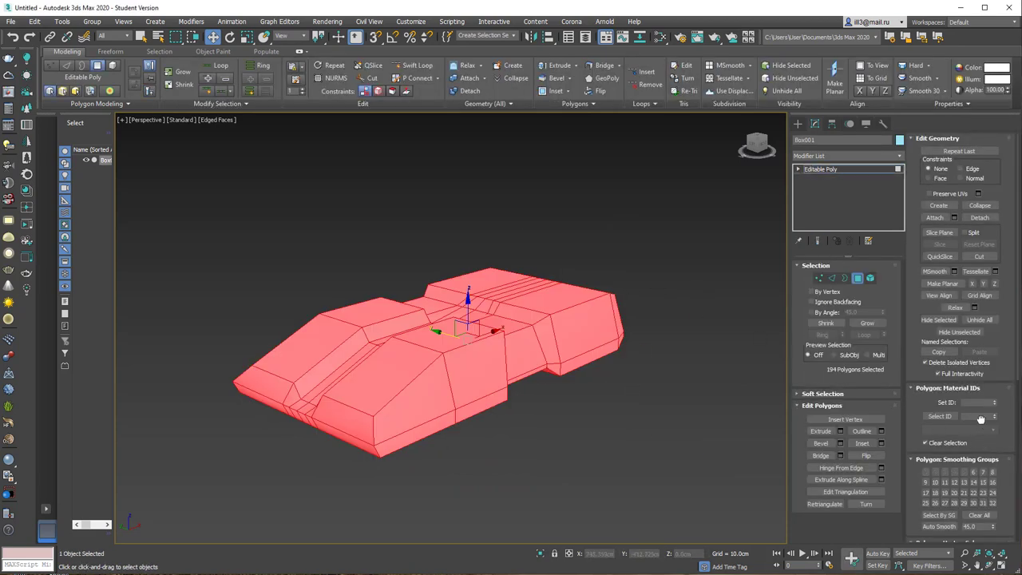
drag(983, 441, 977, 293)
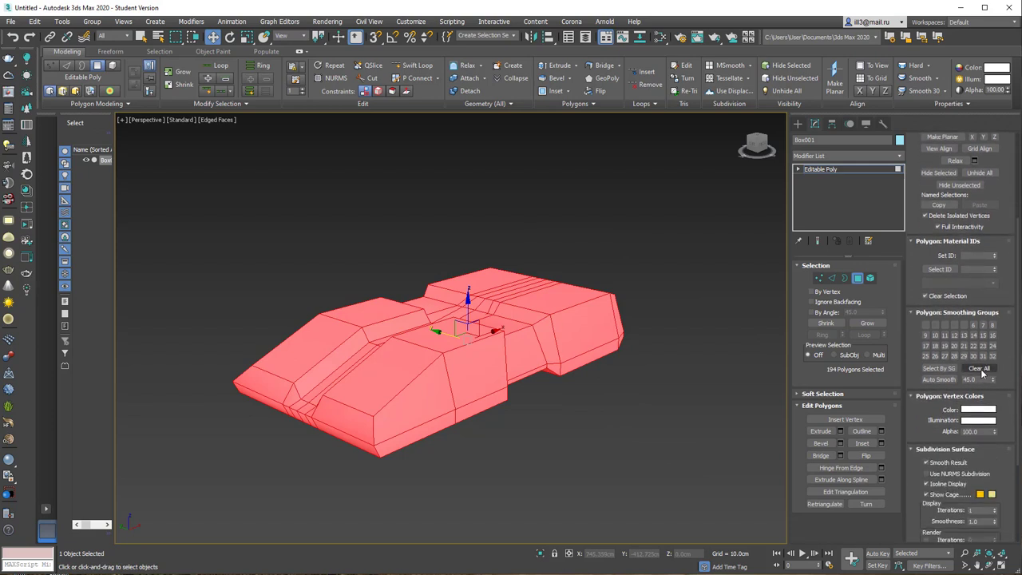
click(979, 368)
click(974, 379)
text(15)
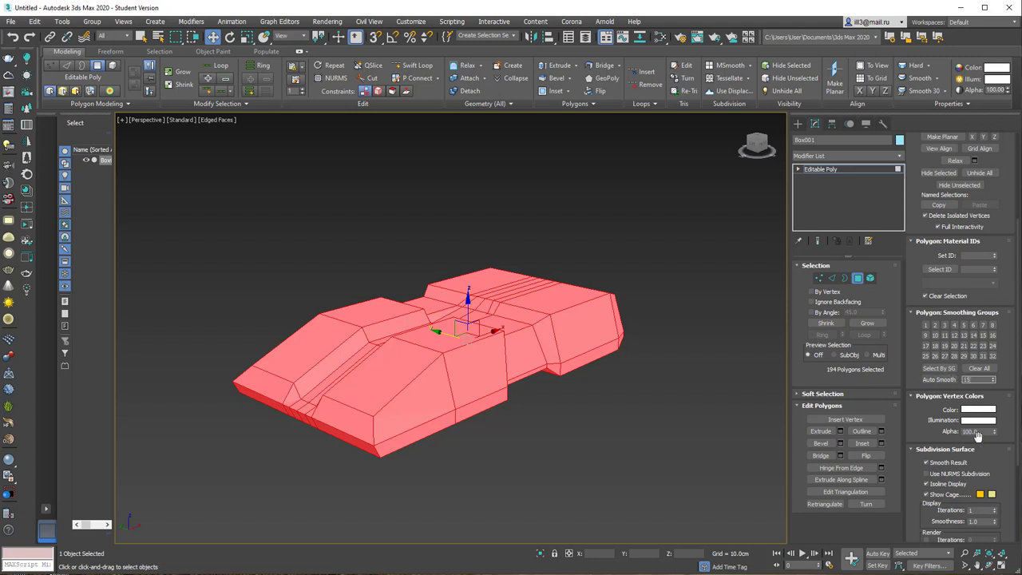
click(936, 381)
click(970, 380)
Deselect the faces and reframe the view in Polygon mode
click(625, 385)
mouse_move(451, 338)
alt+middle_down()
mouse_move(505, 360)
mouse_move(572, 331)
mouse_move(566, 420)
mouse_move(434, 325)
alt+middle_up()
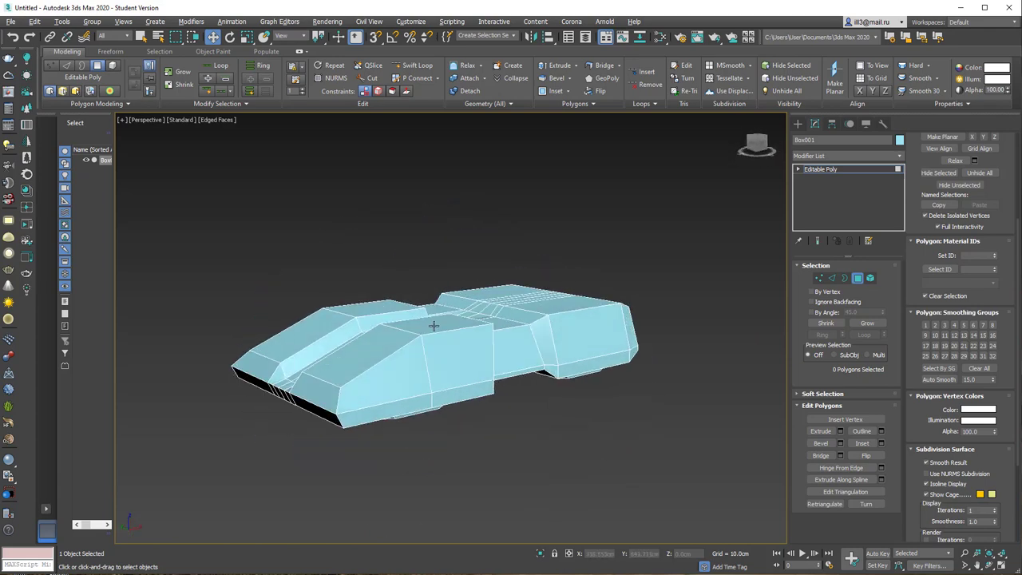
click(857, 277)
middle_drag(519, 262, 572, 289)
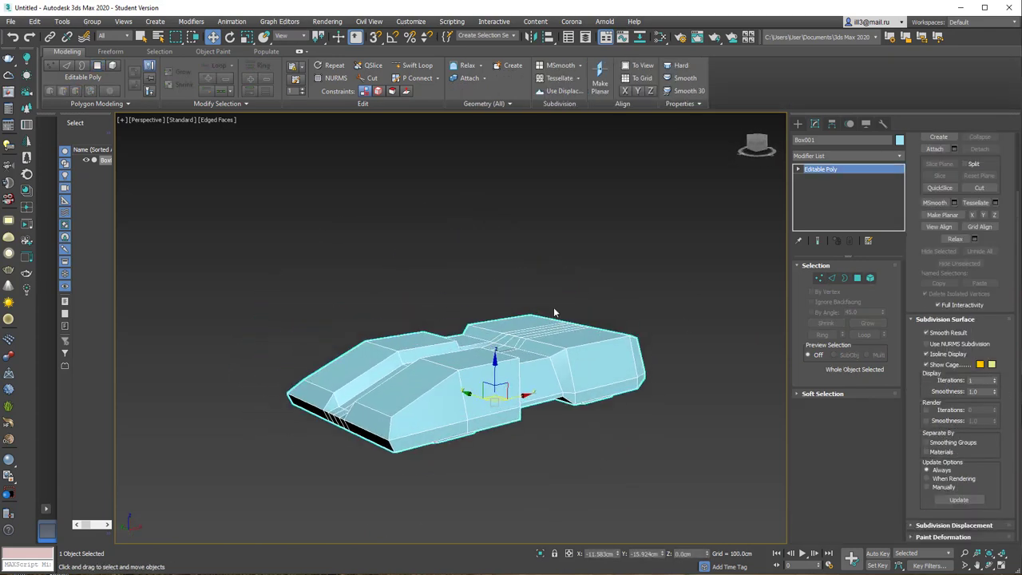
click(857, 278)
middle_drag(468, 308, 499, 367)
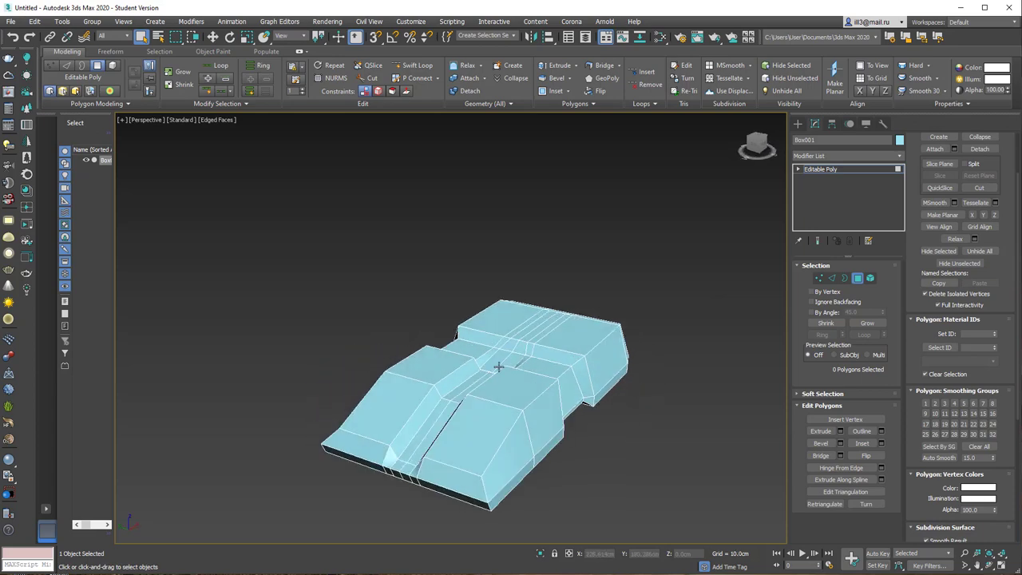
Select the front block's top, front and side faces until 8 polygons are selected
click(489, 402)
scroll(571, 381, up, 3)
mouse_move(483, 402)
alt+middle_down()
mouse_move(571, 381)
mouse_move(545, 387)
alt+middle_up()
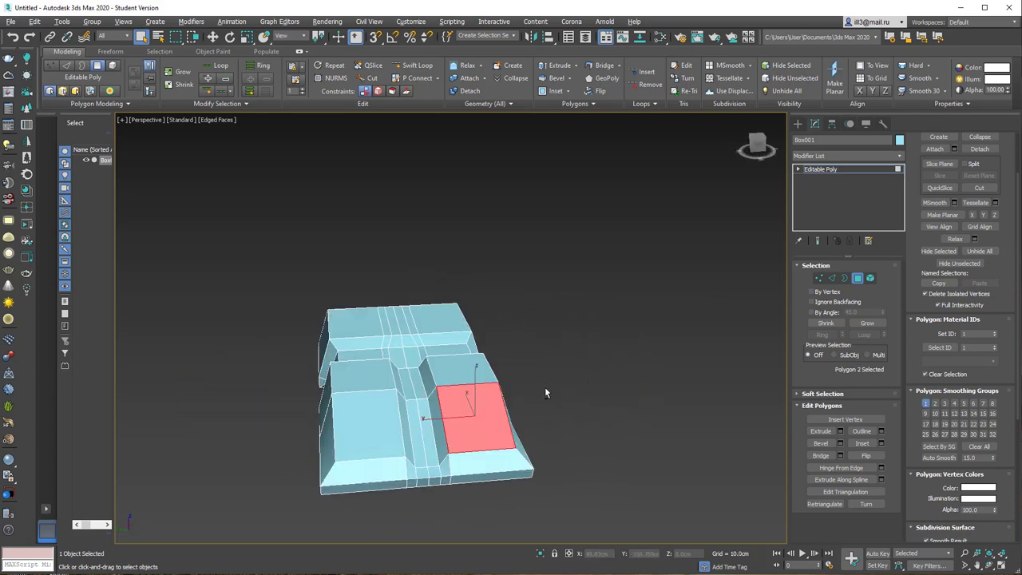
shift+click(435, 405)
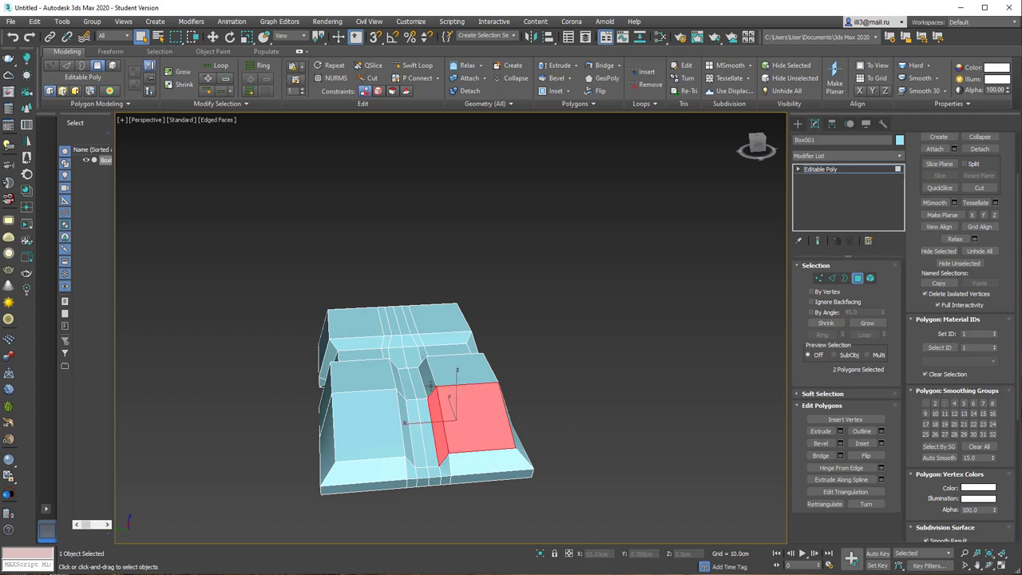
ctrl+click(481, 461)
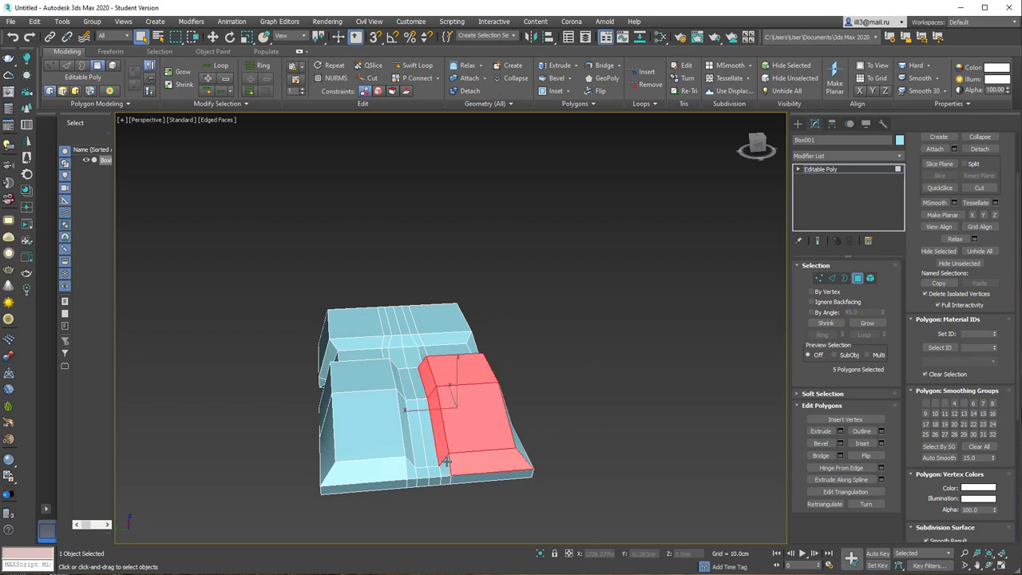
ctrl+click(446, 465)
alt+middle_drag(545, 397, 463, 403)
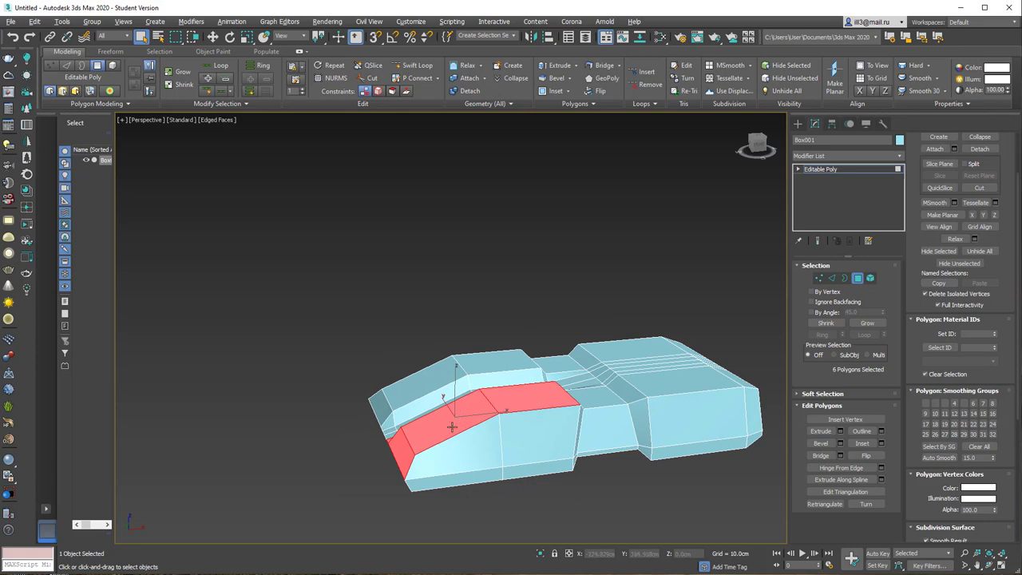
ctrl+click(452, 428)
ctrl+click(532, 427)
mouse_move(544, 353)
alt+middle_down()
mouse_move(450, 346)
mouse_move(640, 342)
mouse_move(578, 337)
mouse_move(516, 360)
mouse_move(517, 311)
mouse_move(483, 319)
mouse_move(547, 317)
alt+middle_up()
scroll(517, 360, up, 2)
scroll(517, 360, up, 2)
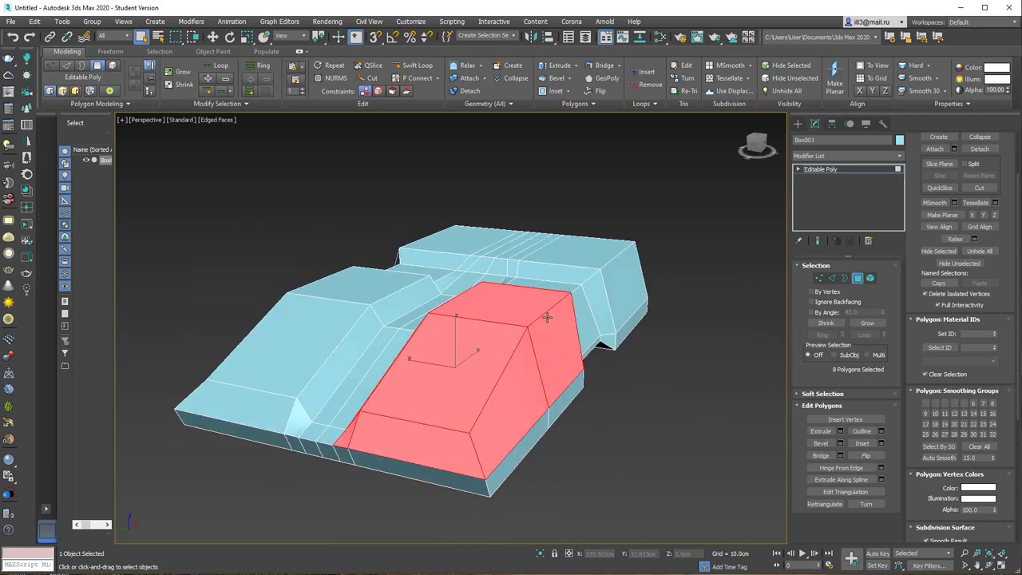
Detach the eight faces as a clone into a separate object named Steel
key(alt+d)
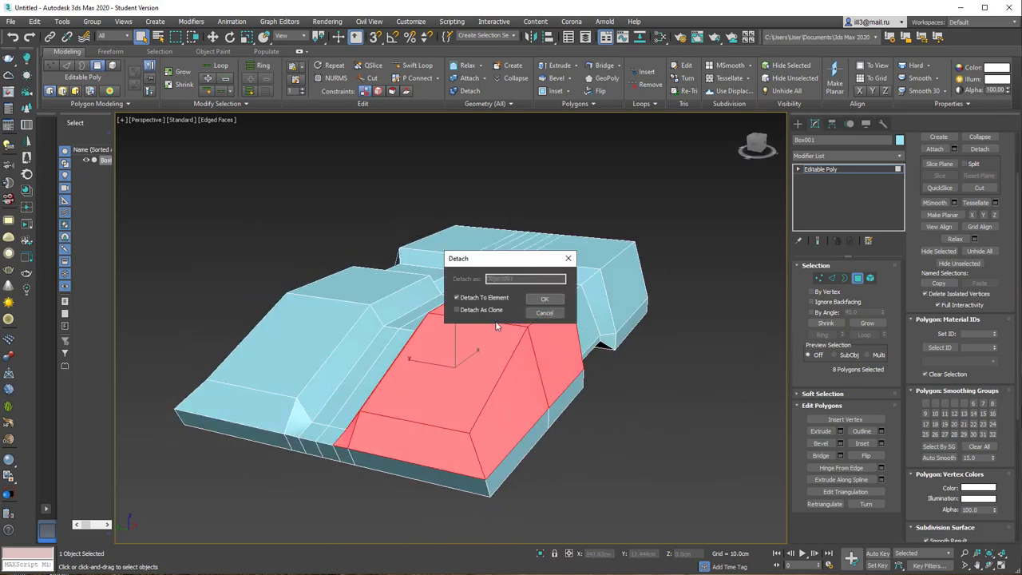
click(482, 298)
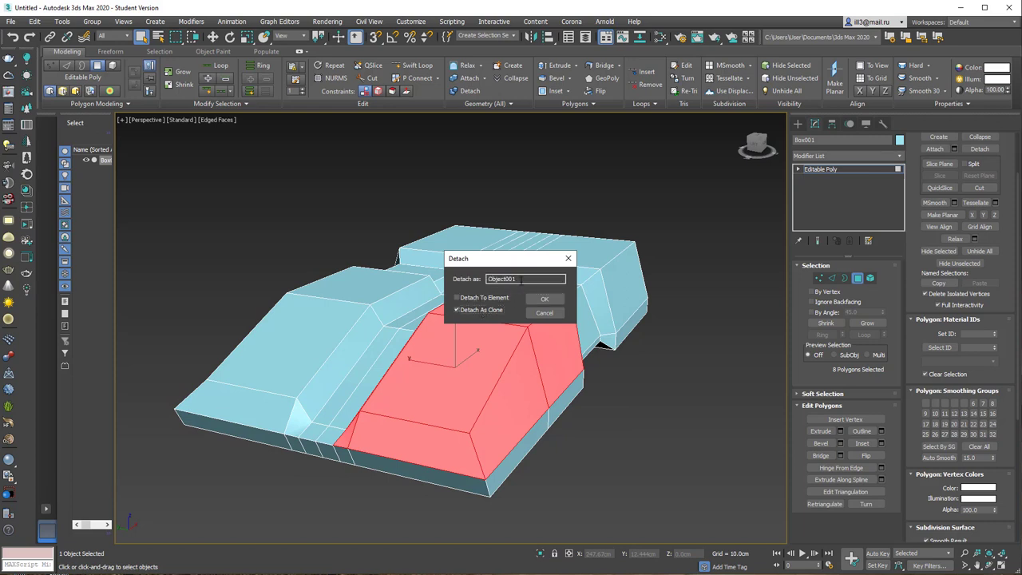
click(521, 279)
drag(521, 278, 488, 279)
text(Steel)
click(540, 300)
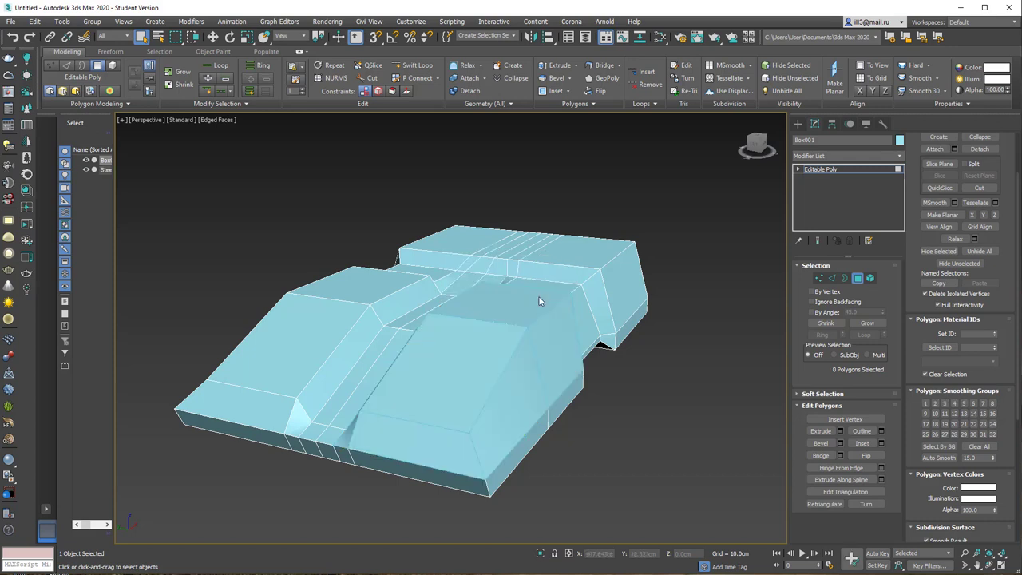
Leave face editing, select Box001 and rename it Body
click(865, 279)
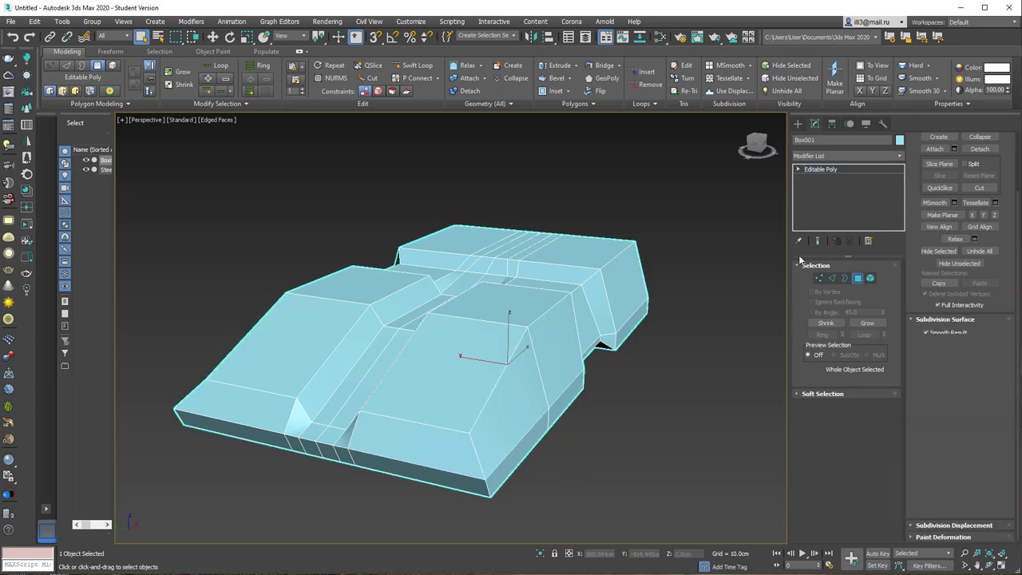
click(717, 225)
click(586, 244)
text(B)
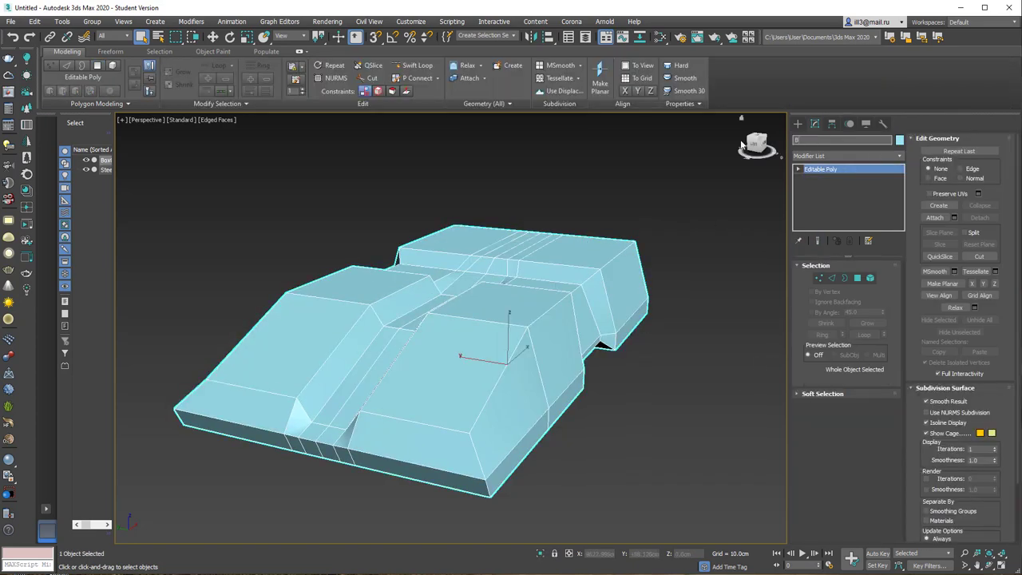
text(ody)
key(Return)
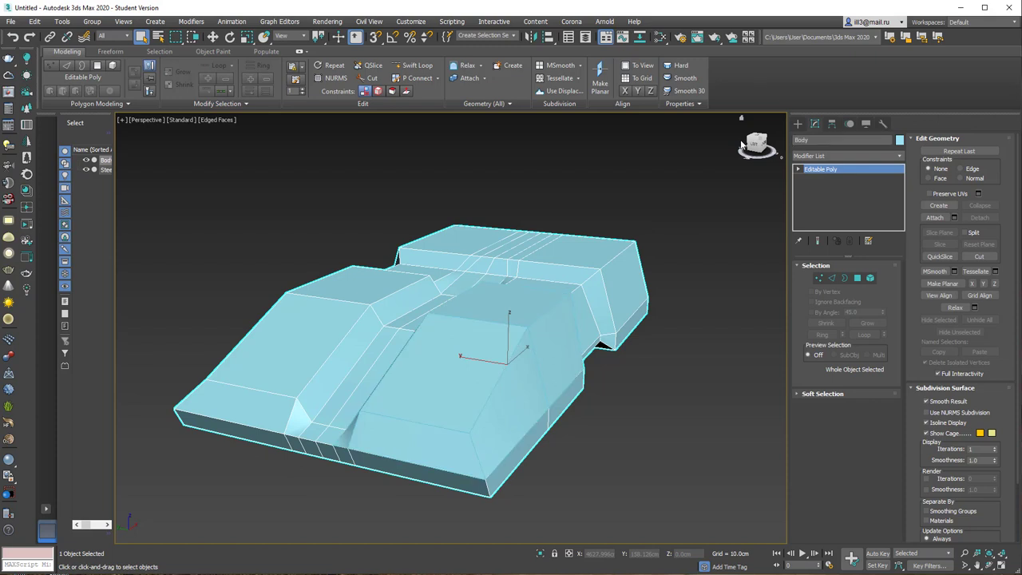
Give Body a grey object colour, then deselect it
click(899, 142)
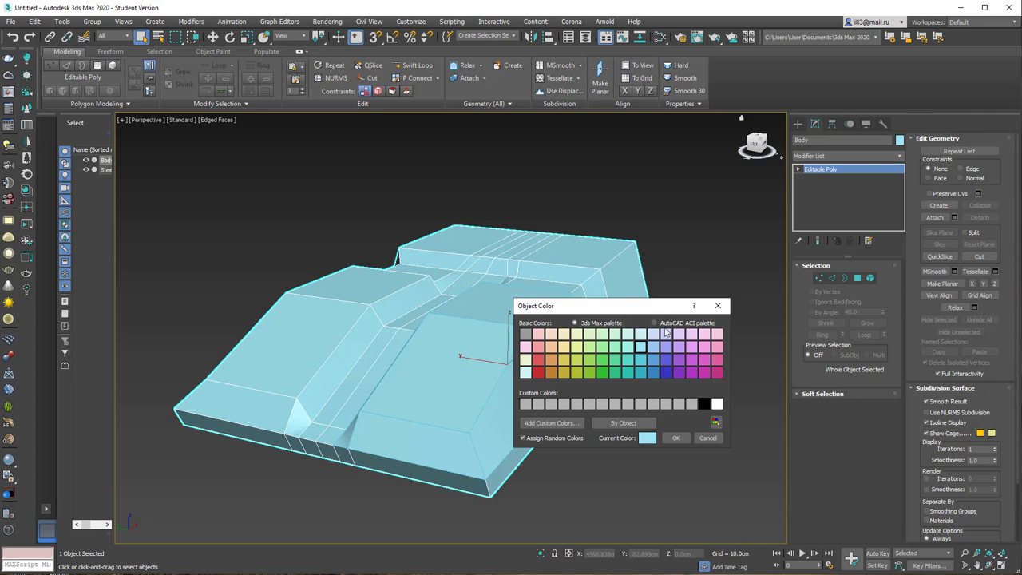
click(656, 405)
click(674, 438)
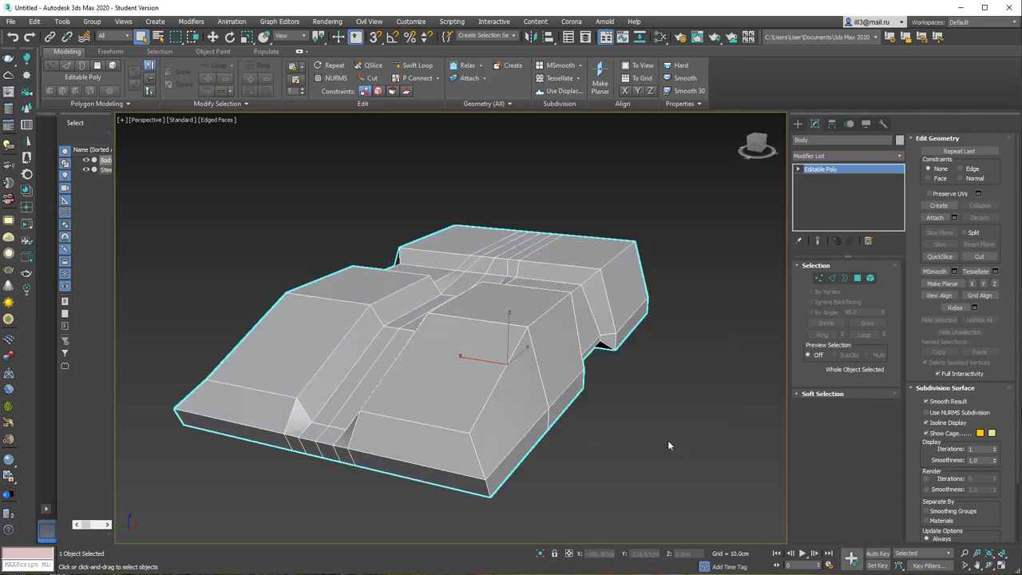
click(684, 409)
Select the Steel shell and add a Push modifier to it
click(493, 346)
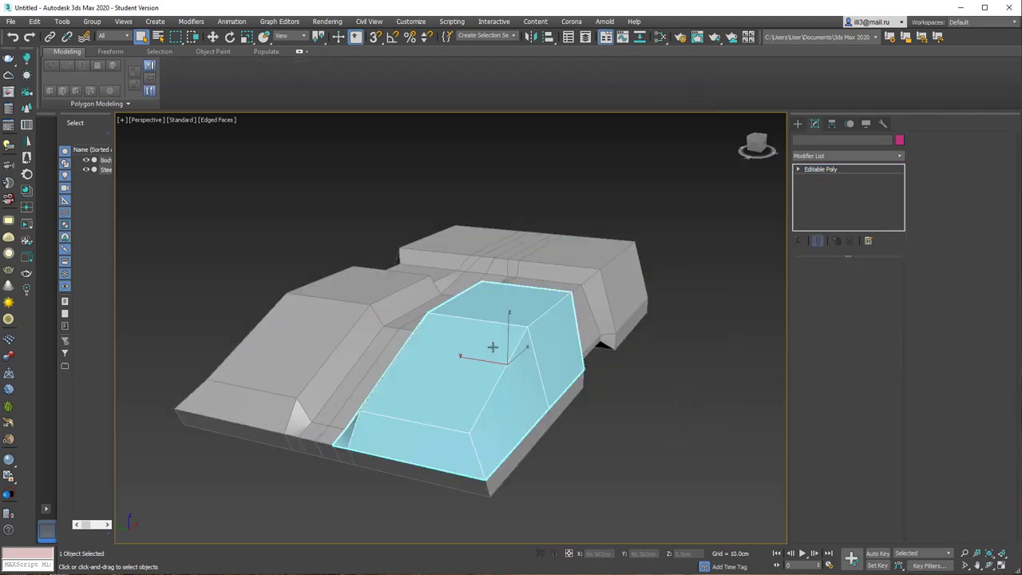
click(608, 377)
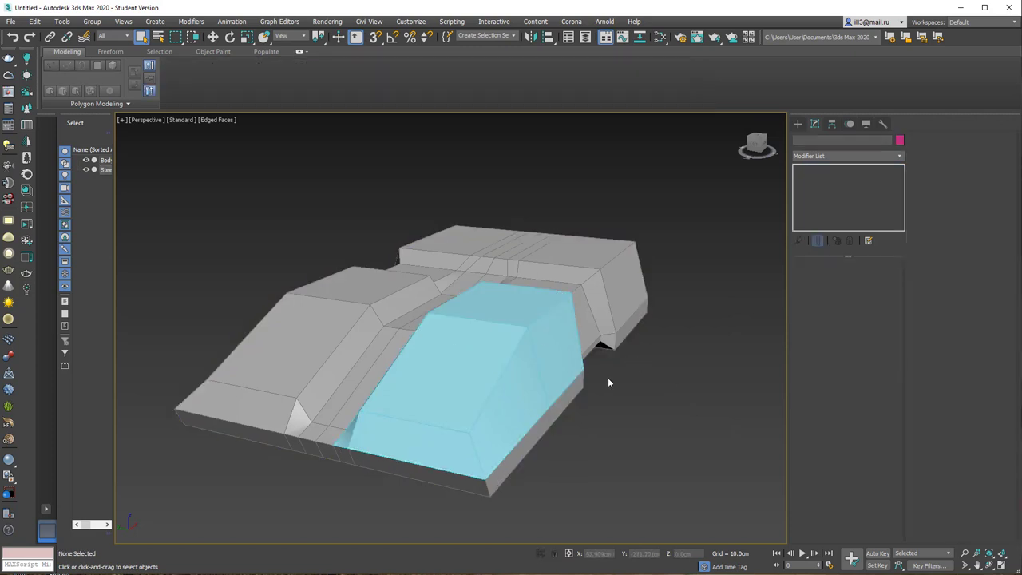
click(506, 361)
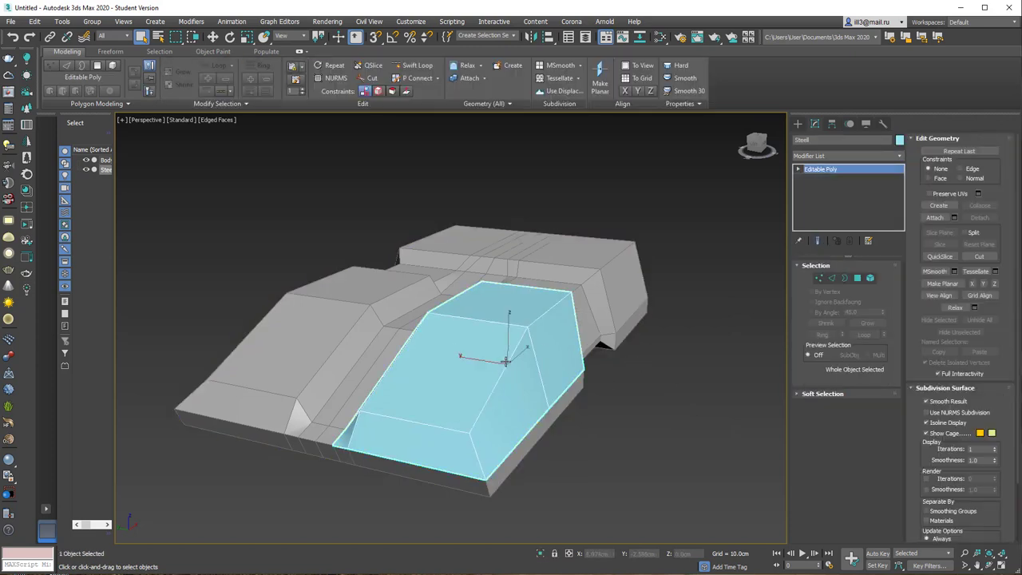
click(901, 158)
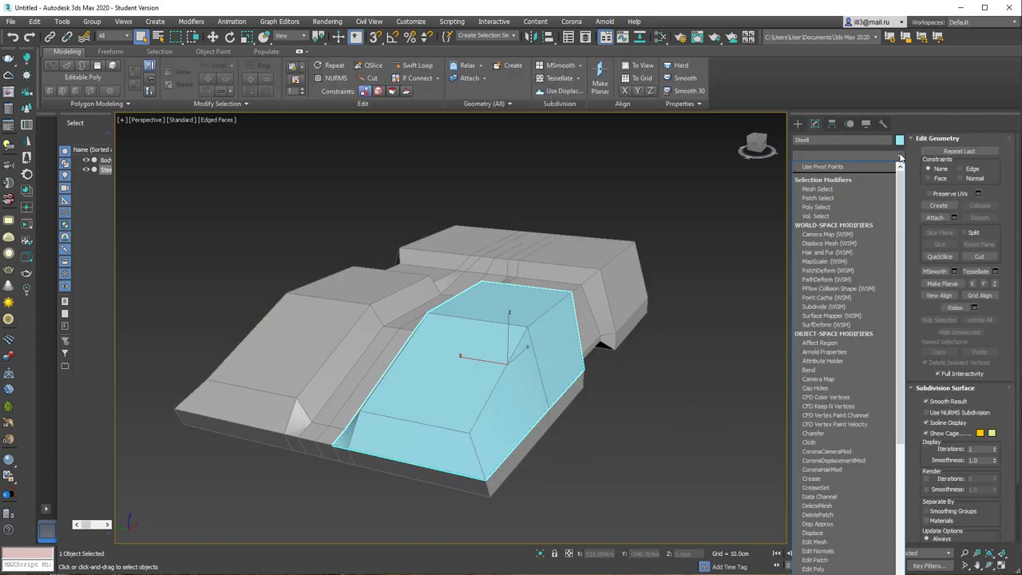
text(pu)
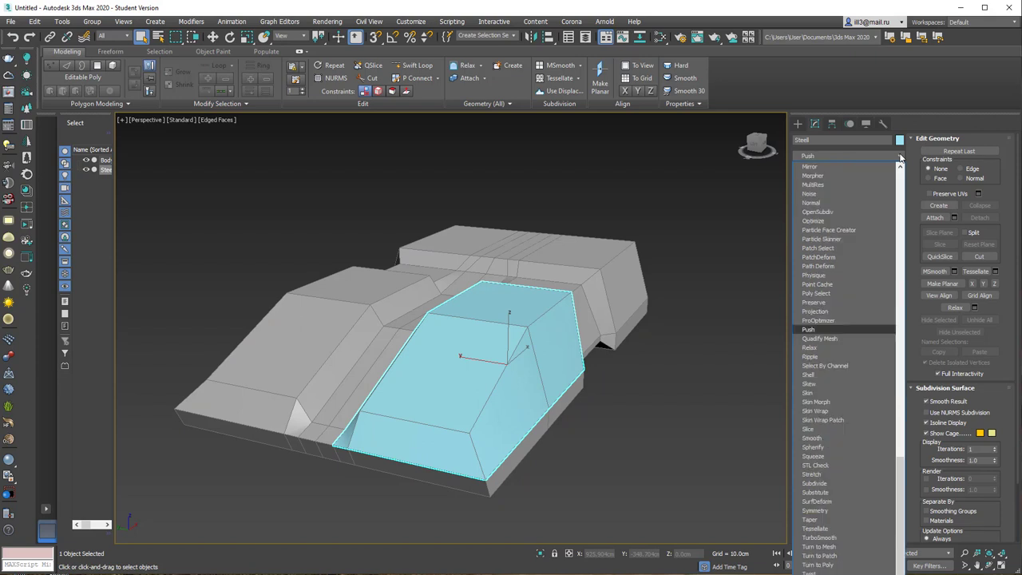
key(Return)
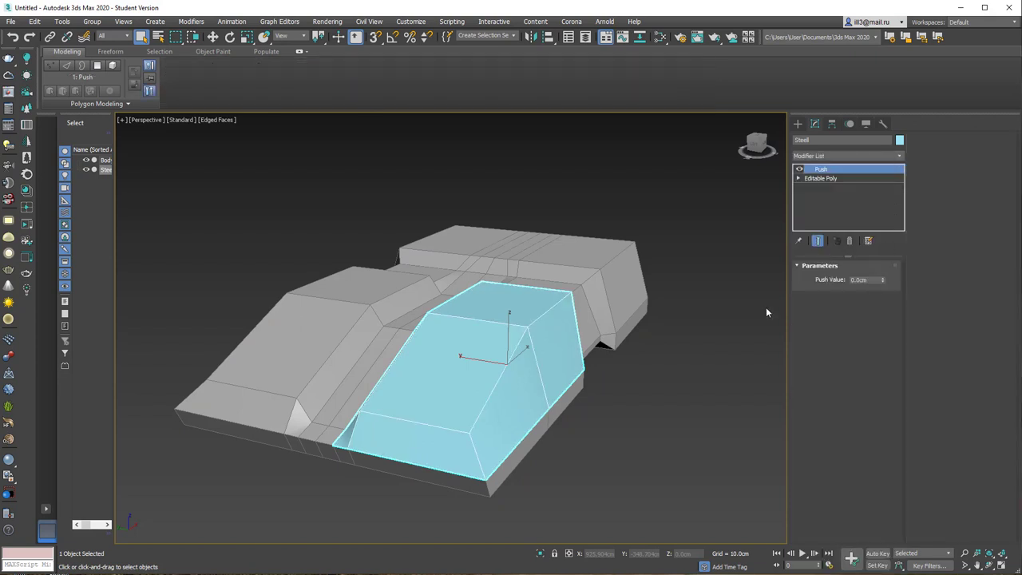
Set the Push value to exactly 5.0 cm while checking the gap above Body
alt+middle_drag(570, 324, 655, 304)
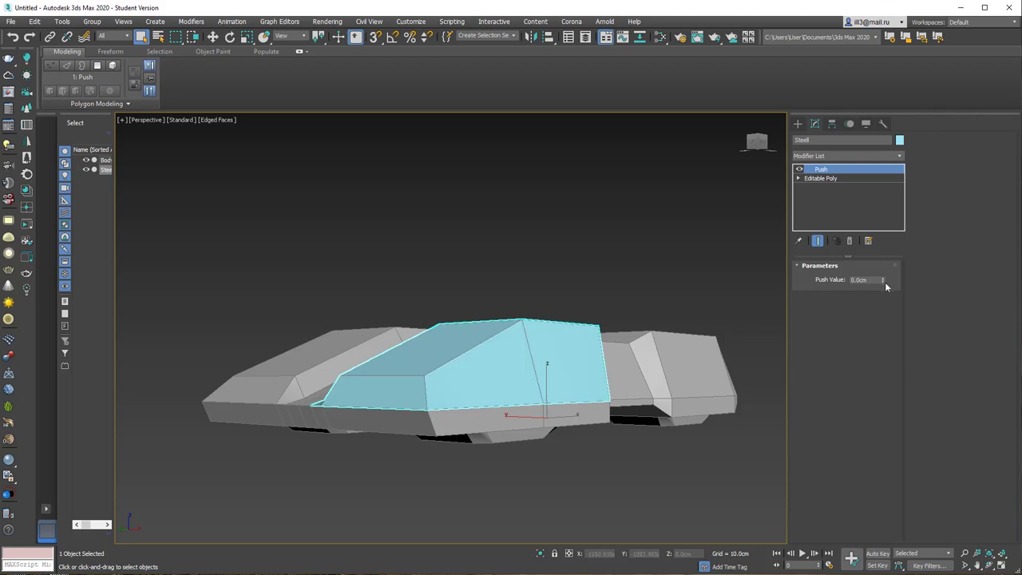
drag(884, 281, 965, 19)
mouse_move(472, 326)
alt+middle_down()
mouse_move(444, 286)
mouse_move(433, 325)
alt+middle_up()
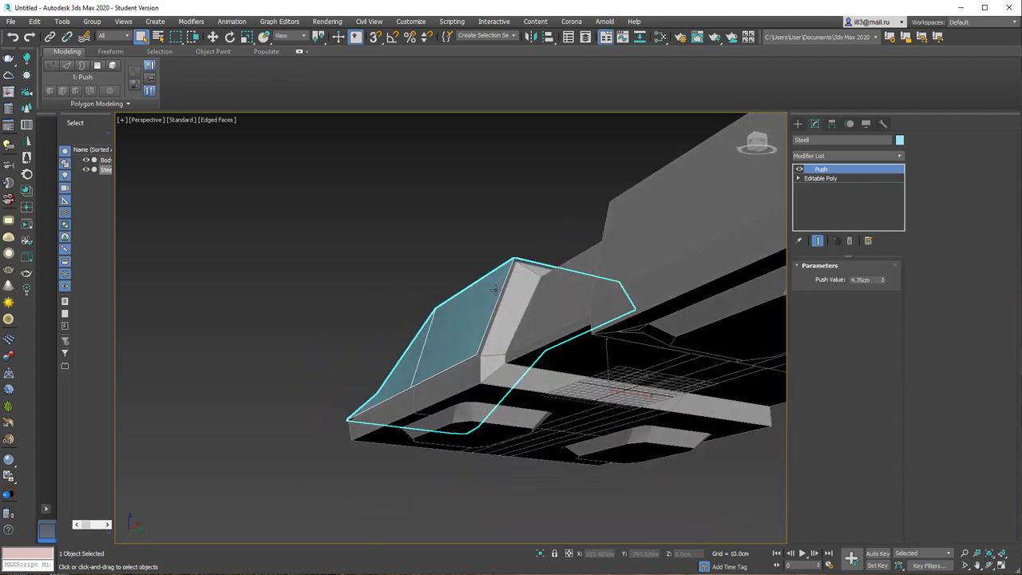
scroll(495, 290, up, 3)
mouse_move(520, 275)
alt+middle_down()
mouse_move(588, 253)
mouse_move(642, 254)
alt+middle_up()
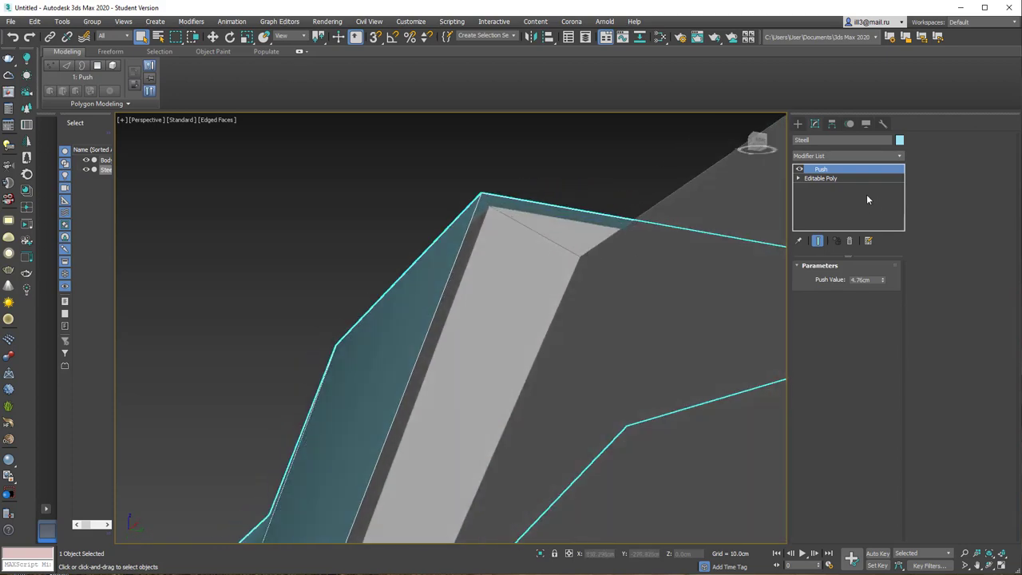
drag(882, 280, 888, 239)
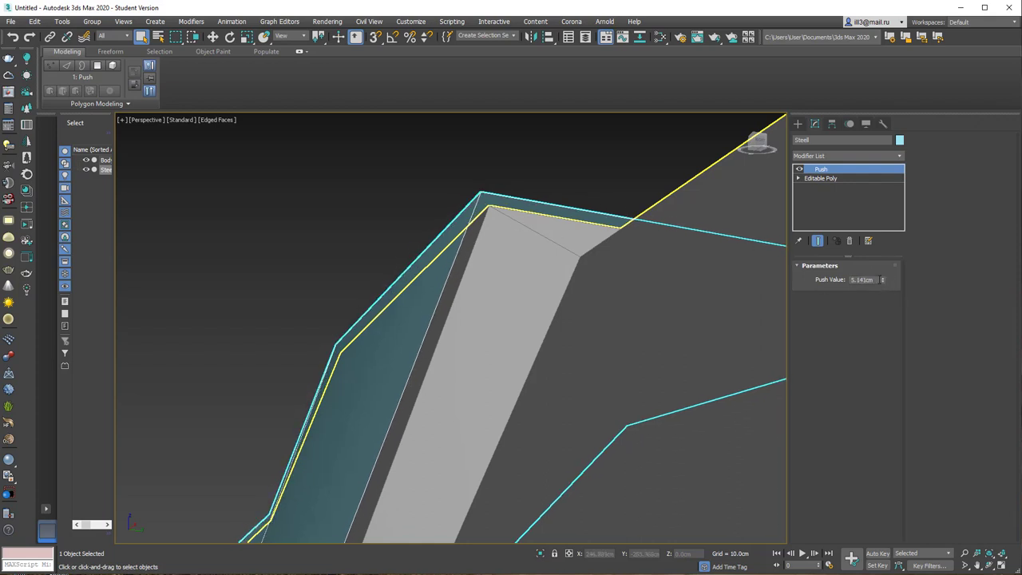
click(880, 280)
text(5)
key(Return)
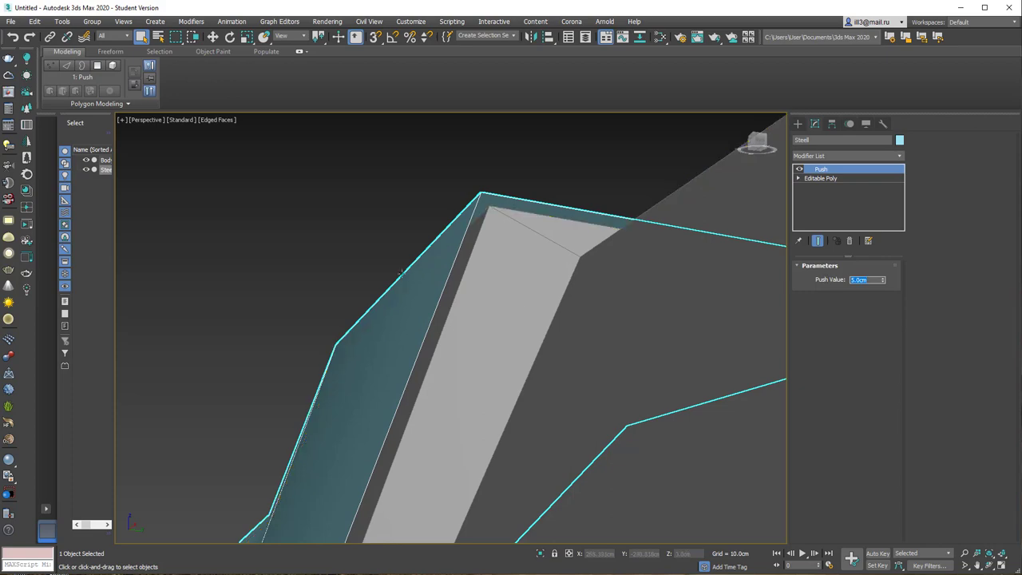
scroll(415, 263, down, 2)
scroll(415, 262, down, 3)
mouse_move(415, 268)
alt+middle_down()
mouse_move(400, 258)
mouse_move(546, 279)
mouse_move(492, 282)
mouse_move(511, 336)
alt+middle_up()
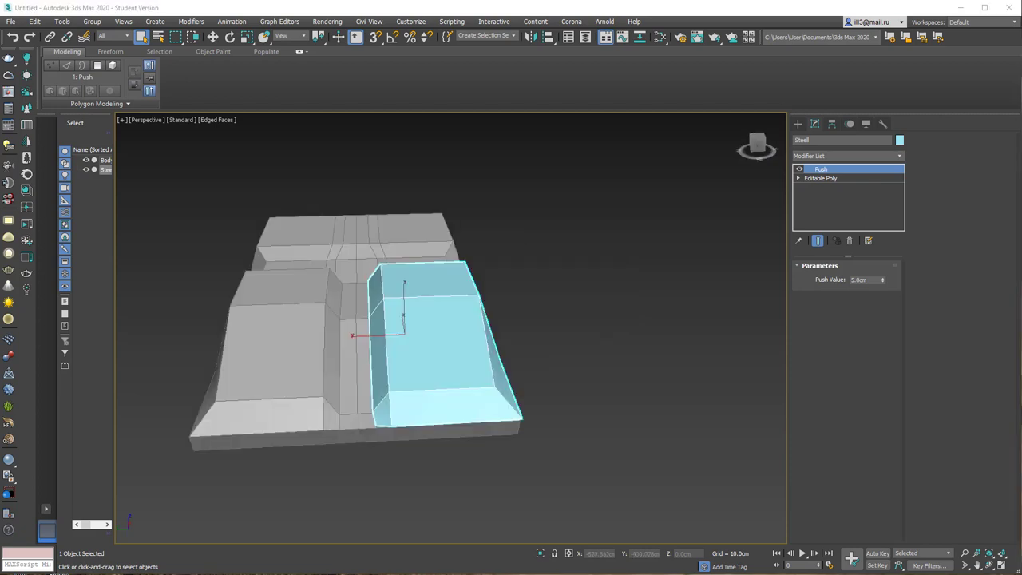
Collapse Steel to an Editable Poly and select its two side edges
right_click(419, 298)
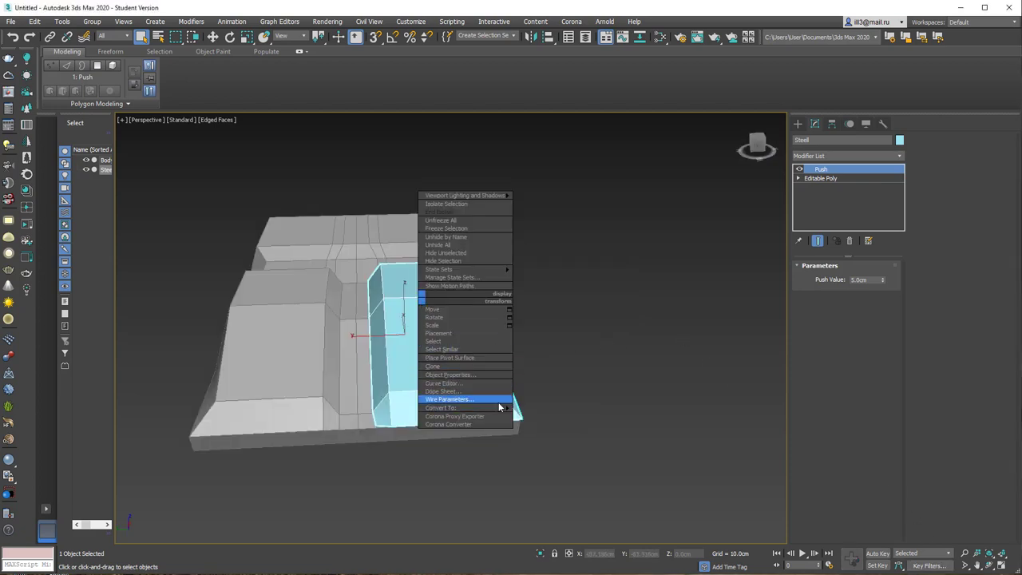
click(551, 417)
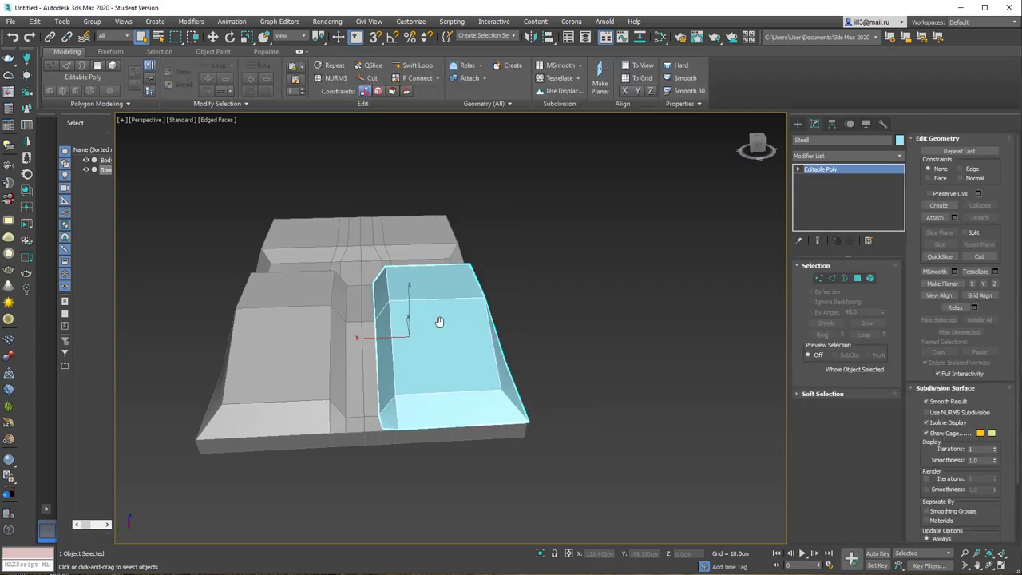
middle_drag(439, 320, 463, 330)
key(2)
scroll(402, 325, up, 2)
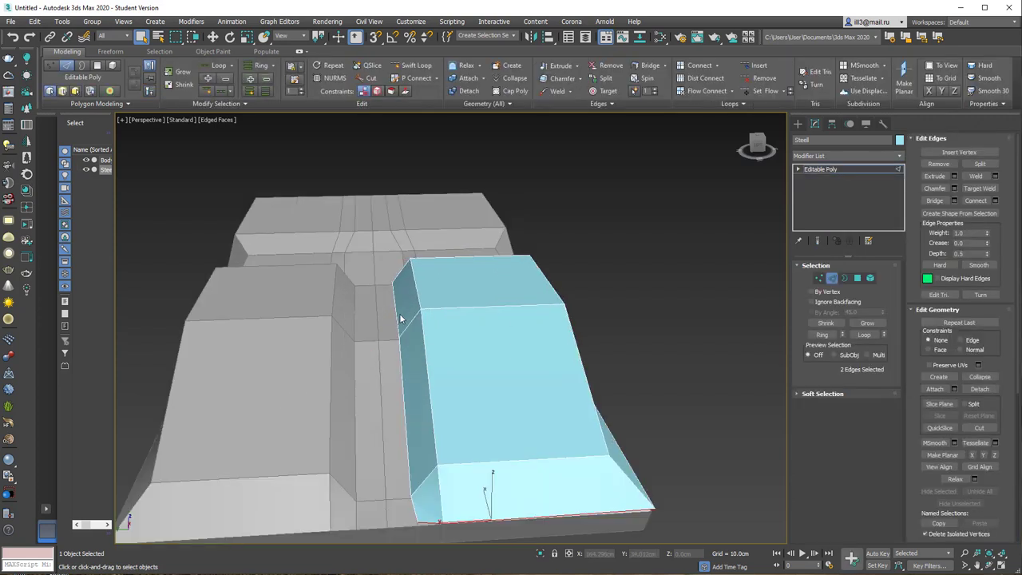
click(394, 312)
ctrl+click(402, 384)
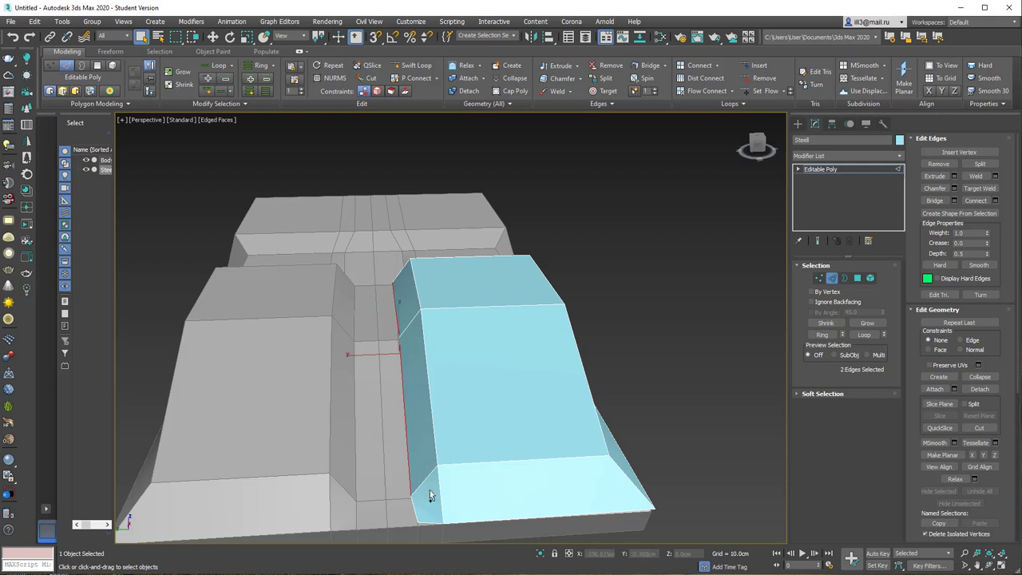
Shift-drag the side edges with Move to extrude a new strip of faces
alt+middle_drag(410, 472, 408, 402)
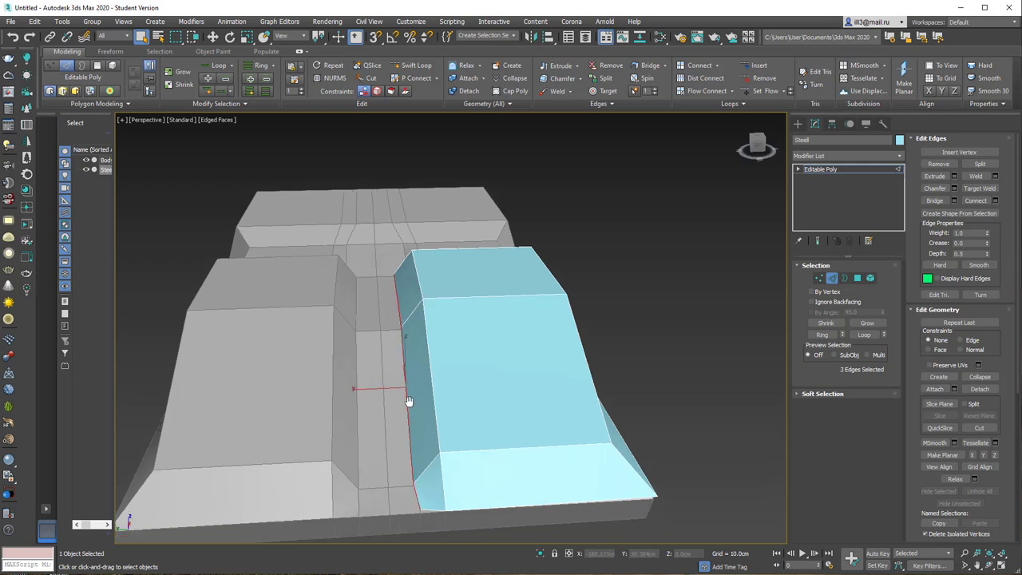
key(w)
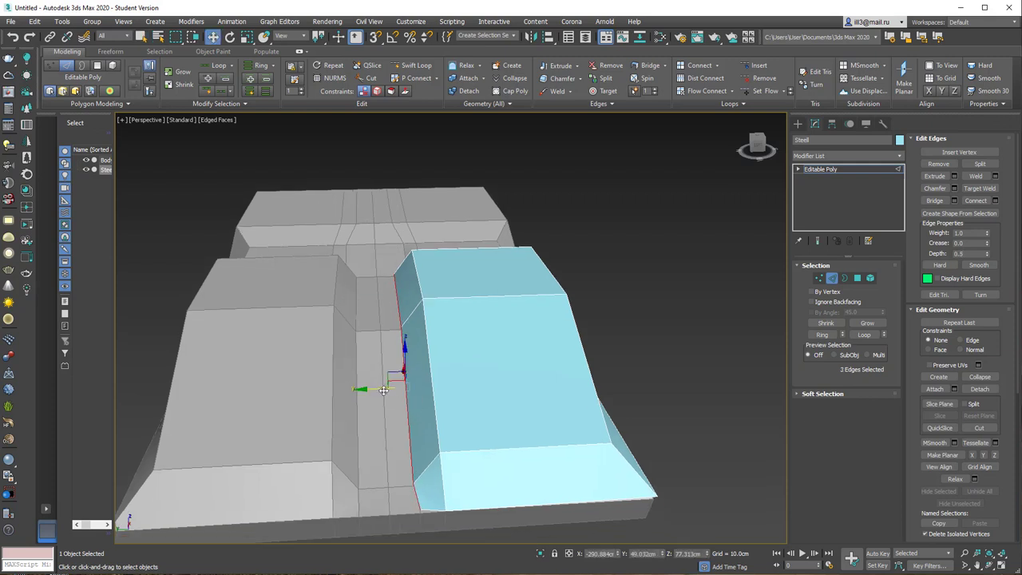
ctrl+click(394, 414)
alt+middle_drag(395, 415, 414, 413)
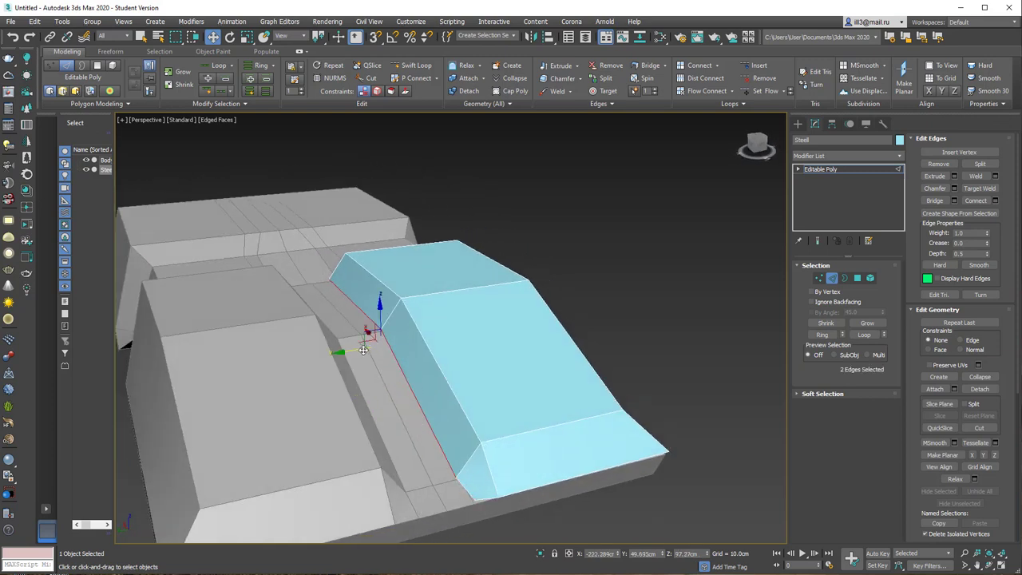
shift+drag(359, 348, 336, 350)
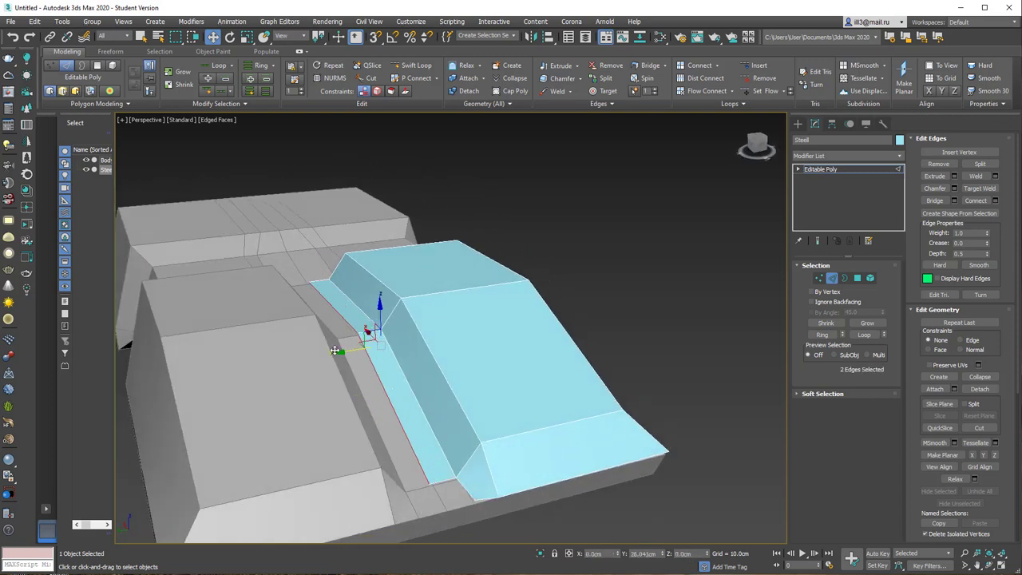
mouse_move(442, 354)
alt+middle_down()
mouse_move(425, 322)
mouse_move(442, 320)
mouse_move(457, 345)
alt+middle_up()
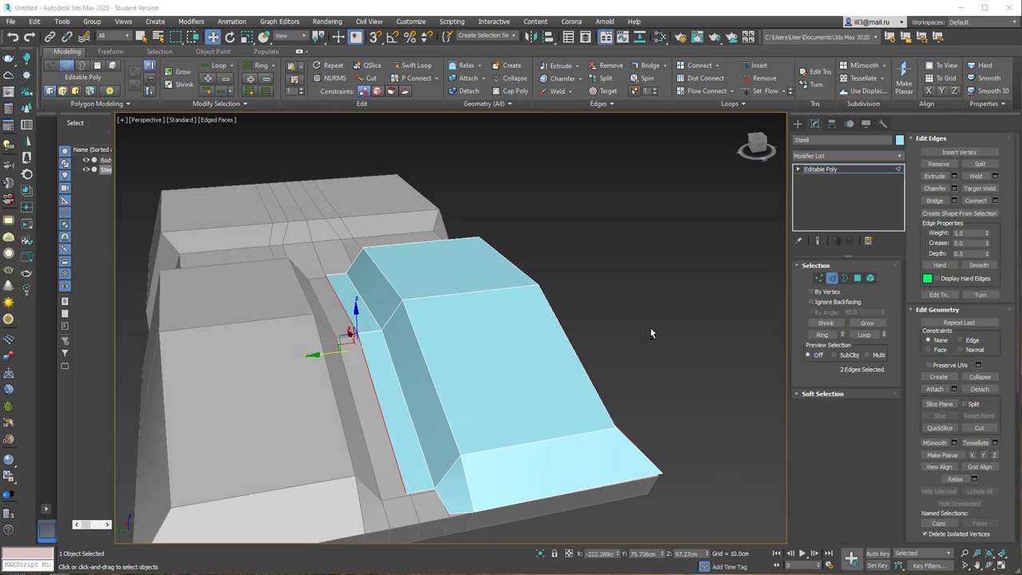
alt+middle_drag(651, 333, 563, 318)
middle_drag(475, 401, 345, 318)
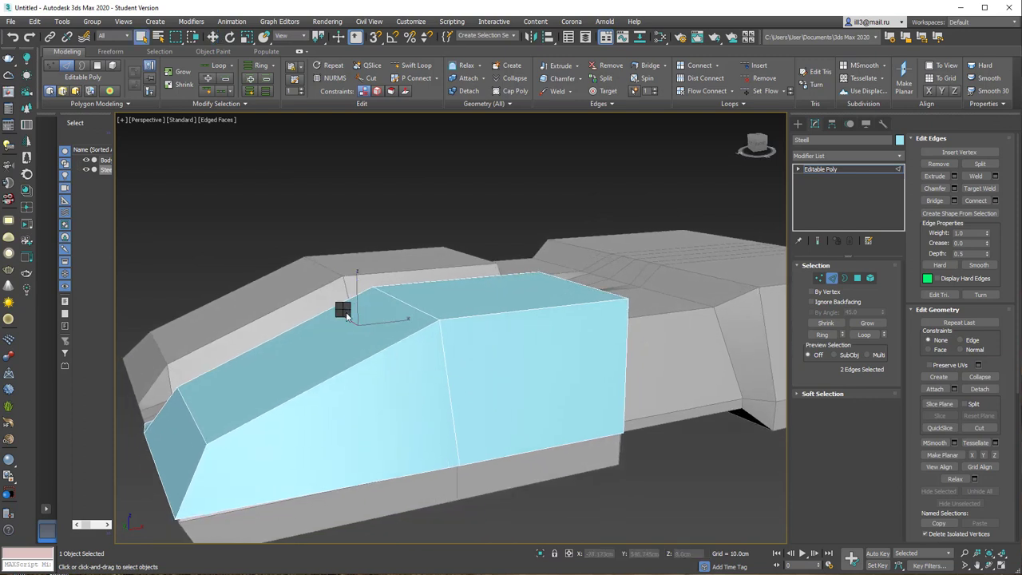
Cut a closed window outline into the shell's side panel
right_click(345, 317)
click(331, 222)
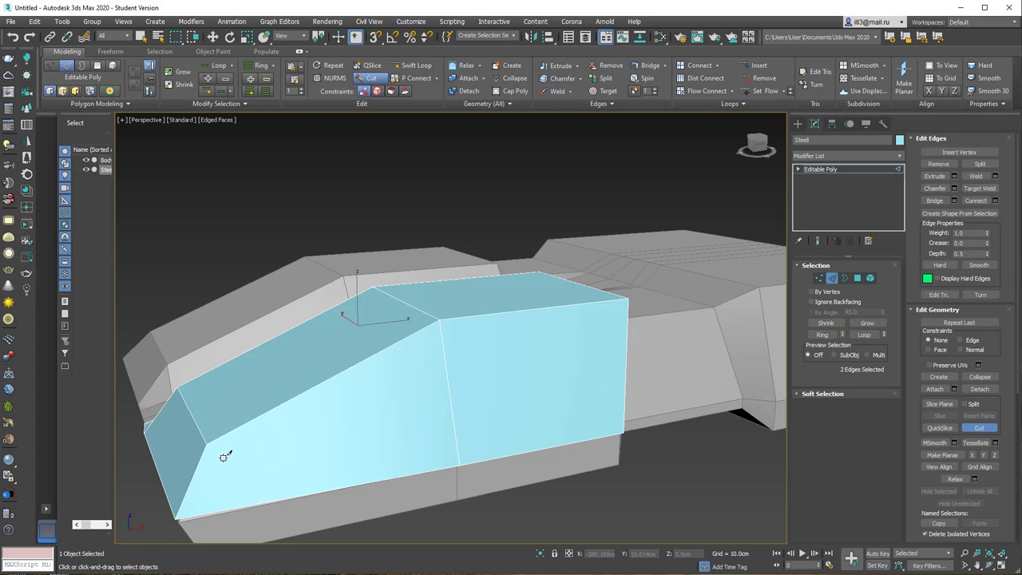
click(226, 452)
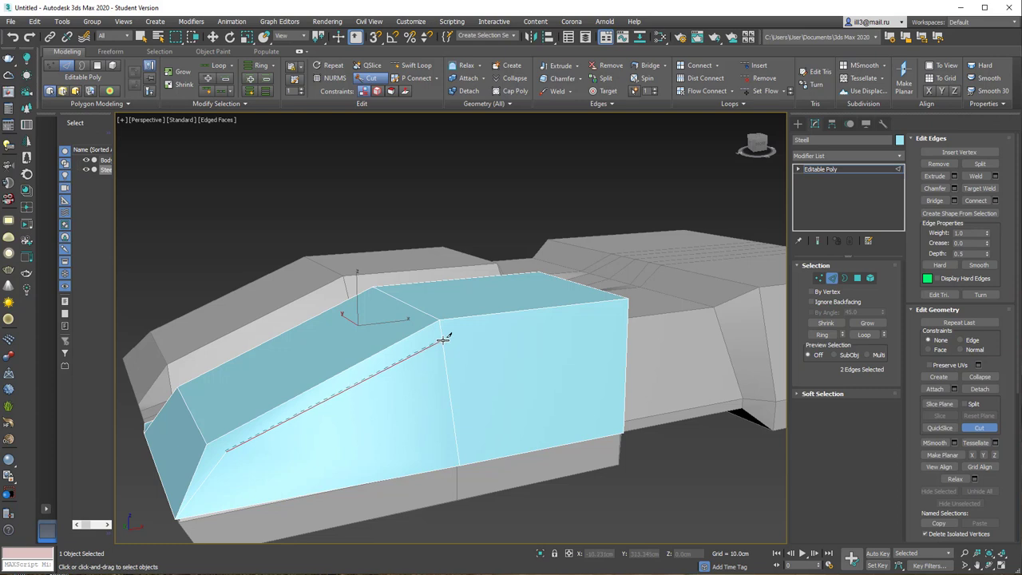
click(443, 340)
click(579, 323)
click(566, 372)
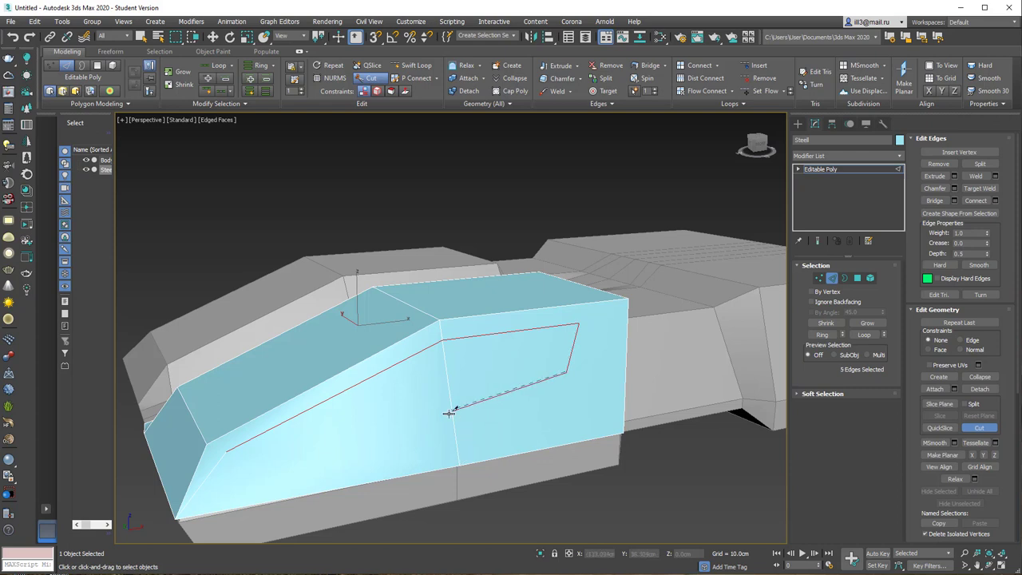
click(449, 420)
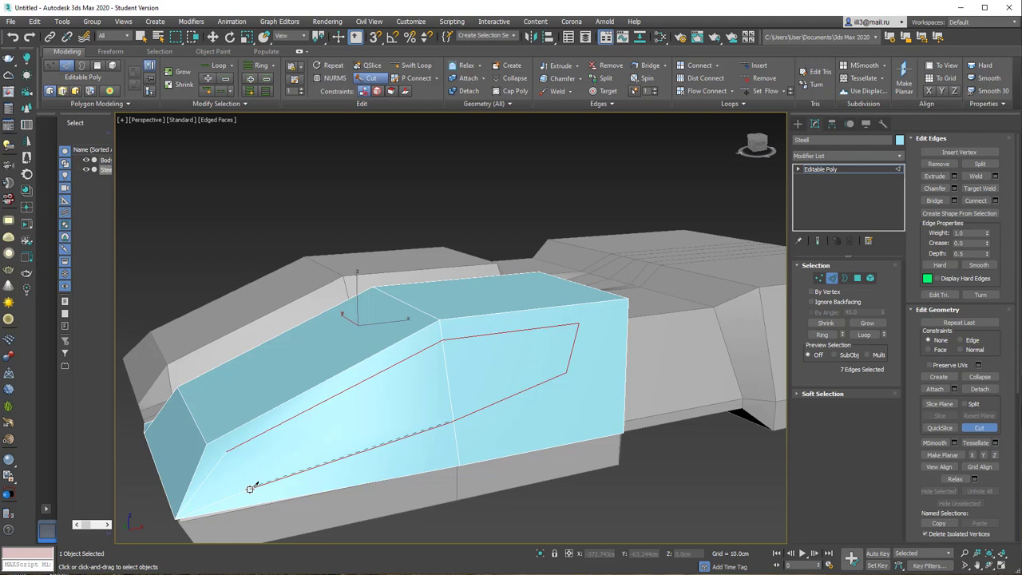
click(222, 493)
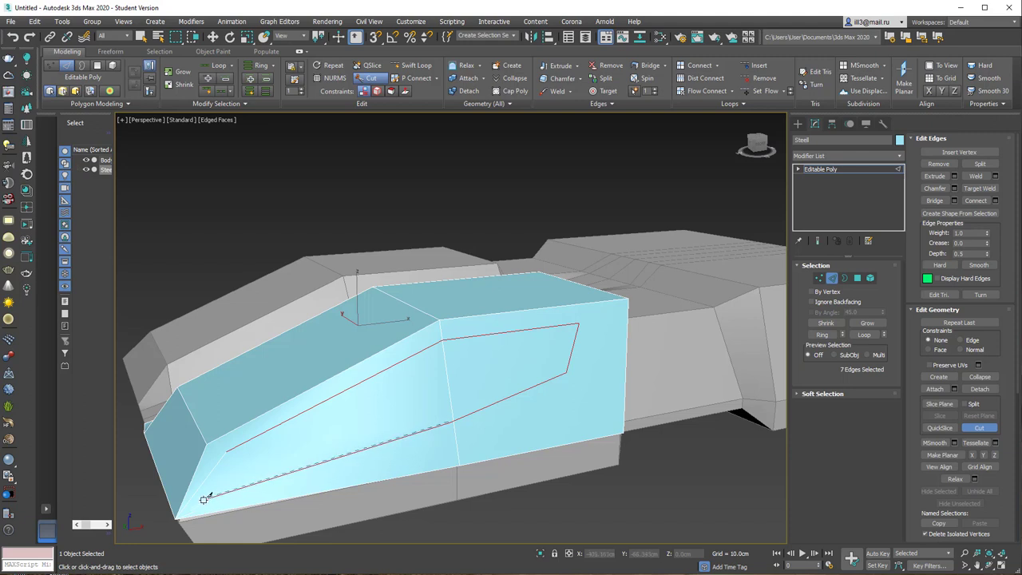
click(201, 500)
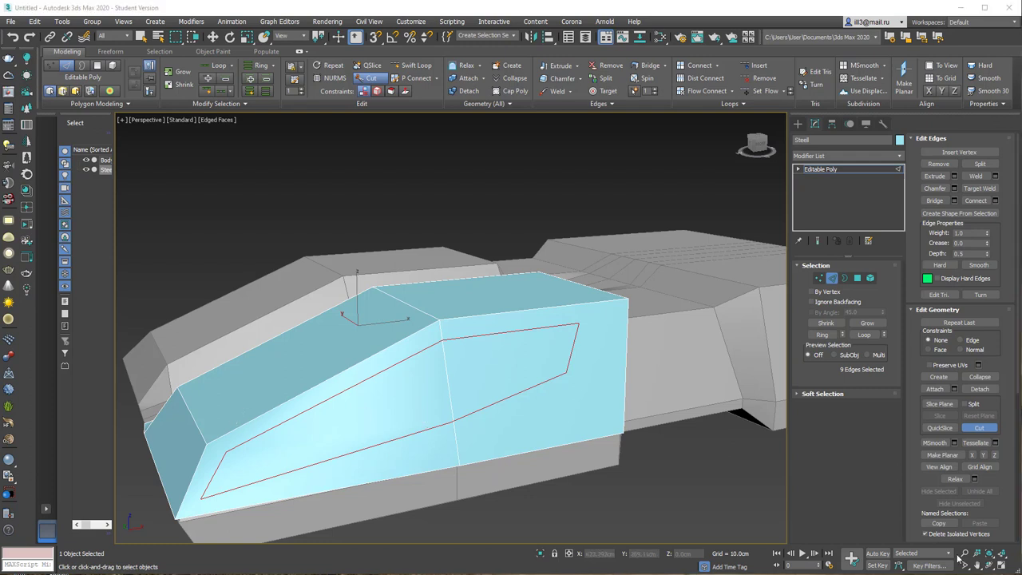
Delete the two window faces in Polygon mode to open the window
click(860, 279)
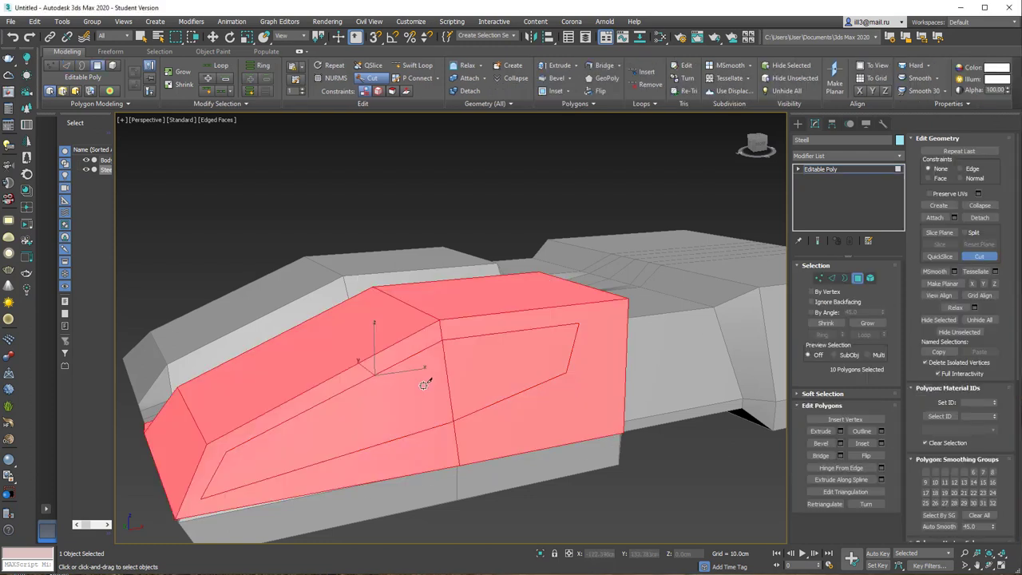
right_click(434, 373)
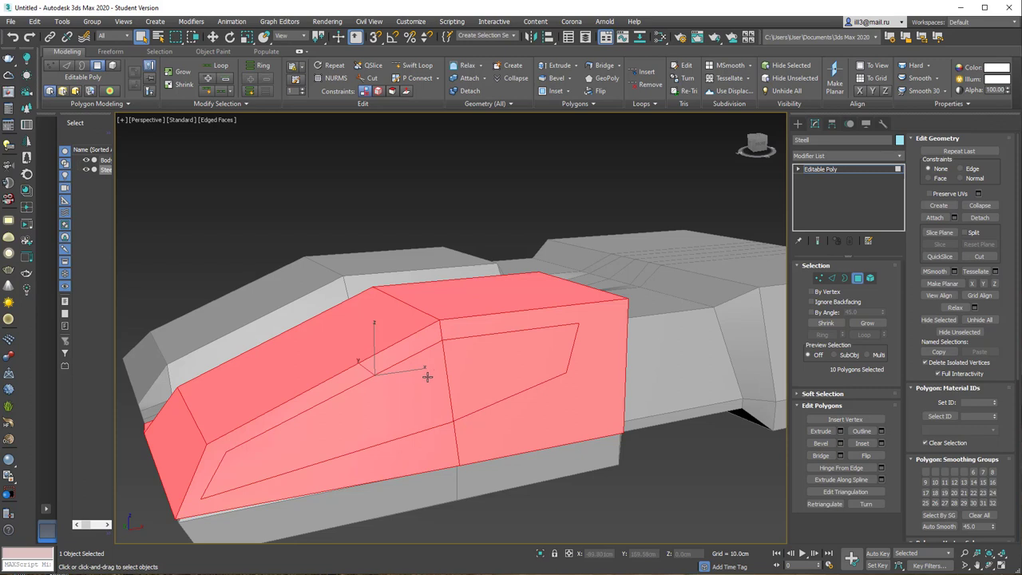
click(428, 376)
ctrl+click(475, 364)
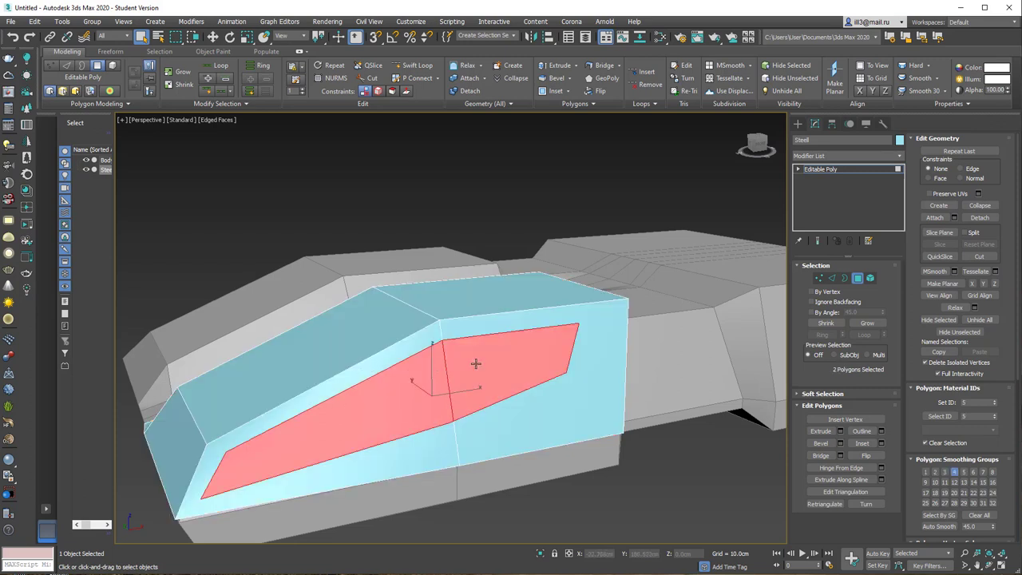
key(Delete)
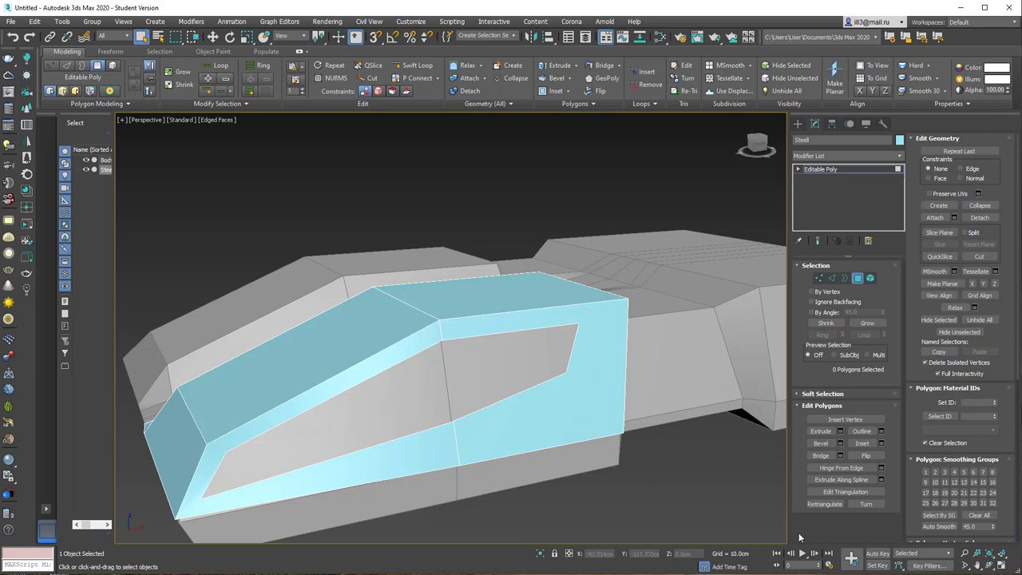
alt+middle_drag(665, 414, 493, 374)
Select the window's bottom seam vertex, trying the Edge and Face move constraints
key(1)
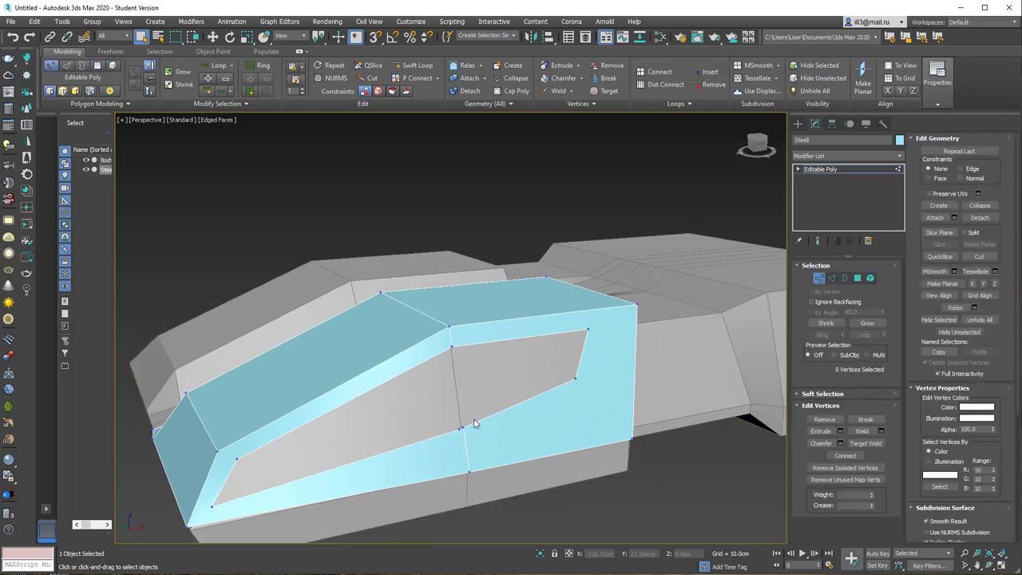
scroll(473, 426, up, 6)
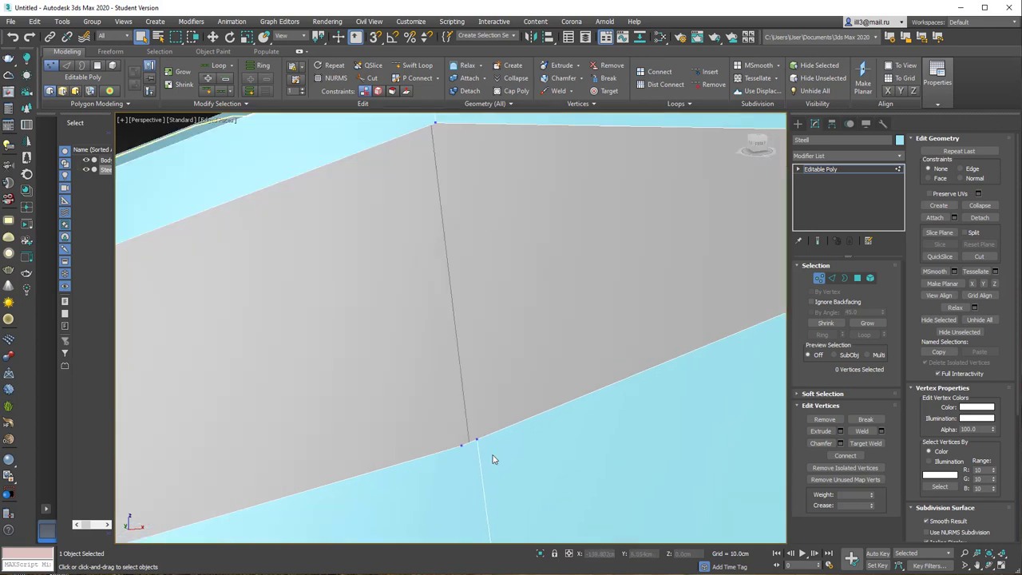
click(475, 440)
click(462, 444)
alt+middle_drag(485, 434, 470, 429)
click(480, 441)
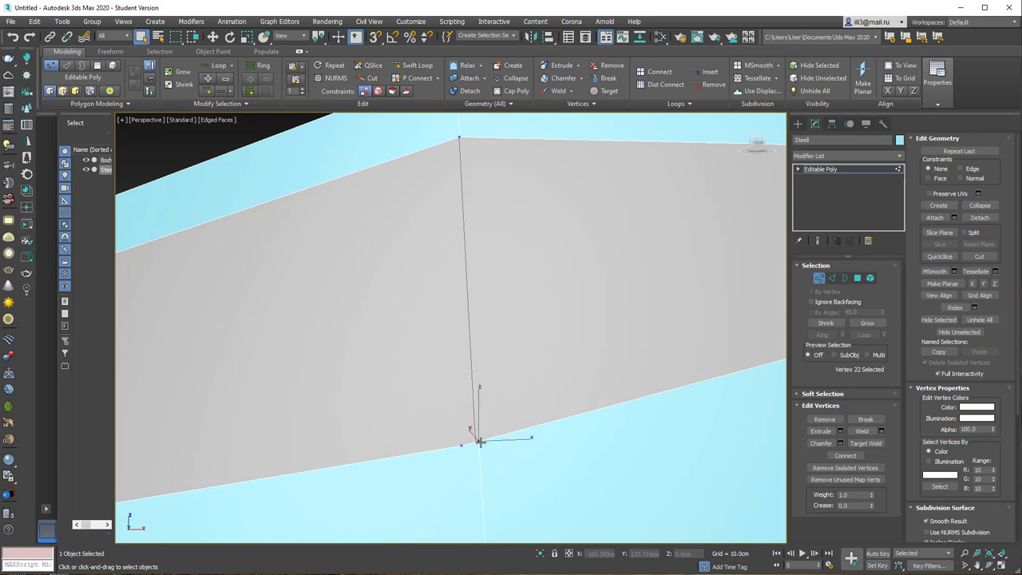
click(463, 445)
click(479, 441)
click(378, 90)
key(w)
key(ctrl+z)
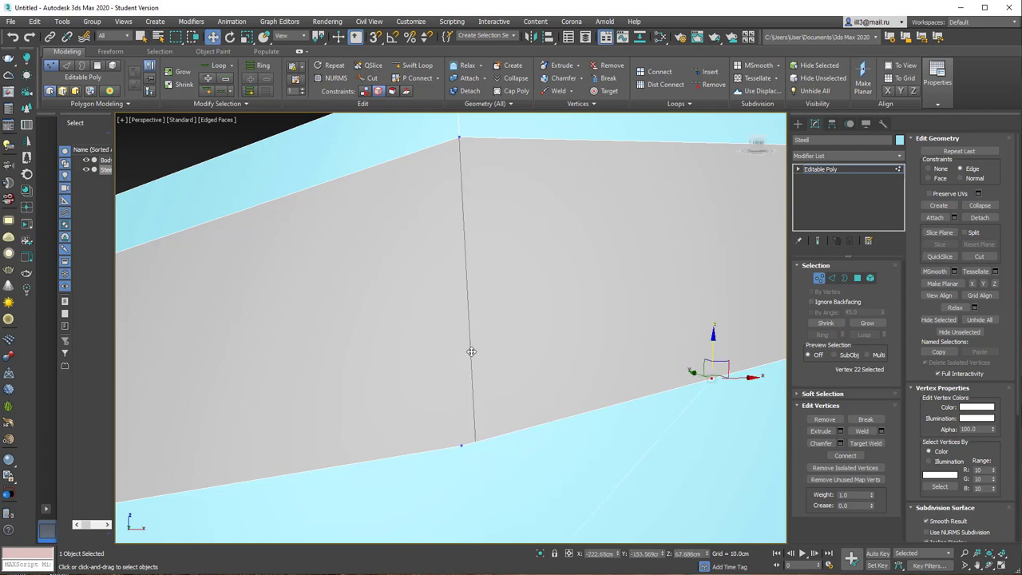
click(391, 90)
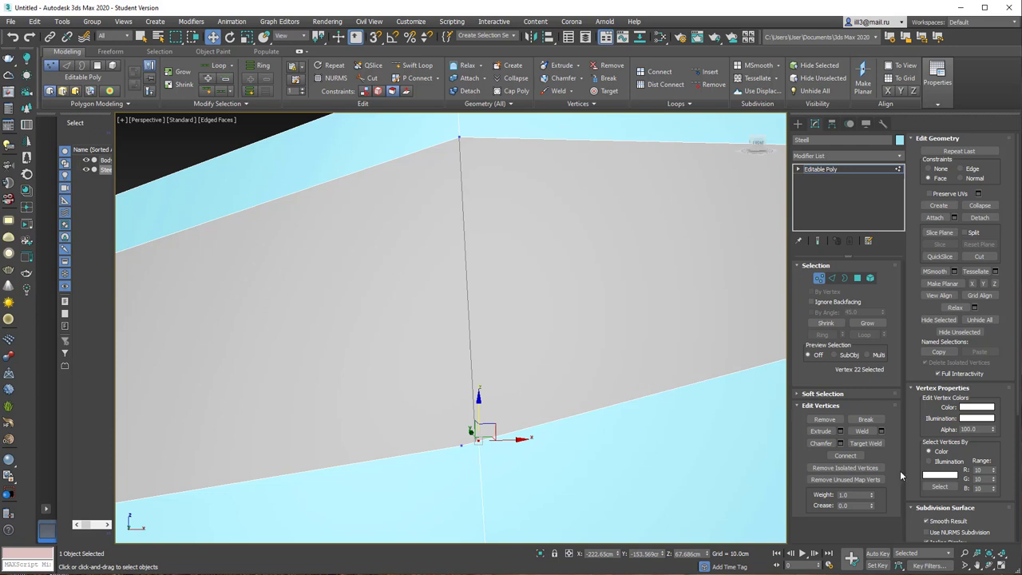
Return to object level and undo to restore the deleted window faces
click(818, 278)
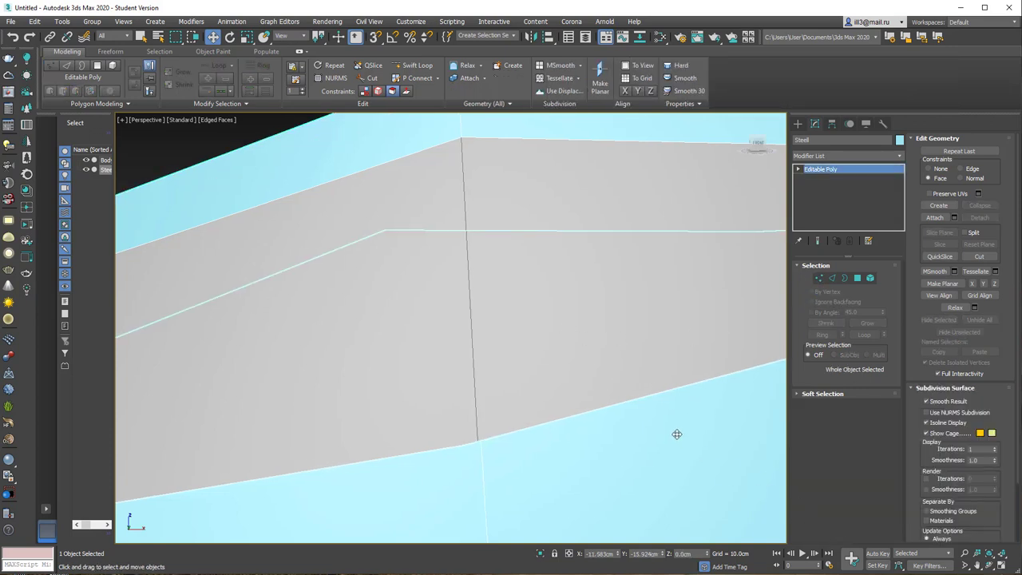
scroll(614, 392, down, 2)
scroll(603, 390, down, 2)
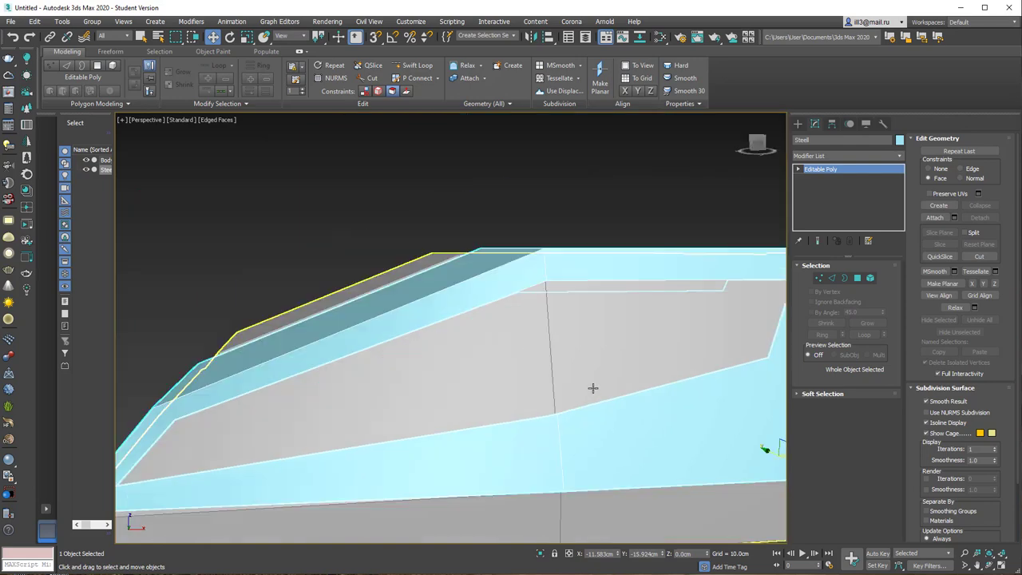
alt+middle_drag(584, 379, 618, 384)
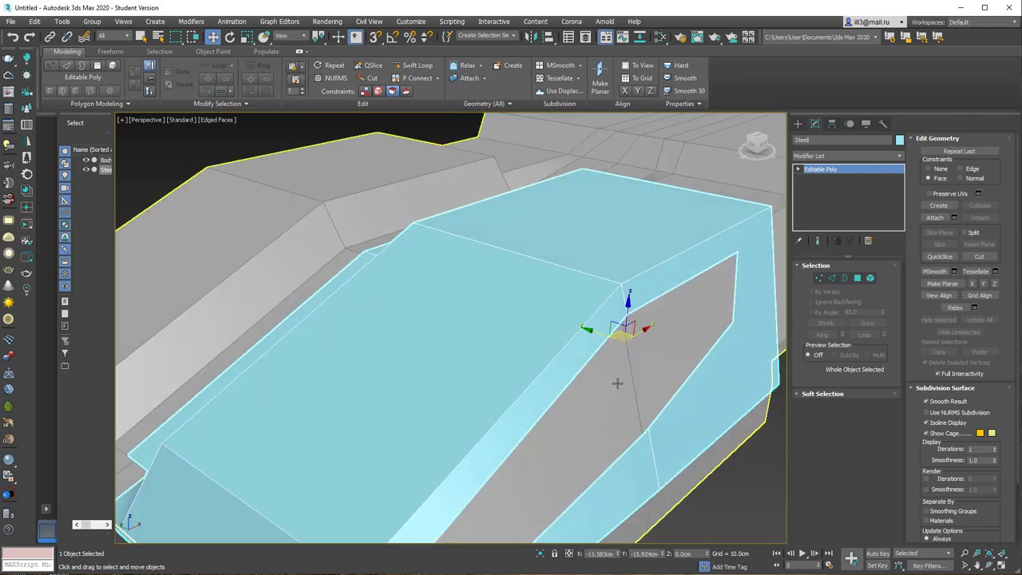
click(12, 40)
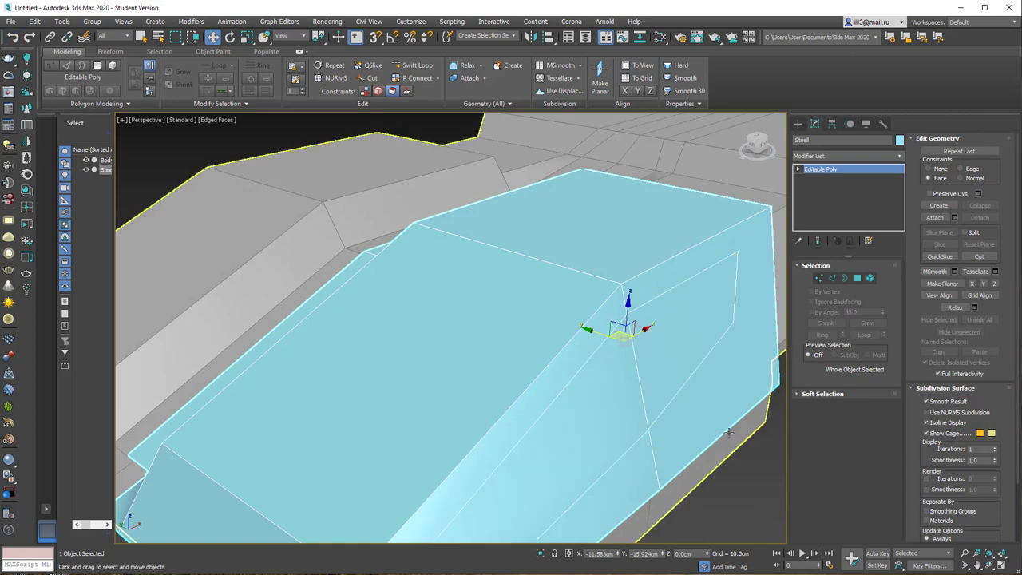
alt+middle_drag(675, 359, 676, 397)
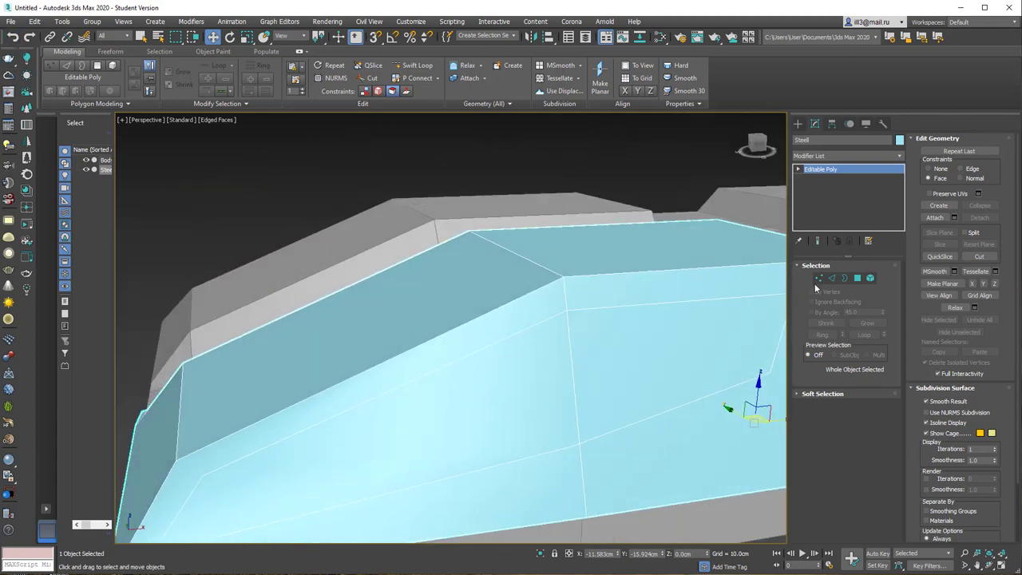
Raise the bottom seam vertex about 24.6 cm along Z, then return to Polygon mode
key(1)
click(579, 441)
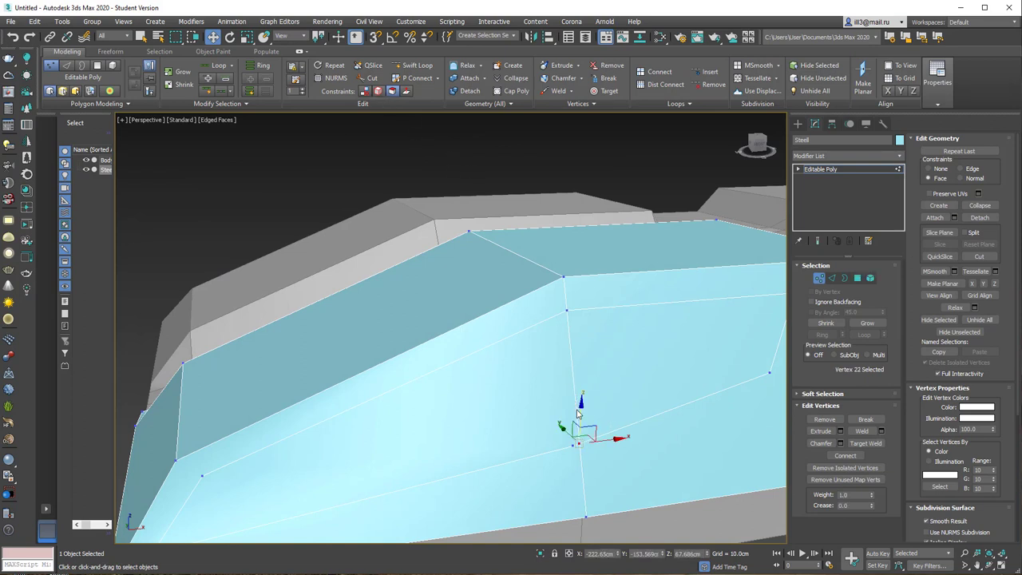
drag(581, 410, 573, 365)
drag(573, 365, 575, 377)
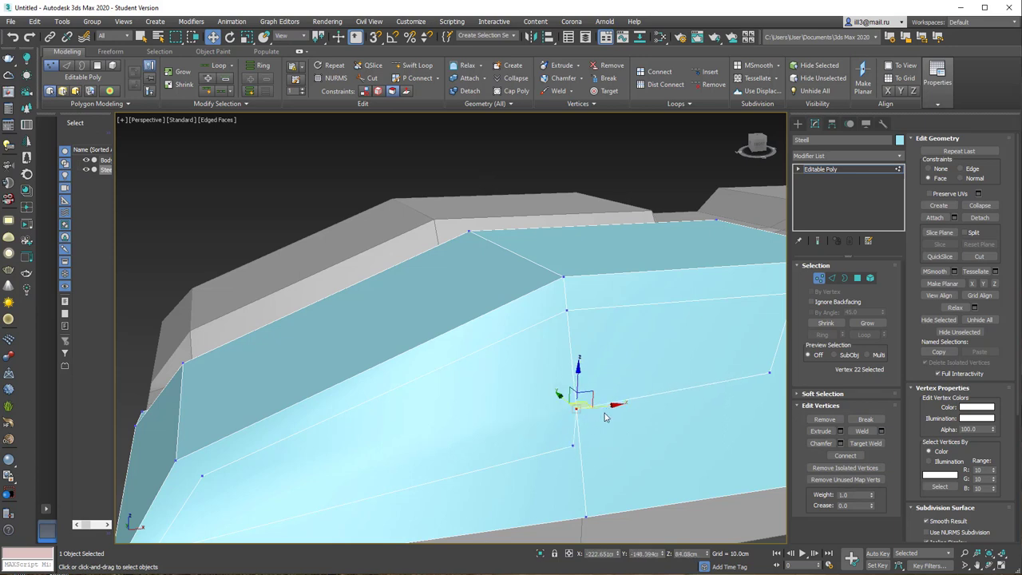
scroll(611, 399, down, 3)
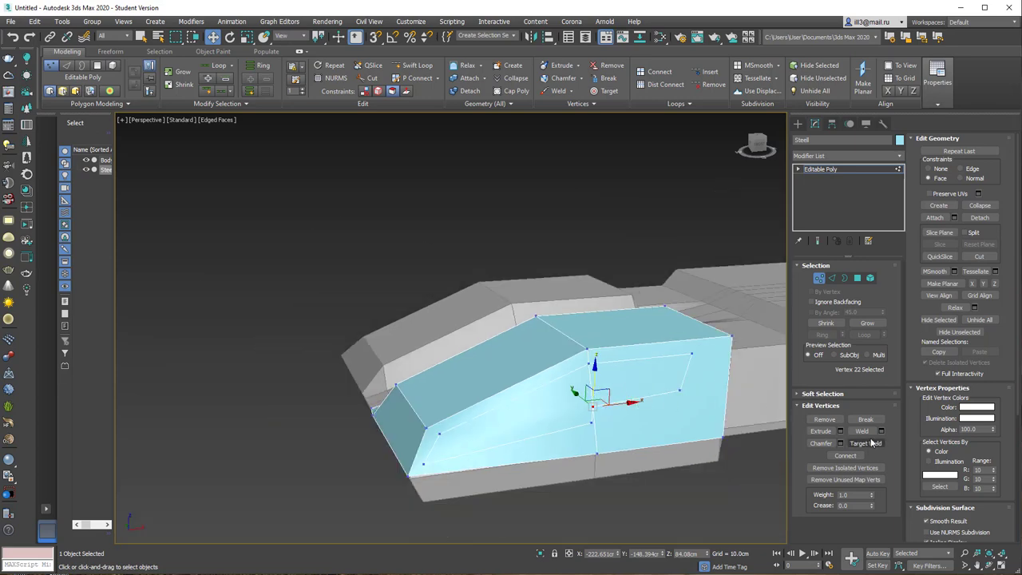
click(857, 279)
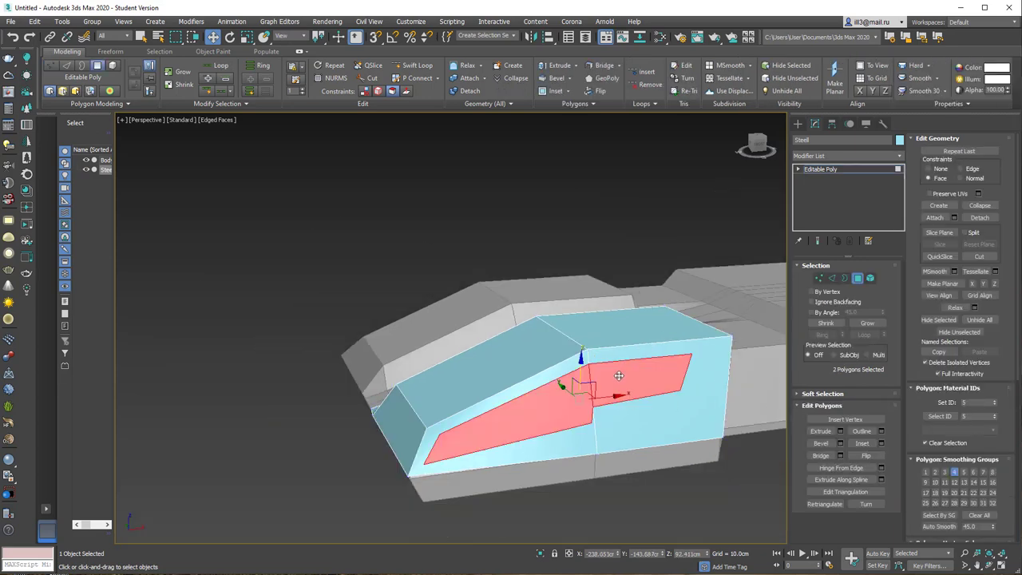
Delete the window faces again, then inset the sloped top face leaving a border ring
key(Delete)
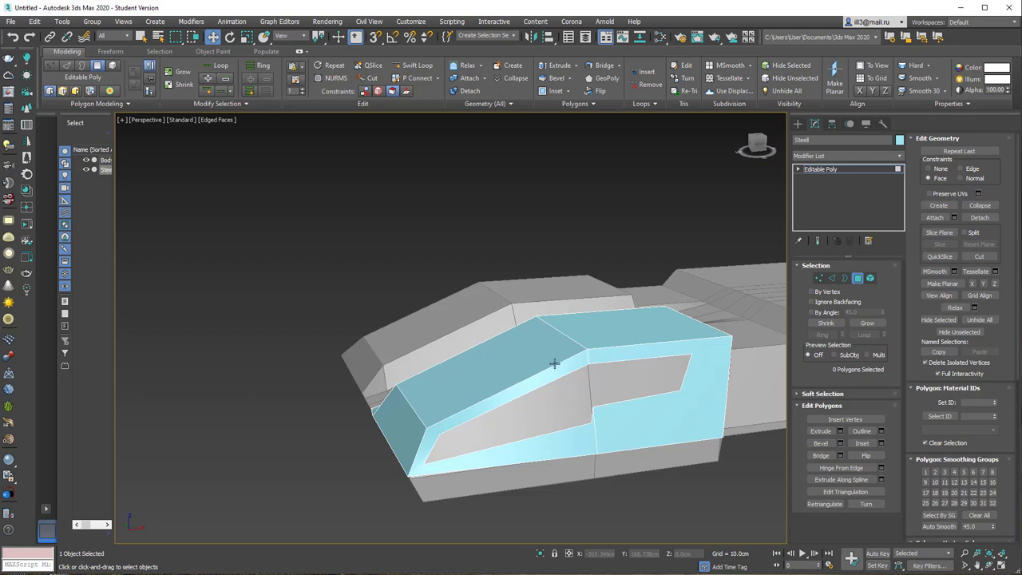
mouse_move(554, 363)
alt+middle_down()
mouse_move(571, 338)
mouse_move(540, 306)
mouse_move(544, 346)
alt+middle_up()
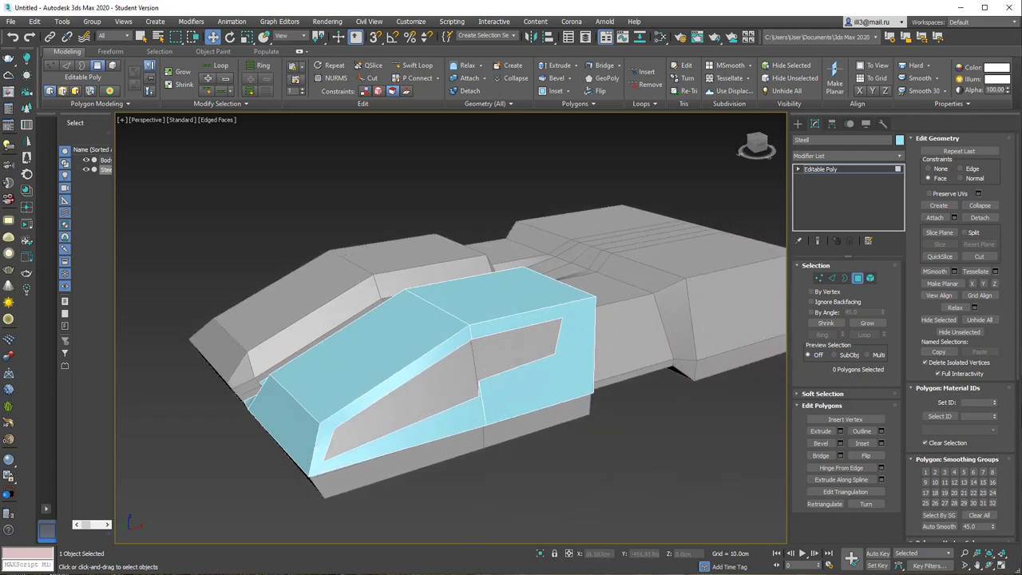
alt+middle_drag(354, 359, 406, 343)
click(406, 343)
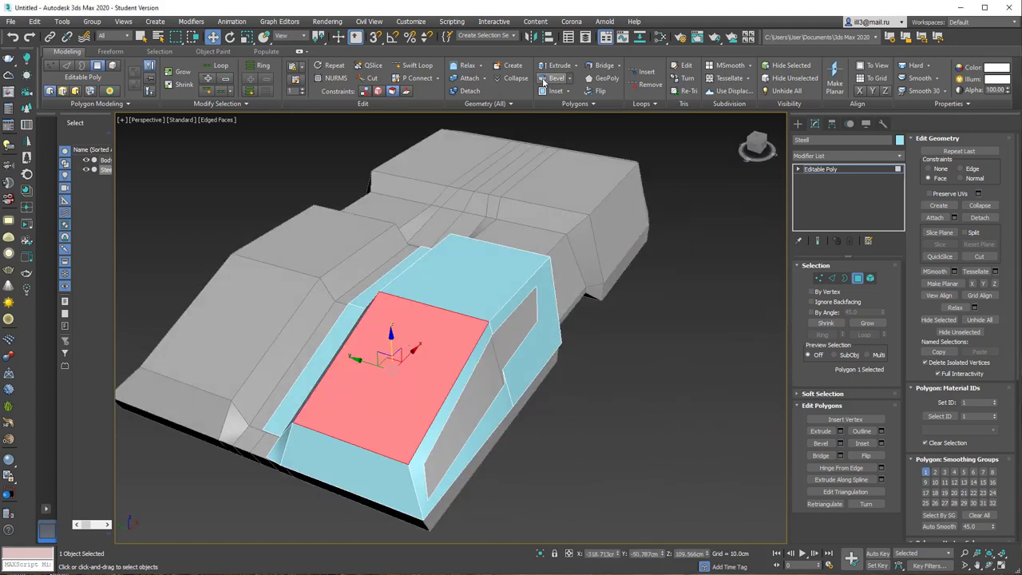
click(556, 91)
drag(408, 402, 416, 353)
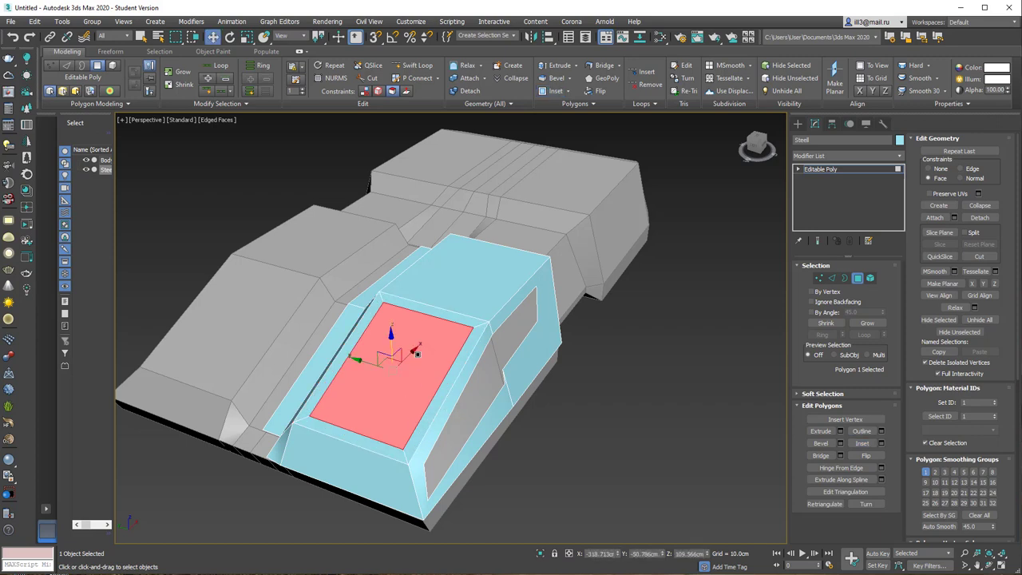
Cut a notched outline along the inner face's lower edges
middle_drag(578, 393, 589, 392)
click(590, 393)
right_click(406, 345)
click(424, 278)
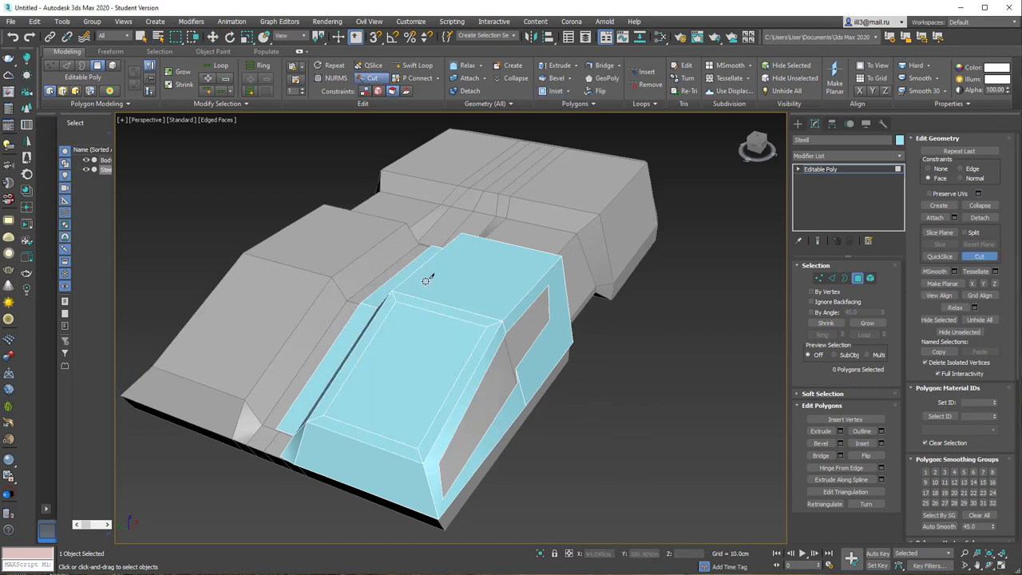
scroll(450, 366, up, 5)
middle_drag(450, 366, 460, 358)
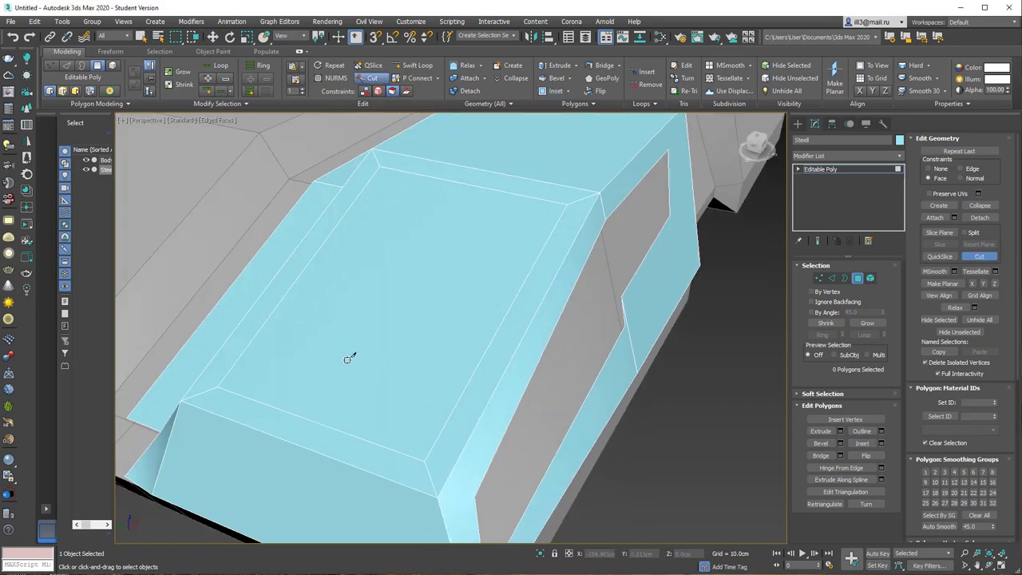
click(271, 314)
click(276, 349)
click(250, 386)
click(429, 447)
Cut across the inner top edge, then delete the inner polygon to open the hole
click(357, 195)
click(413, 205)
click(460, 184)
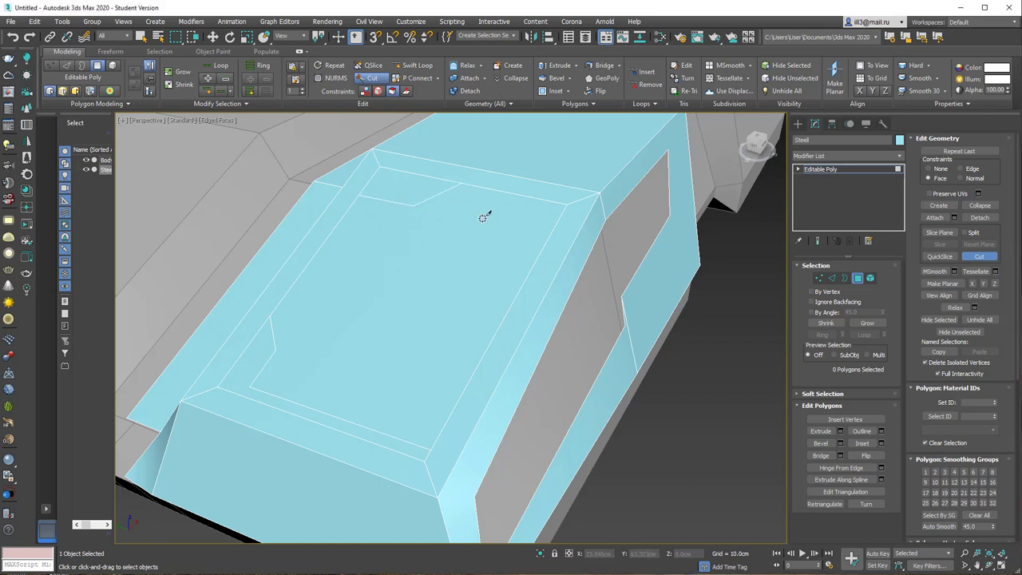
right_click(495, 286)
click(472, 279)
key(Delete)
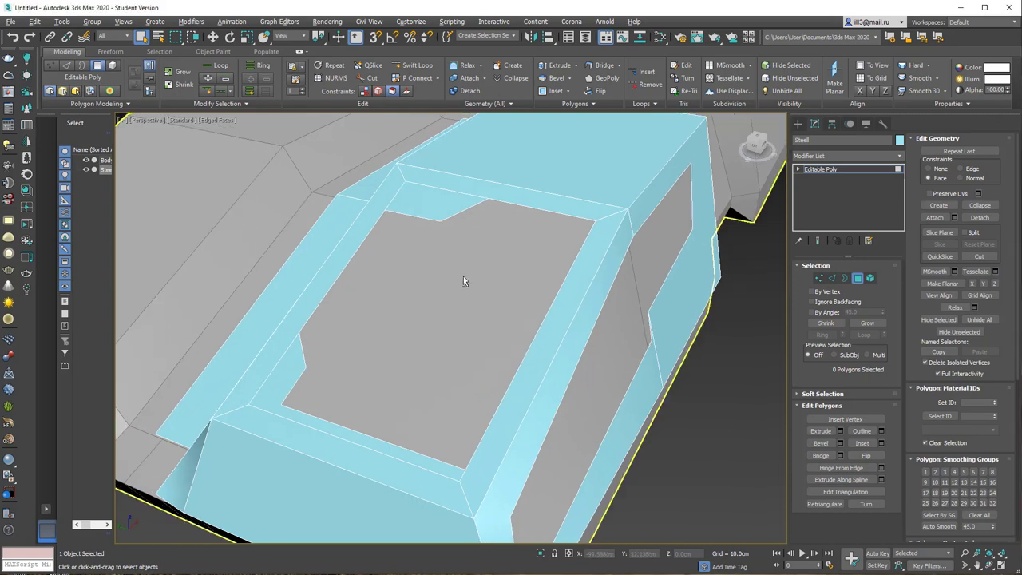
Select the long slanted strip face and inset it, leaving a border ring
mouse_move(463, 276)
alt+middle_down()
mouse_move(523, 244)
mouse_move(507, 245)
alt+middle_up()
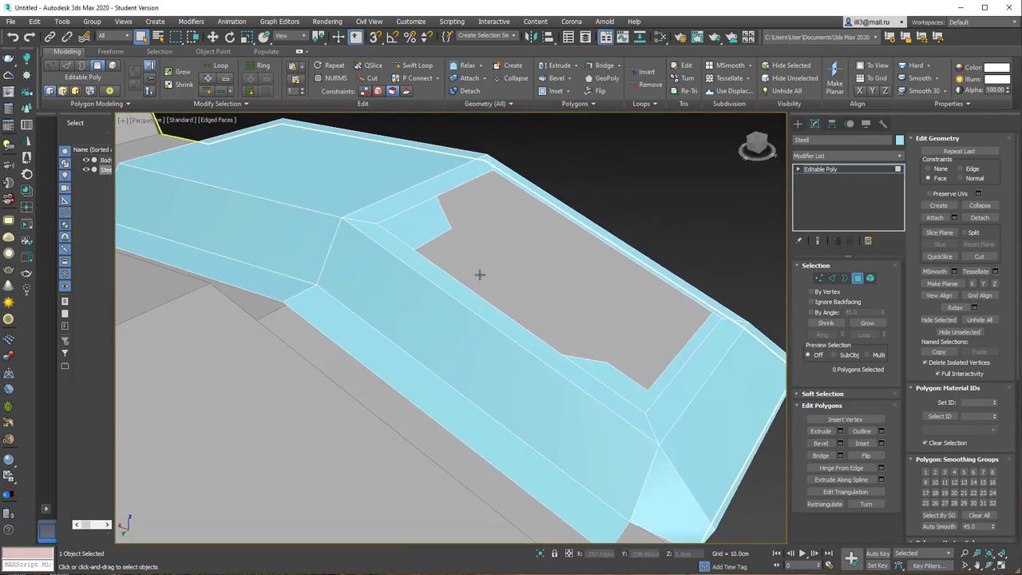
click(437, 326)
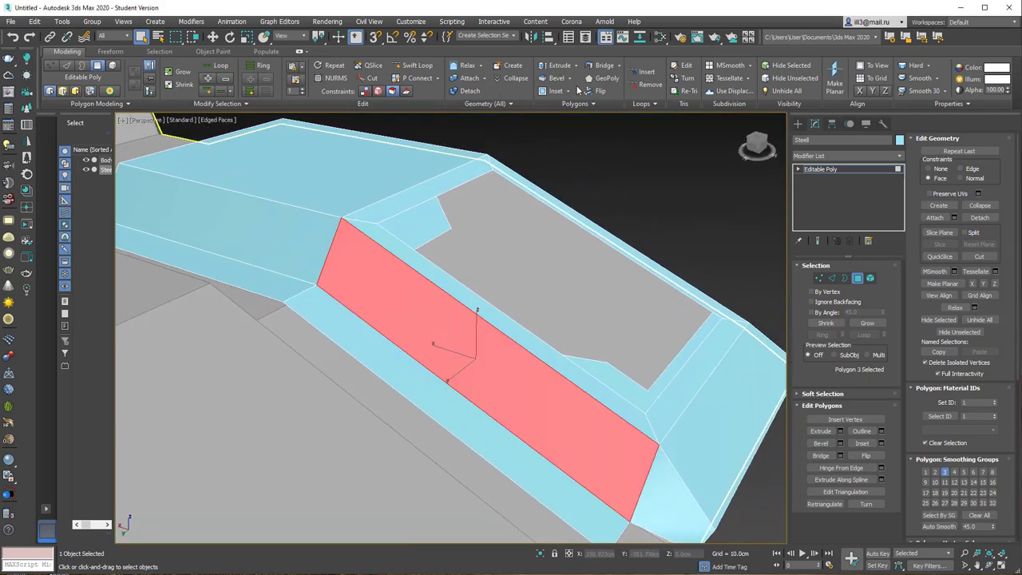
click(554, 91)
drag(448, 391, 450, 372)
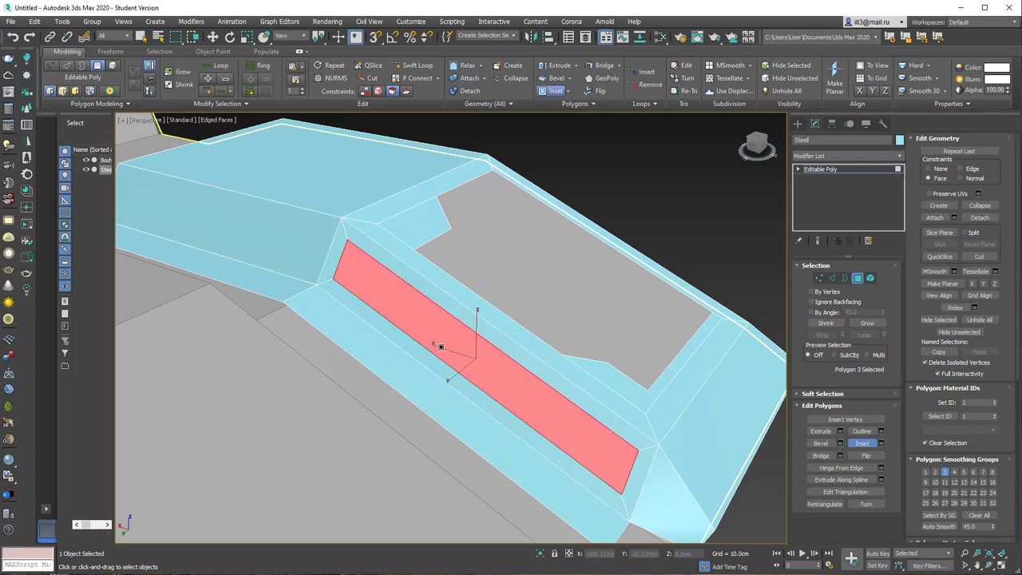
Cut a new edge across the strip's end and delete the selected inner faces to open a slot
right_click(436, 324)
right_click(378, 264)
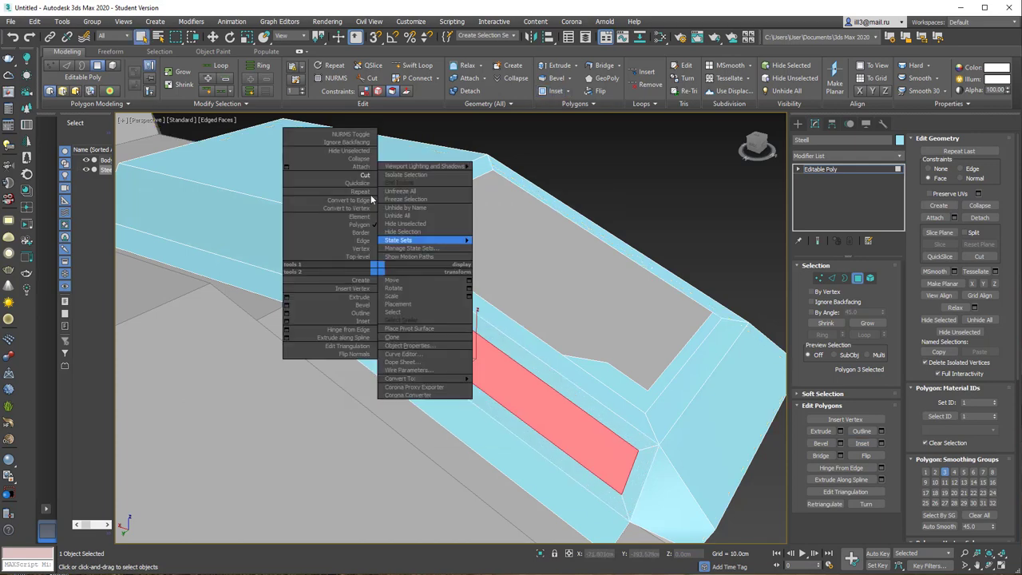
click(548, 362)
right_click(551, 184)
click(511, 235)
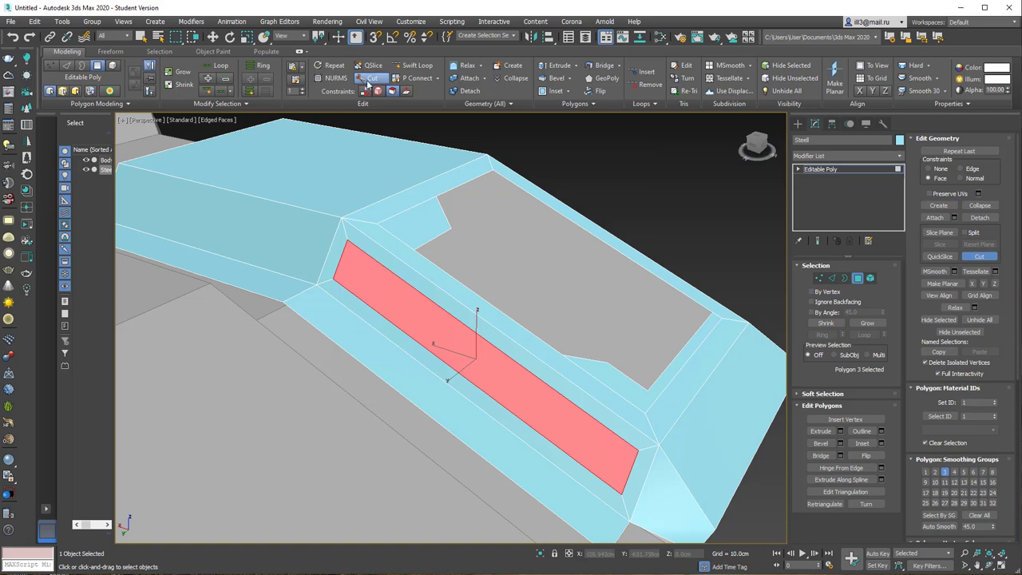
click(631, 443)
click(574, 456)
right_click(574, 457)
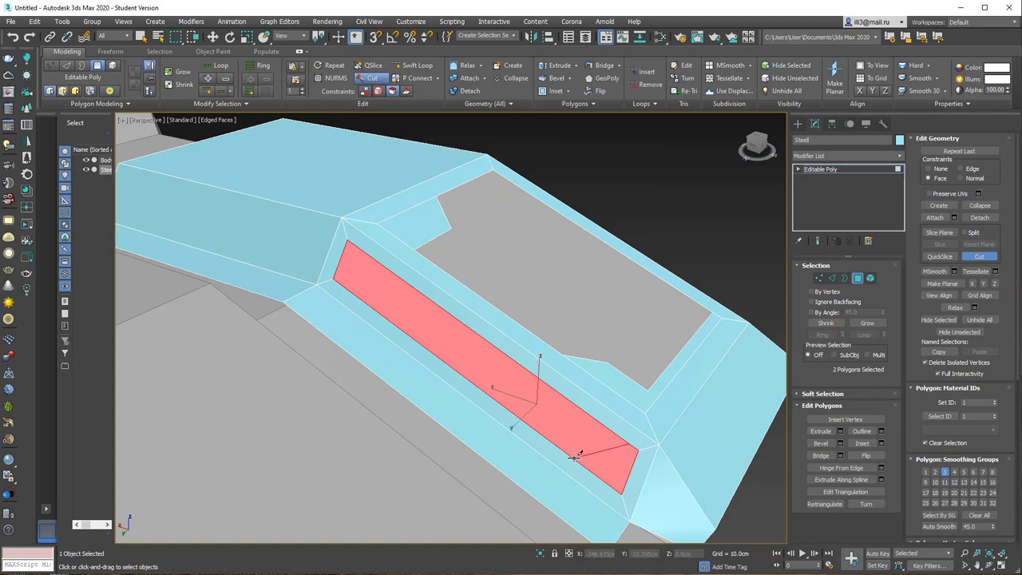
click(344, 283)
right_click(395, 279)
key(Delete)
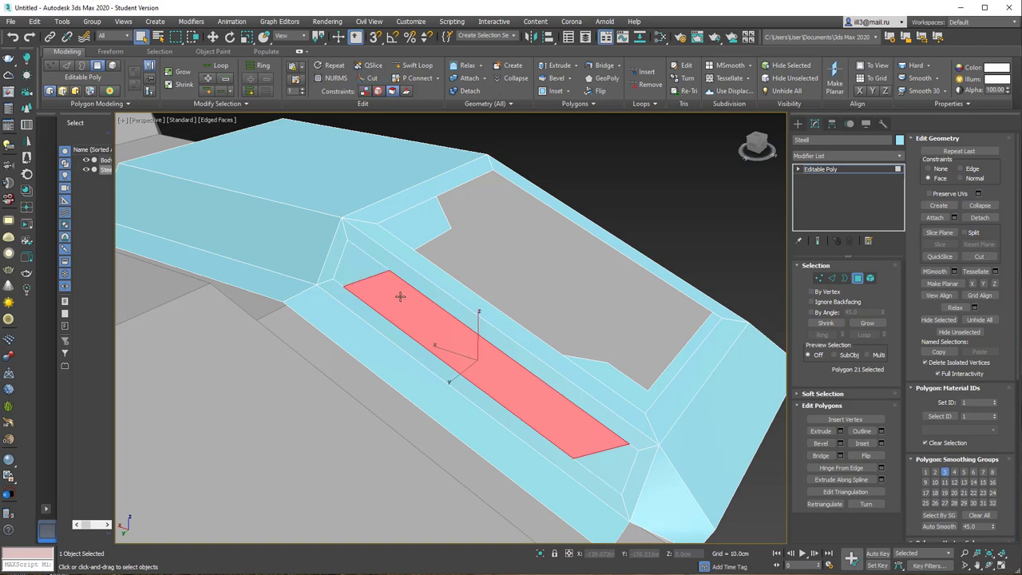
alt+middle_drag(400, 296, 413, 245)
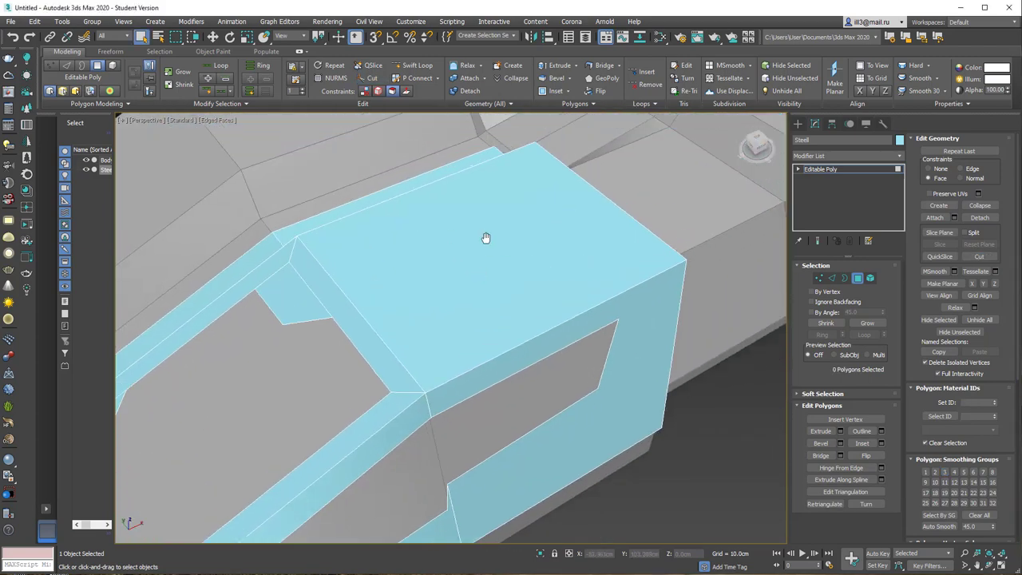
Cut a closed outline on the cabin roof and delete the inner face to open a hole
right_click(412, 245)
click(396, 151)
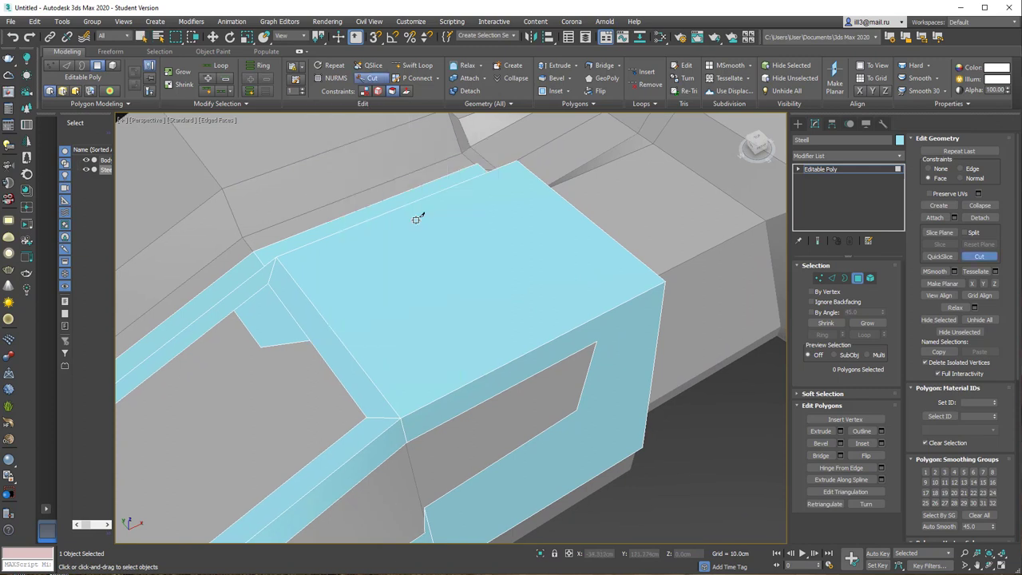
click(420, 386)
click(353, 305)
click(373, 257)
click(481, 210)
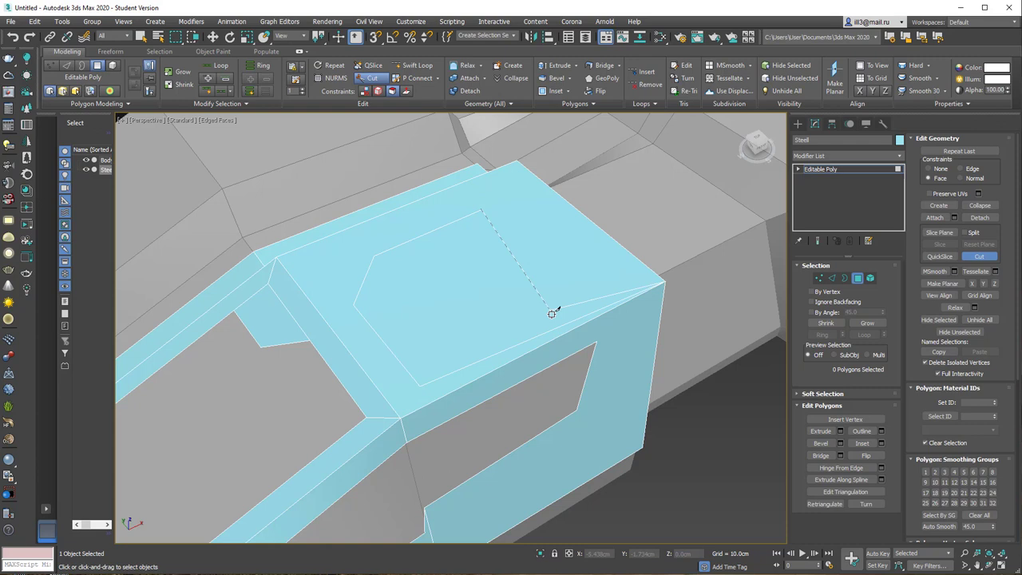
click(576, 275)
click(599, 297)
click(421, 385)
right_click(488, 290)
click(484, 283)
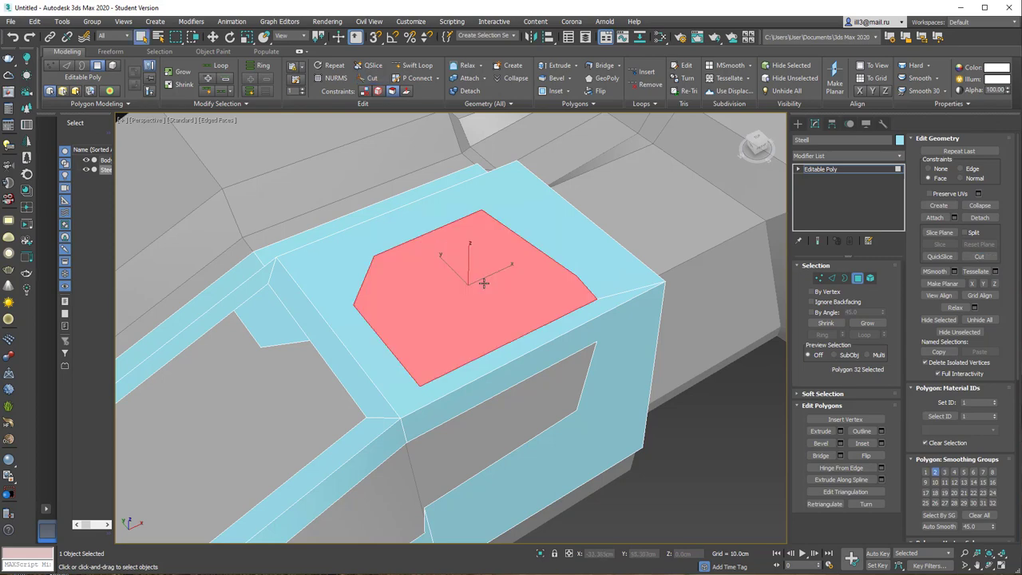
key(Delete)
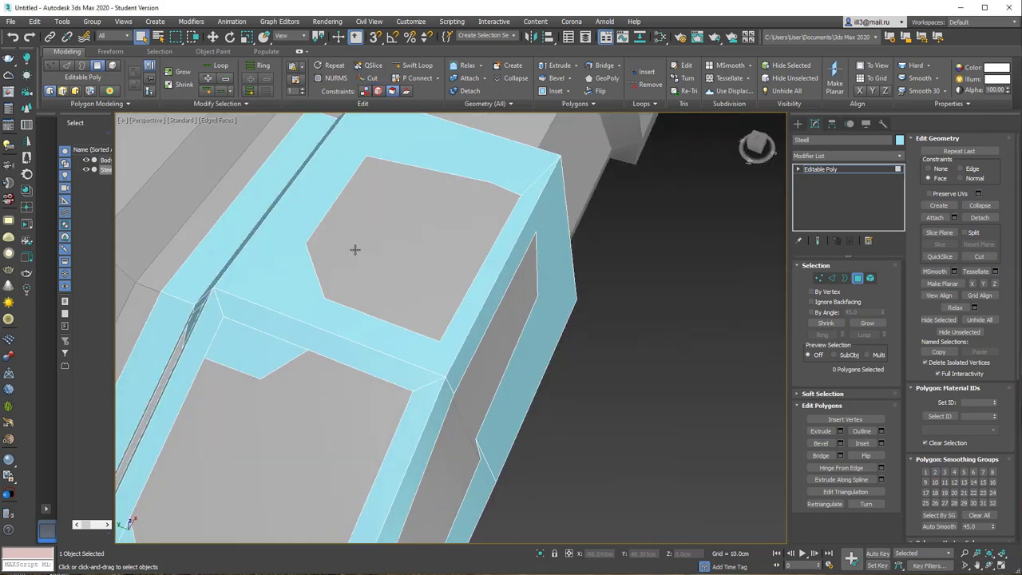
Cut a closed outline on the cabin's side face with Alt+C
mouse_move(353, 247)
alt+middle_down()
mouse_move(481, 271)
mouse_move(353, 308)
alt+middle_up()
key(alt+c)
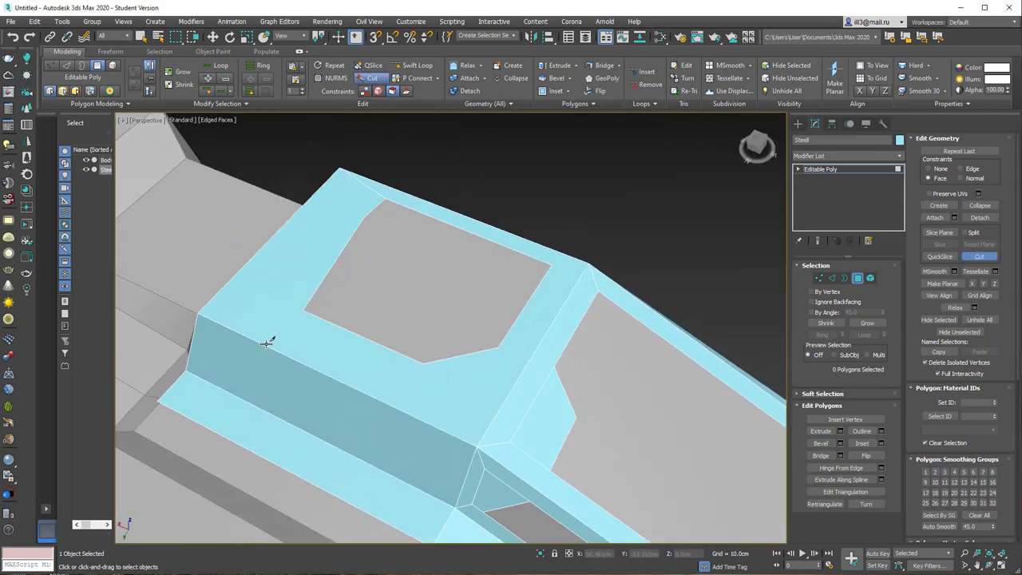
click(266, 344)
click(287, 329)
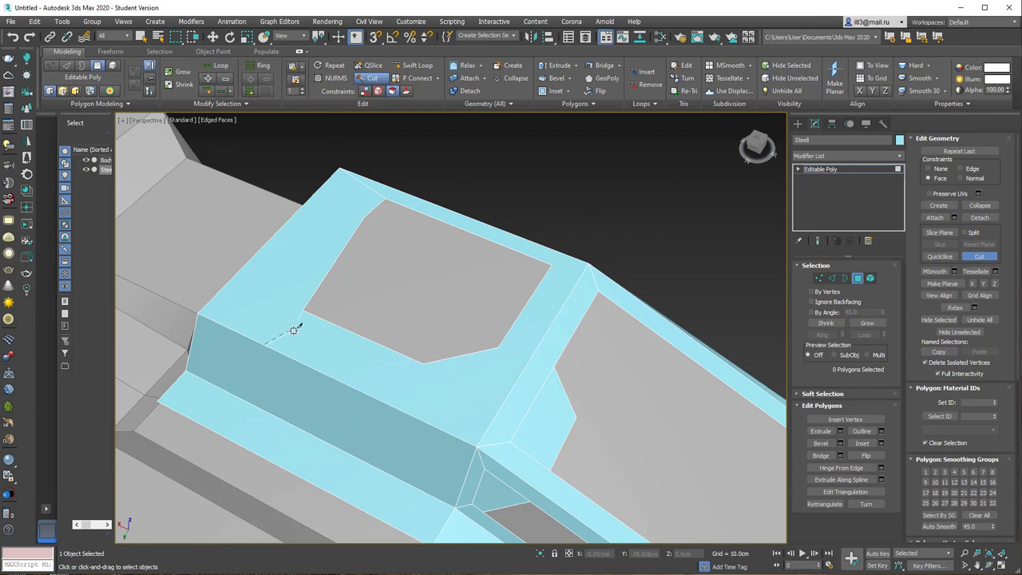
click(402, 383)
click(412, 417)
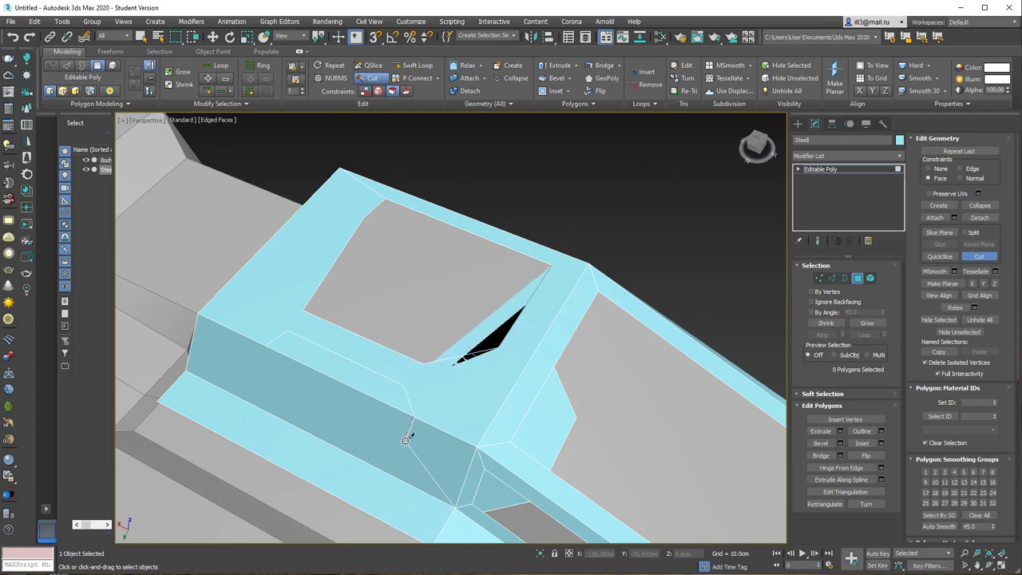
click(387, 431)
click(272, 372)
click(266, 343)
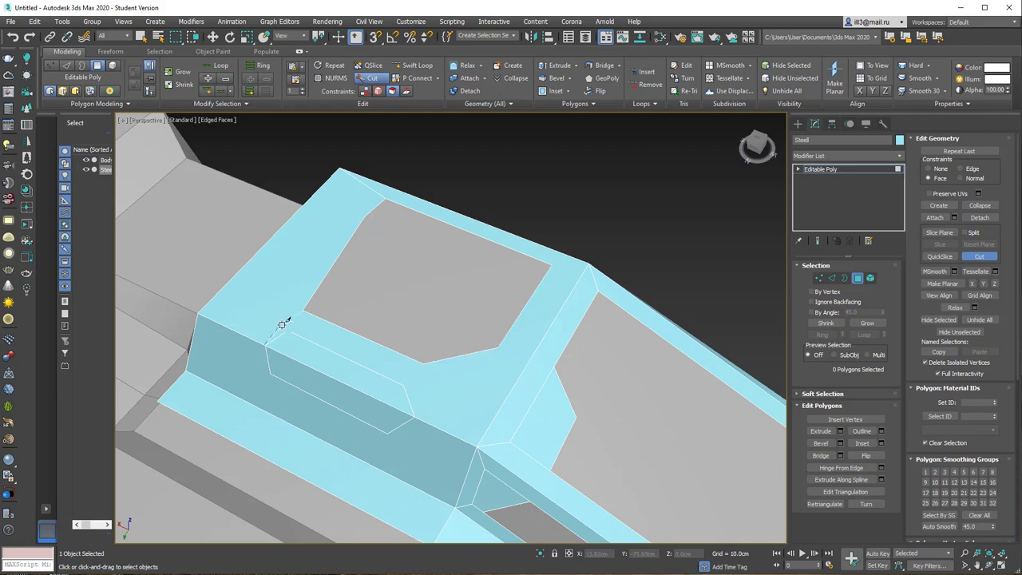
mouse_move(295, 316)
alt+middle_down()
mouse_move(451, 310)
mouse_move(283, 262)
mouse_move(180, 282)
mouse_move(344, 308)
mouse_move(347, 296)
alt+middle_up()
right_click(520, 296)
Try selecting the front, frame and strip faces, then undo back to no faces selected
key(6)
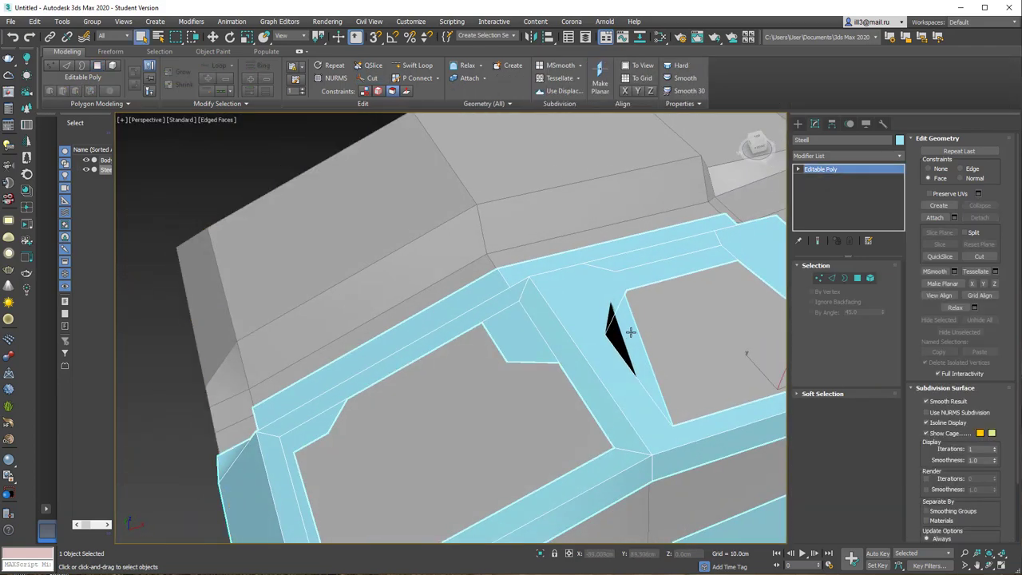
mouse_move(627, 331)
alt+middle_down()
mouse_move(423, 293)
mouse_move(468, 360)
mouse_move(452, 216)
mouse_move(443, 293)
alt+middle_up()
key(w)
key(4)
click(459, 311)
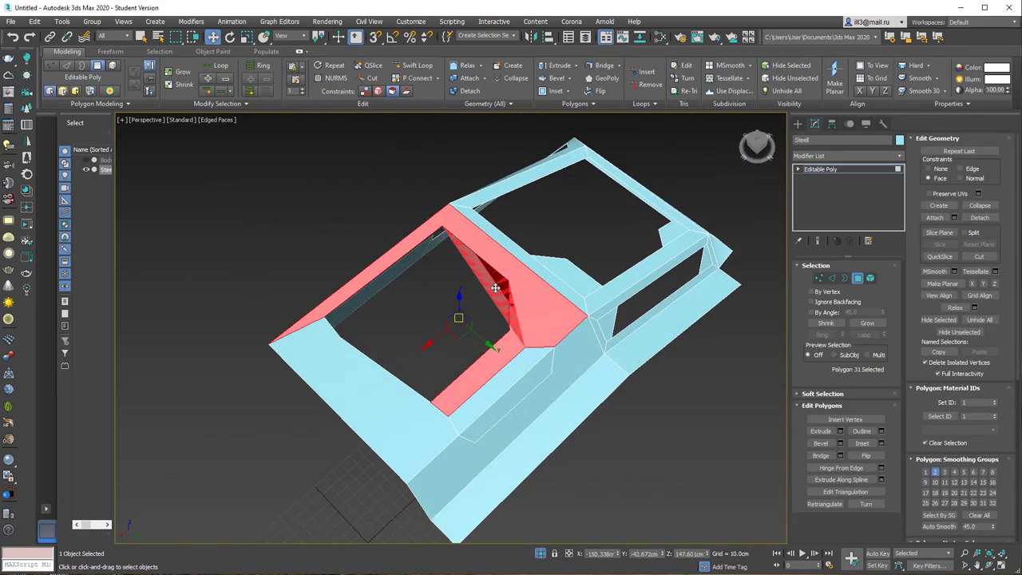
scroll(291, 412, up, 5)
click(297, 362)
click(276, 328)
click(339, 354)
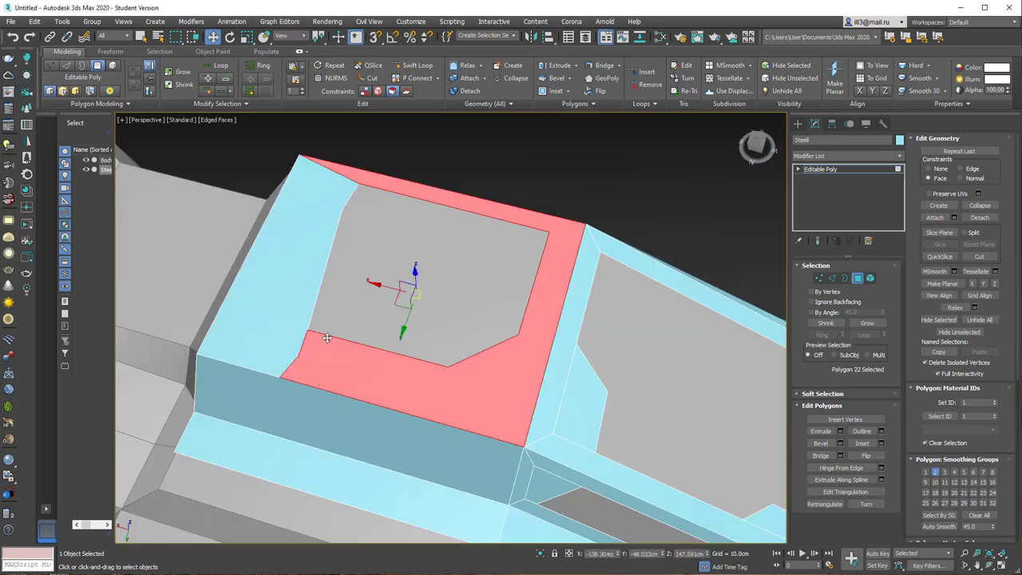
click(13, 37)
click(13, 36)
click(13, 36)
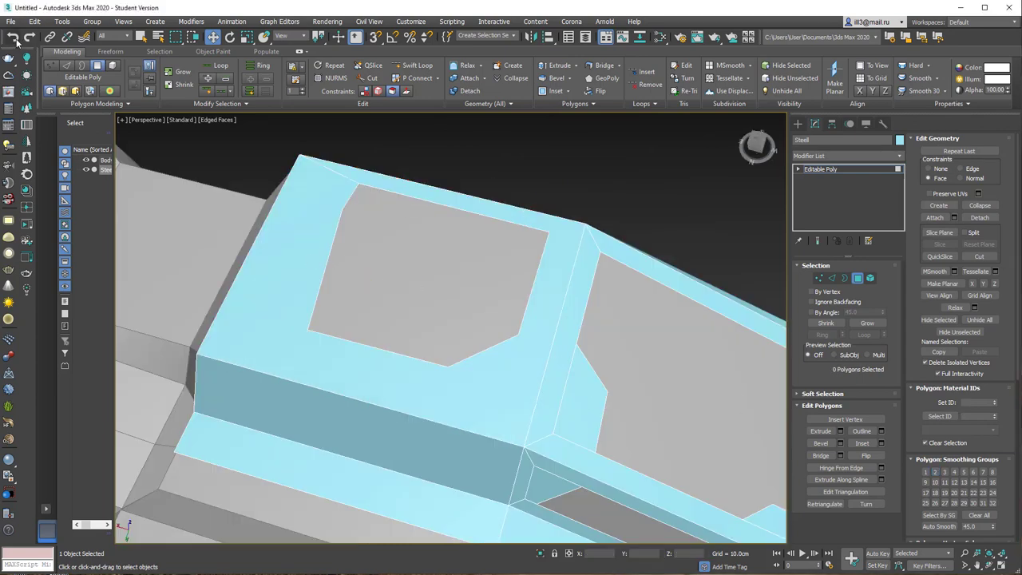
Start a cut from the roof opening's corner down toward the pillar
right_click(279, 292)
click(262, 193)
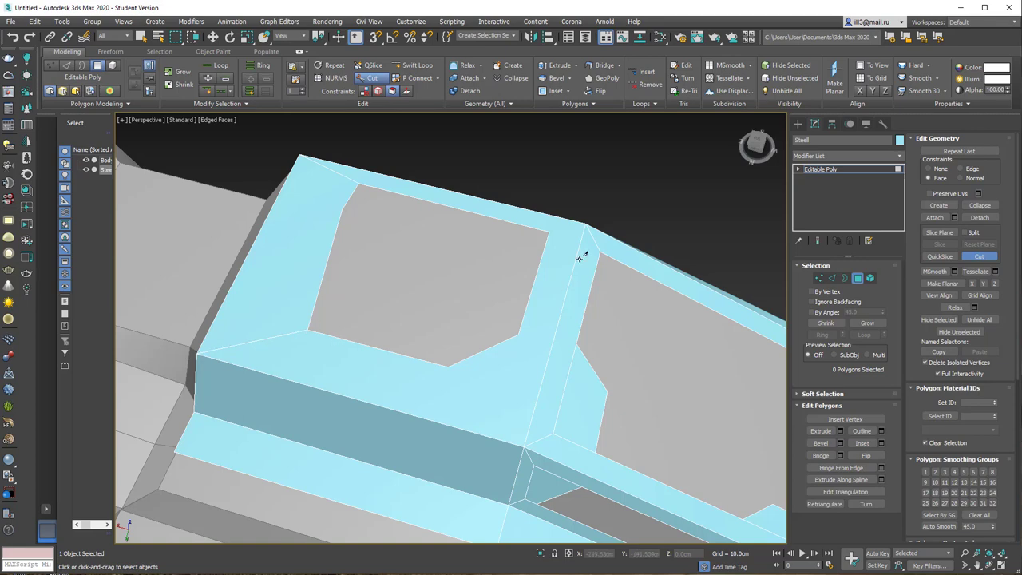
middle_drag(558, 347, 554, 329)
click(516, 315)
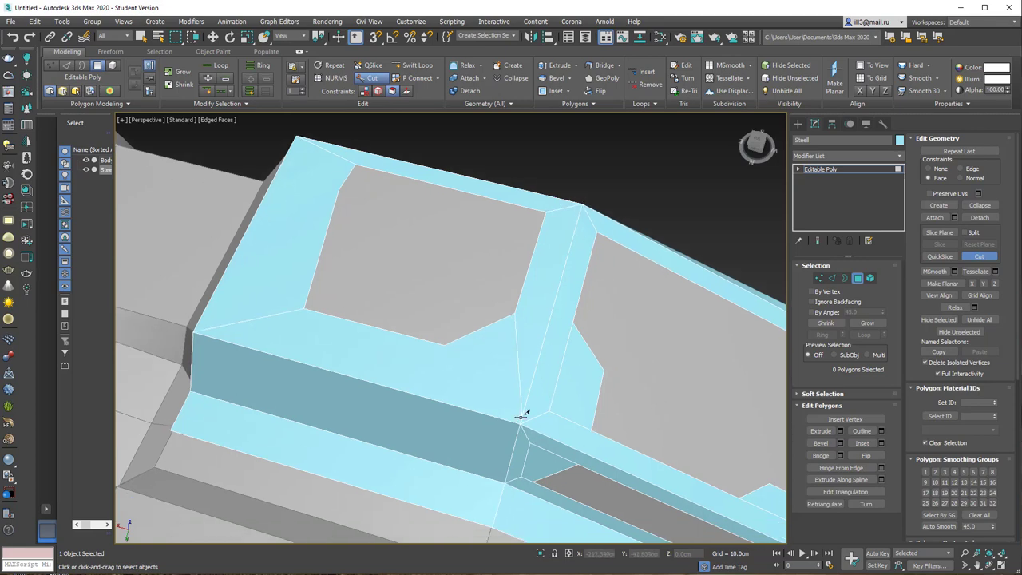
mouse_move(515, 378)
alt+middle_down()
mouse_move(429, 365)
mouse_move(444, 331)
alt+middle_up()
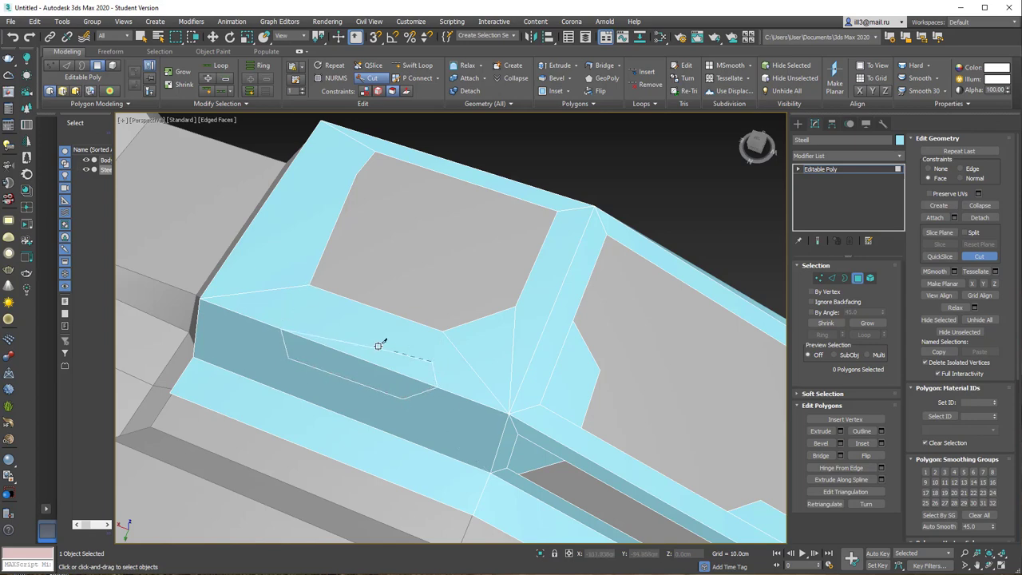
Delete the small inset polygon on the Steel panel to leave a hole
click(337, 332)
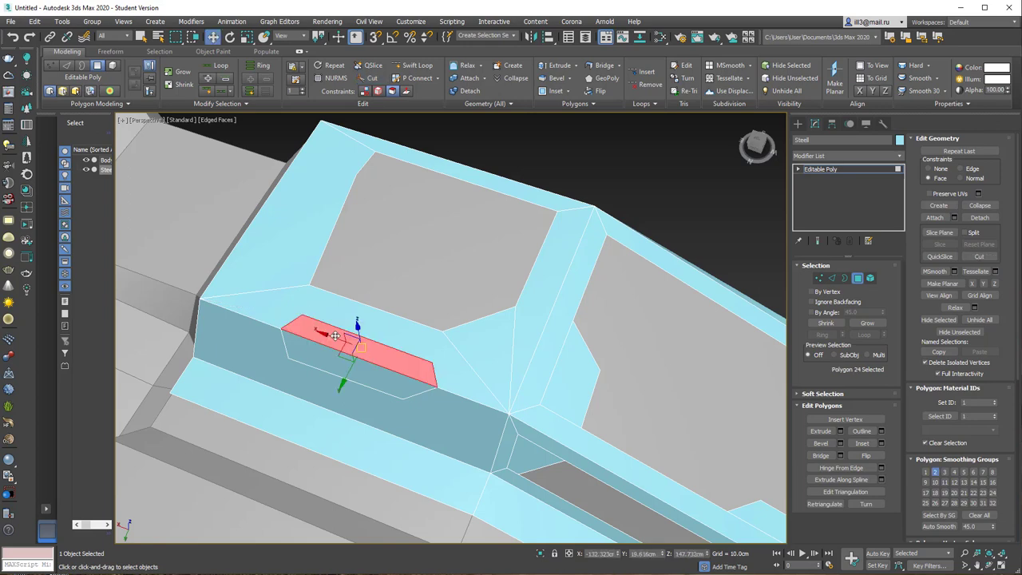
key(Delete)
mouse_move(461, 365)
alt+middle_down()
mouse_move(447, 311)
mouse_move(385, 307)
mouse_move(464, 321)
mouse_move(543, 396)
alt+middle_up()
scroll(543, 397, up, 3)
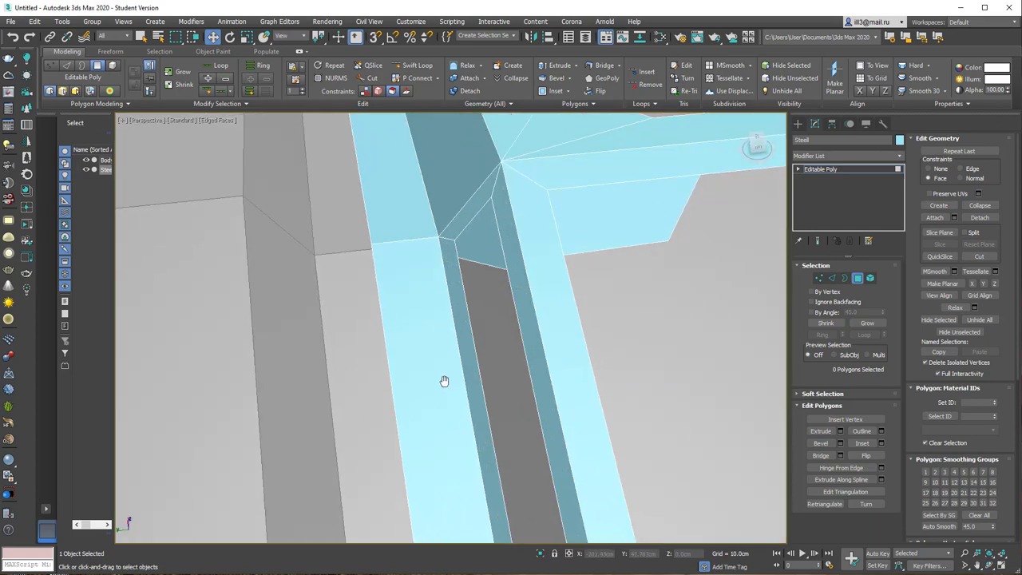
alt+middle_drag(440, 384, 410, 365)
Use Cut to draw new edges across the steel beam
right_click(390, 270)
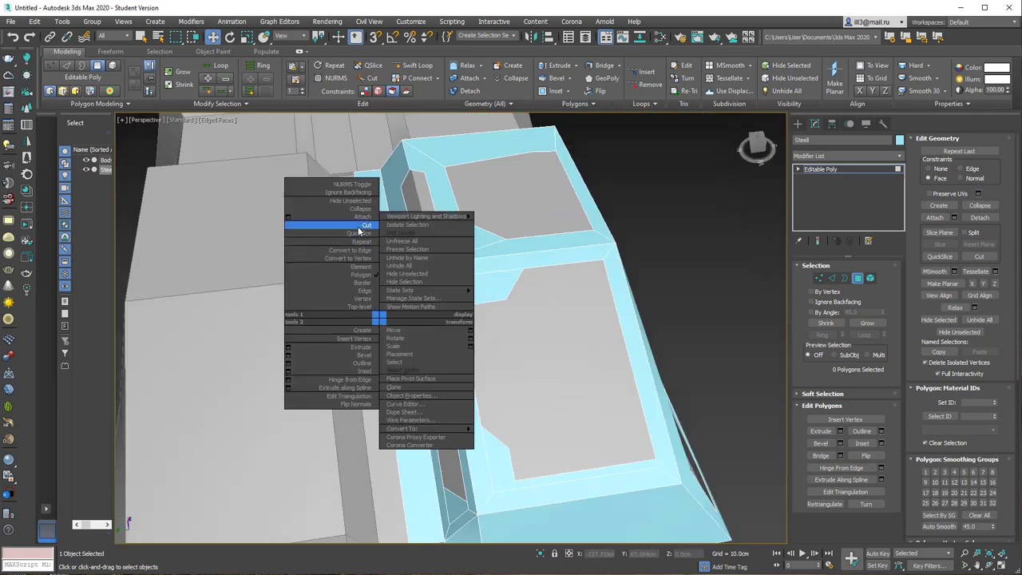
click(359, 228)
scroll(390, 311, up, 2)
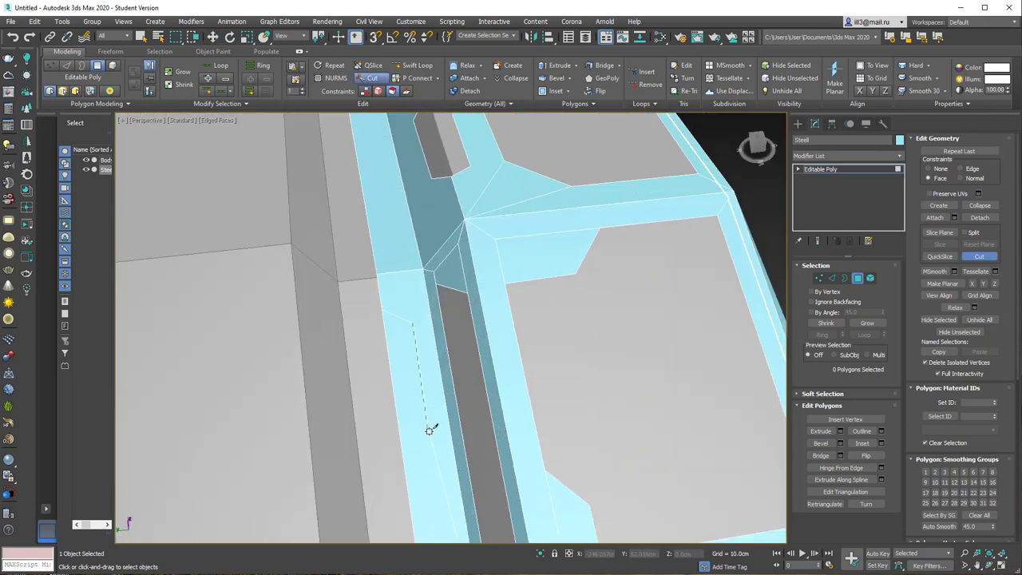
alt+middle_drag(404, 394, 410, 352)
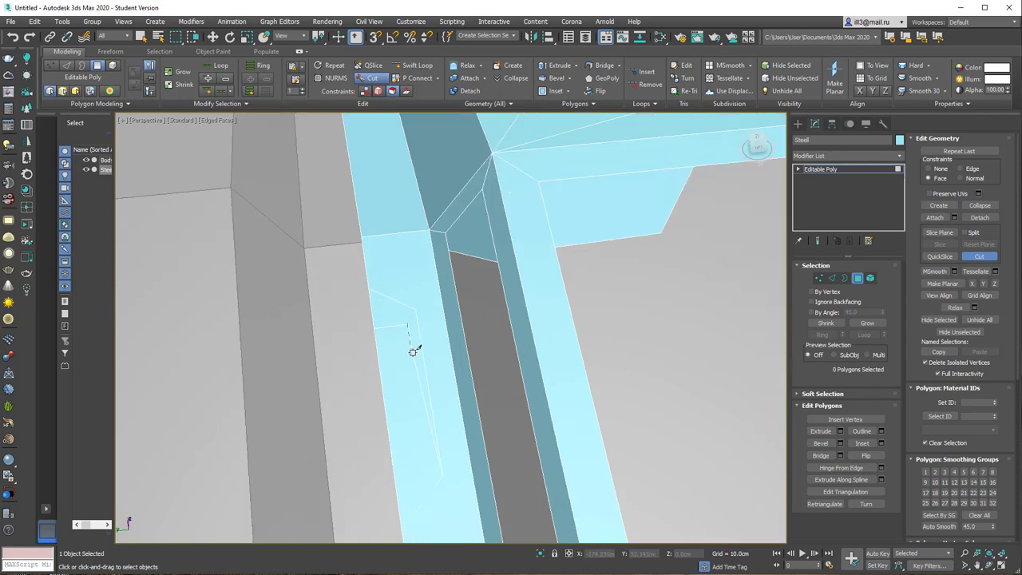
Delete the newly cut polygon from the beam and select the small square polygon
key(w)
click(387, 351)
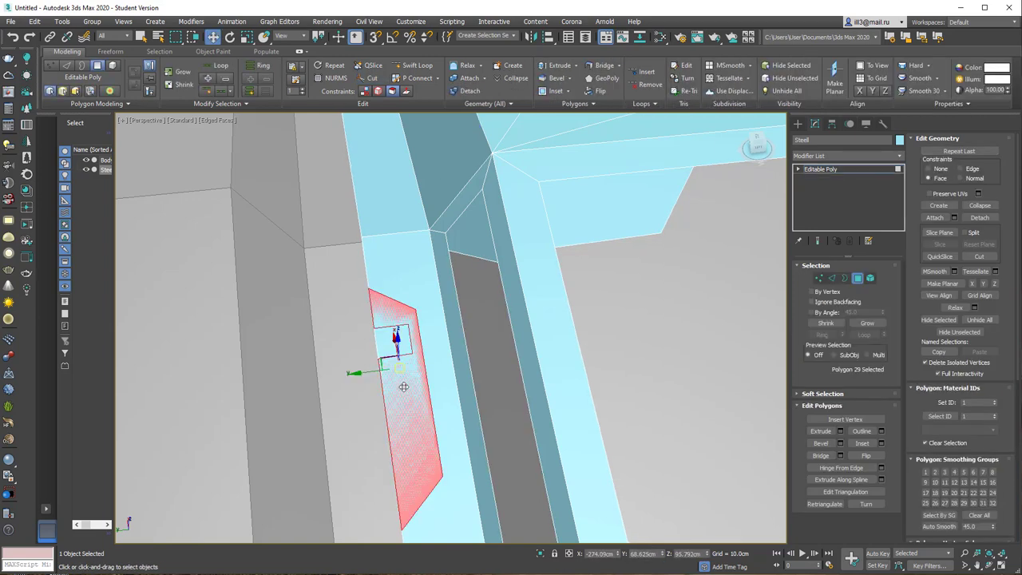
key(Delete)
mouse_move(392, 342)
alt+middle_down()
mouse_move(430, 316)
mouse_move(562, 366)
alt+middle_up()
click(562, 367)
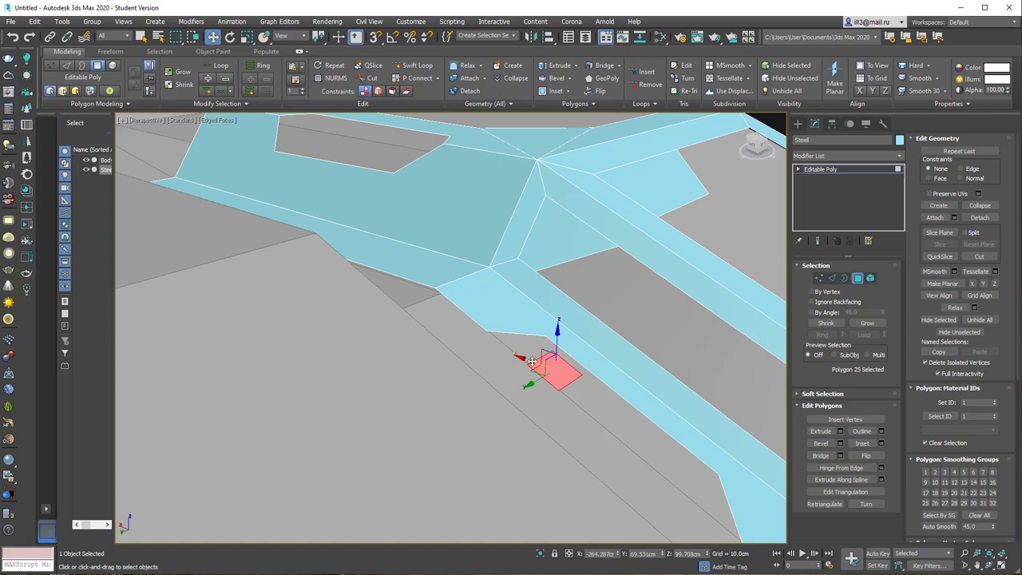
Rotate and scale the small square plate along its Local axes
click(292, 36)
click(287, 77)
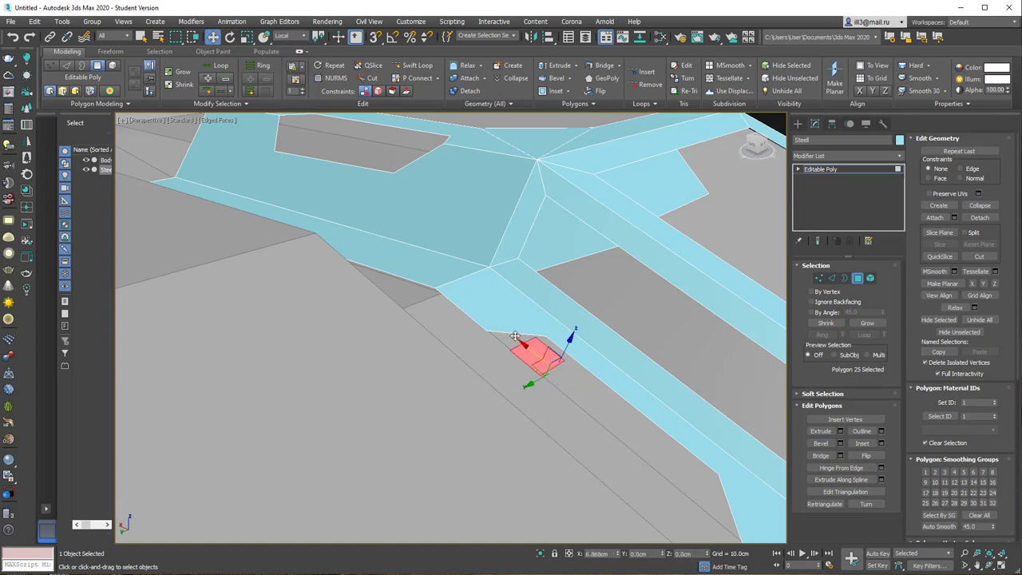
mouse_move(515, 337)
alt+middle_down()
mouse_move(593, 338)
mouse_move(657, 384)
mouse_move(548, 346)
mouse_move(775, 312)
alt+middle_up()
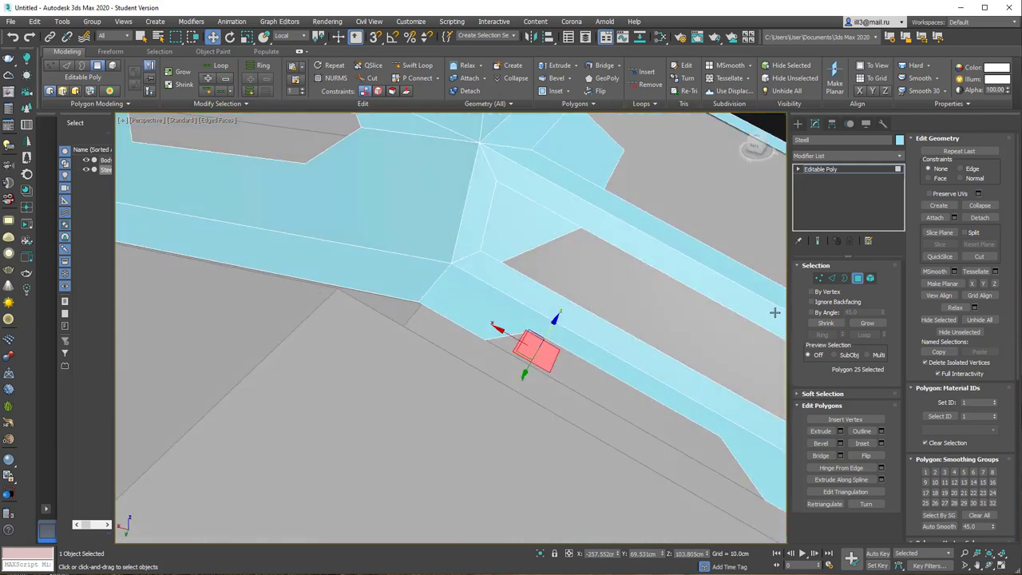
key(e)
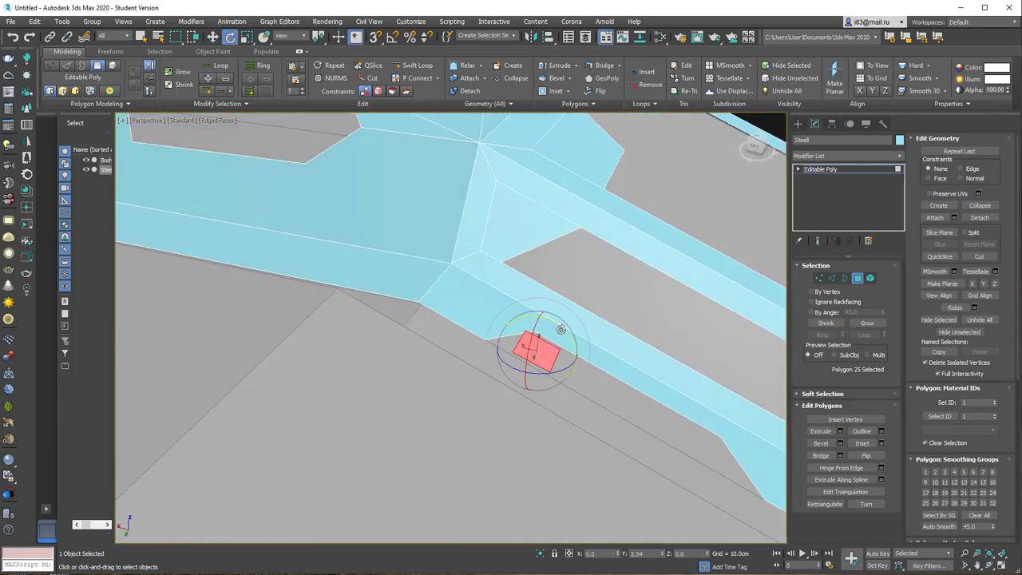
key(r)
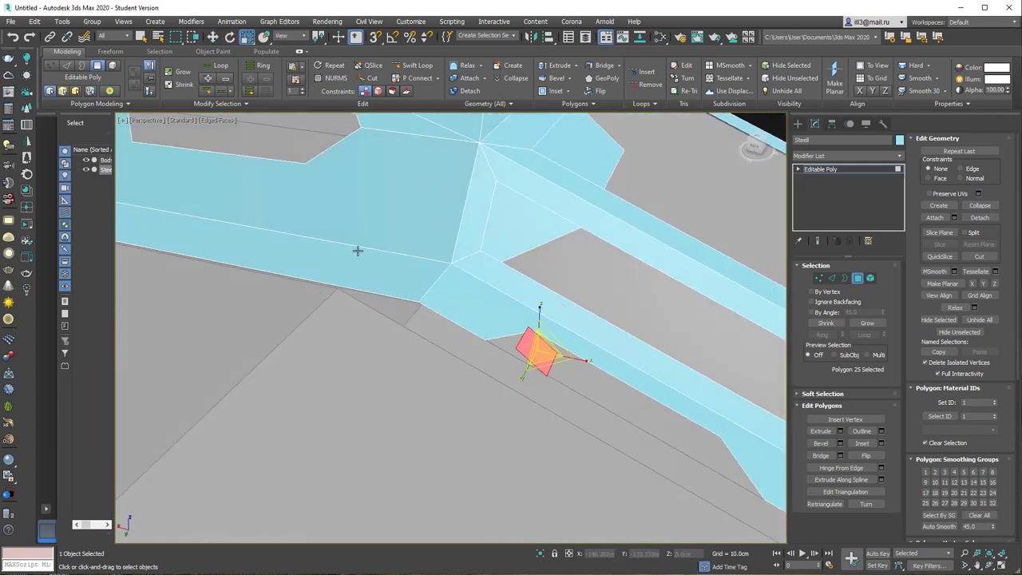
click(298, 36)
click(294, 78)
mouse_move(497, 320)
alt+middle_down()
mouse_move(639, 371)
mouse_move(640, 385)
alt+middle_up()
With View axes, Shift-move two copies of the plate along the beam as Clone To Element
key(w)
click(297, 36)
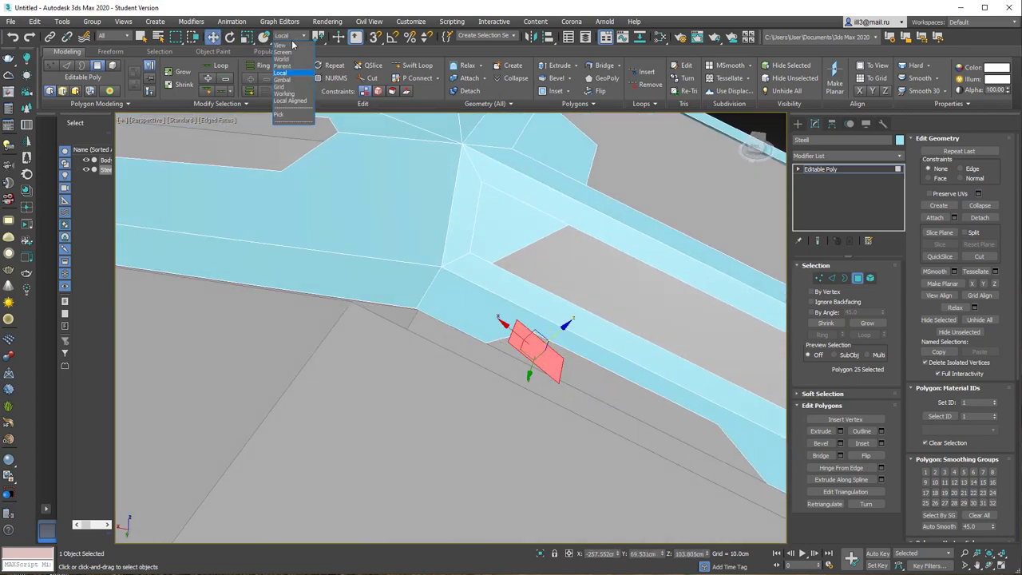
click(288, 46)
mouse_move(575, 351)
alt+middle_down()
mouse_move(616, 366)
mouse_move(620, 388)
alt+middle_up()
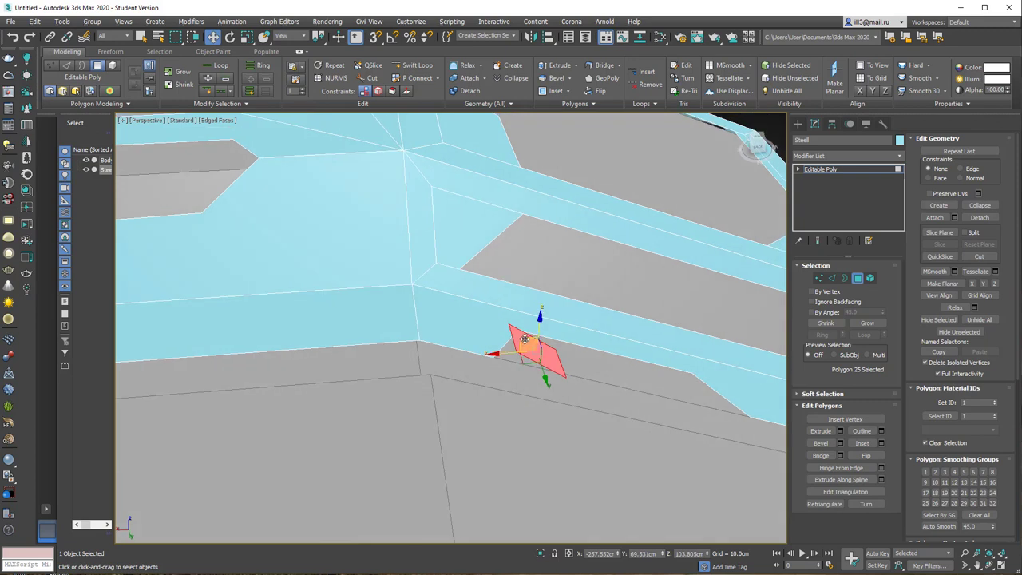
ctrl+click(560, 348)
shift+drag(559, 349, 540, 320)
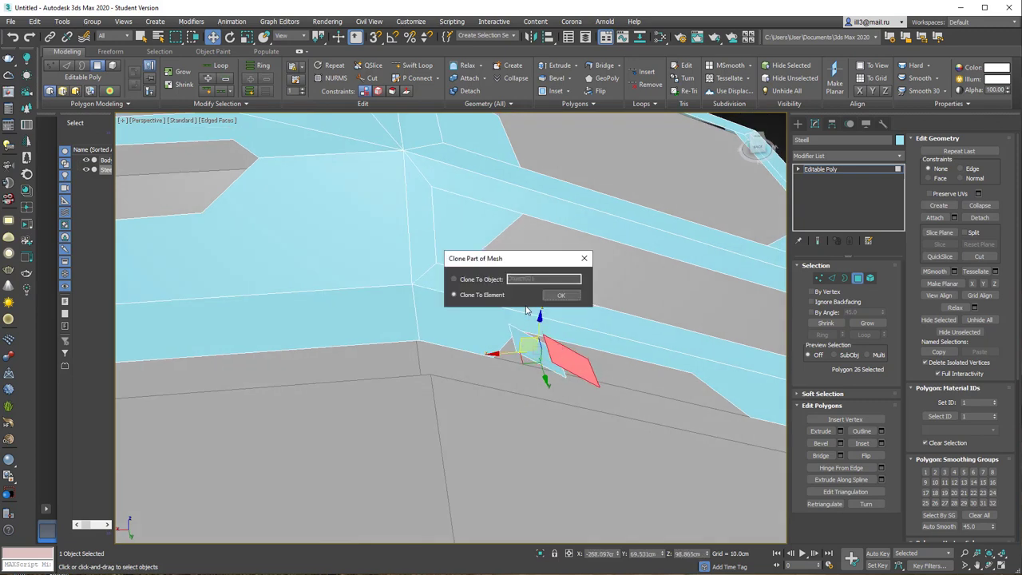
click(558, 295)
shift+drag(579, 351, 617, 357)
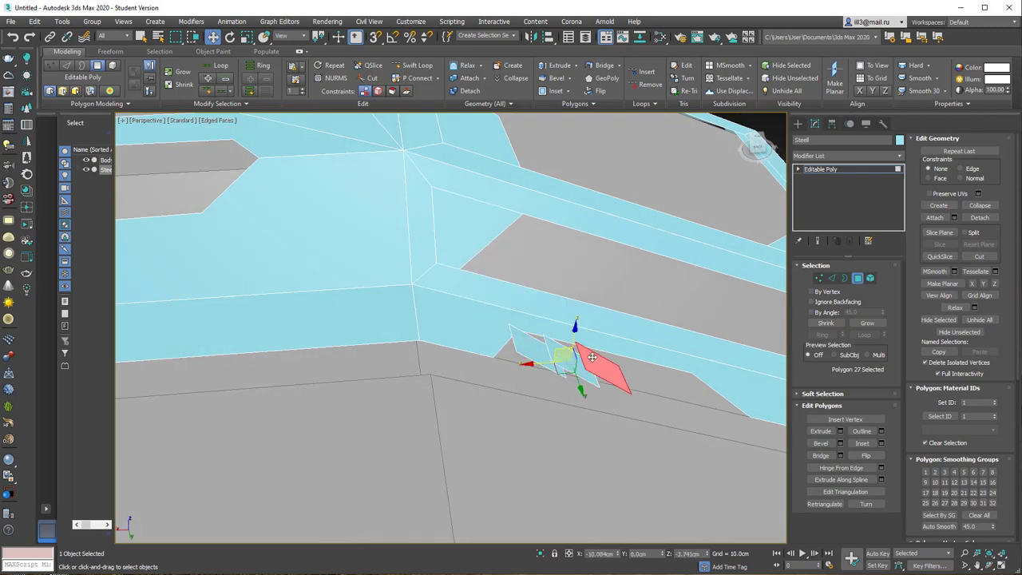
click(563, 296)
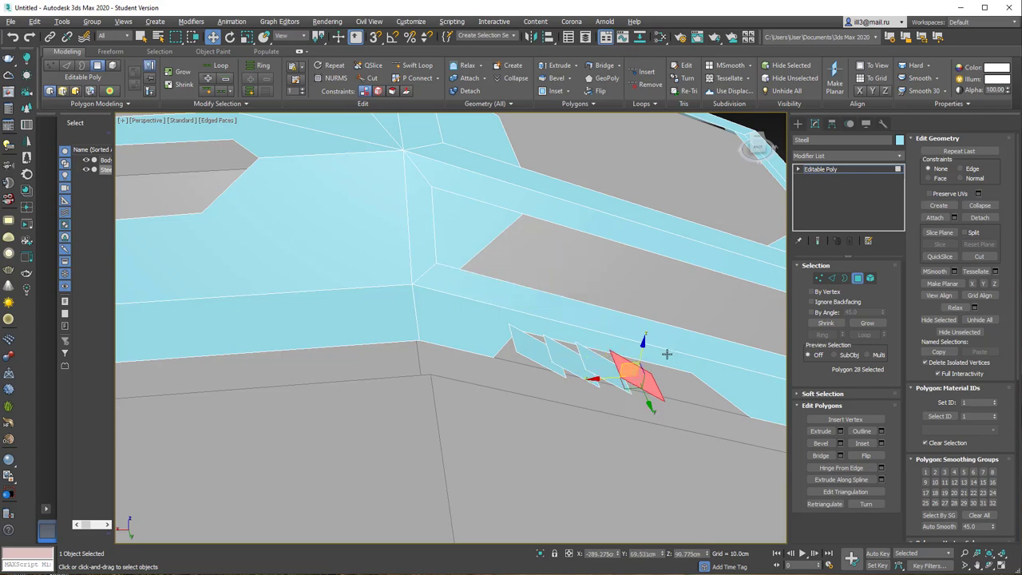
Add another cloned fin further along the beam and inspect the row of fins
alt+middle_drag(628, 367, 634, 364)
shift+drag(639, 369, 687, 392)
key(Return)
key(Return)
mouse_move(687, 391)
alt+middle_down()
mouse_move(626, 345)
mouse_move(628, 367)
mouse_move(506, 353)
mouse_move(559, 423)
mouse_move(619, 422)
mouse_move(597, 415)
mouse_move(597, 451)
mouse_move(635, 416)
mouse_move(738, 430)
mouse_move(663, 412)
mouse_move(588, 436)
mouse_move(723, 402)
mouse_move(592, 394)
mouse_move(664, 392)
mouse_move(568, 358)
mouse_move(328, 345)
mouse_move(404, 343)
mouse_move(373, 340)
mouse_move(405, 369)
alt+middle_up()
scroll(506, 357, down, 10)
key(2)
Select the Body's two side polygons in Polygon mode, undoing an accidental deletion
scroll(372, 340, up, 3)
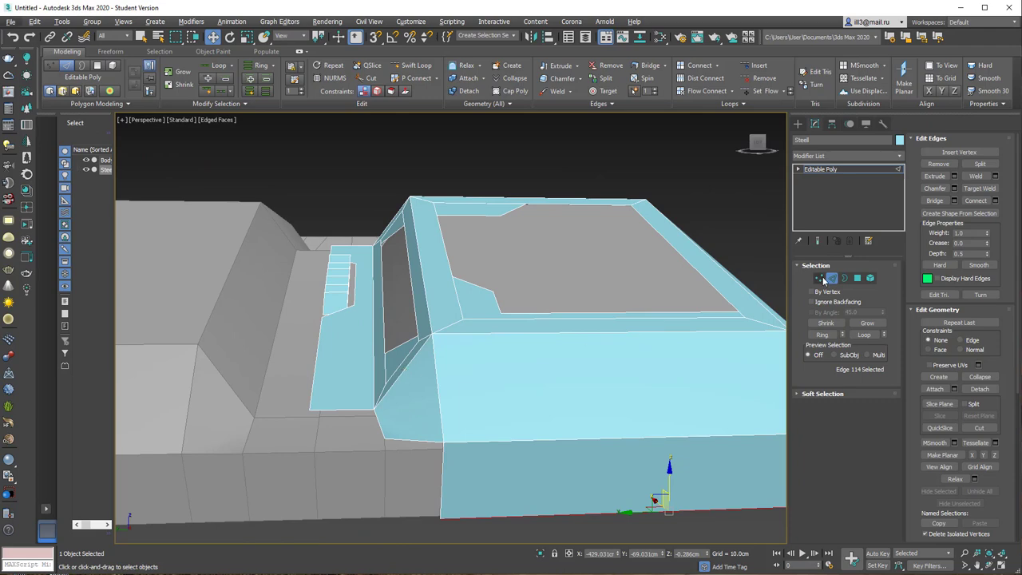
click(823, 279)
click(383, 368)
mouse_move(383, 368)
alt+middle_down()
mouse_move(431, 372)
mouse_move(389, 378)
alt+middle_up()
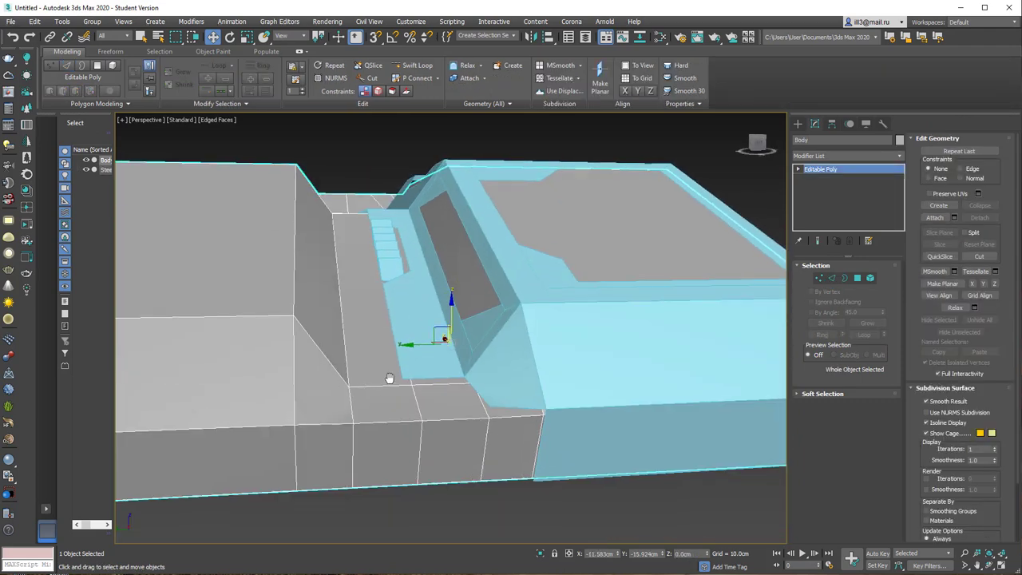
key(4)
click(404, 422)
key(Delete)
scroll(447, 413, up, 5)
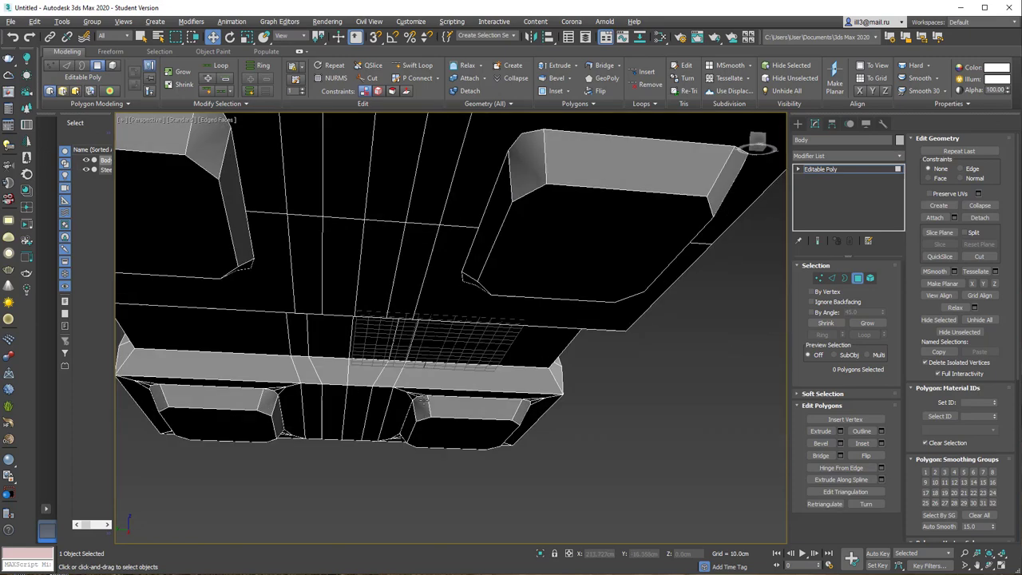
scroll(405, 325, down, 5)
alt+middle_drag(405, 325, 407, 279)
key(ctrl+z)
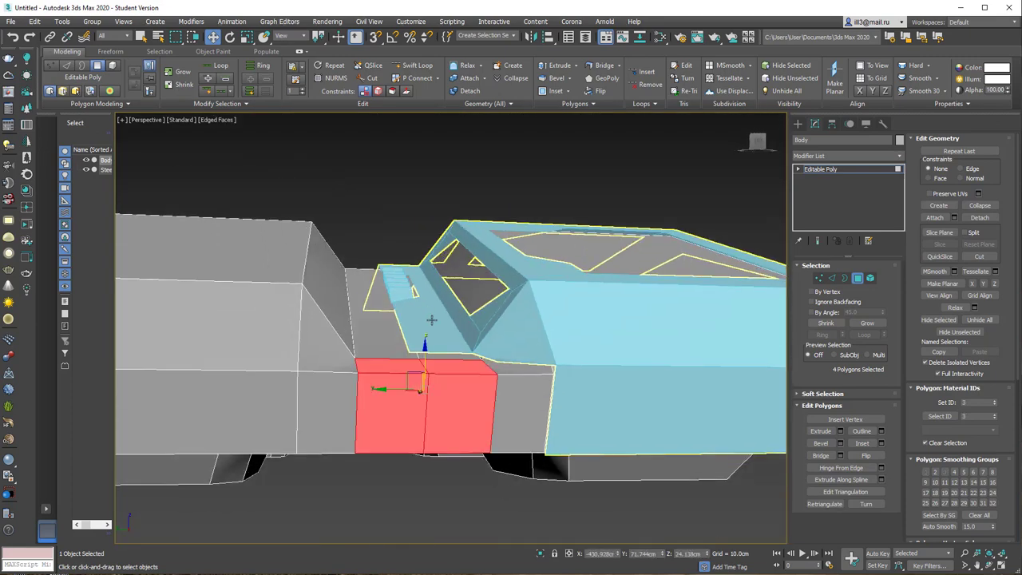
Extrude the selected polygons inward by -16.299 cm and clear the selection
mouse_move(431, 319)
alt+middle_down()
mouse_move(447, 462)
mouse_move(465, 404)
alt+middle_up()
click(840, 431)
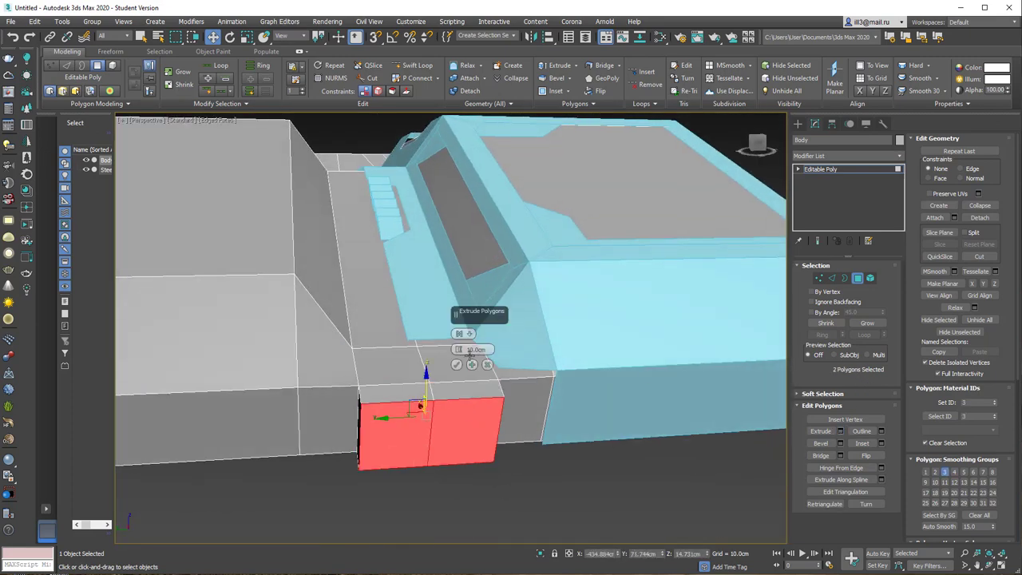
drag(458, 350, 460, 364)
mouse_move(461, 363)
alt+middle_down()
mouse_move(467, 296)
mouse_move(448, 306)
mouse_move(451, 393)
mouse_move(426, 322)
mouse_move(434, 349)
mouse_move(486, 276)
mouse_move(514, 293)
mouse_move(549, 218)
alt+middle_up()
click(456, 364)
click(403, 351)
key(ctrl+d)
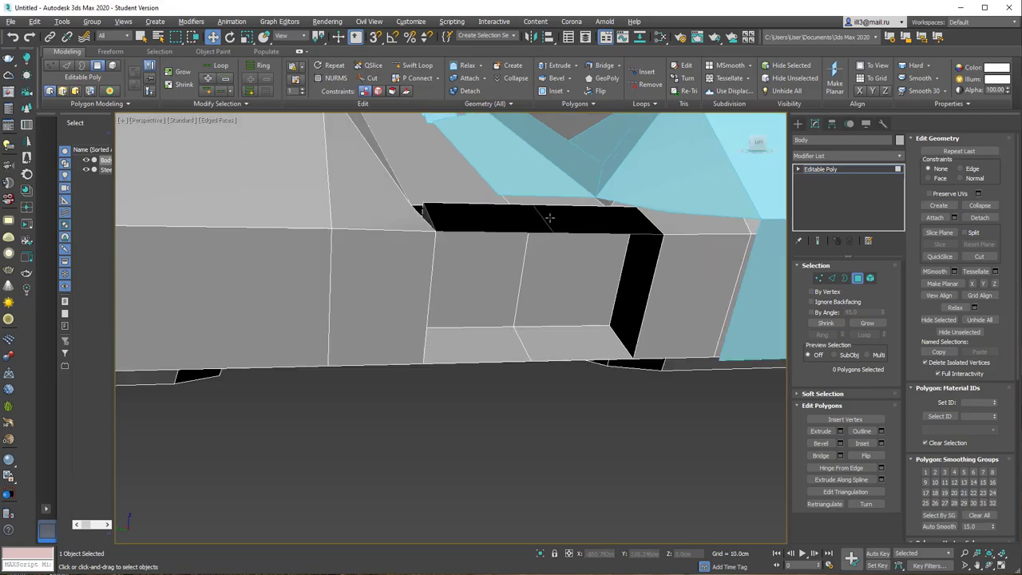
Delete the Body polygons beside the black recess to open a hole
key(alt+z)
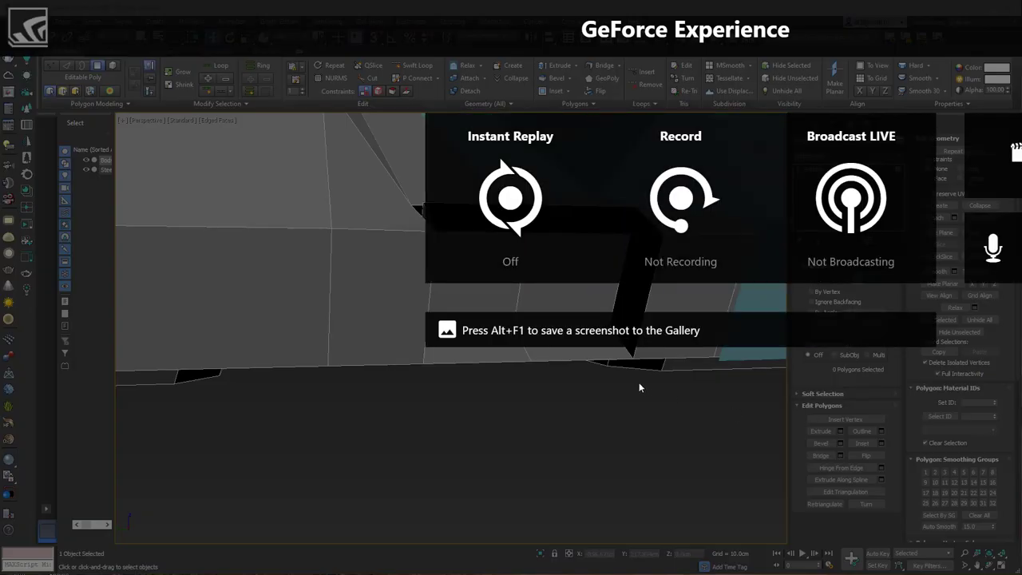
key(alt+z)
mouse_move(572, 258)
alt+middle_down()
mouse_move(538, 326)
mouse_move(548, 199)
mouse_move(620, 373)
alt+middle_up()
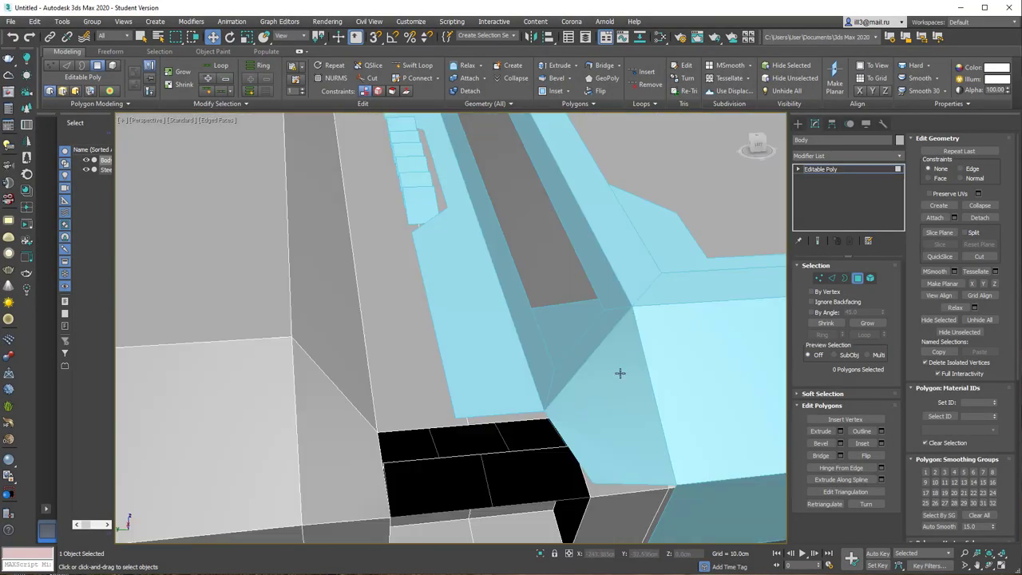
click(598, 460)
mouse_move(598, 461)
alt+middle_down()
mouse_move(393, 365)
mouse_move(410, 360)
mouse_move(404, 327)
mouse_move(504, 448)
mouse_move(436, 379)
alt+middle_up()
ctrl+click(403, 325)
key(Delete)
key(z)
scroll(504, 447, up, 5)
Lower the two top edges of the recess by about 4.4 cm
key(2)
click(413, 230)
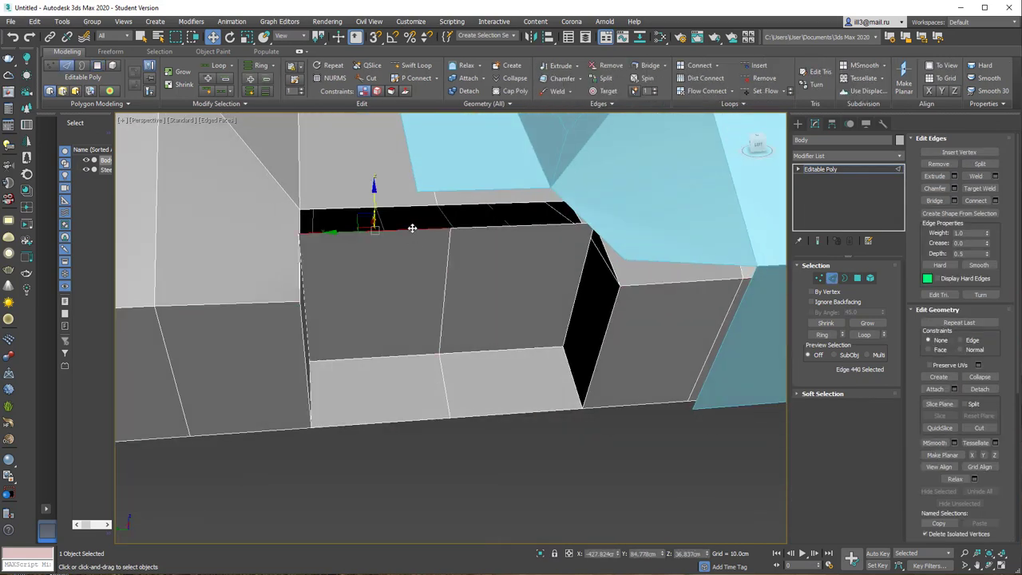
ctrl+click(448, 228)
drag(447, 216, 456, 227)
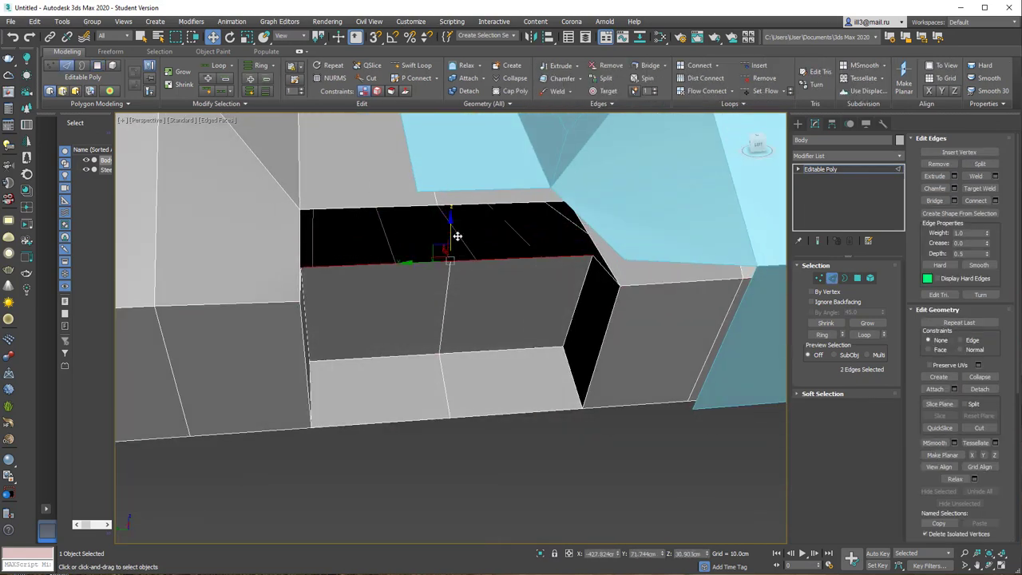
alt+middle_drag(456, 227, 537, 200)
In Vertex mode, frame the black gap and select the vertex at its right corner
key(1)
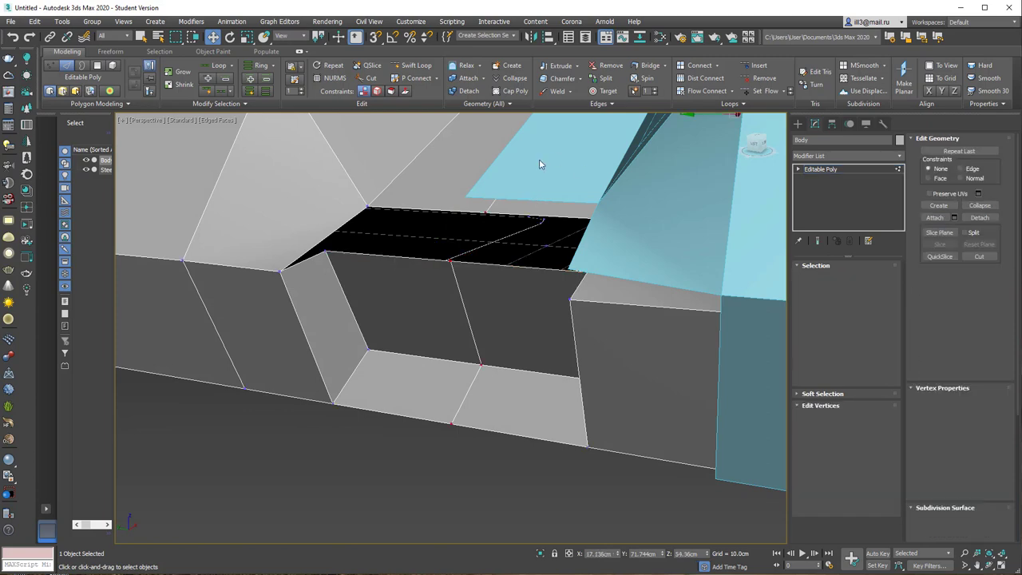
scroll(369, 215, up, 5)
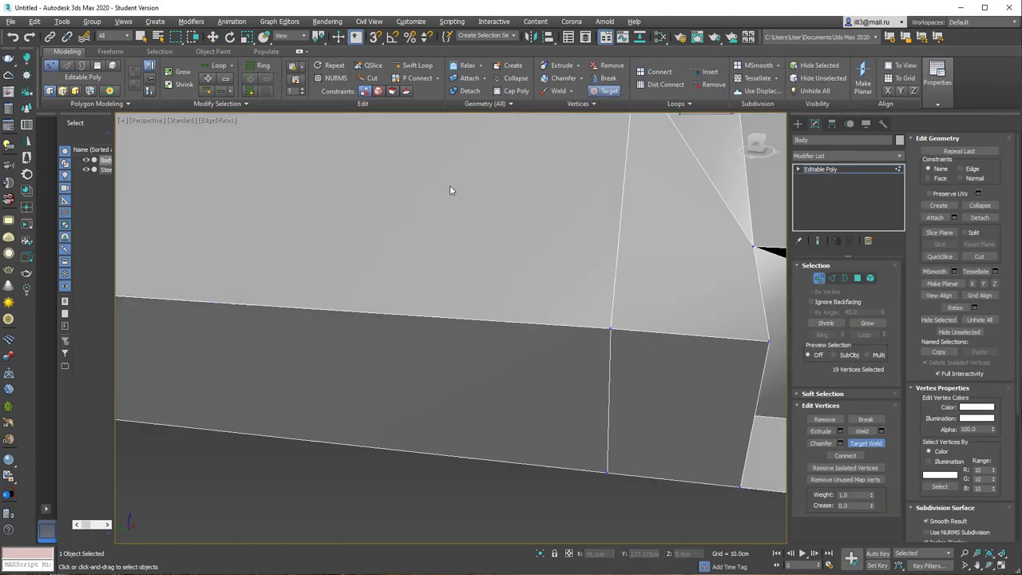
scroll(449, 185, down, 3)
mouse_move(320, 247)
alt+middle_down()
mouse_move(565, 308)
mouse_move(528, 226)
alt+middle_up()
scroll(527, 226, down, 1)
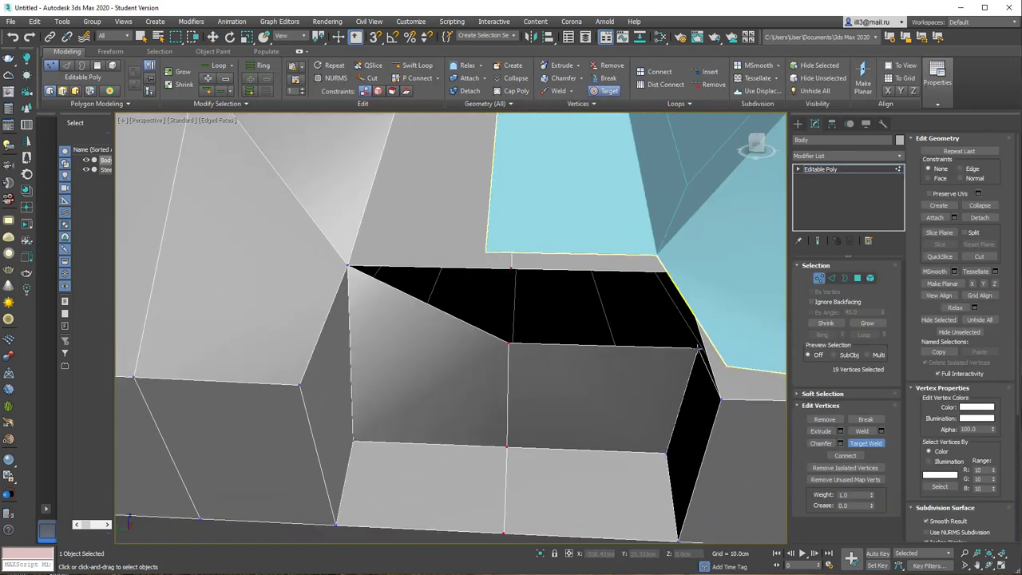
scroll(597, 409, down, 10)
click(698, 334)
scroll(623, 375, up, 4)
scroll(623, 399, up, 4)
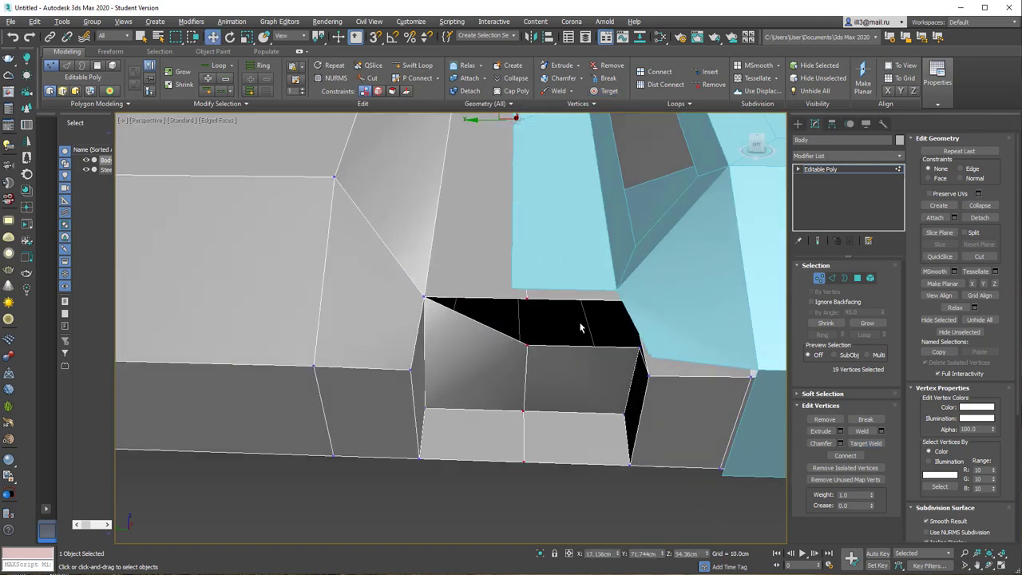
scroll(639, 447, up, 2)
click(703, 364)
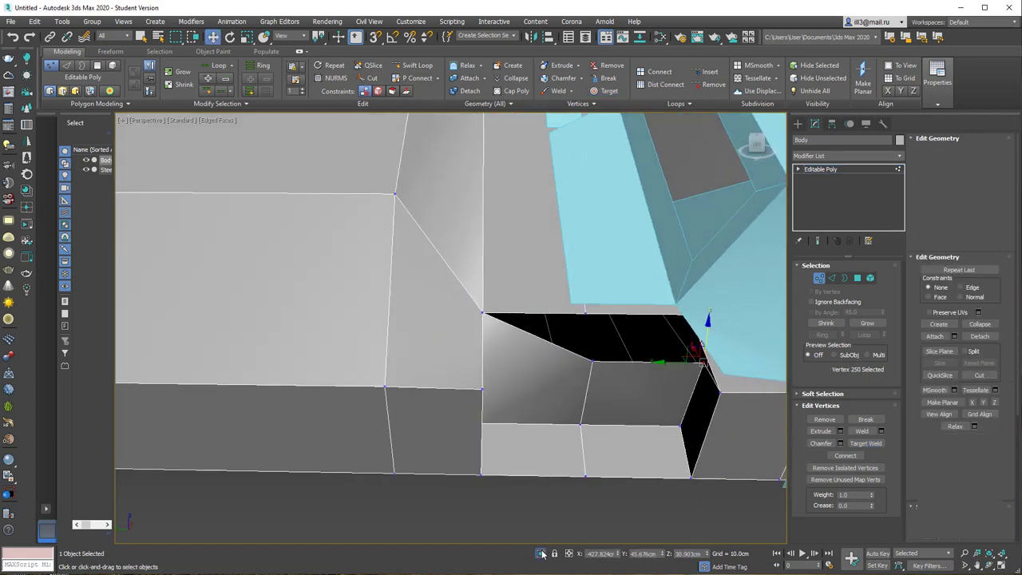
Target Weld the gap's corner vertices together to close the hole
alt+middle_drag(703, 365, 596, 403)
click(605, 90)
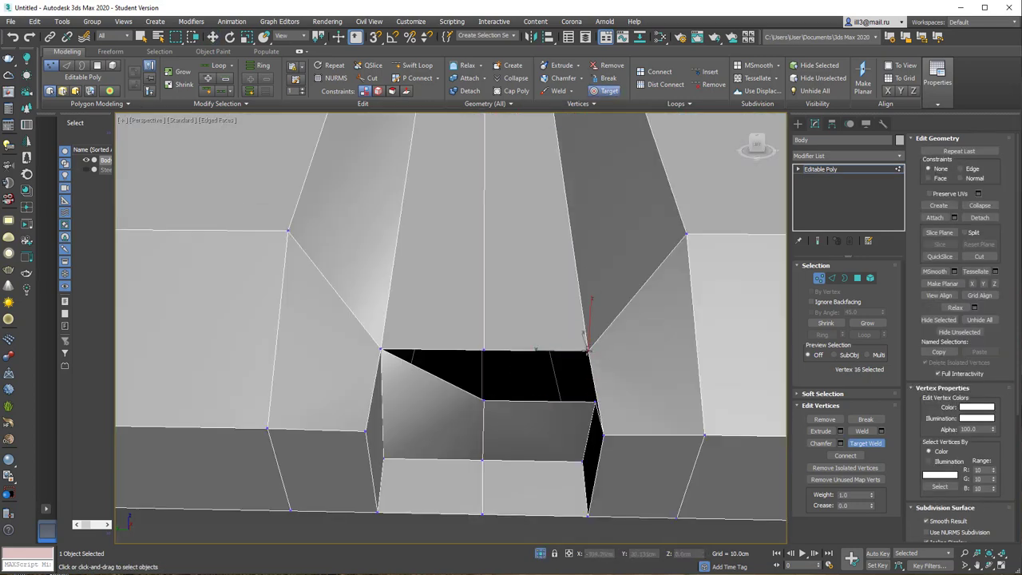
click(594, 404)
key(ctrl+z)
click(483, 400)
click(484, 349)
alt+middle_drag(484, 349, 516, 303)
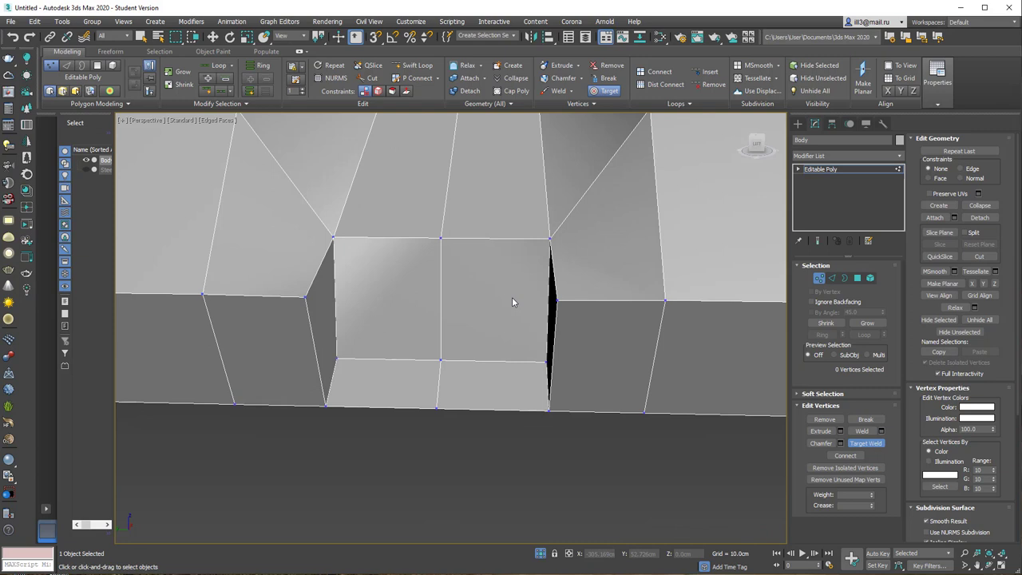
Move the middle bottom vertex of the recess upward
key(w)
click(441, 359)
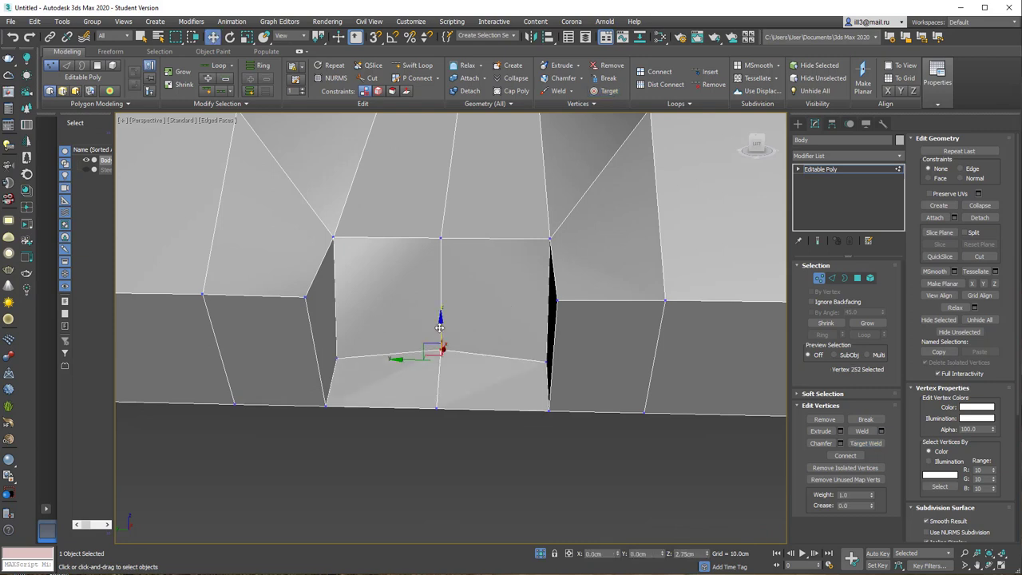
drag(442, 340, 442, 315)
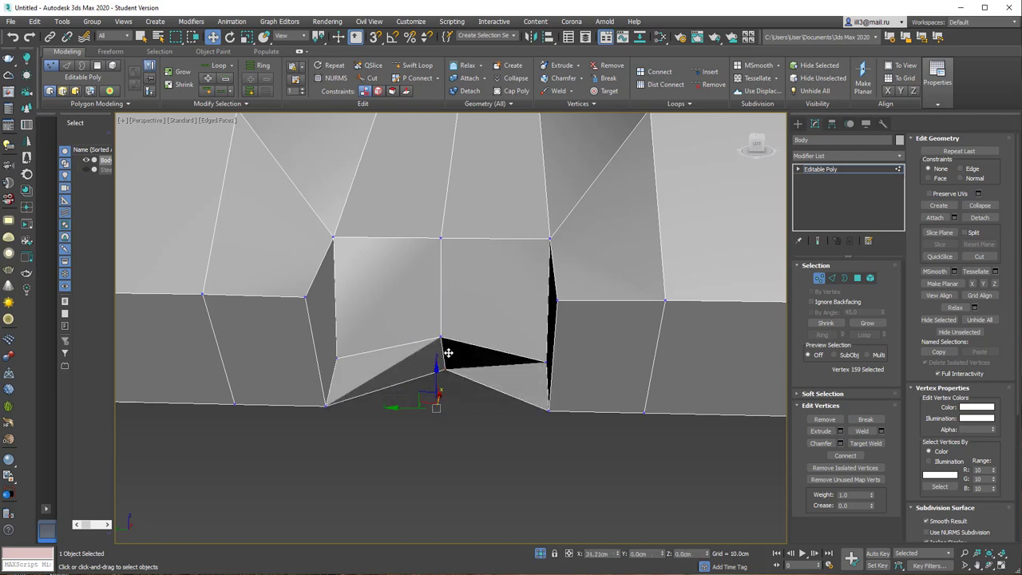
drag(441, 397, 468, 415)
alt+middle_drag(468, 415, 470, 400)
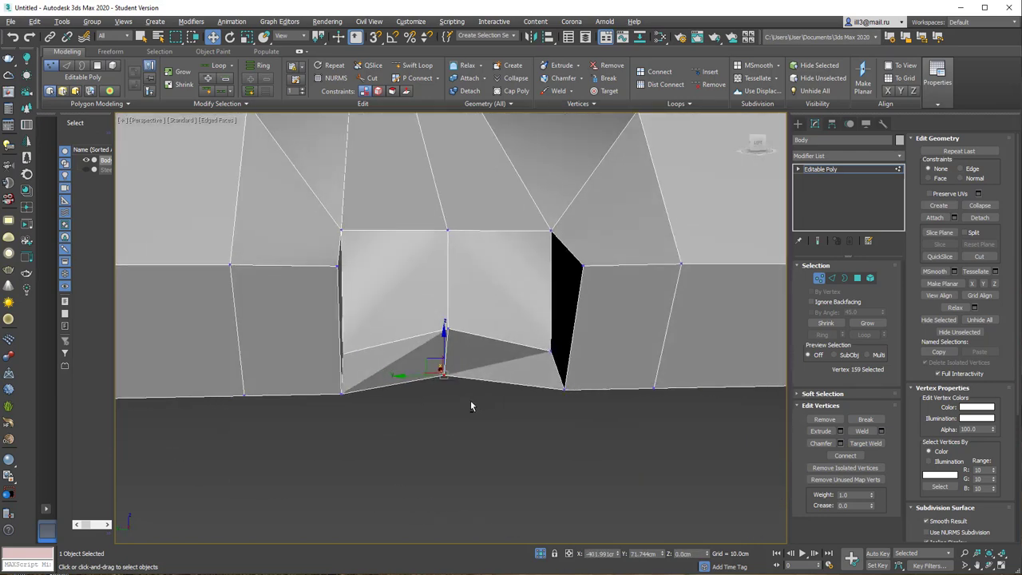
Select all Body polygons, apply a smoothing group, and deselect them
click(856, 278)
click(942, 526)
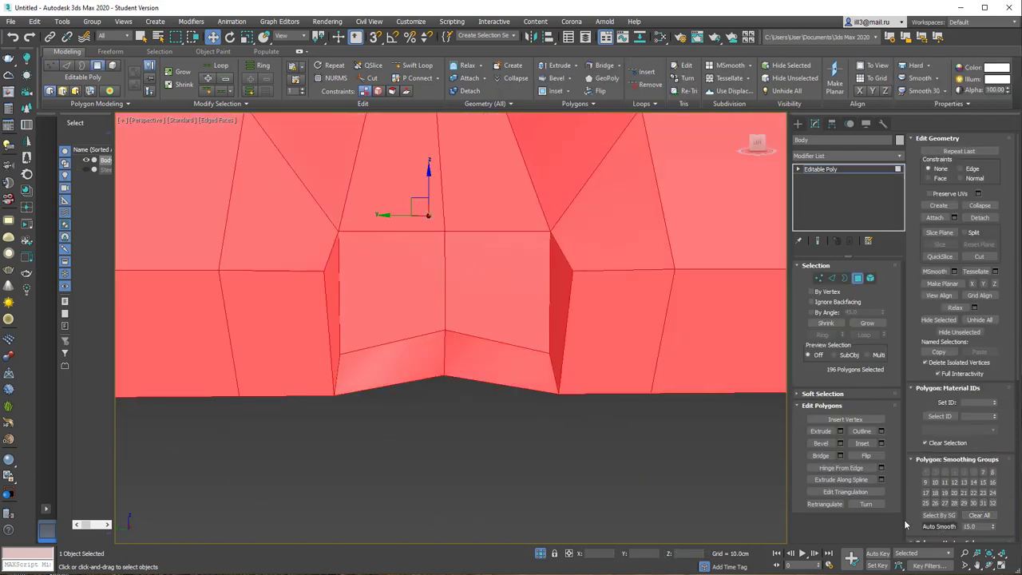
click(592, 482)
Select the cyan Steel armor object and move in close to its edge
scroll(584, 357, up, 4)
scroll(607, 272, down, 3)
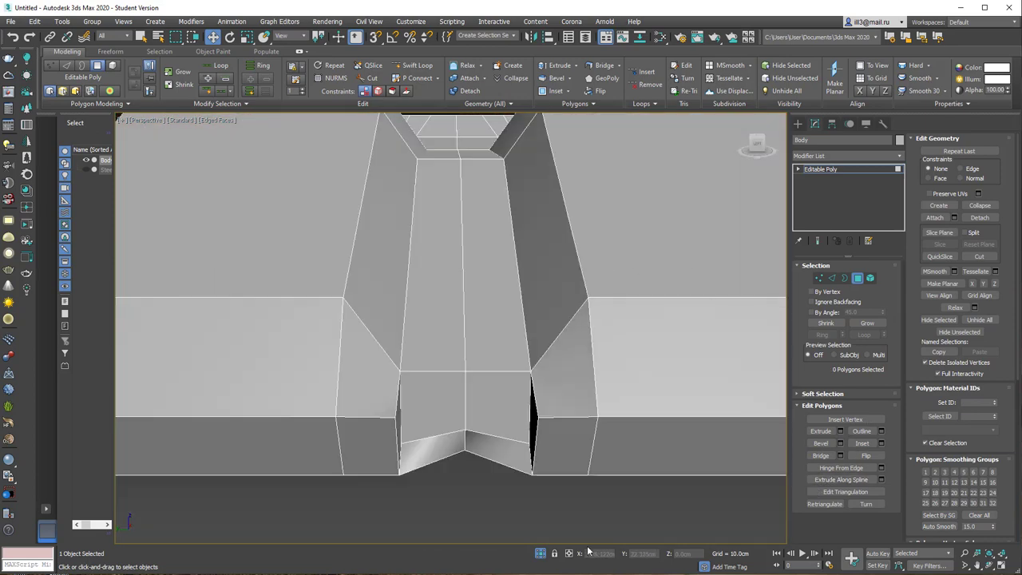
alt+middle_drag(608, 272, 589, 348)
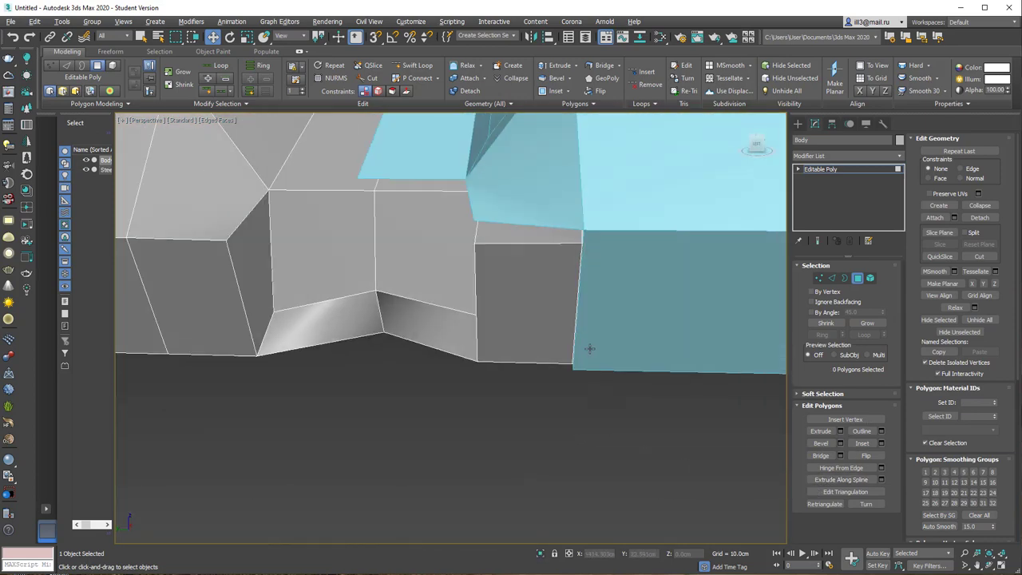
click(671, 248)
mouse_move(671, 247)
alt+middle_down()
mouse_move(662, 311)
mouse_move(613, 315)
mouse_move(669, 304)
mouse_move(663, 330)
mouse_move(667, 319)
mouse_move(676, 338)
mouse_move(599, 285)
mouse_move(611, 276)
mouse_move(274, 286)
alt+middle_up()
Shift-drag the armor panel's bottom border edge to create a new face around the corner
key(1)
right_click(305, 264)
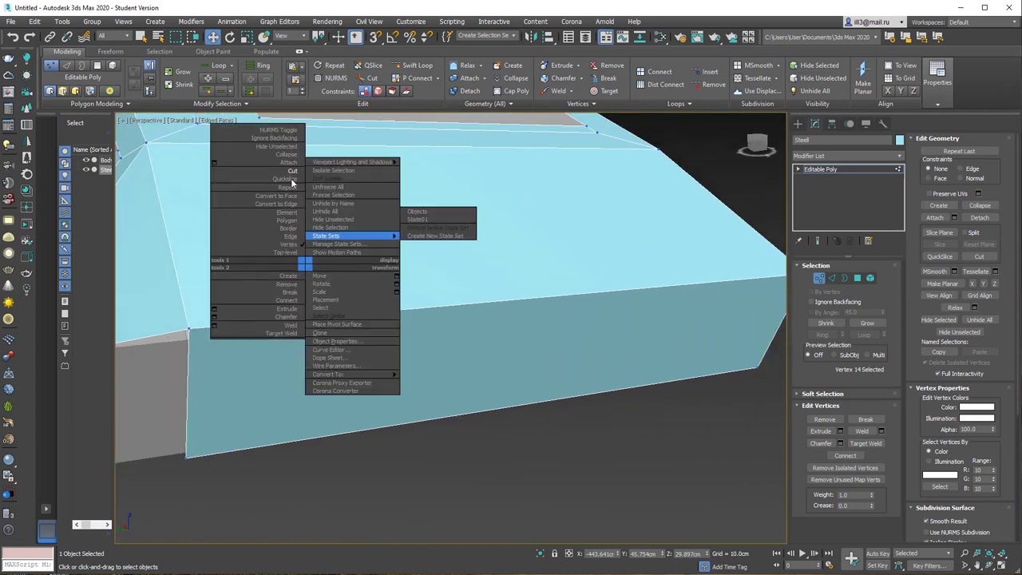
click(289, 220)
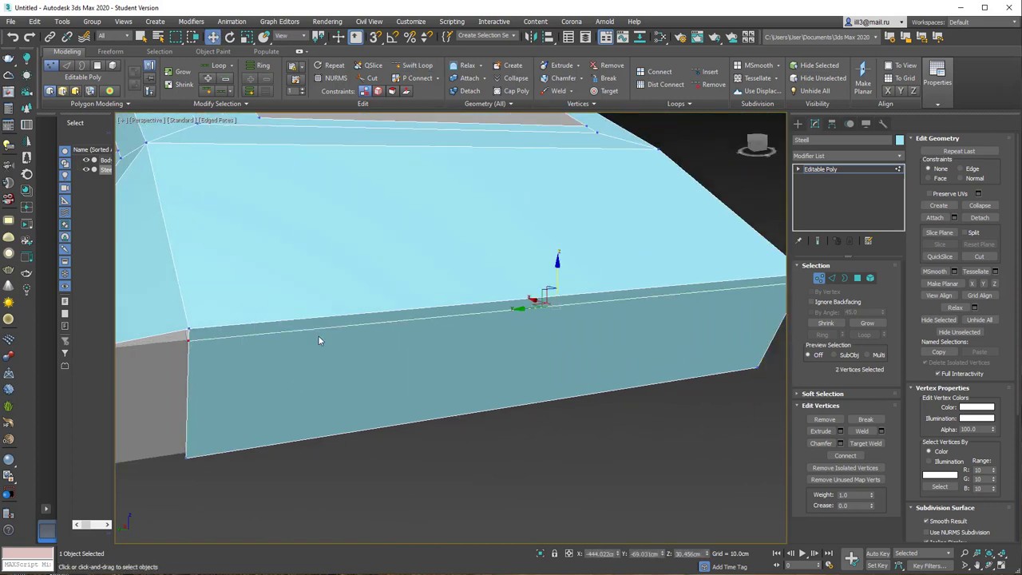
alt+middle_drag(301, 327, 450, 359)
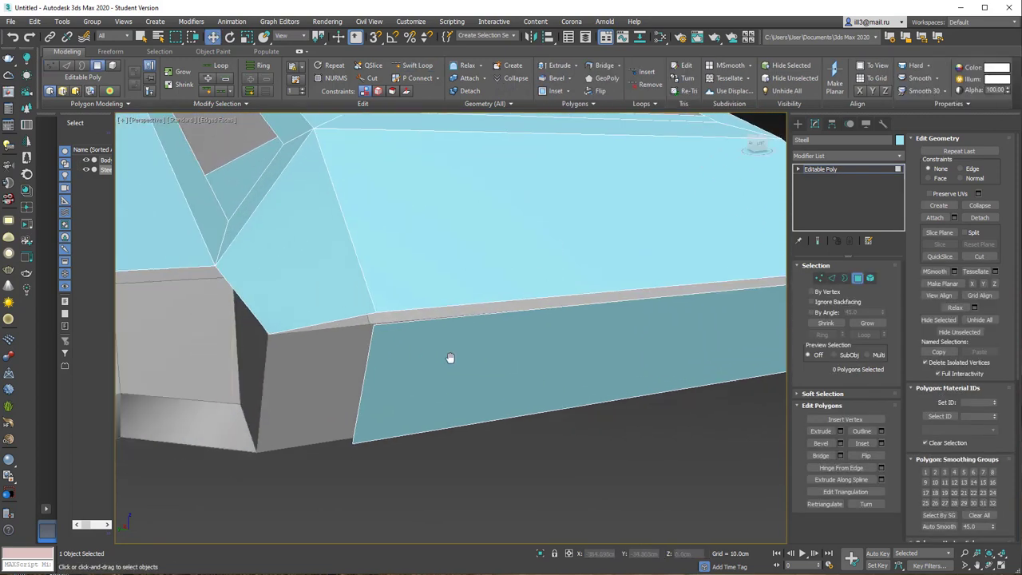
key(2)
click(367, 366)
shift+drag(347, 389, 239, 392)
alt+middle_drag(249, 392, 279, 338)
Select the new face's corner vertex, toggling the move axes between Local and View
key(1)
click(266, 320)
mouse_move(309, 297)
alt+middle_down()
mouse_move(292, 305)
mouse_move(303, 336)
alt+middle_up()
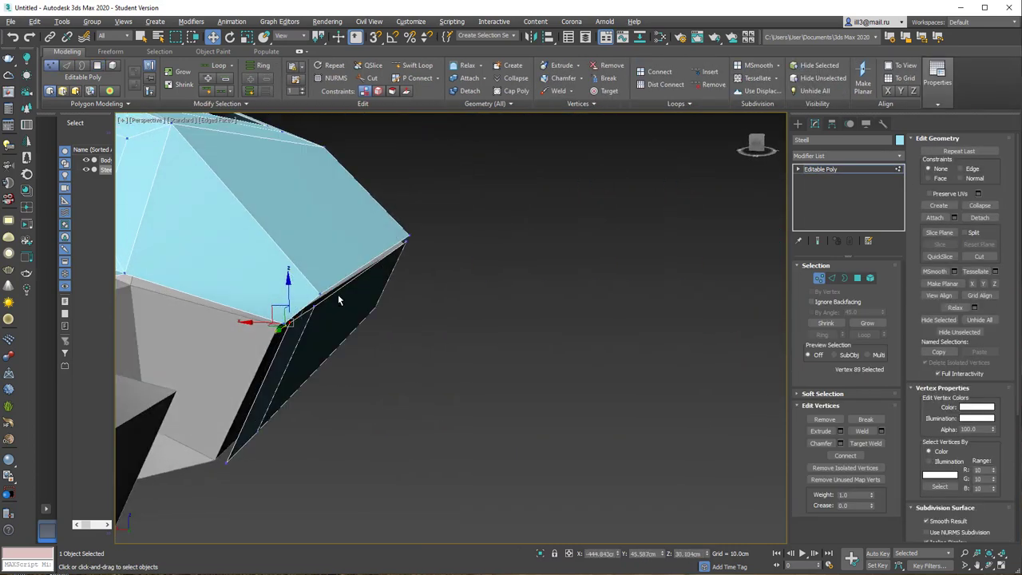
click(281, 36)
click(289, 75)
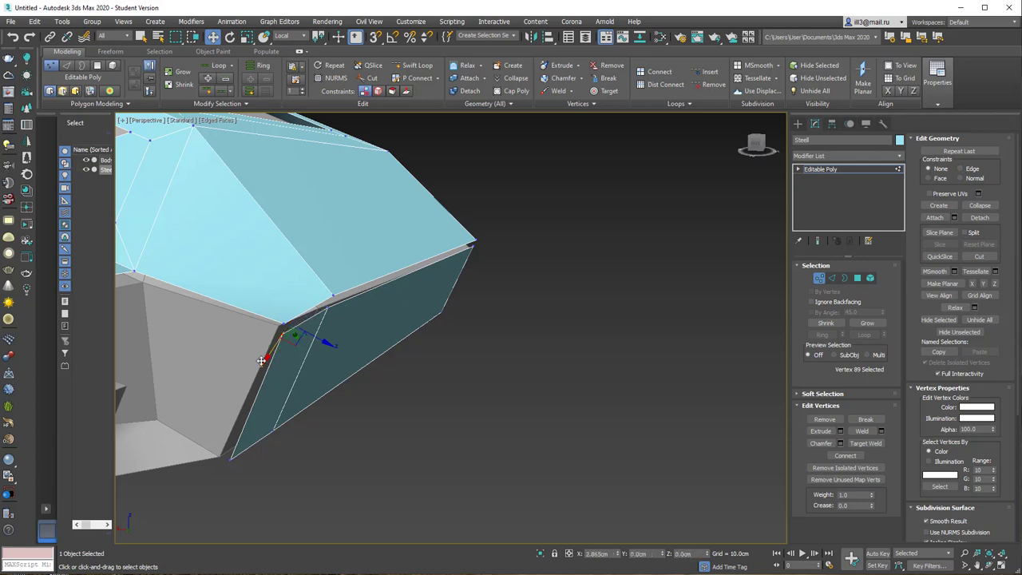
alt+middle_drag(262, 361, 276, 285)
mouse_move(259, 361)
alt+middle_down()
mouse_move(262, 441)
mouse_move(335, 361)
mouse_move(331, 392)
alt+middle_up()
click(281, 36)
click(287, 46)
Pull the lower corner vertex left in Local axes to tuck the new face against the hull
key(2)
click(281, 36)
click(281, 73)
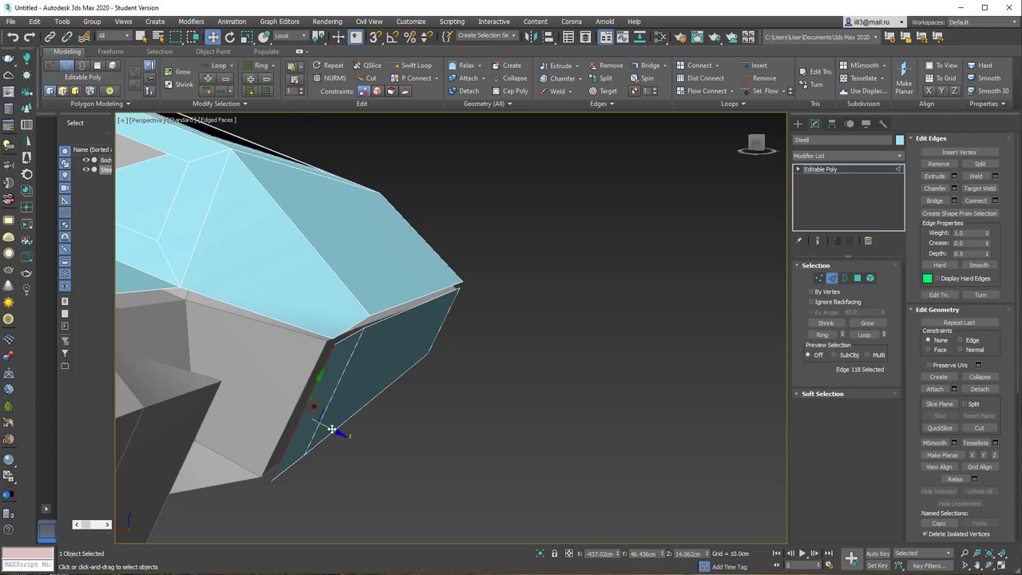
click(211, 343)
mouse_move(244, 365)
alt+middle_down()
mouse_move(309, 384)
mouse_move(312, 411)
alt+middle_up()
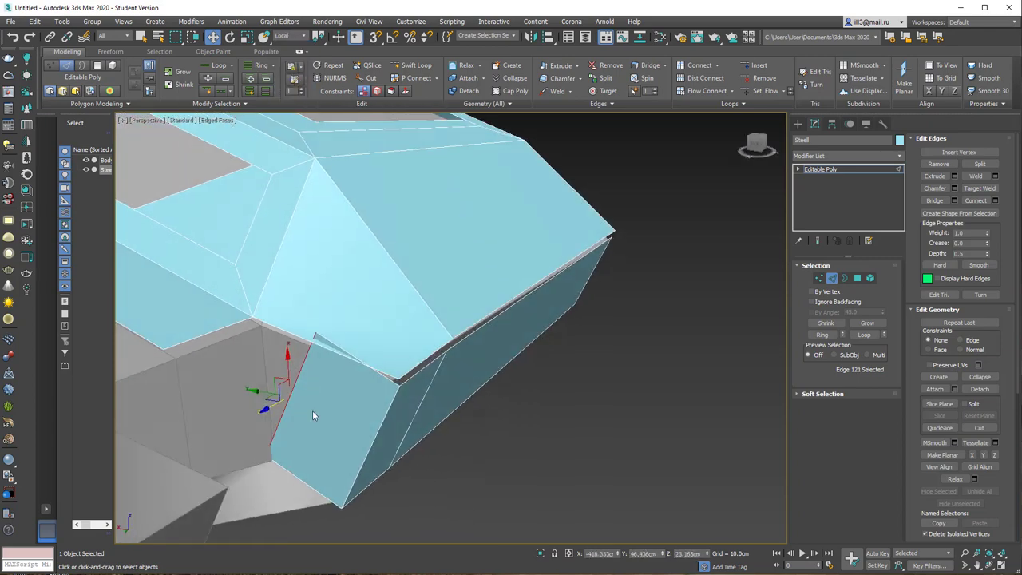
key(1)
click(342, 504)
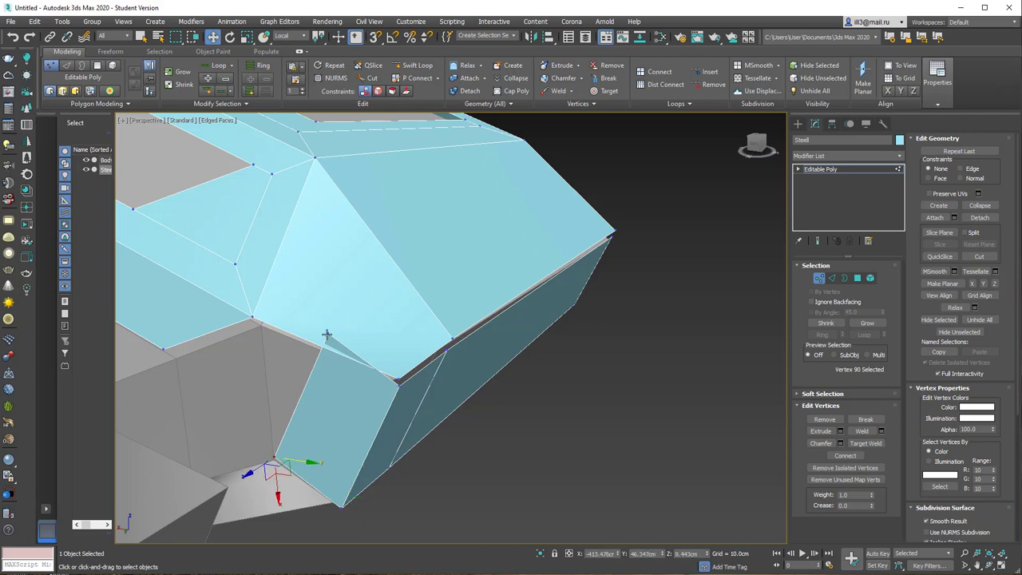
drag(329, 345, 266, 352)
alt+middle_drag(286, 317, 267, 317)
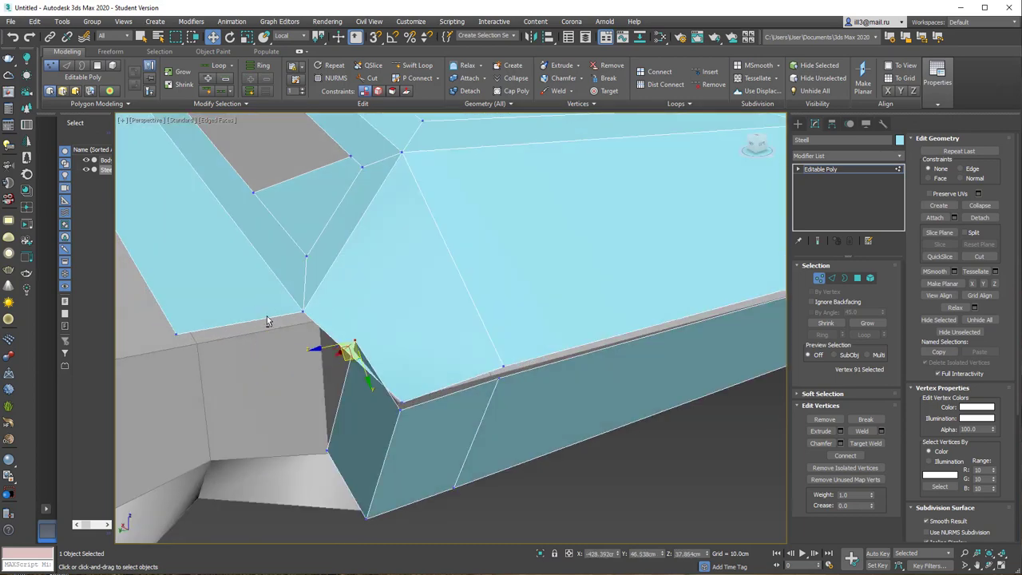
alt+middle_drag(320, 336, 343, 345)
drag(343, 347, 274, 354)
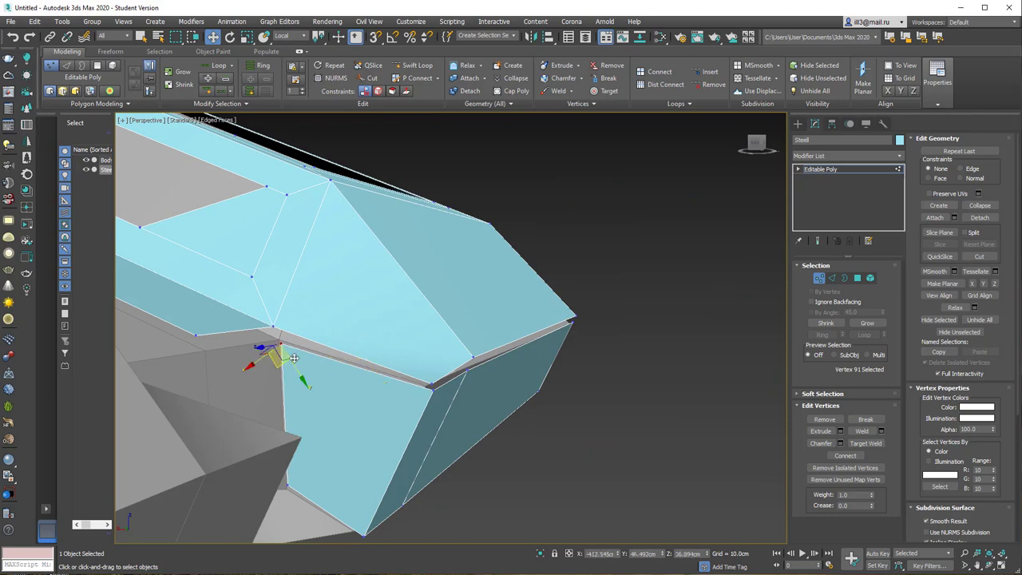
mouse_move(274, 354)
alt+middle_down()
mouse_move(387, 313)
mouse_move(308, 387)
alt+middle_up()
Shift-drag the new face's edge to extend another face down the hull
key(2)
click(283, 391)
shift+drag(272, 403, 203, 431)
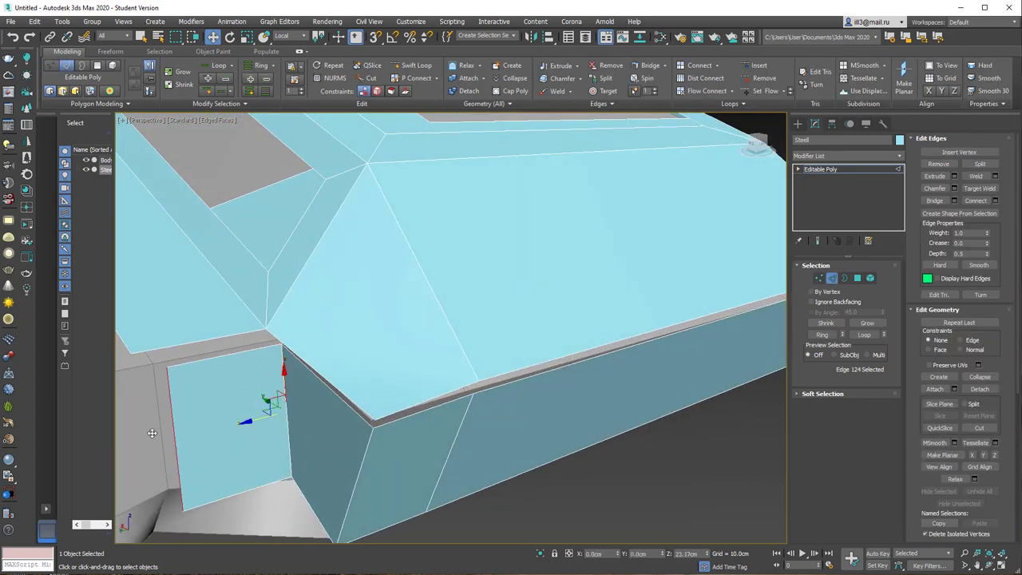
mouse_move(204, 432)
alt+middle_down()
mouse_move(262, 353)
mouse_move(229, 450)
alt+middle_up()
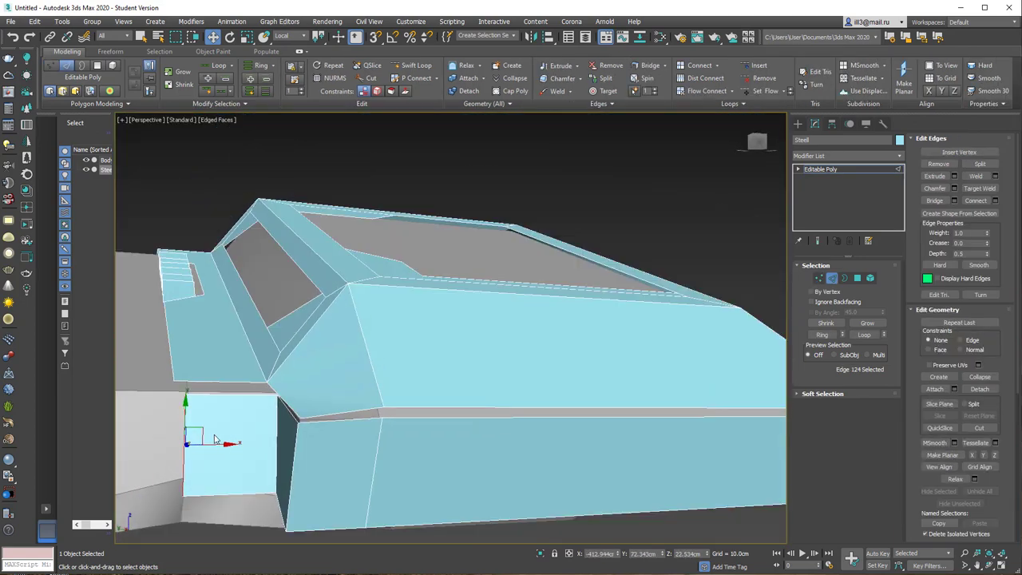
key(1)
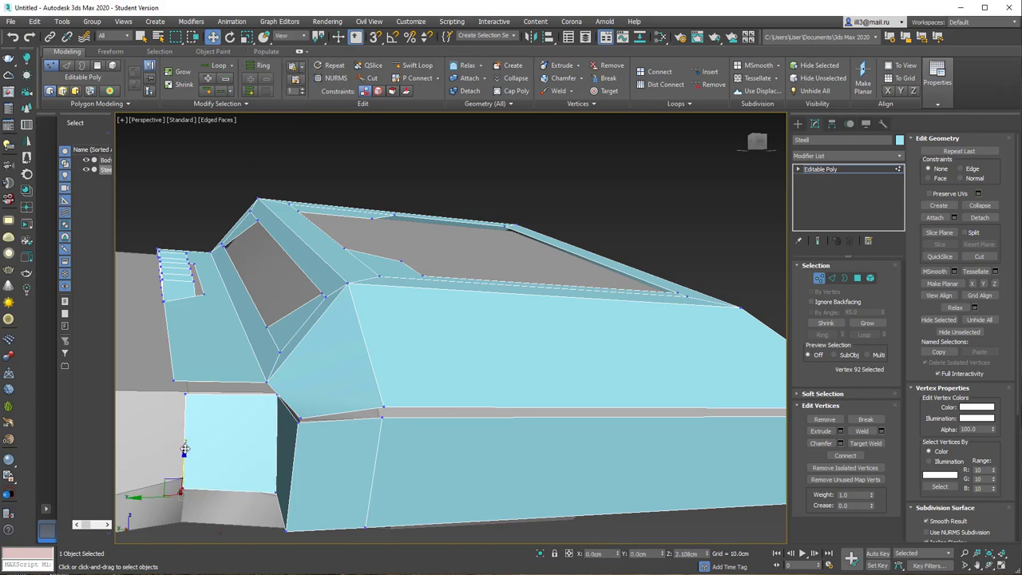
mouse_move(192, 437)
alt+middle_down()
mouse_move(264, 387)
mouse_move(332, 390)
mouse_move(290, 394)
mouse_move(433, 365)
mouse_move(582, 413)
mouse_move(615, 298)
alt+middle_up()
scroll(616, 299, up, 5)
Cut a new polygon into the Steel panel face and delete it, leaving a hole
scroll(593, 349, up, 3)
right_click(416, 254)
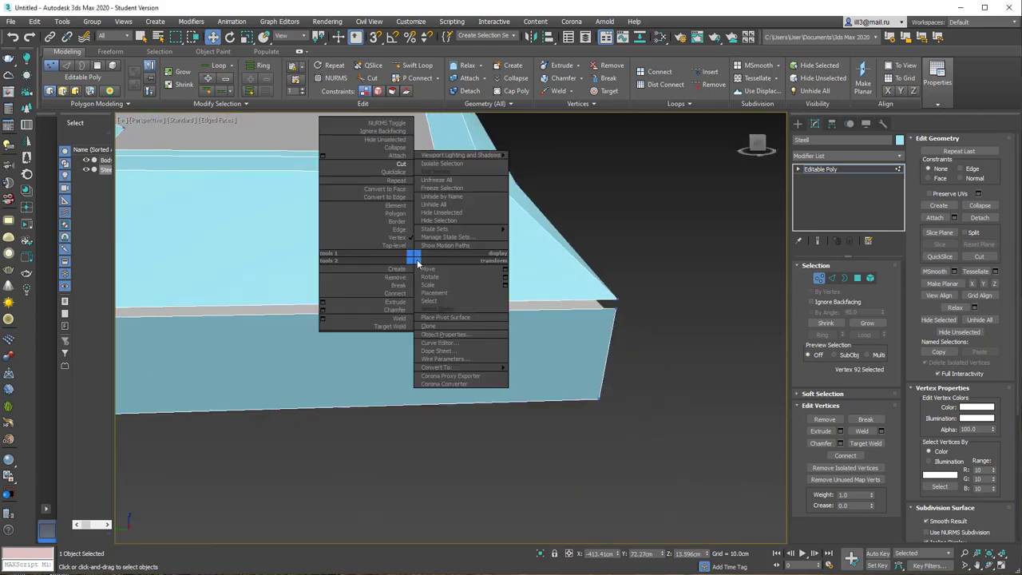
click(366, 172)
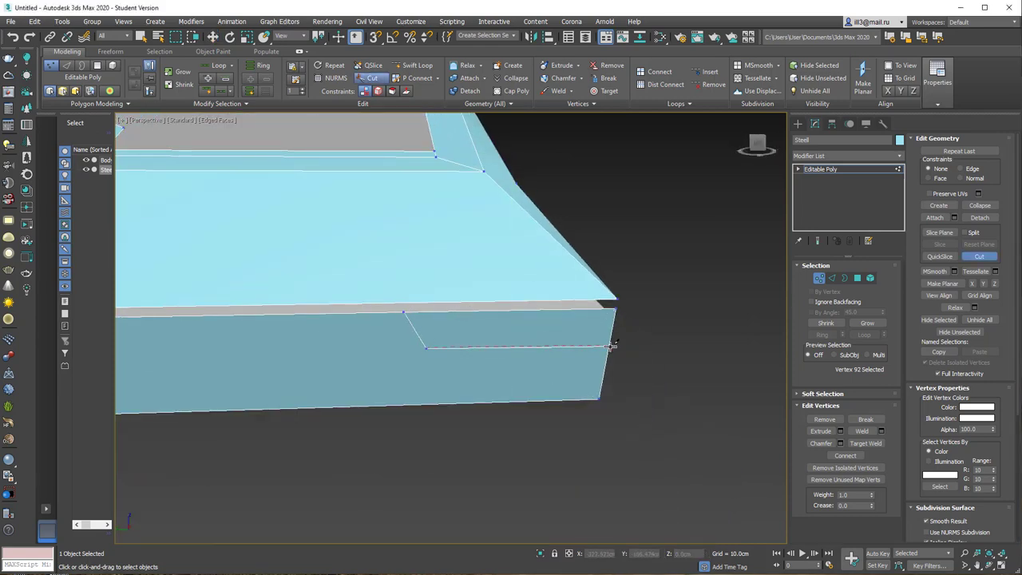
right_click(574, 325)
key(4)
click(553, 322)
key(Delete)
Cut a new edge line across the top face, starting at the panel's bottom edge
scroll(551, 322, down, 3)
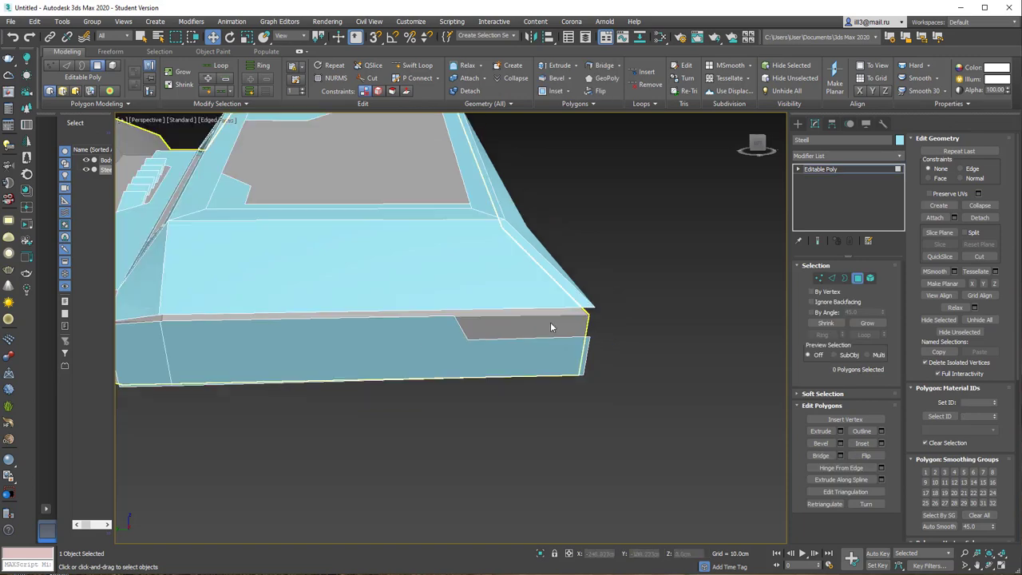
scroll(551, 322, down, 2)
mouse_move(605, 319)
alt+middle_down()
mouse_move(584, 287)
mouse_move(490, 287)
mouse_move(459, 307)
mouse_move(605, 320)
alt+middle_up()
scroll(605, 319, up, 3)
right_click(474, 281)
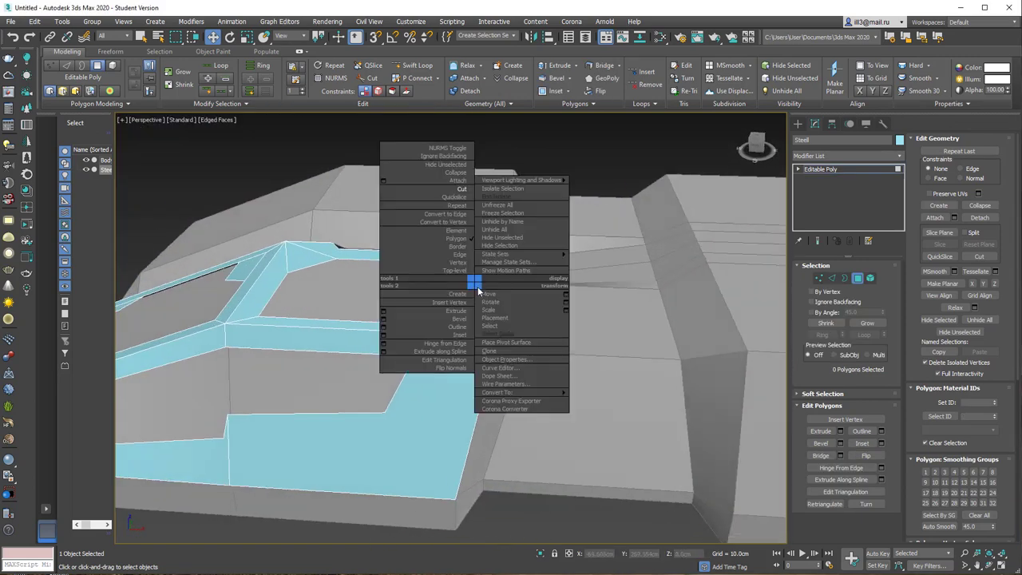
click(427, 190)
click(426, 497)
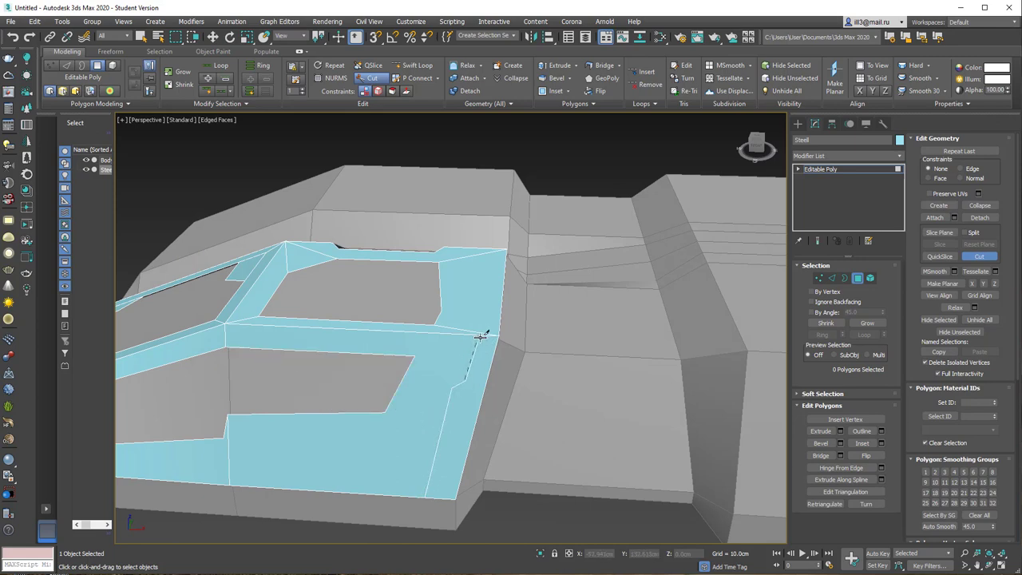
mouse_move(593, 235)
alt+middle_down()
mouse_move(452, 402)
mouse_move(381, 306)
alt+middle_up()
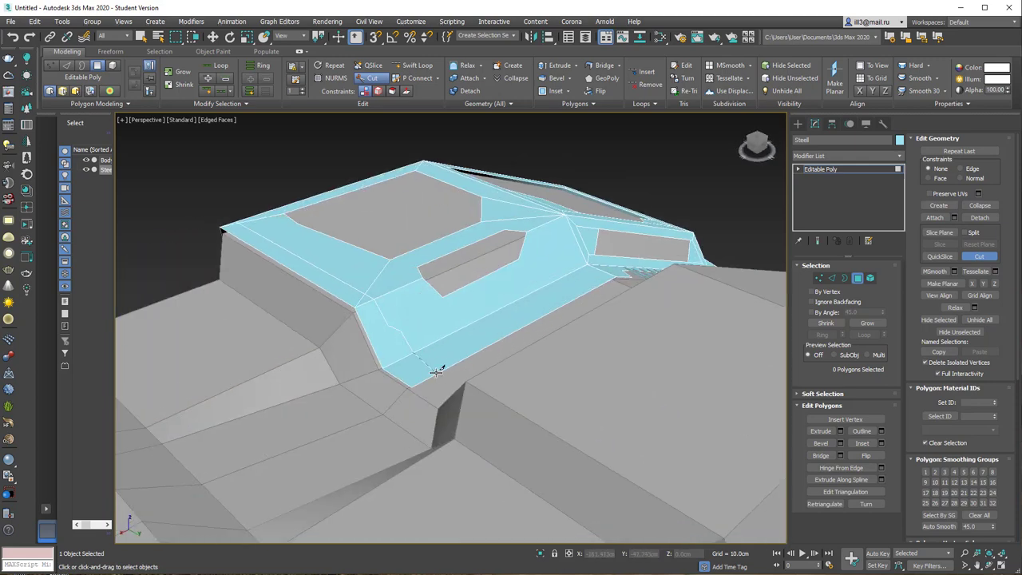
Chamfer the newly cut edges into a narrow groove
key(2)
mouse_move(458, 349)
alt+middle_down()
mouse_move(415, 283)
mouse_move(588, 257)
mouse_move(497, 257)
alt+middle_up()
click(579, 78)
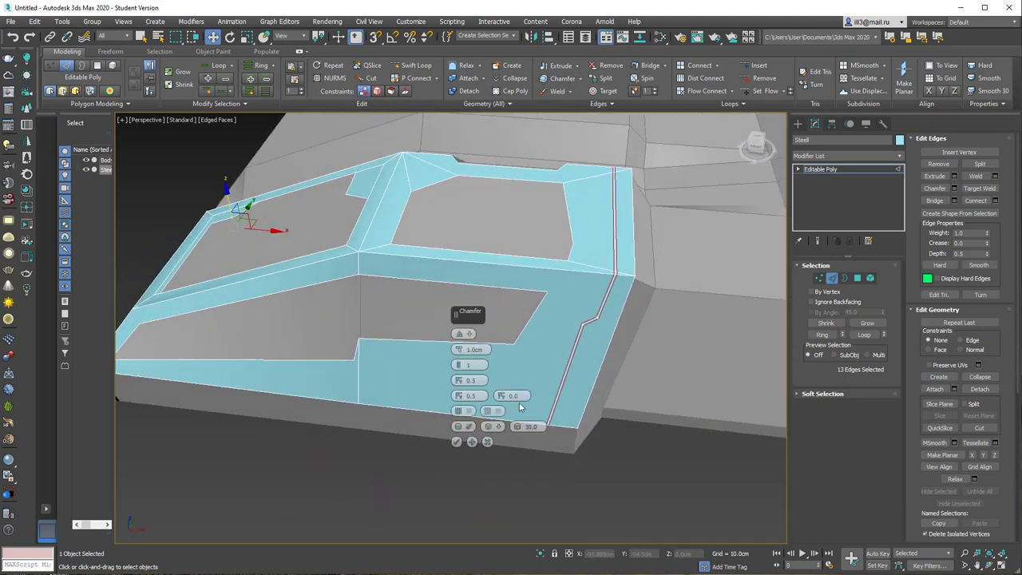
click(459, 435)
scroll(591, 409, up, 5)
Select the thin chamfer strip polygon, grow it along the whole groove, then deselect
key(4)
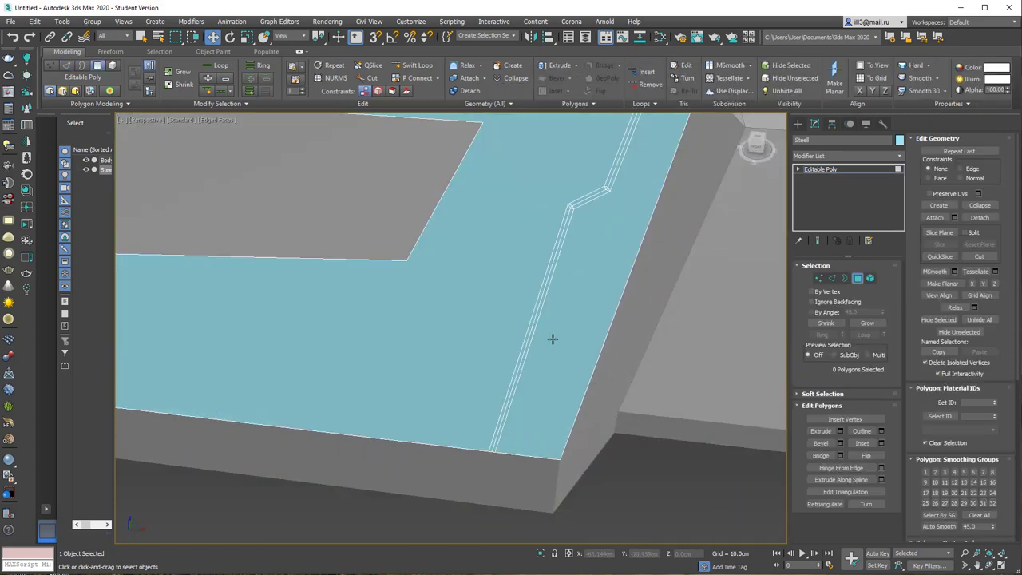
key(q)
click(571, 210)
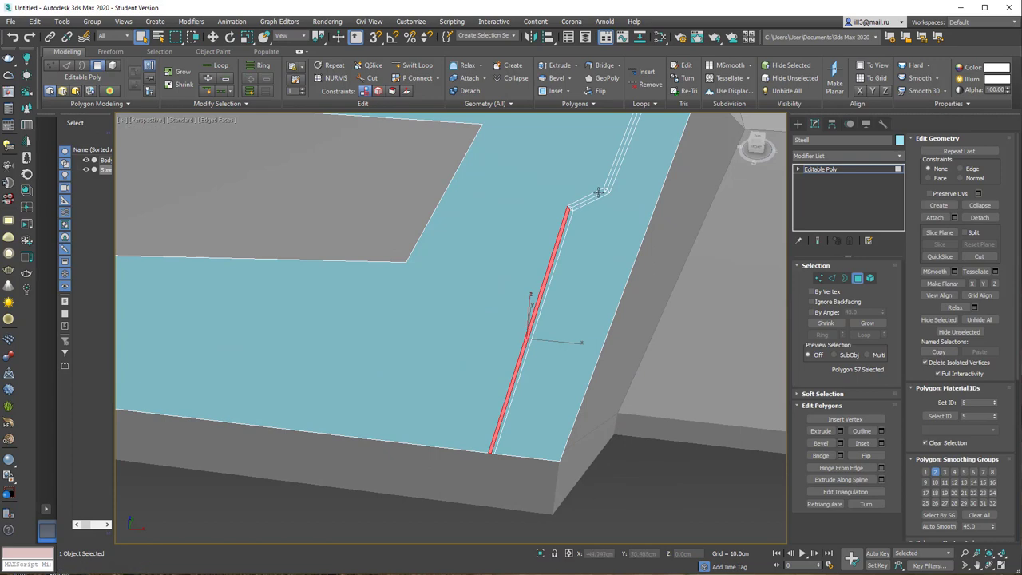
scroll(564, 222, up, 3)
shift+click(584, 181)
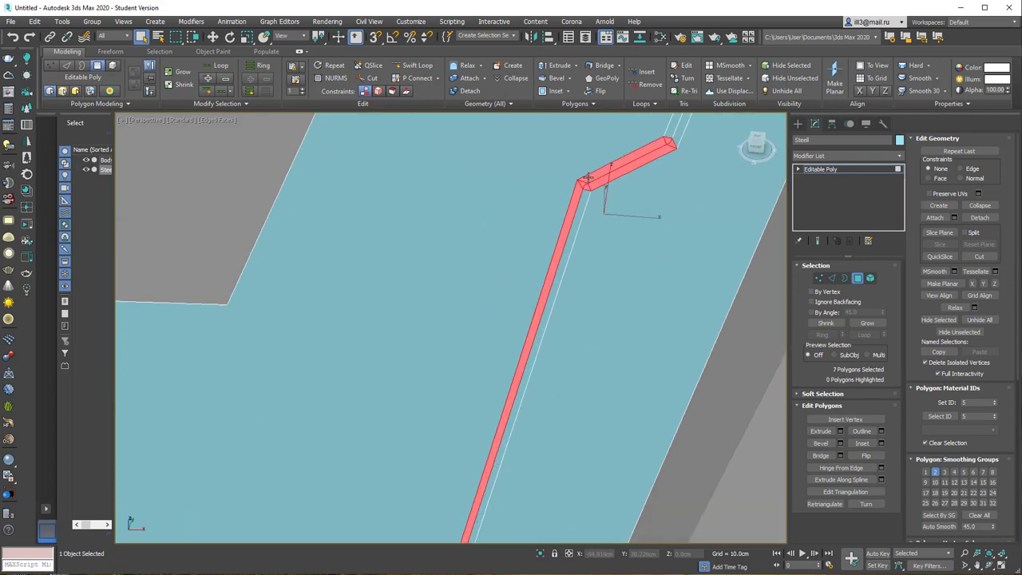
scroll(559, 256, down, 4)
scroll(551, 272, down, 5)
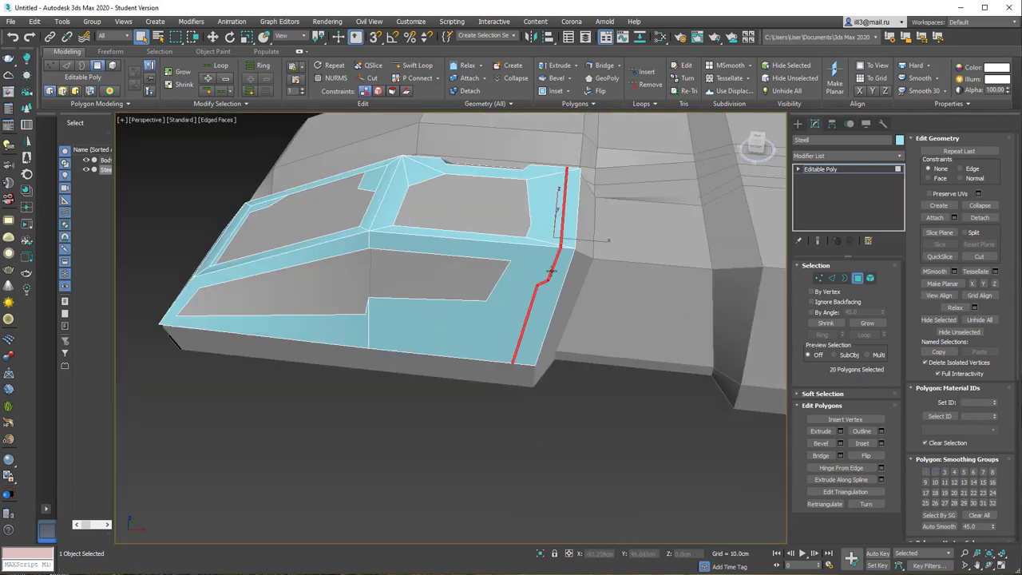
click(551, 271)
Select the groove strip along the other panel edge and view the hull three-quarter
mouse_move(551, 271)
alt+middle_down()
mouse_move(433, 292)
mouse_move(330, 222)
alt+middle_up()
scroll(309, 324, up, 5)
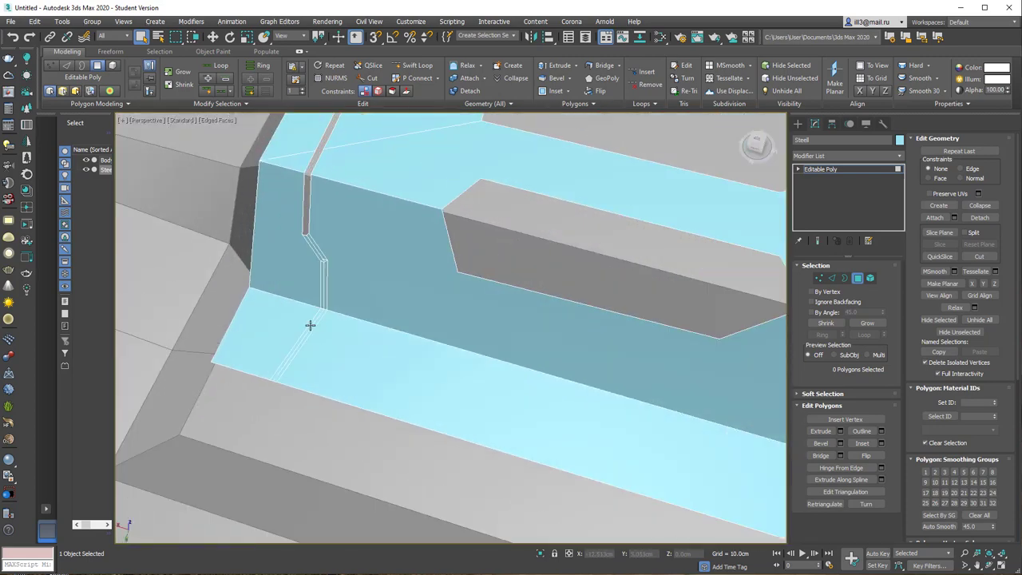
click(323, 286)
ctrl+click(320, 258)
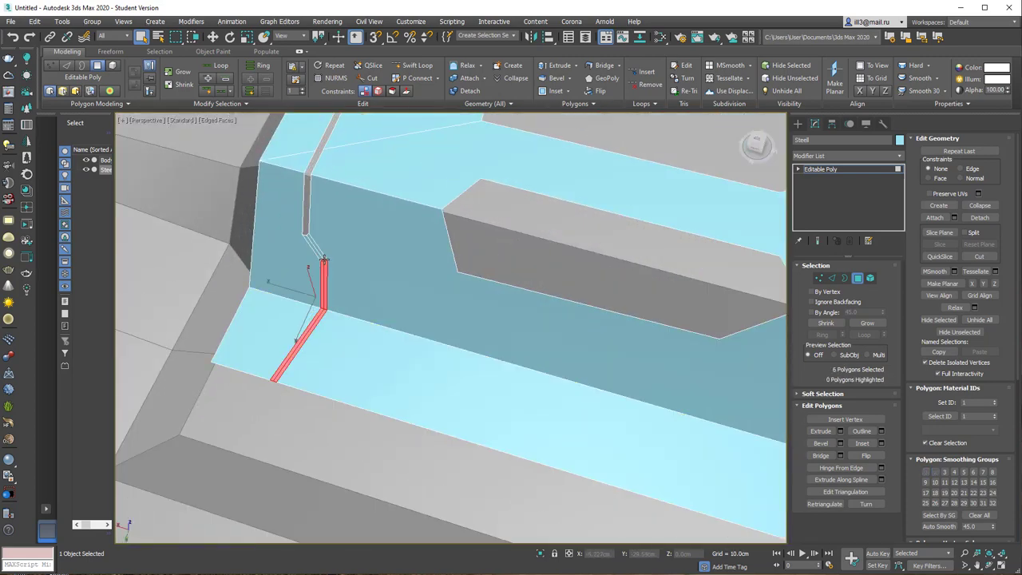
scroll(331, 356, down, 10)
mouse_move(429, 306)
alt+middle_down()
mouse_move(339, 266)
mouse_move(665, 369)
alt+middle_up()
scroll(512, 430, up, 5)
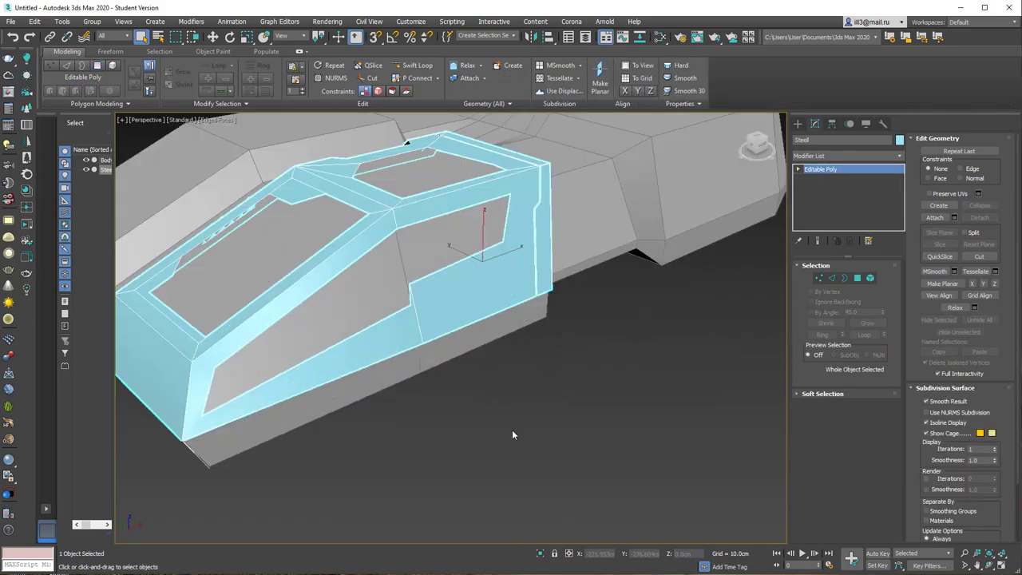
Detach the two lower Body strip polygons as clone Object001 and push it out 5.0cm
click(375, 380)
ctrl+click(451, 352)
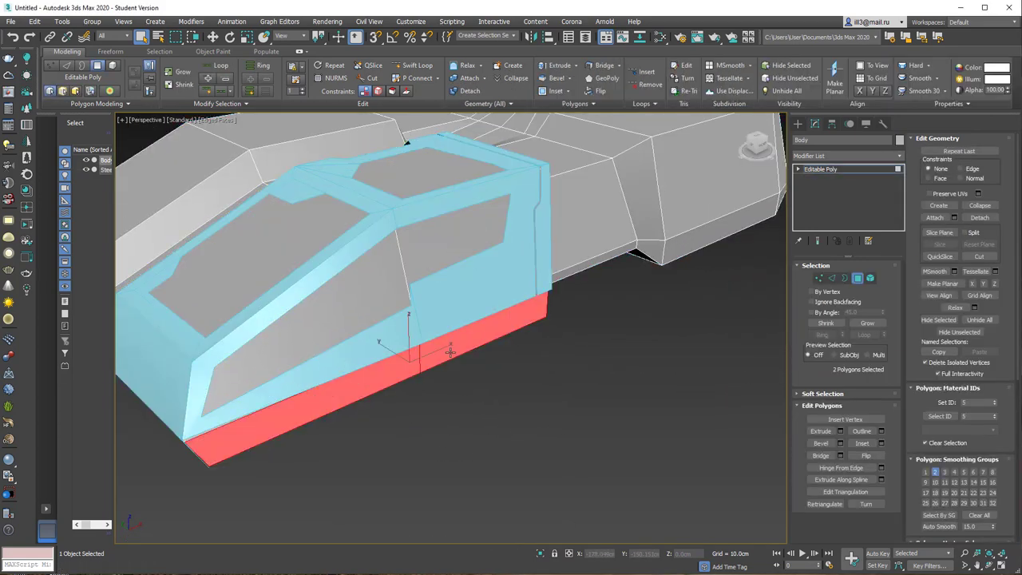
key(alt+d)
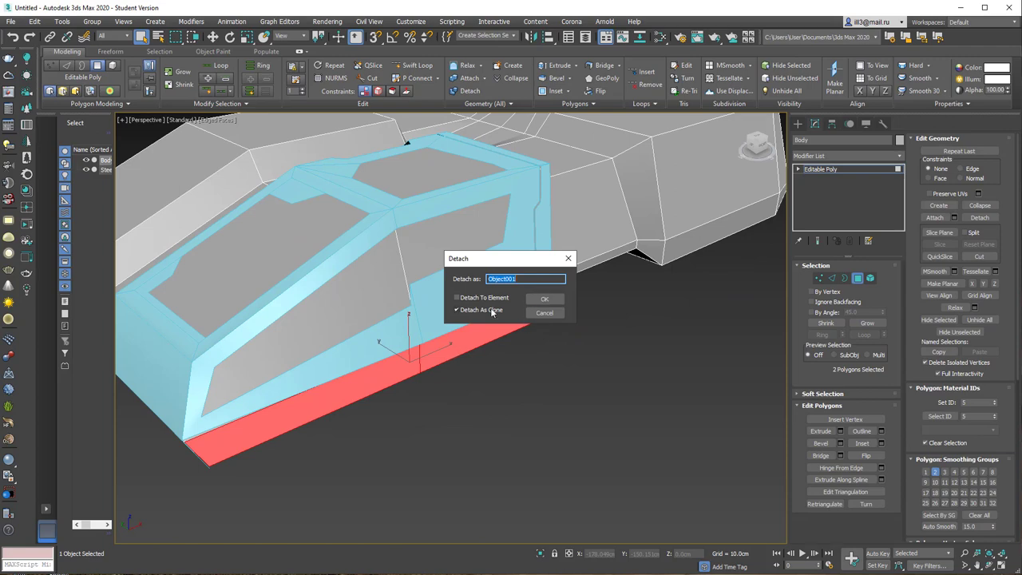
click(544, 299)
click(899, 157)
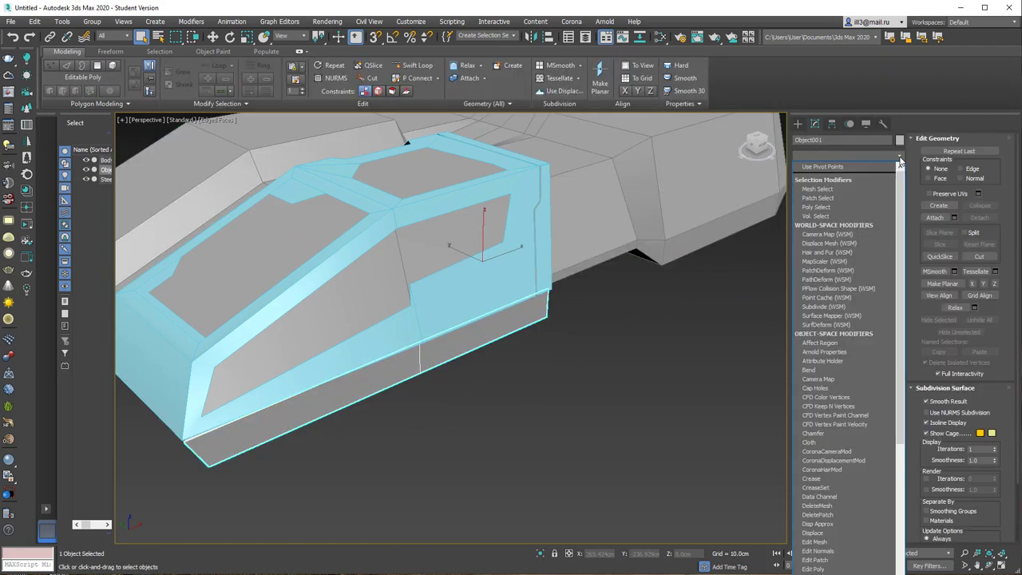
text(s)
text(p)
click(879, 282)
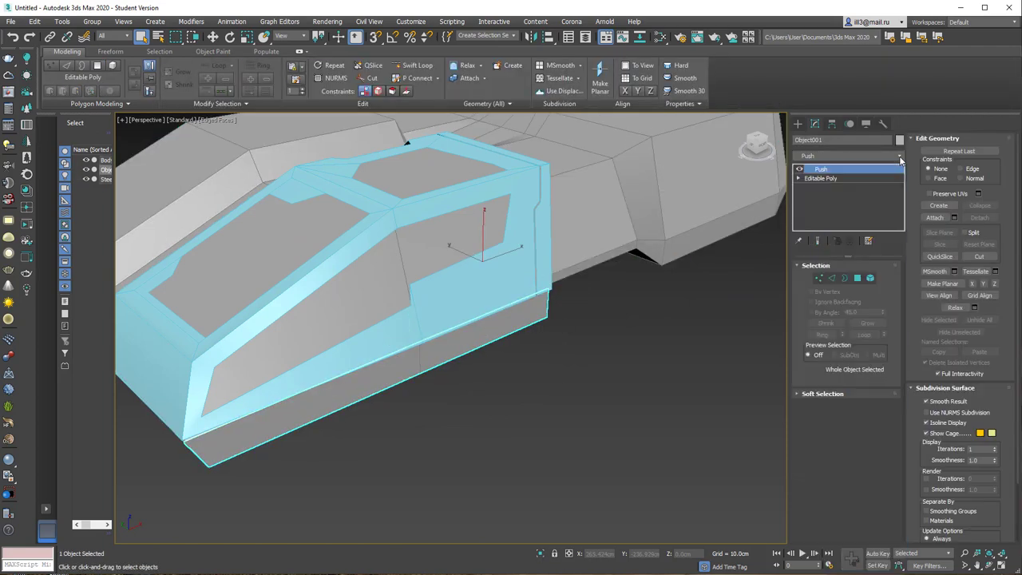
text(5)
key(Return)
Attach the pushed-out strip copy to the Steel armor object
alt+middle_drag(517, 342, 435, 348)
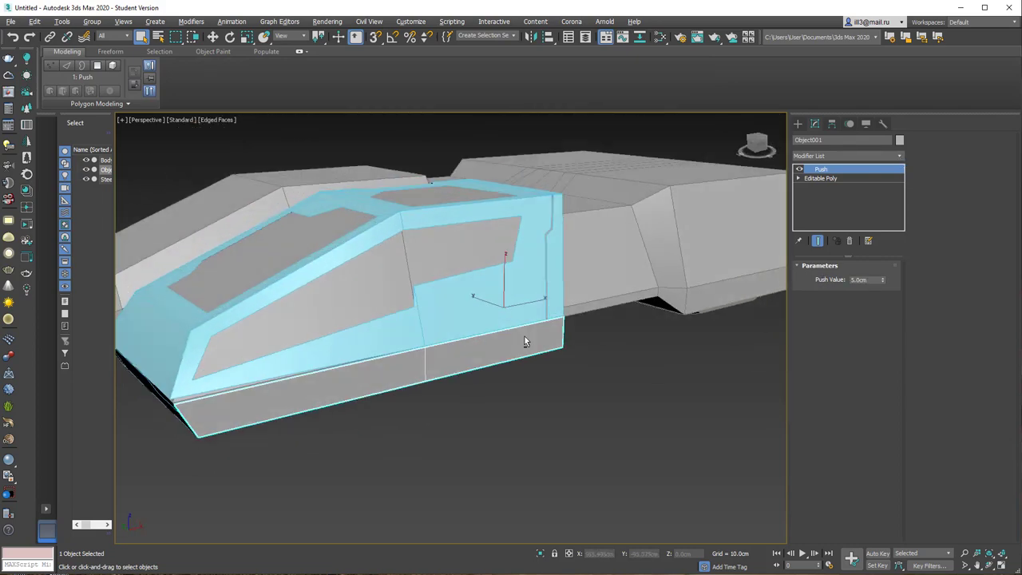
right_click(439, 345)
click(419, 339)
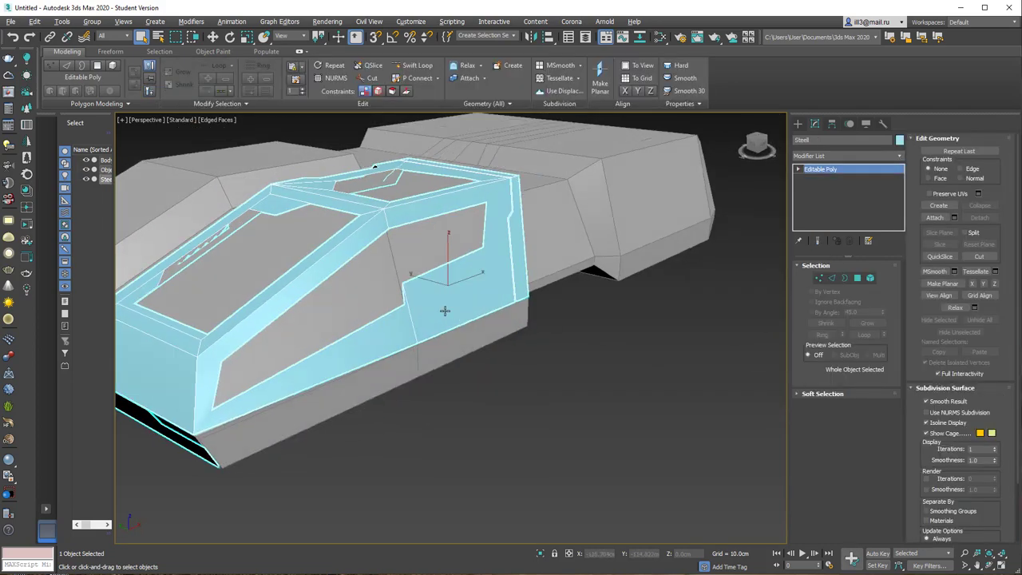
scroll(423, 320, up, 5)
click(936, 217)
click(600, 372)
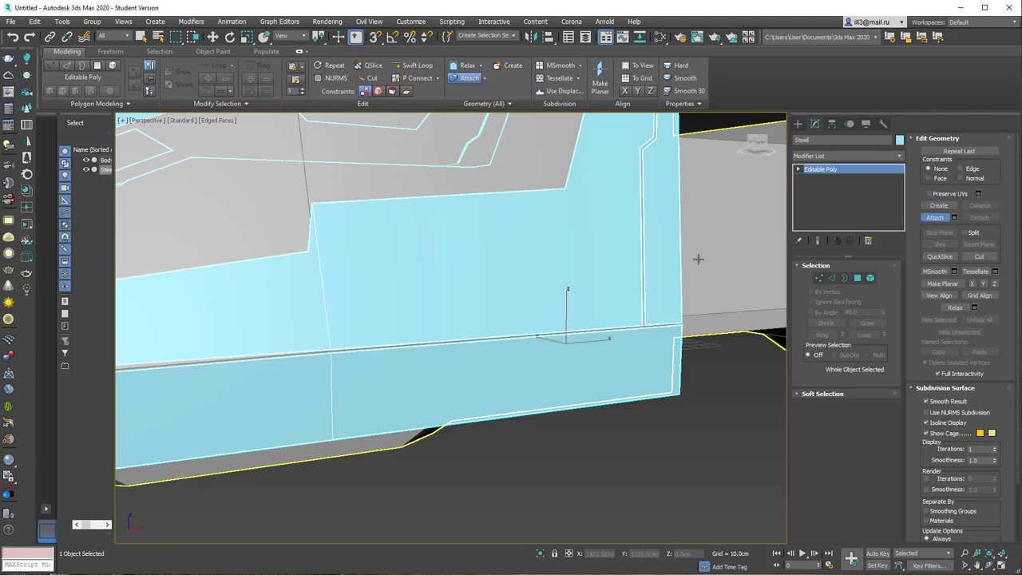
scroll(696, 258, down, 5)
key(w)
Chamfer the vertical seam edge on the Steel side panel into a 1.0 cm groove
scroll(524, 331, up, 5)
scroll(518, 297, up, 2)
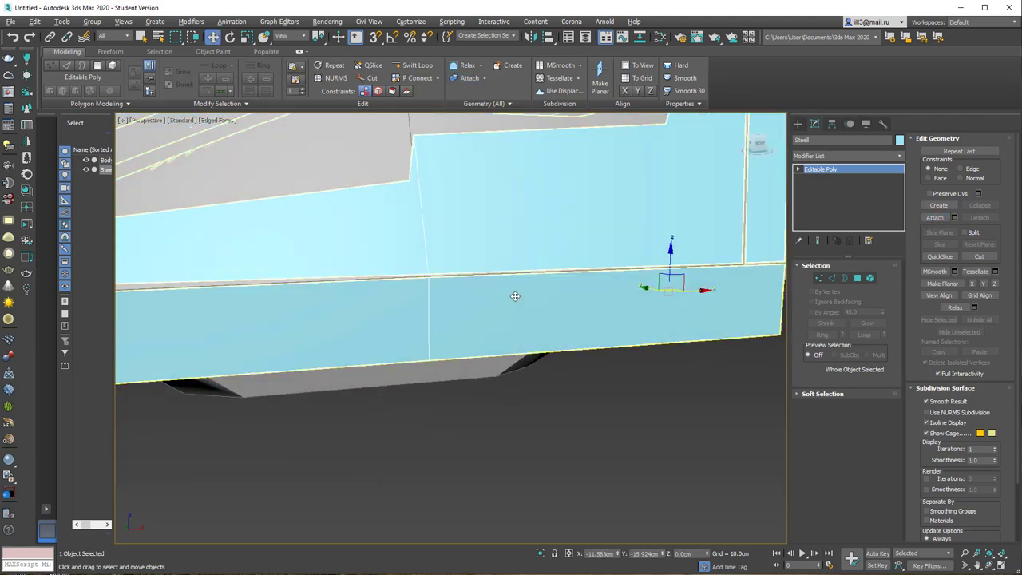
scroll(463, 307, down, 5)
scroll(448, 312, up, 5)
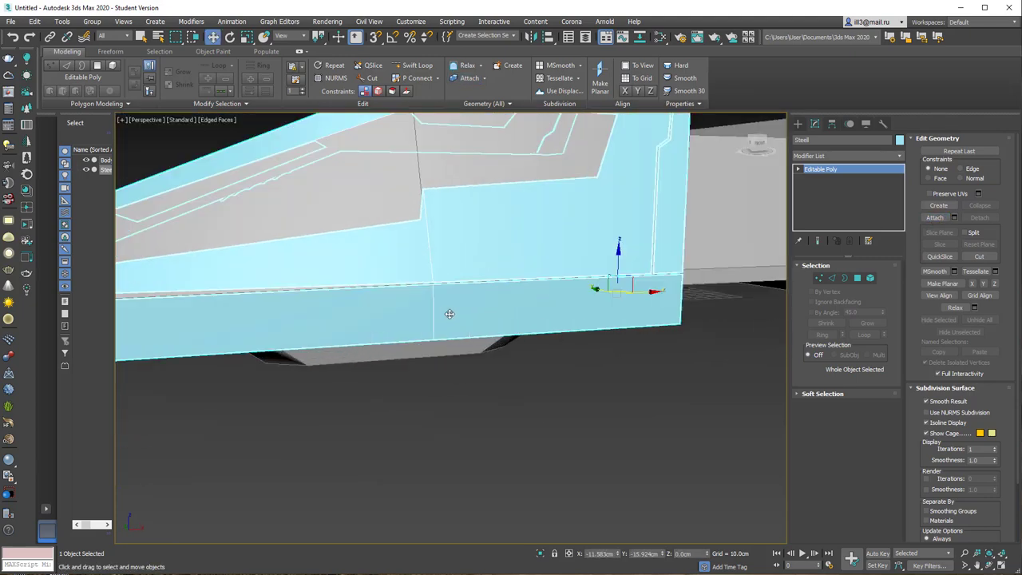
key(1)
scroll(448, 327, up, 2)
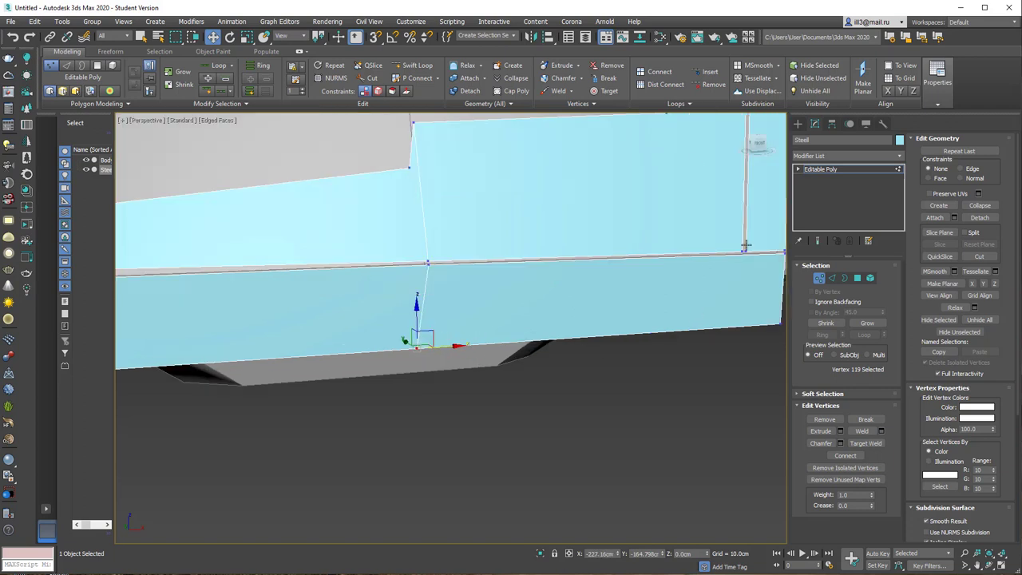
shift+click(568, 80)
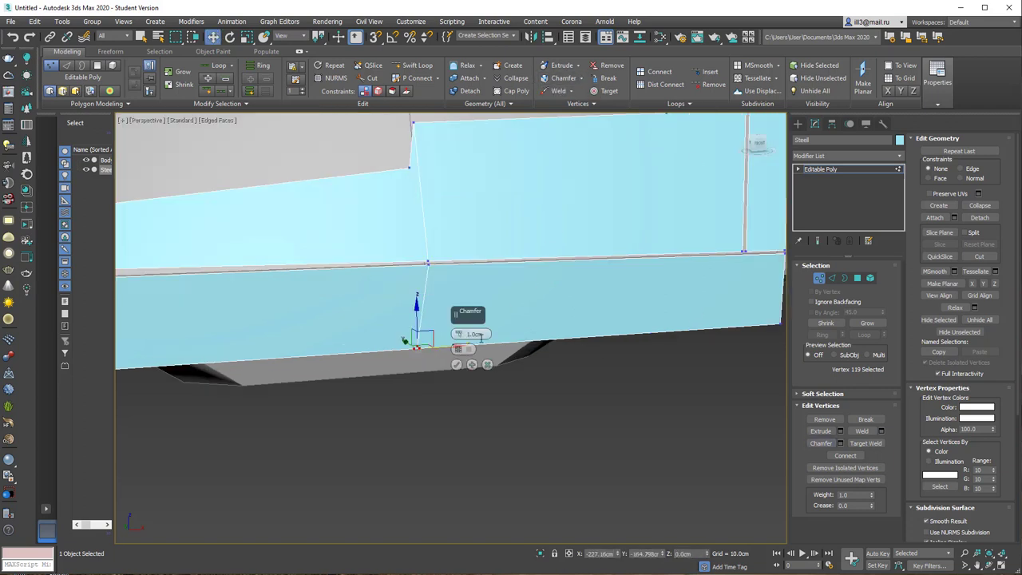
key(2)
click(427, 276)
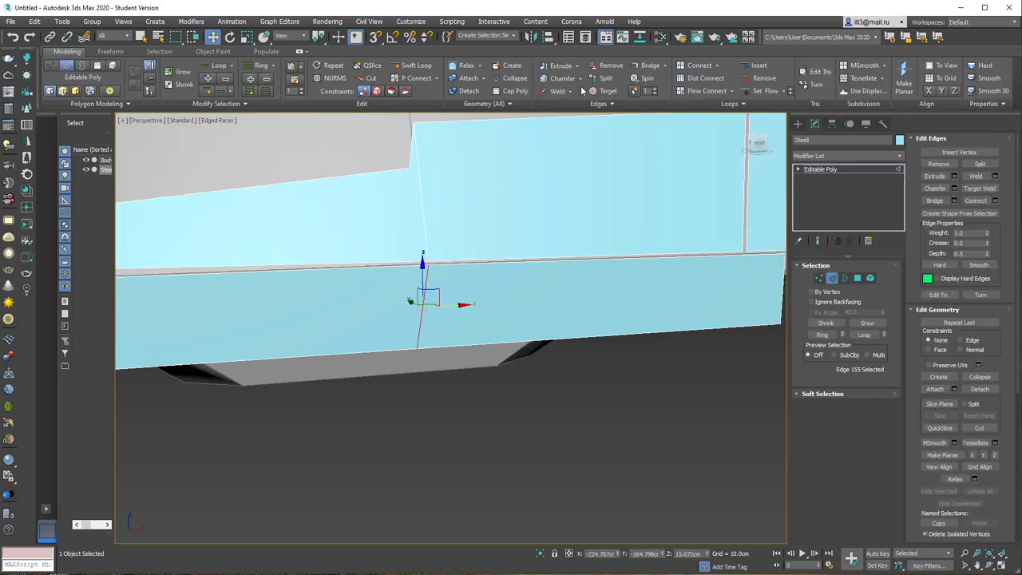
key(ctrl+shift+c)
click(456, 442)
Check the new chamfered groove polygon and side face, then view the whole hull
scroll(407, 279, up, 3)
key(q)
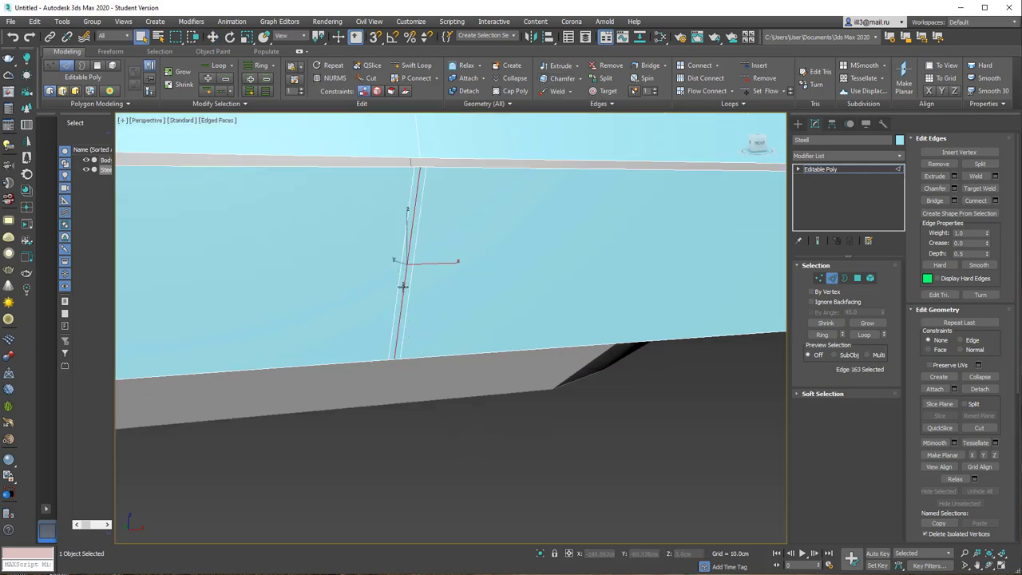
key(4)
click(408, 280)
click(404, 281)
alt+click(399, 312)
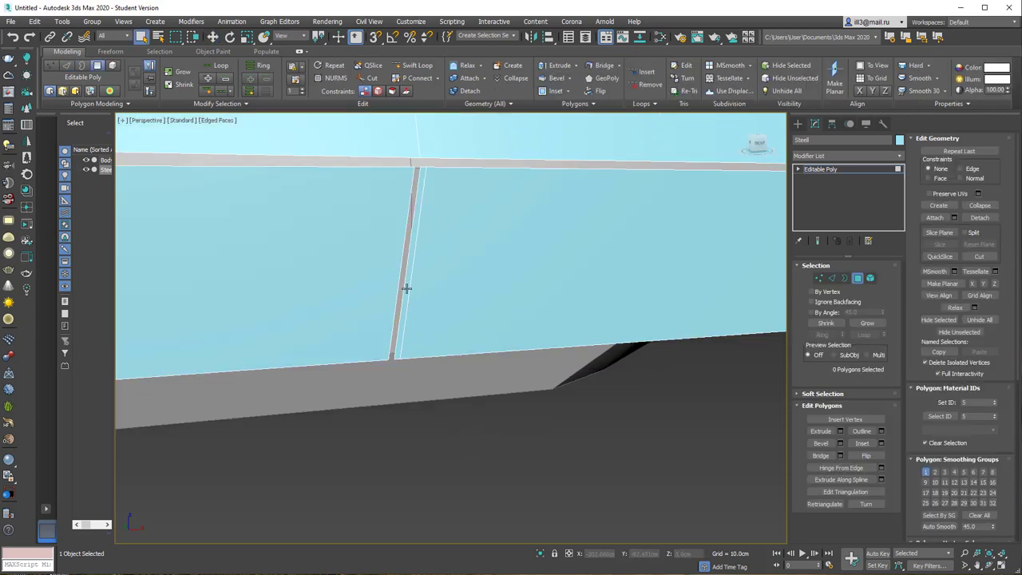
scroll(407, 290, down, 3)
scroll(409, 290, down, 4)
alt+middle_drag(419, 258, 280, 284)
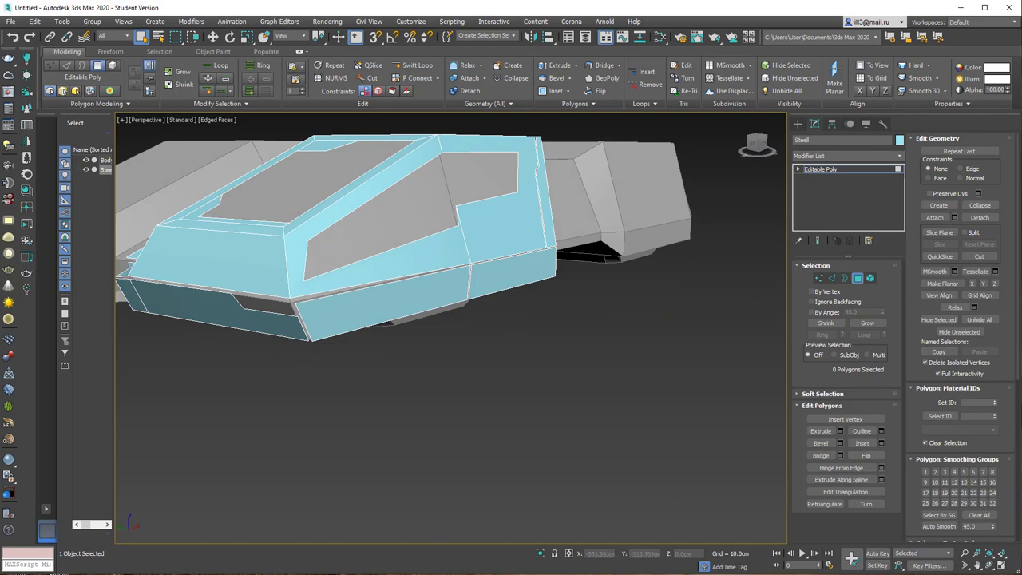
scroll(548, 369, up, 2)
scroll(440, 330, up, 3)
scroll(438, 330, up, 2)
Select and inspect the corner vertex of the lower Steel strip
key(1)
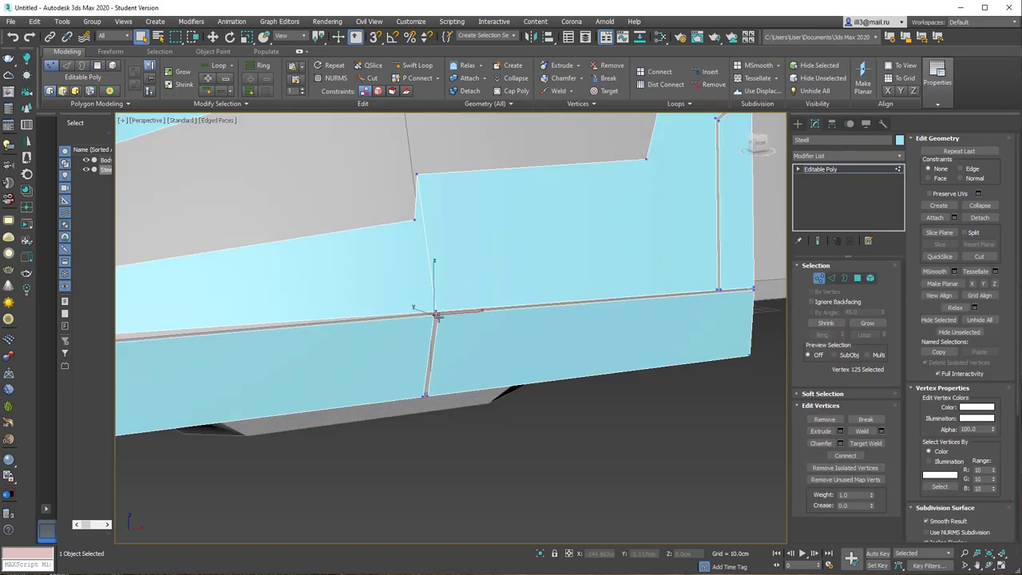
key(w)
drag(430, 309, 445, 323)
scroll(438, 317, down, 4)
alt+middle_drag(447, 303, 462, 292)
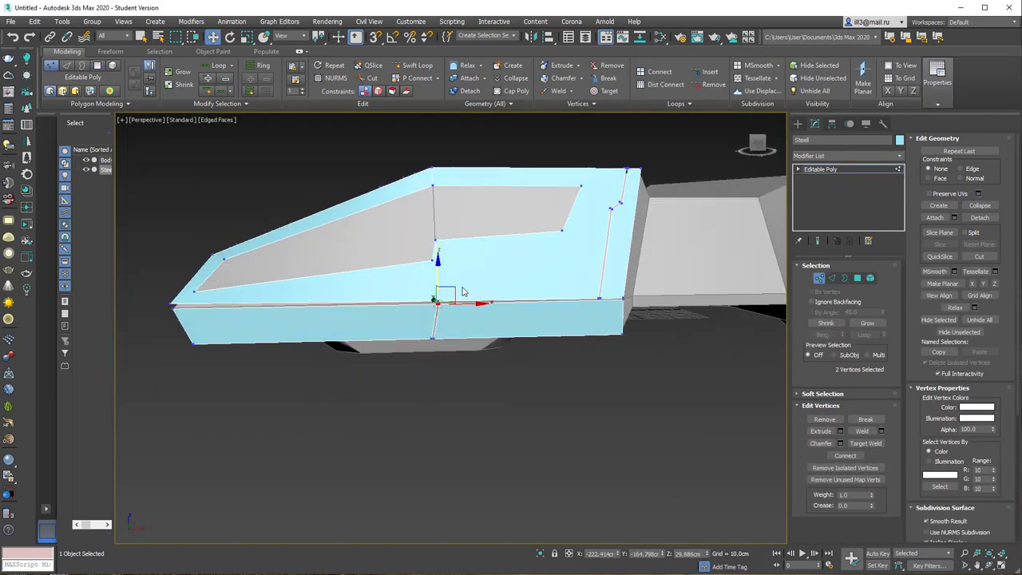
scroll(463, 292, up, 3)
click(426, 287)
scroll(426, 280, up, 2)
scroll(607, 307, up, 3)
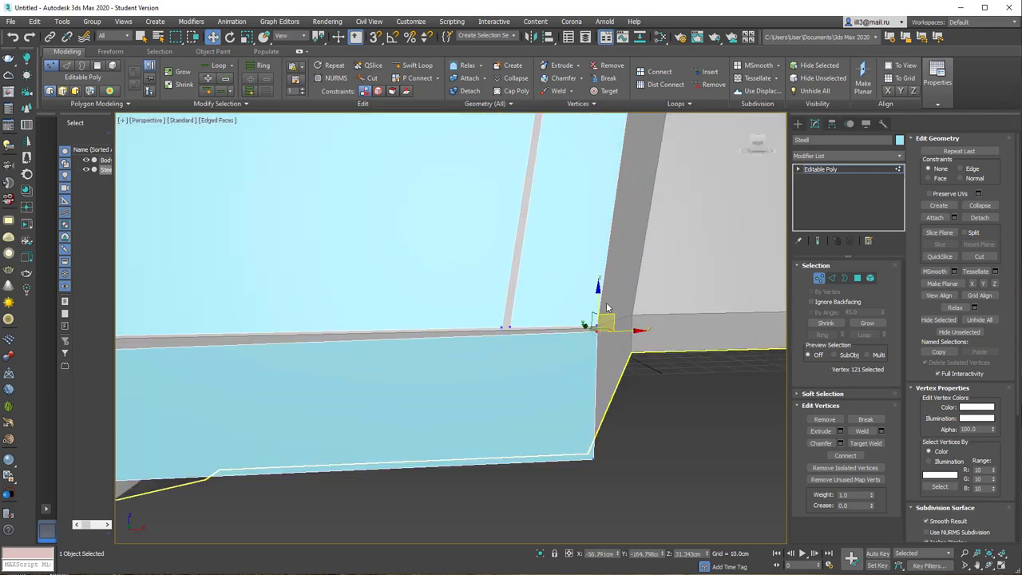
scroll(607, 308, down, 4)
scroll(413, 290, down, 3)
click(646, 397)
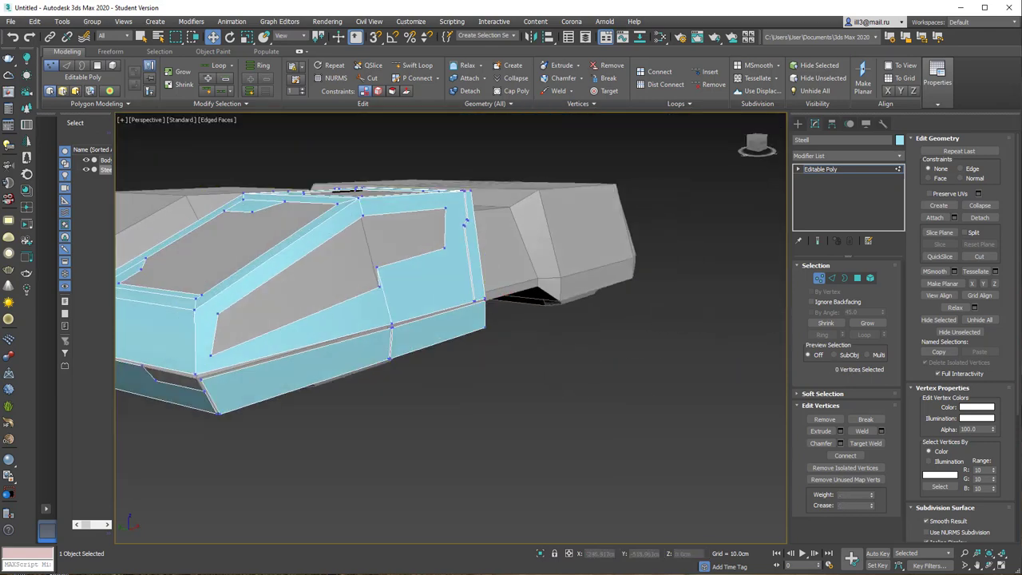
Cut new groove edges into the lower Steel side panel
alt+middle_drag(492, 365, 363, 327)
key(alt+c)
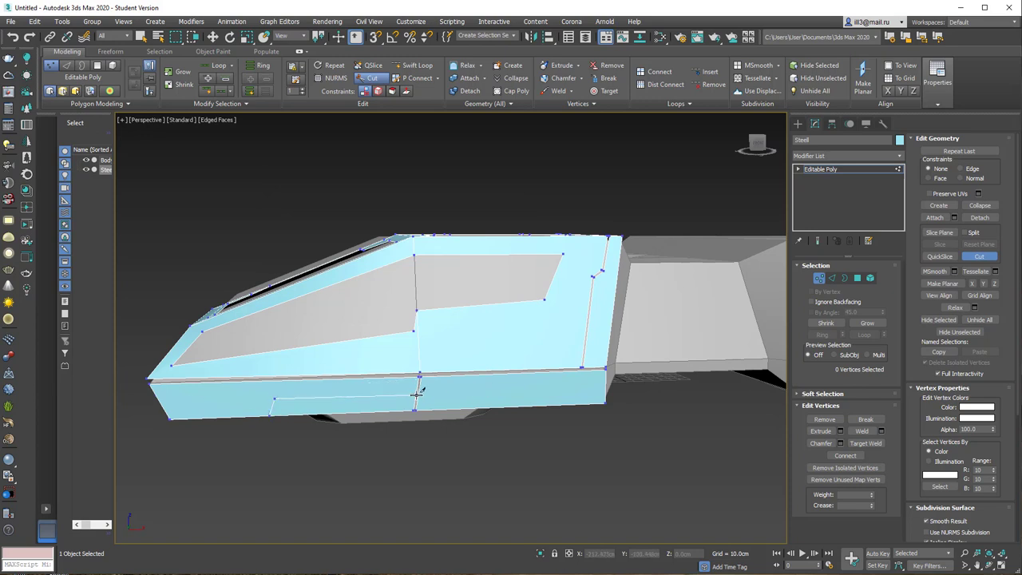
scroll(423, 398, up, 5)
scroll(475, 385, down, 5)
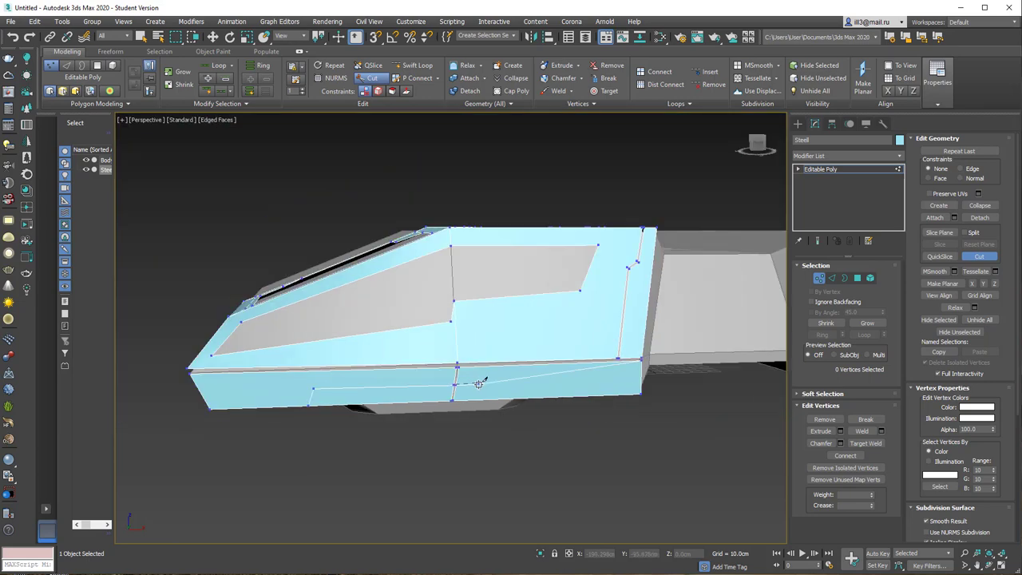
key(2)
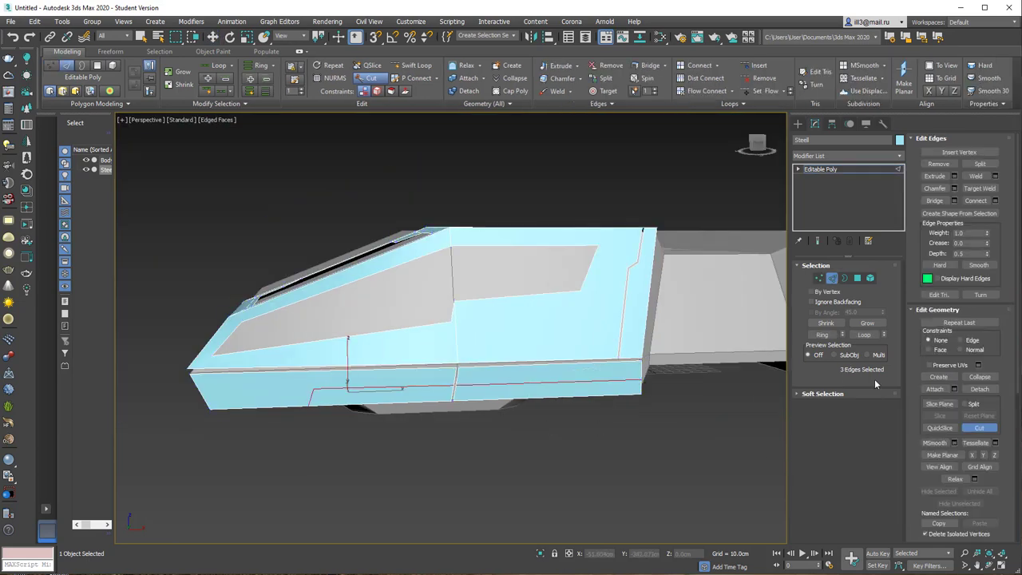
scroll(352, 431, up, 3)
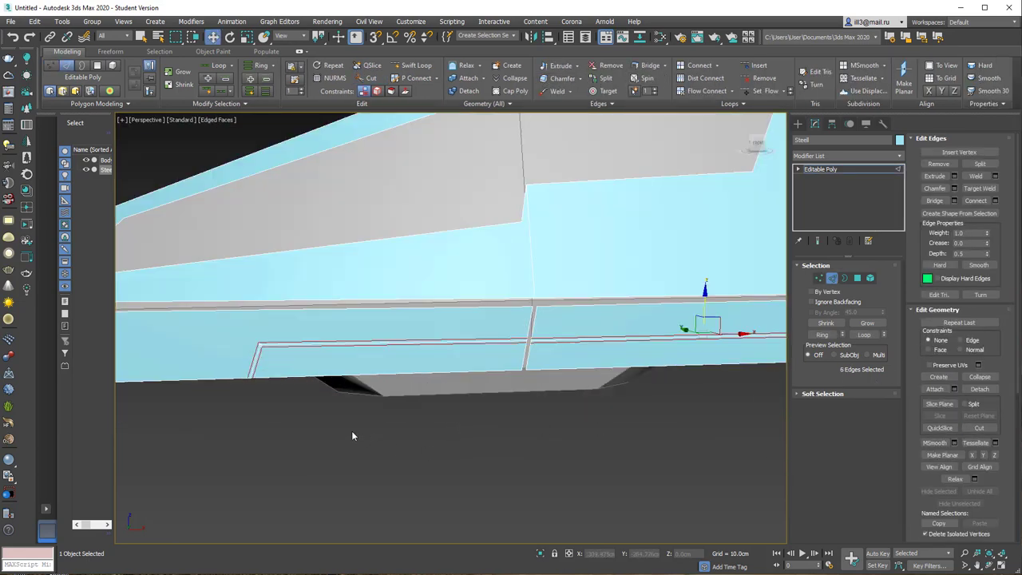
key(4)
scroll(263, 358, up, 3)
Select and inspect the L-shaped and horizontal groove strip polygons
click(242, 351)
ctrl+shift+click(253, 323)
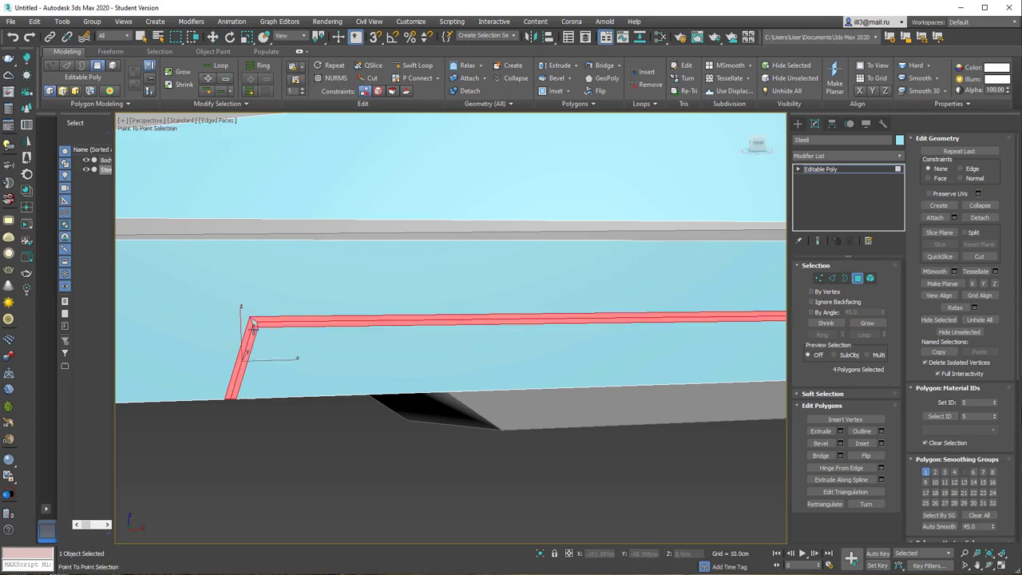
alt+middle_drag(252, 322, 347, 343)
click(548, 312)
mouse_move(548, 312)
alt+middle_down()
mouse_move(309, 310)
mouse_move(468, 376)
alt+middle_up()
click(308, 302)
click(468, 376)
Cut the notched groove into the lower panel, then frame the model and view its right side
scroll(402, 303, up, 3)
right_click(474, 354)
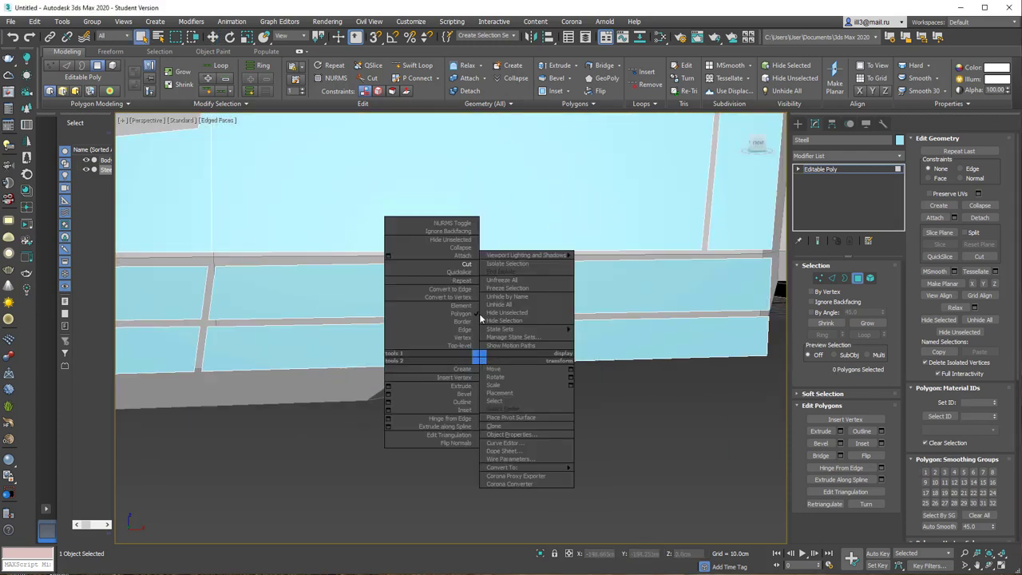
click(500, 323)
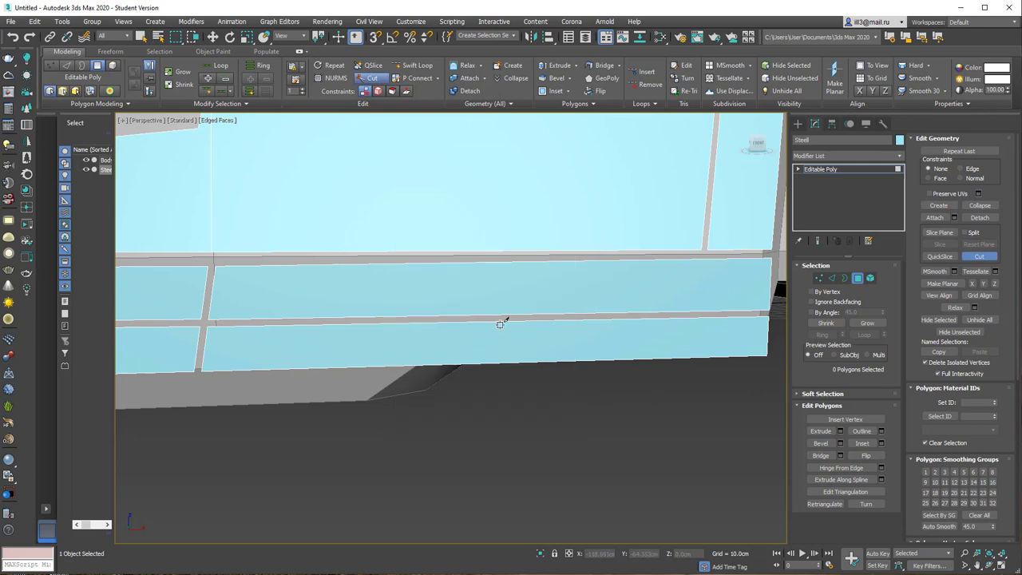
right_click(667, 316)
click(632, 325)
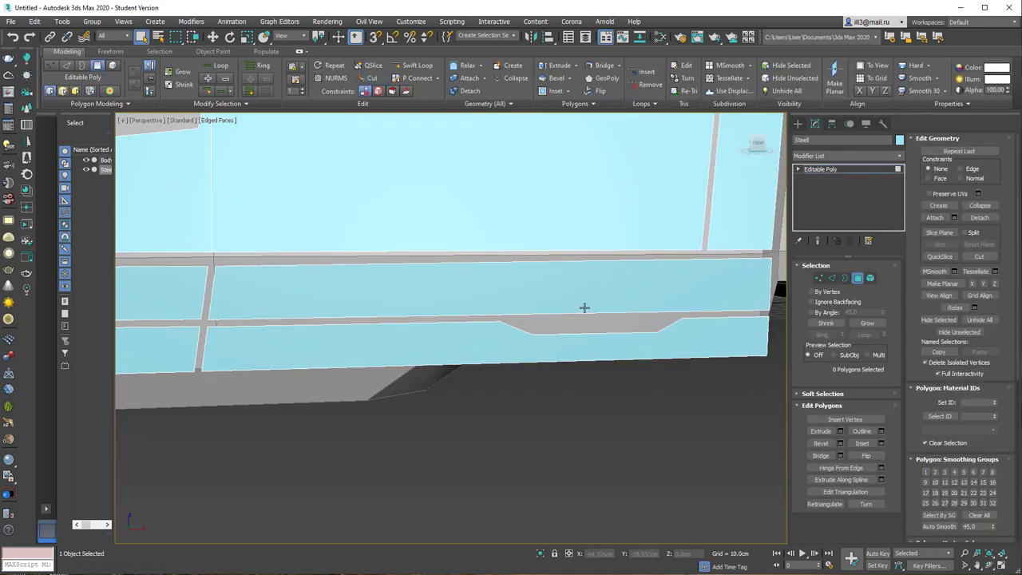
key(shift+z)
alt+middle_drag(723, 359, 506, 397)
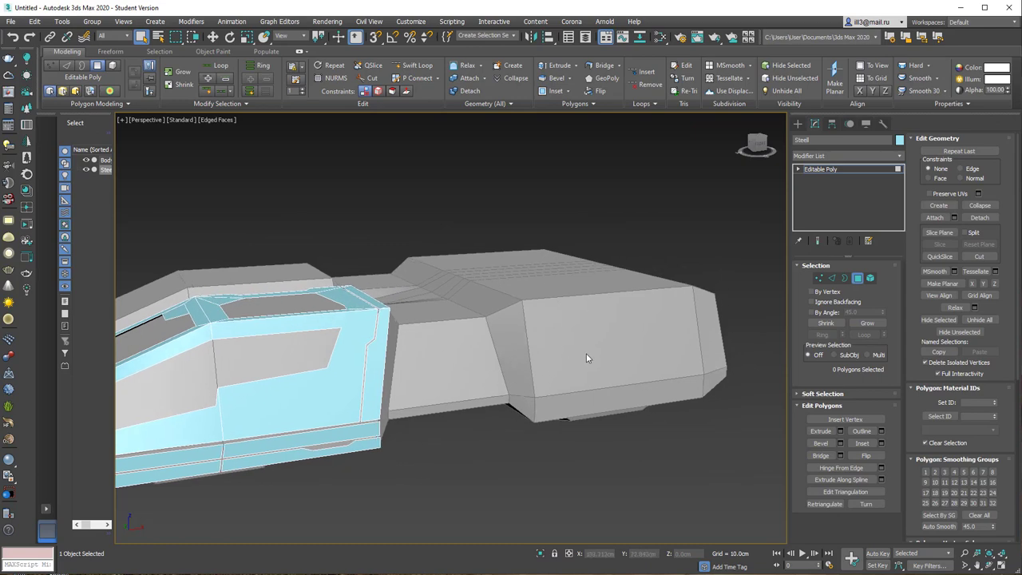
On Body, select the rear block's side faces and the narrow strip along its top
key(4)
click(618, 317)
key(4)
click(606, 335)
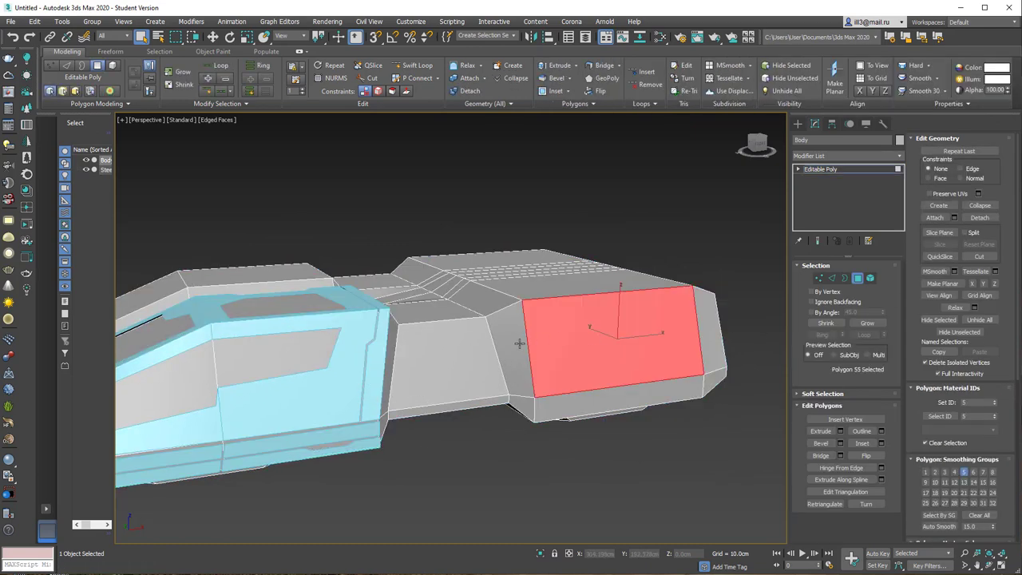
ctrl+click(520, 344)
ctrl+click(525, 407)
mouse_move(525, 407)
alt+middle_down()
mouse_move(751, 371)
mouse_move(564, 273)
alt+middle_up()
ctrl+click(751, 371)
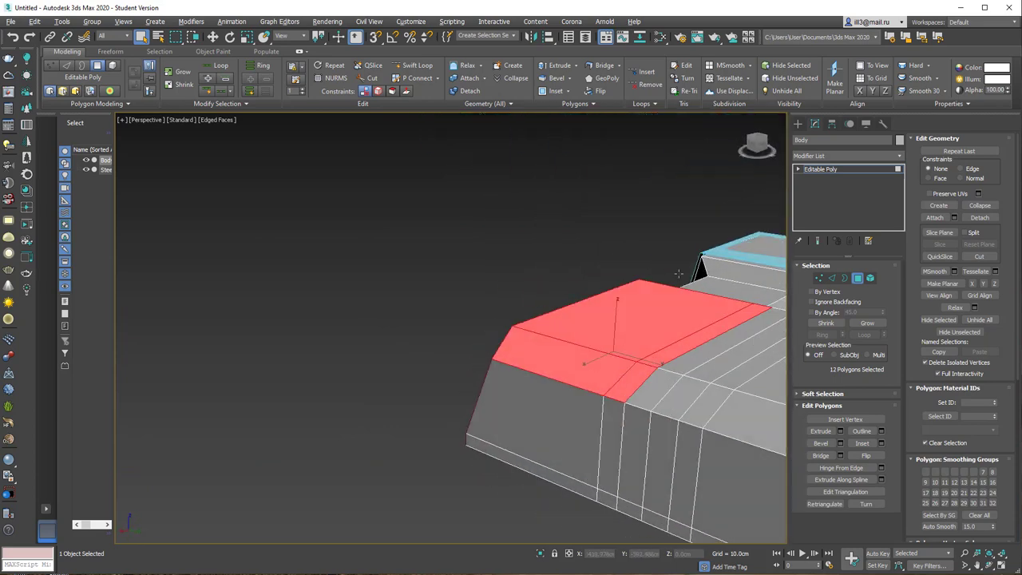
click(580, 370)
alt+middle_drag(580, 370, 580, 349)
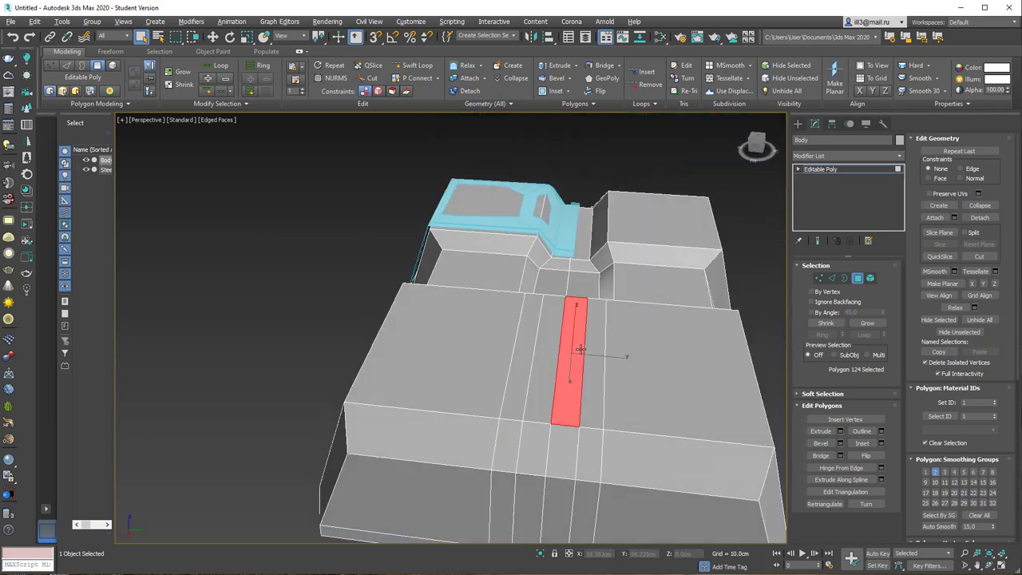
mouse_move(592, 402)
alt+middle_down()
mouse_move(482, 384)
mouse_move(605, 377)
mouse_move(525, 354)
mouse_move(418, 365)
mouse_move(463, 467)
mouse_move(541, 347)
mouse_move(484, 389)
mouse_move(645, 401)
mouse_move(476, 431)
mouse_move(551, 464)
mouse_move(547, 503)
mouse_move(530, 474)
mouse_move(521, 478)
mouse_move(598, 403)
alt+middle_up()
ctrl+click(498, 395)
ctrl+click(464, 467)
ctrl+click(469, 465)
Refine the selection to the full face loop over the rear block, including the grey strip
key(w)
alt+click(428, 467)
click(546, 467)
scroll(548, 504, down, 4)
scroll(521, 478, up, 4)
key(q)
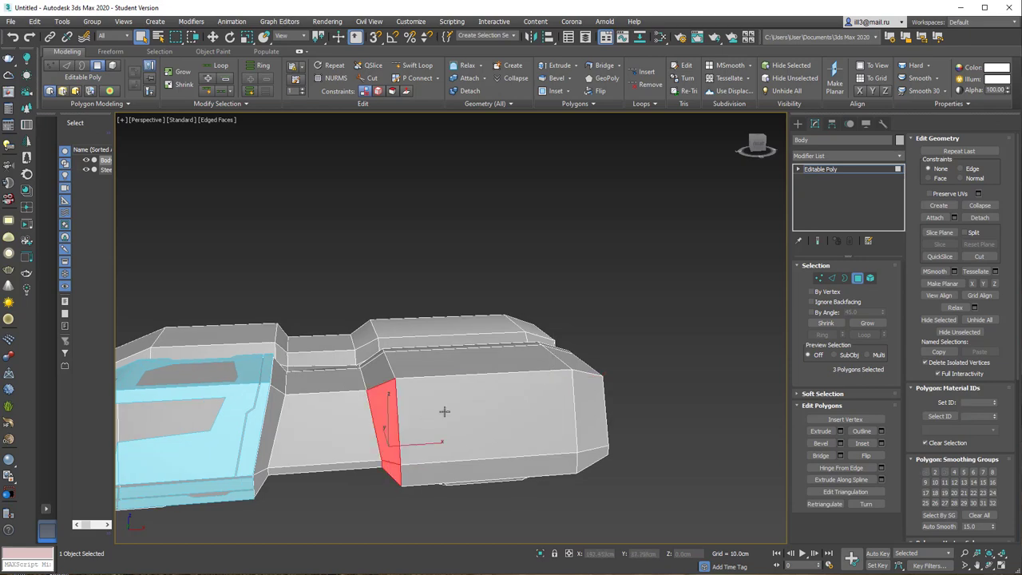
ctrl+double_click(445, 412)
mouse_move(445, 412)
alt+middle_down()
mouse_move(530, 403)
mouse_move(479, 335)
alt+middle_up()
ctrl+click(520, 296)
alt+middle_drag(520, 296, 411, 336)
scroll(410, 336, up, 3)
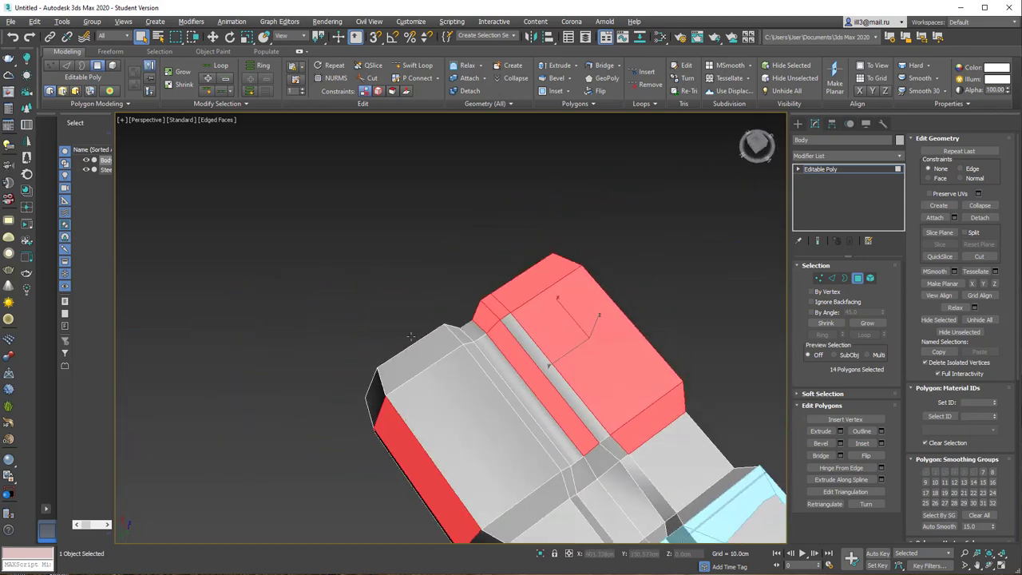
ctrl+click(563, 388)
alt+middle_drag(563, 388, 430, 350)
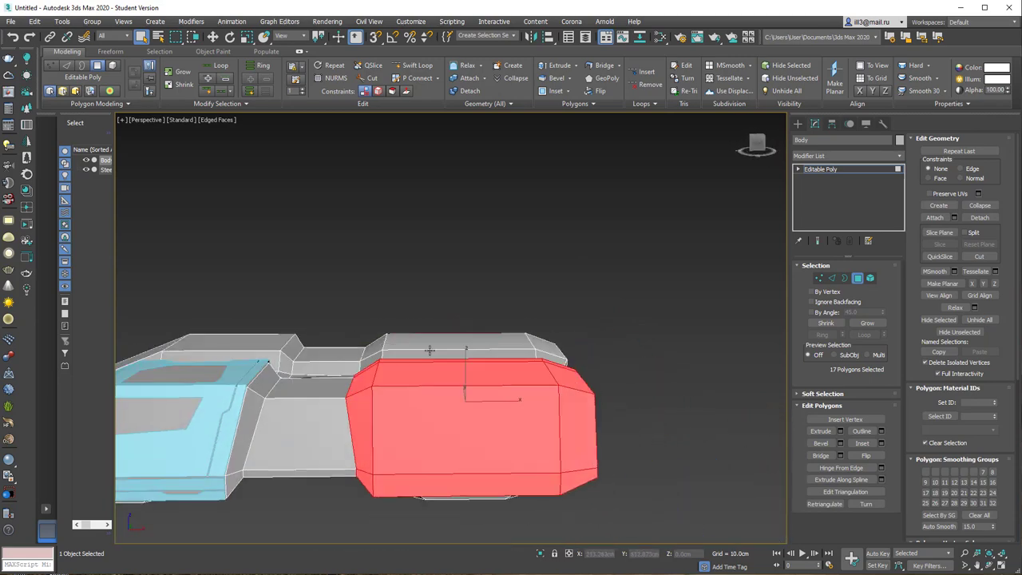
Detach the selected faces as a clone, Object001, and give it a Push modifier
key(alt+d)
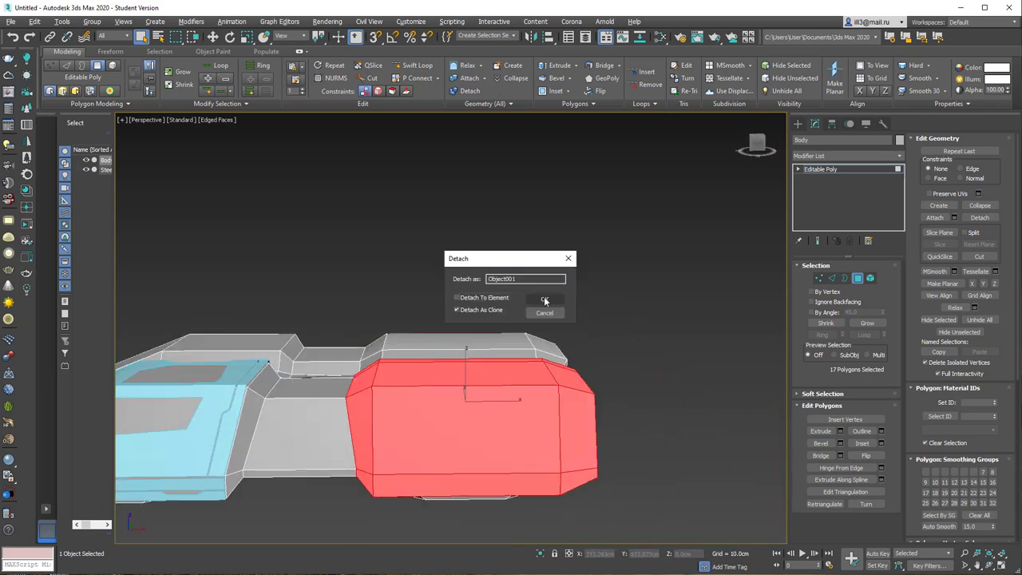
click(543, 298)
click(566, 307)
click(526, 392)
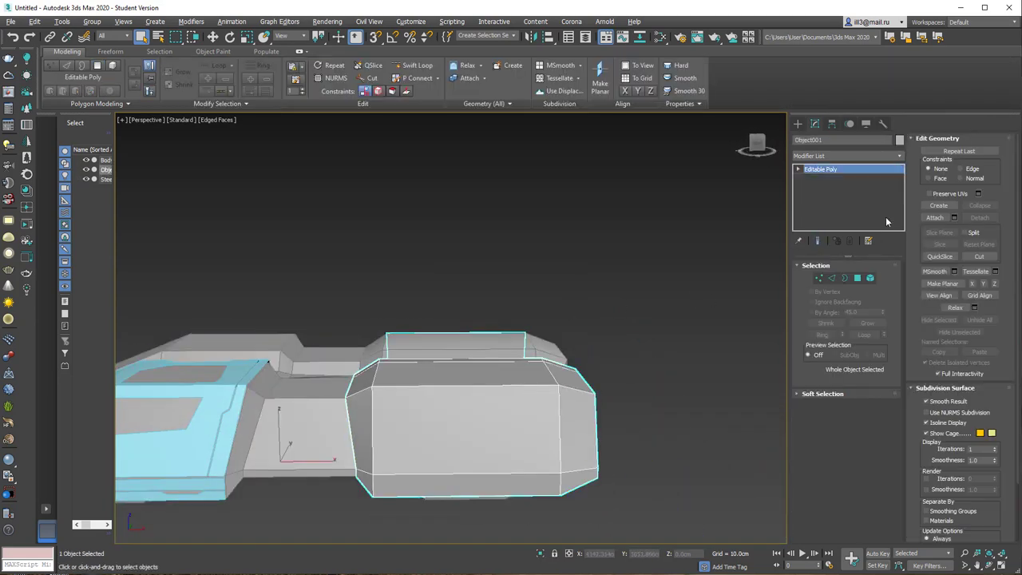
click(900, 156)
text(pu)
key(Return)
Attach Object001 to the Steel object
click(106, 179)
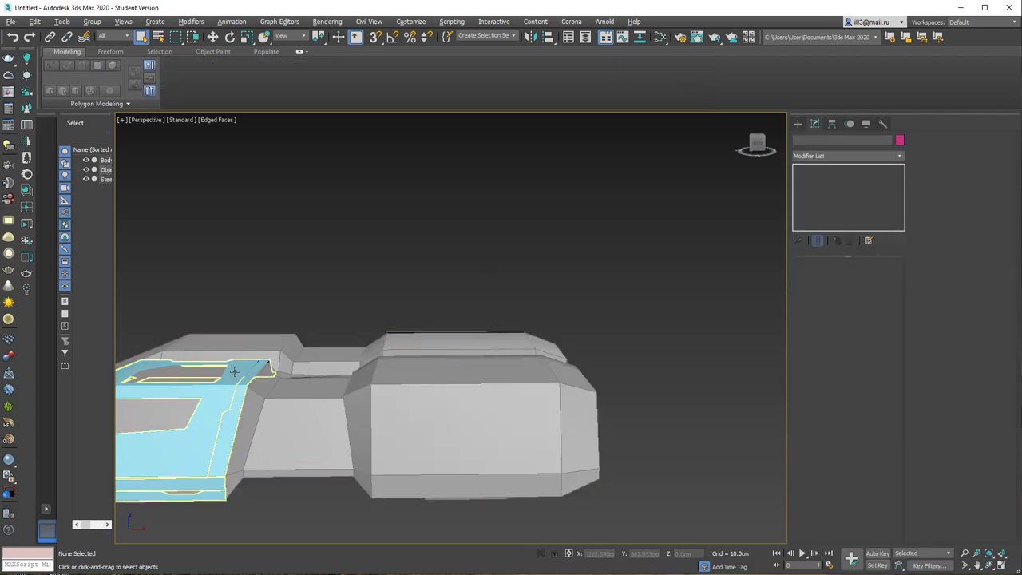
click(936, 218)
click(471, 423)
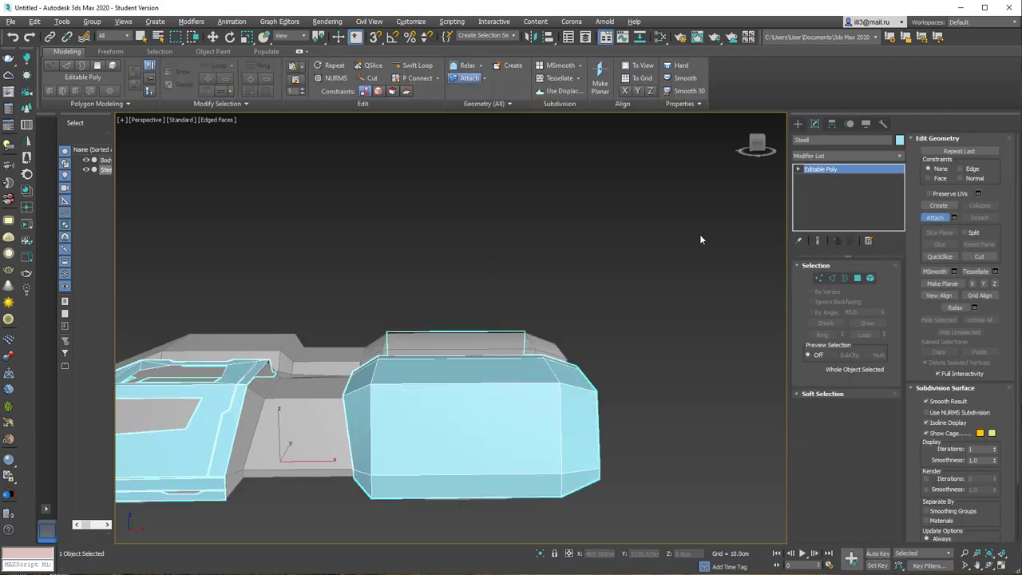
key(w)
mouse_move(492, 285)
alt+middle_down()
mouse_move(396, 241)
mouse_move(414, 331)
mouse_move(403, 324)
mouse_move(549, 426)
mouse_move(569, 341)
mouse_move(618, 322)
mouse_move(682, 325)
mouse_move(523, 407)
mouse_move(486, 300)
mouse_move(537, 222)
mouse_move(525, 322)
mouse_move(502, 290)
mouse_move(543, 394)
mouse_move(455, 369)
alt+middle_up()
Enter Steel's polygon level and clear the face selection
key(4)
click(549, 426)
click(523, 407)
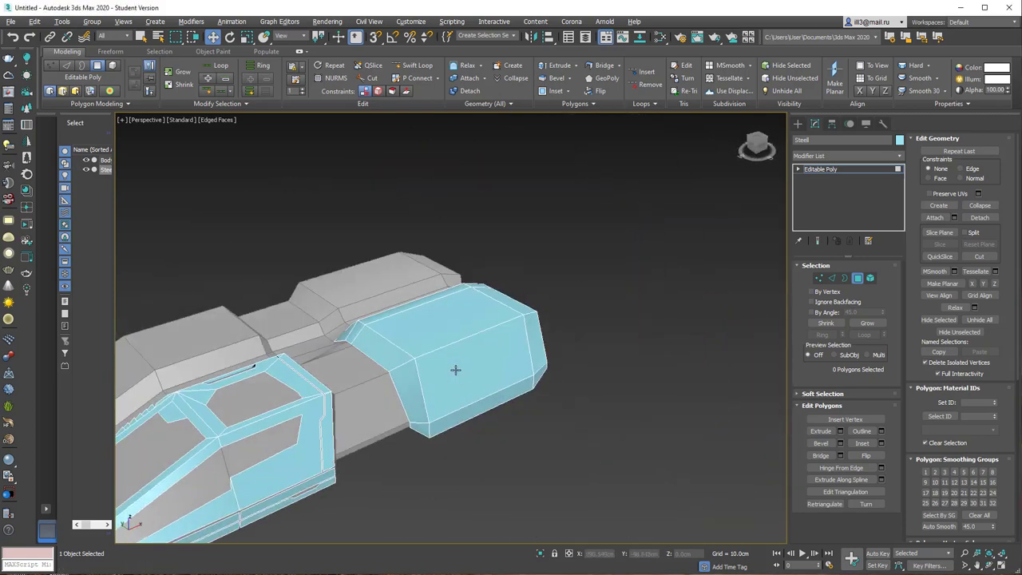
scroll(456, 370, up, 2)
Cut a closed octagonal panel outline into the rear Steel block's side face
right_click(455, 364)
click(415, 335)
scroll(455, 361, up, 2)
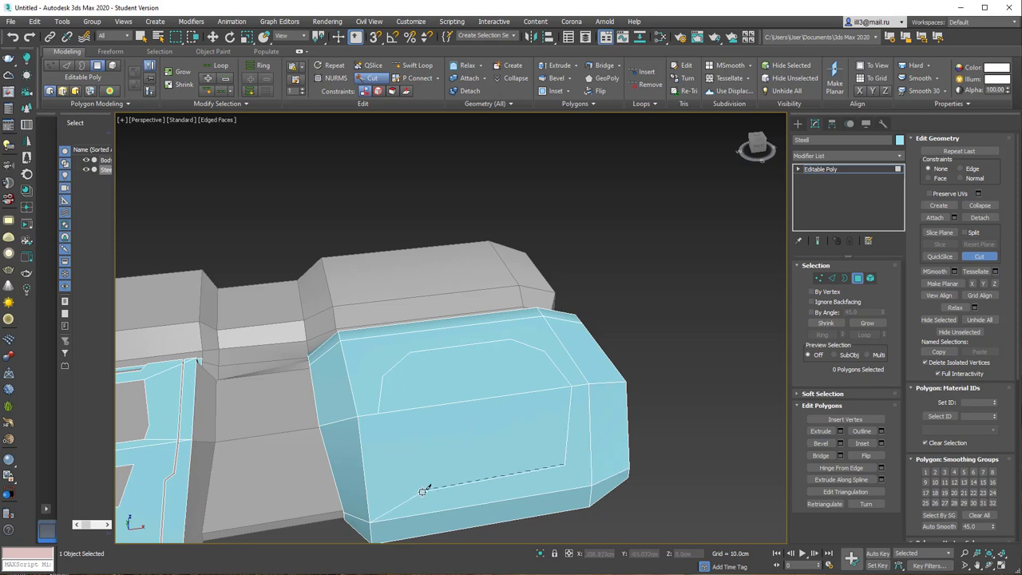
Chamfer the outline edges at 1.0 cm with a different chamfer type into a thin double groove
key(2)
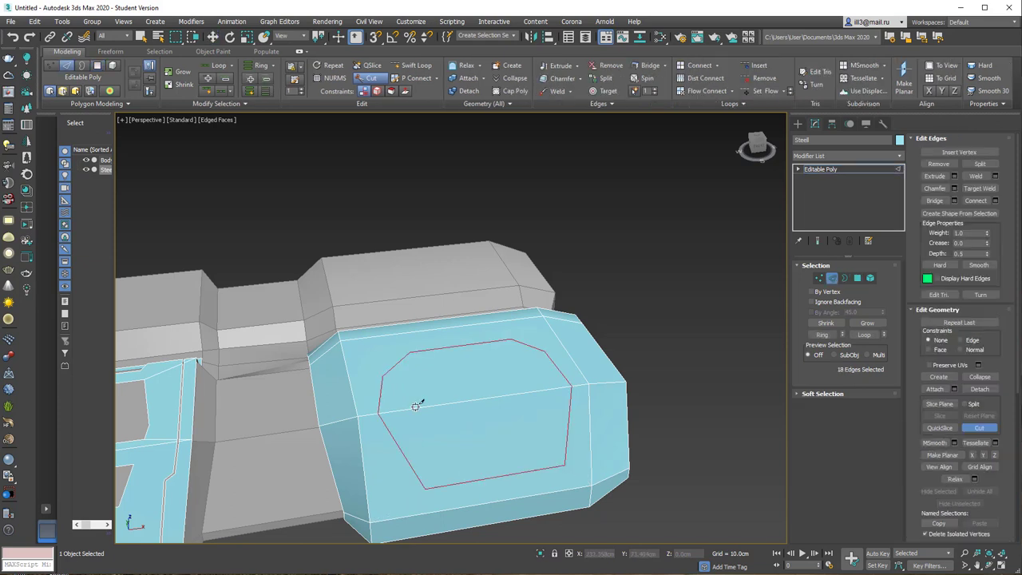
click(580, 79)
scroll(410, 411, up, 3)
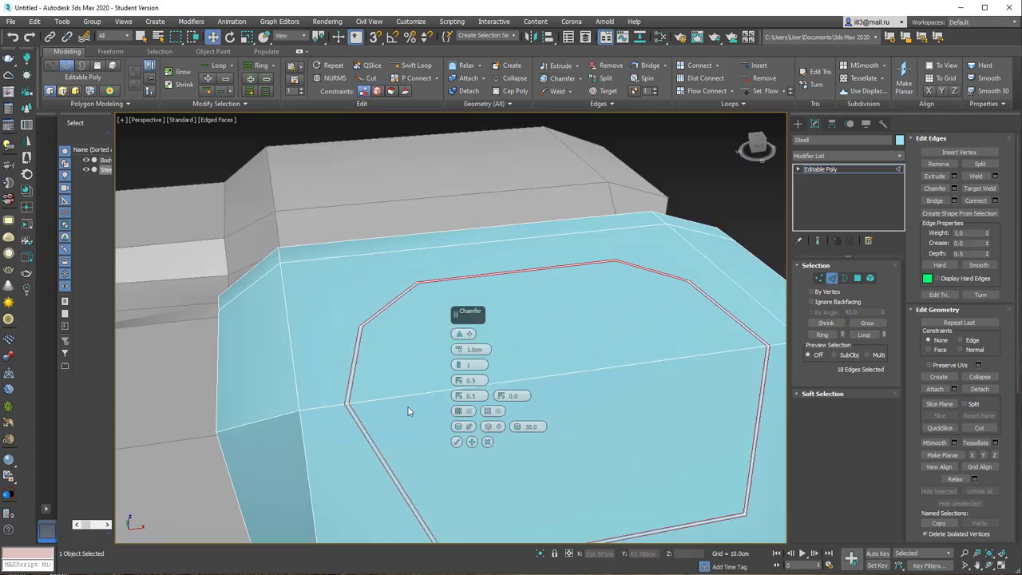
scroll(321, 400, up, 3)
scroll(347, 227, up, 2)
click(459, 334)
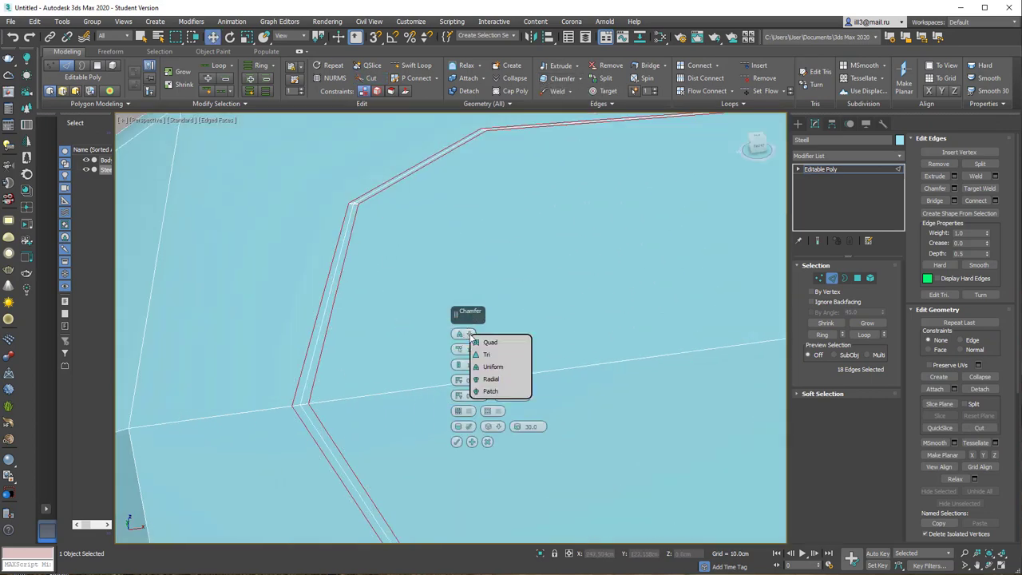
click(479, 352)
click(456, 442)
scroll(433, 369, down, 3)
scroll(433, 369, down, 3)
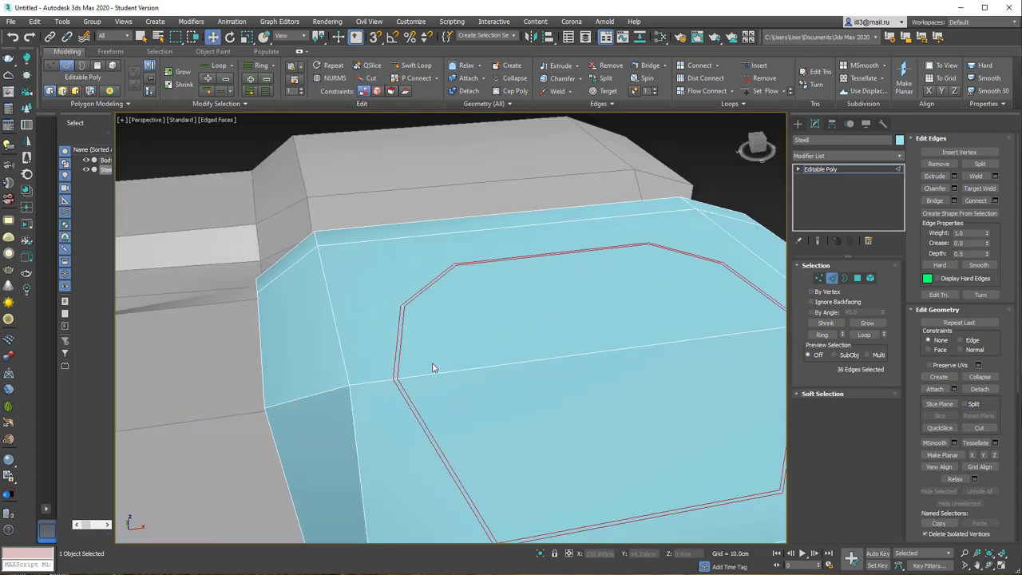
Convert the chamfer strip to a face selection, then clear it
key(4)
click(397, 339)
shift+click(413, 298)
key(ctrl+d)
mouse_move(418, 295)
alt+middle_down()
mouse_move(341, 258)
mouse_move(365, 256)
alt+middle_up()
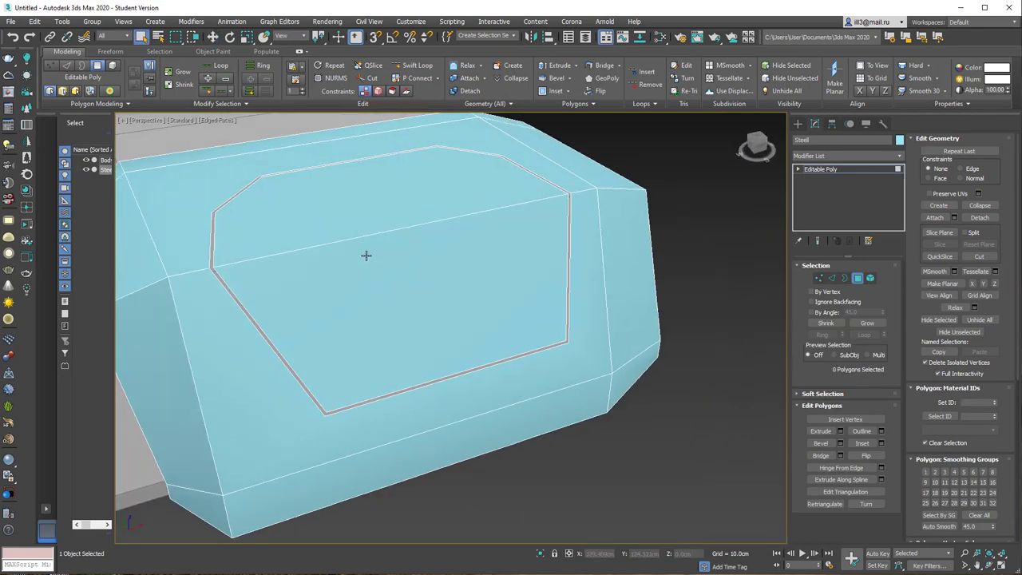
Inset the lower and upper faces inside the octagonal outline
click(365, 256)
click(556, 90)
mouse_move(456, 290)
mouse_down()
mouse_move(447, 349)
mouse_move(401, 211)
mouse_move(408, 254)
mouse_move(513, 258)
mouse_up()
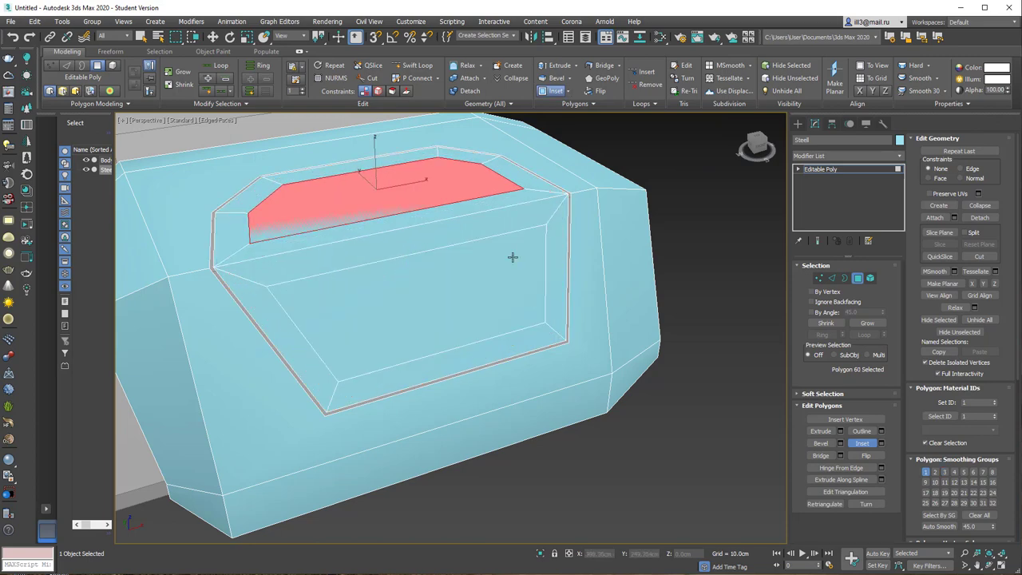
alt+middle_drag(464, 237, 454, 239)
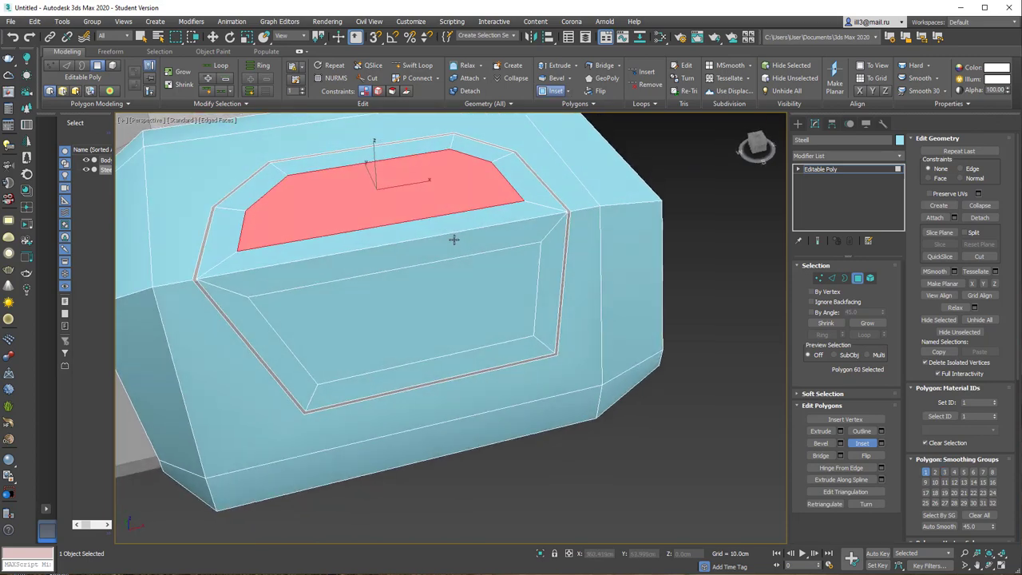
Chamfer the inset faces' border edges
ctrl+click(832, 277)
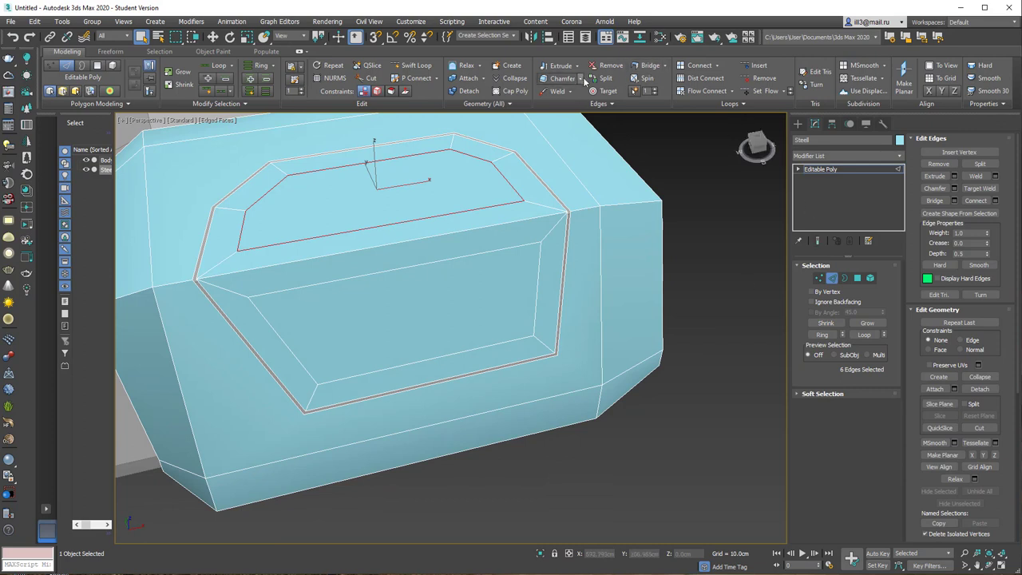
ctrl+click(504, 247)
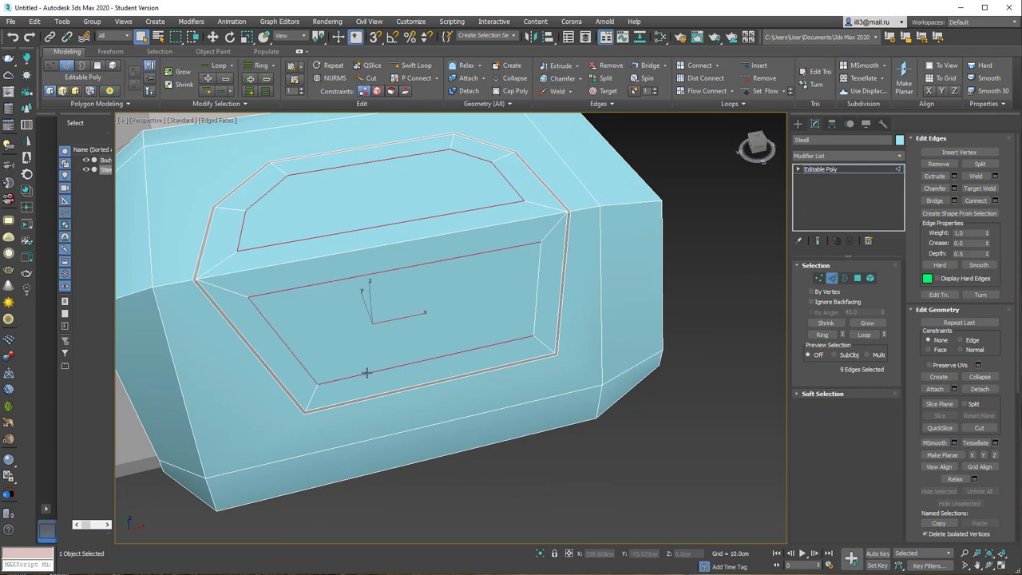
click(575, 92)
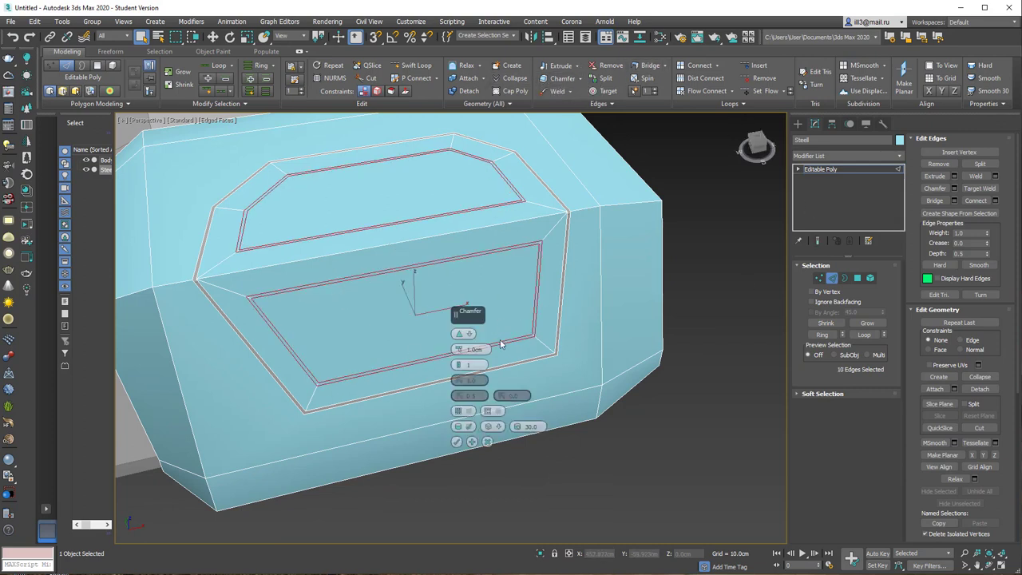
click(473, 440)
ctrl+click(857, 278)
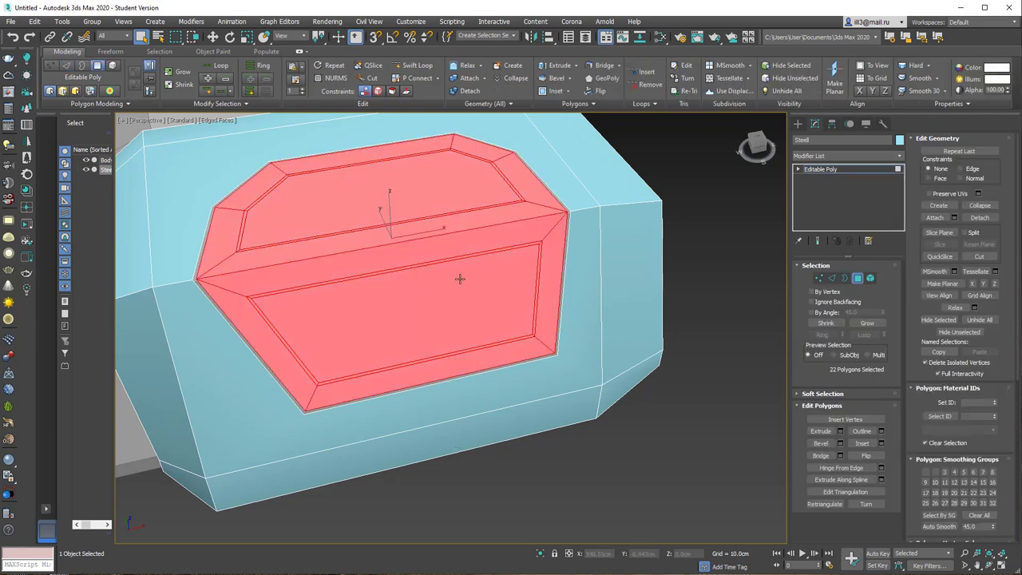
key(ctrl+d)
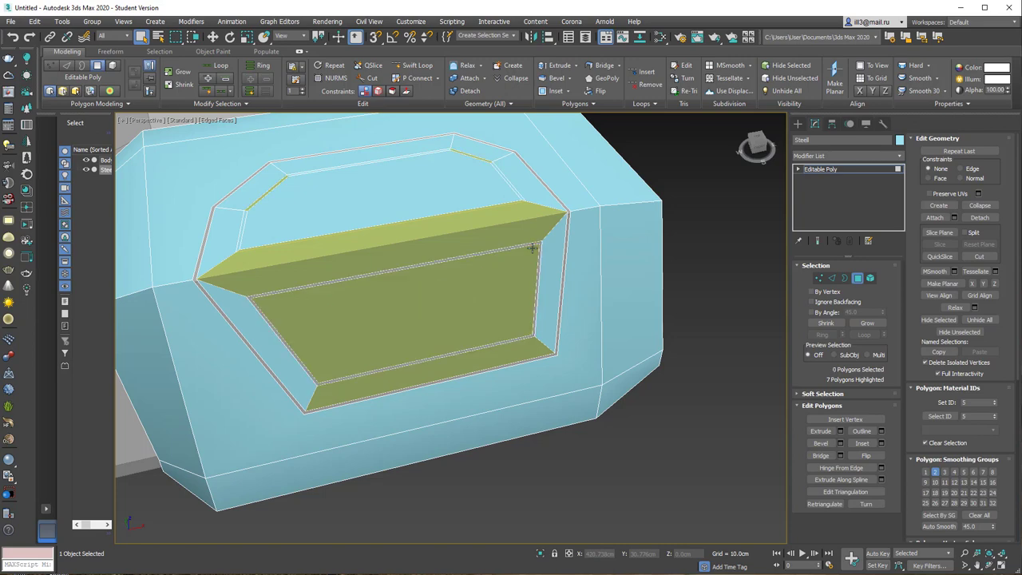
Cut new edges across the panel and delete the thin strip below the upper inset, opening a hole
click(304, 237)
key(ctrl+d)
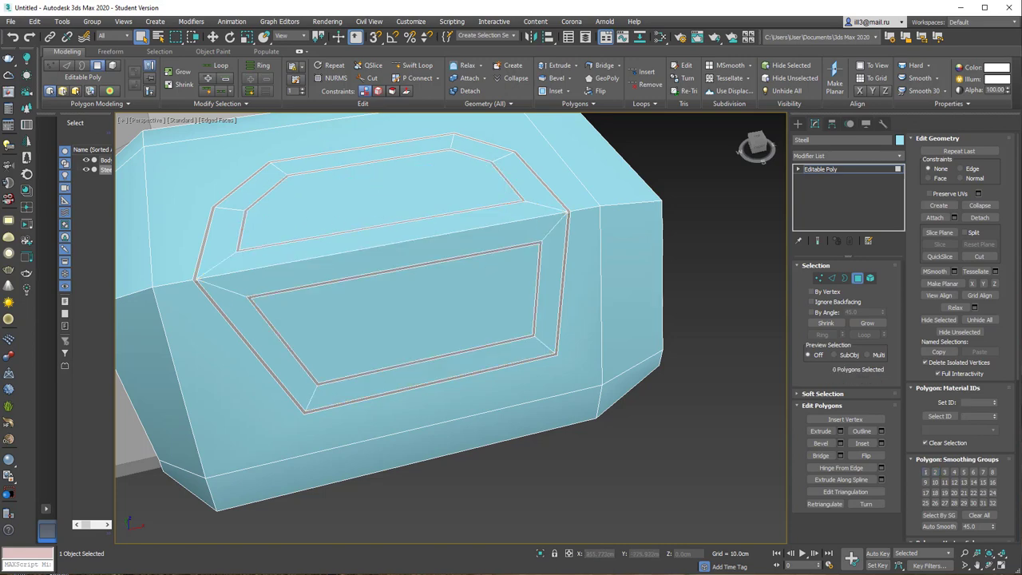
click(419, 291)
click(369, 212)
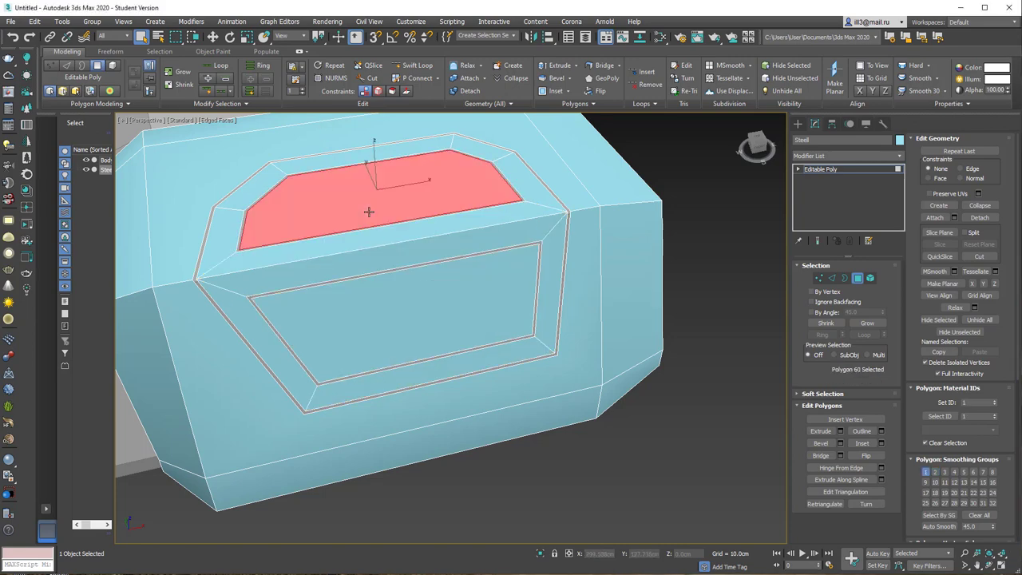
right_click(369, 212)
click(266, 220)
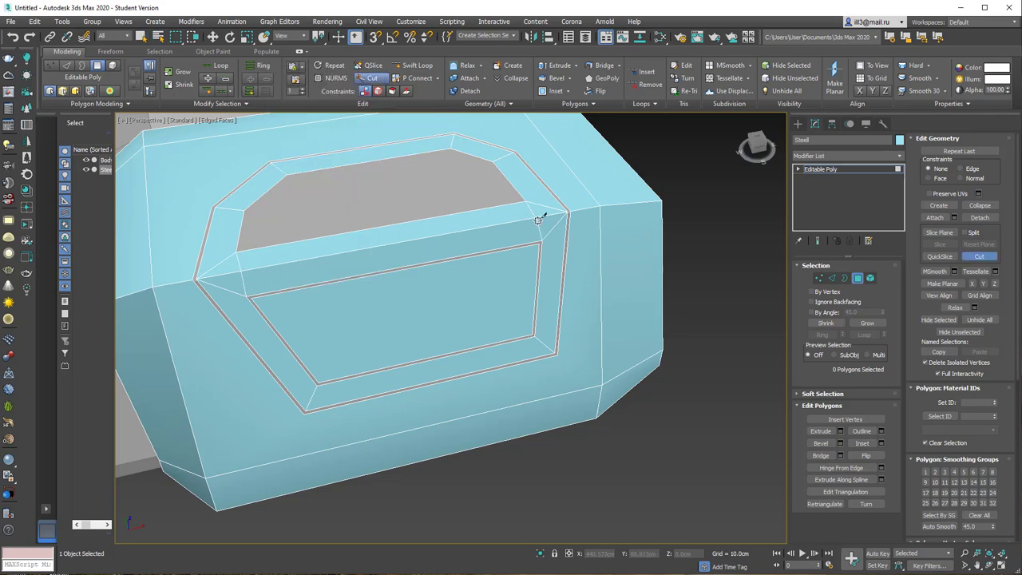
right_click(447, 220)
click(443, 236)
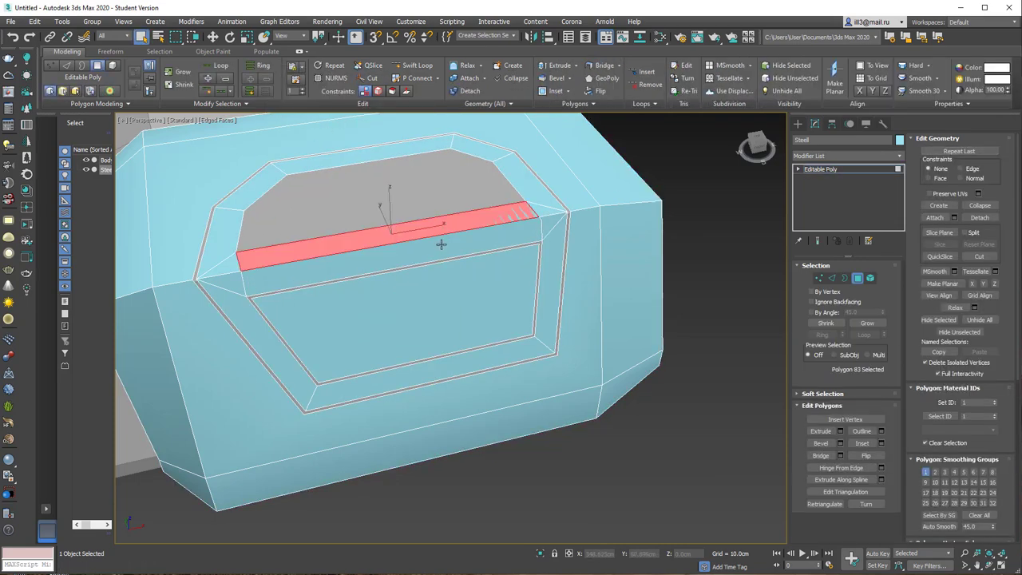
key(Delete)
Bridge the two opposite recess edges into a strip and scale its end edge to match the frame
key(2)
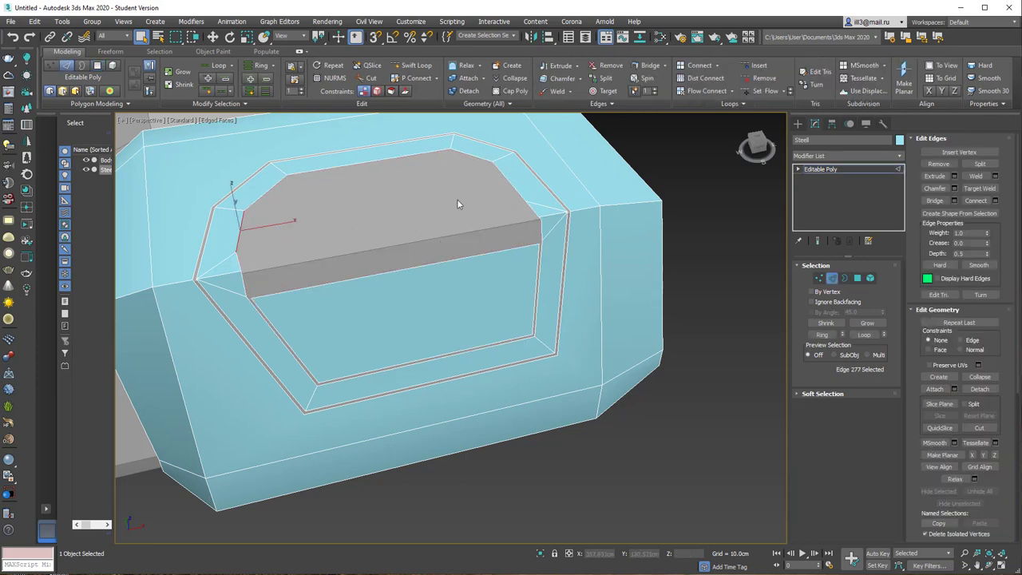
click(507, 180)
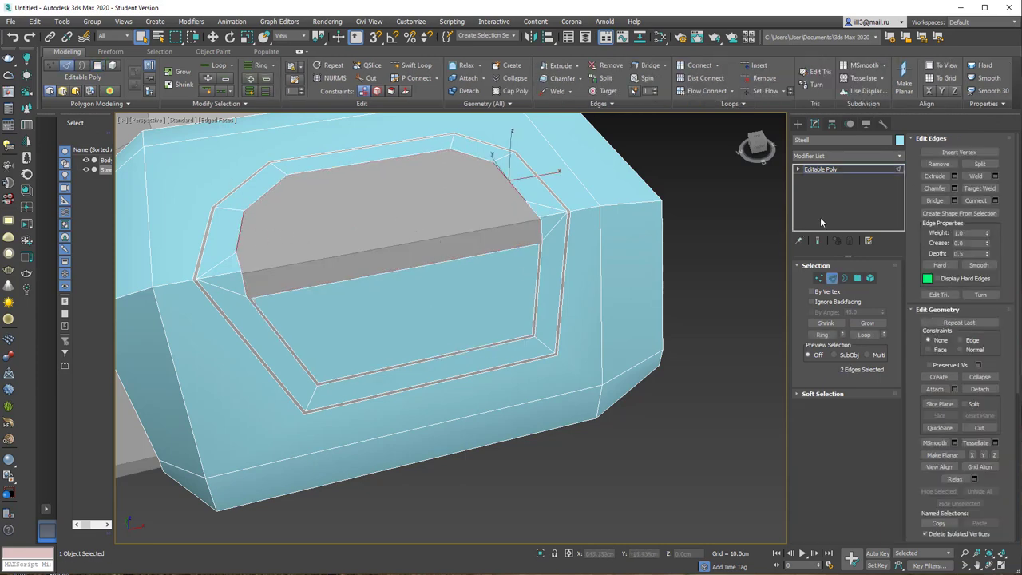
click(954, 202)
click(466, 361)
alt+middle_drag(510, 223, 519, 198)
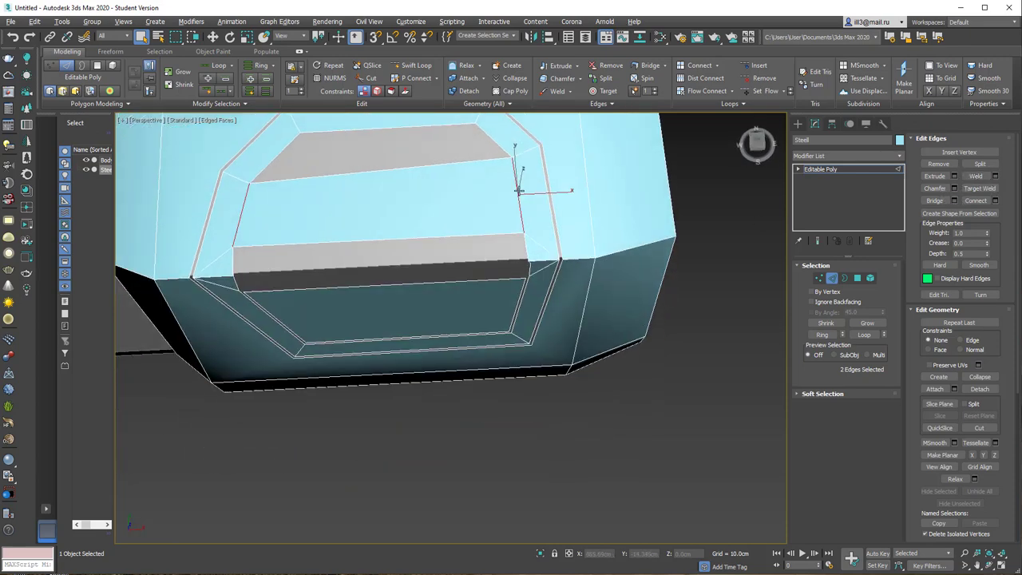
drag(519, 176, 519, 194)
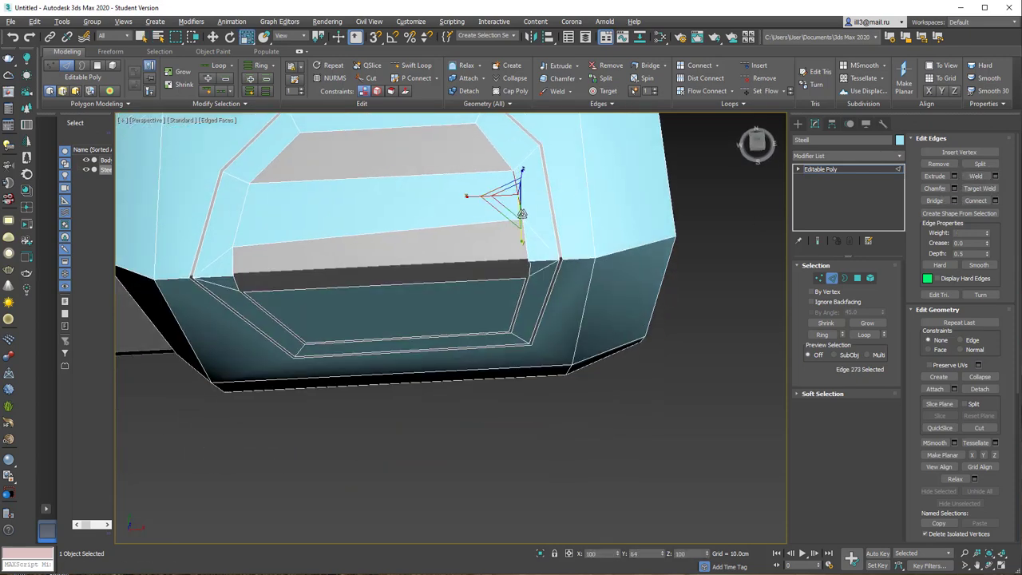
alt+middle_drag(257, 209, 211, 217)
scroll(232, 212, up, 3)
scroll(425, 214, down, 2)
mouse_move(424, 214)
alt+middle_down()
mouse_move(336, 167)
mouse_move(345, 186)
alt+middle_up()
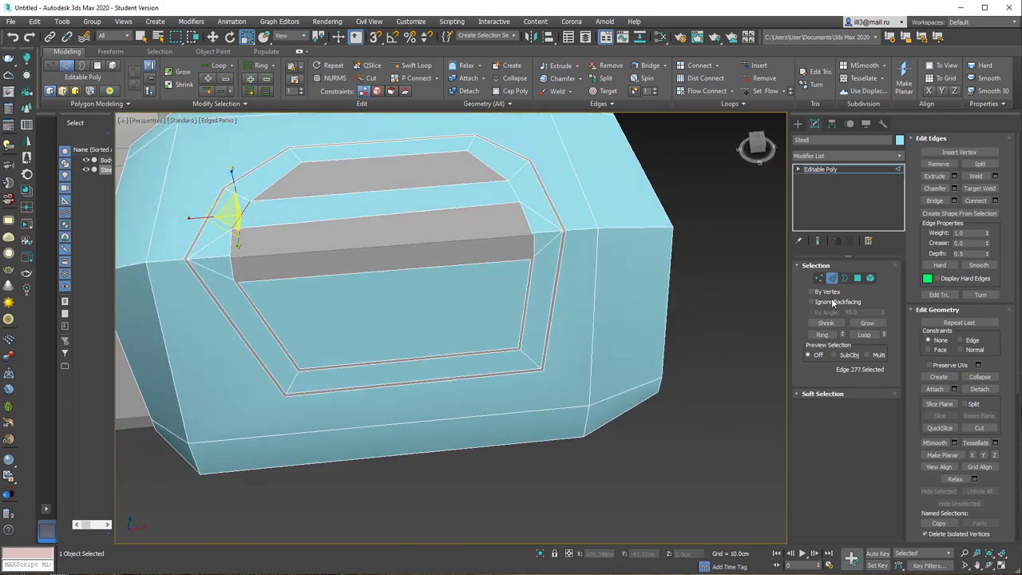
middle_drag(263, 294, 268, 295)
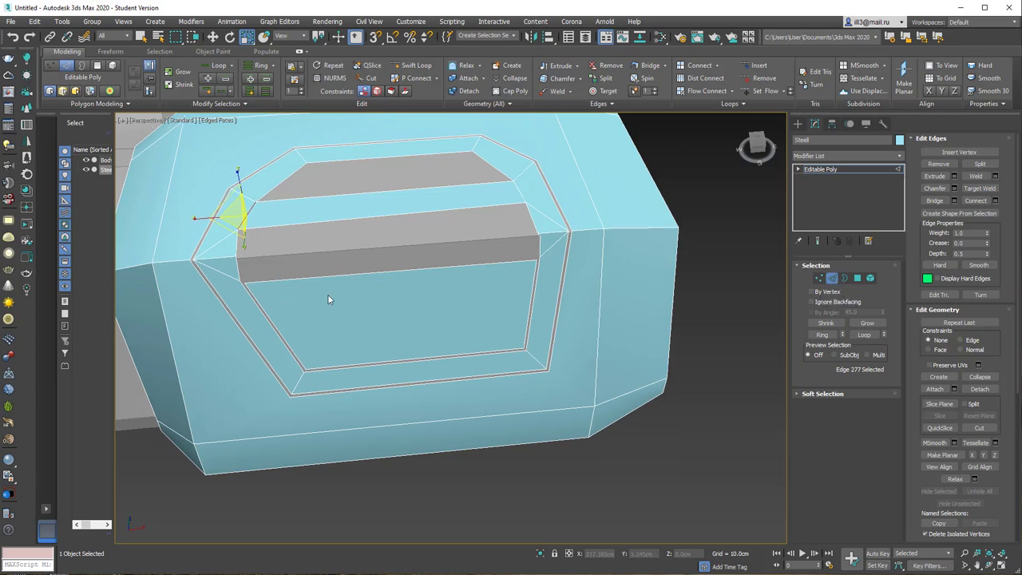
Slide the strip edges along the surface with edge constraint to resize the slats and open grey bands
click(352, 274)
key(w)
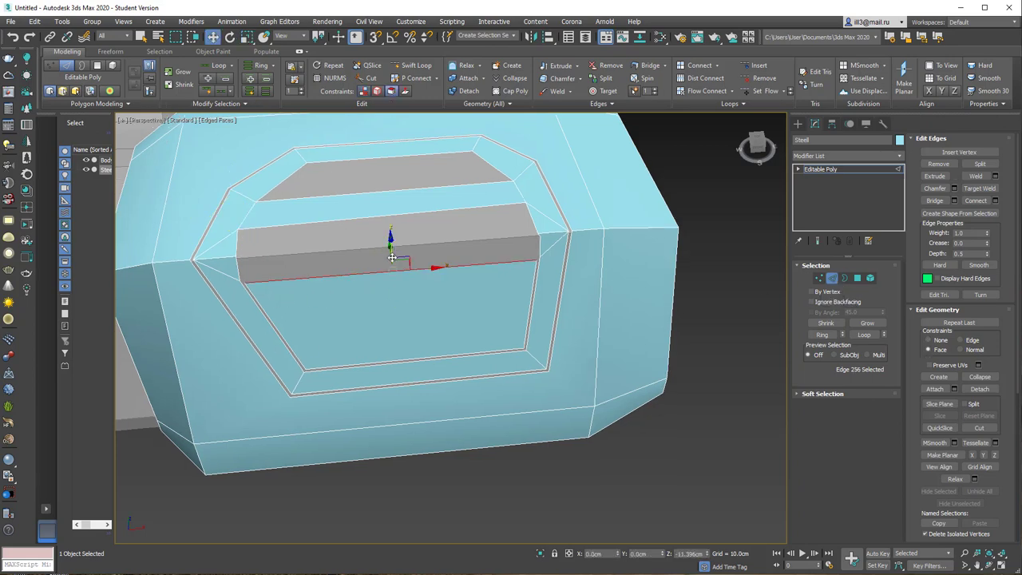
alt+middle_drag(392, 257, 391, 240)
key(shift+x)
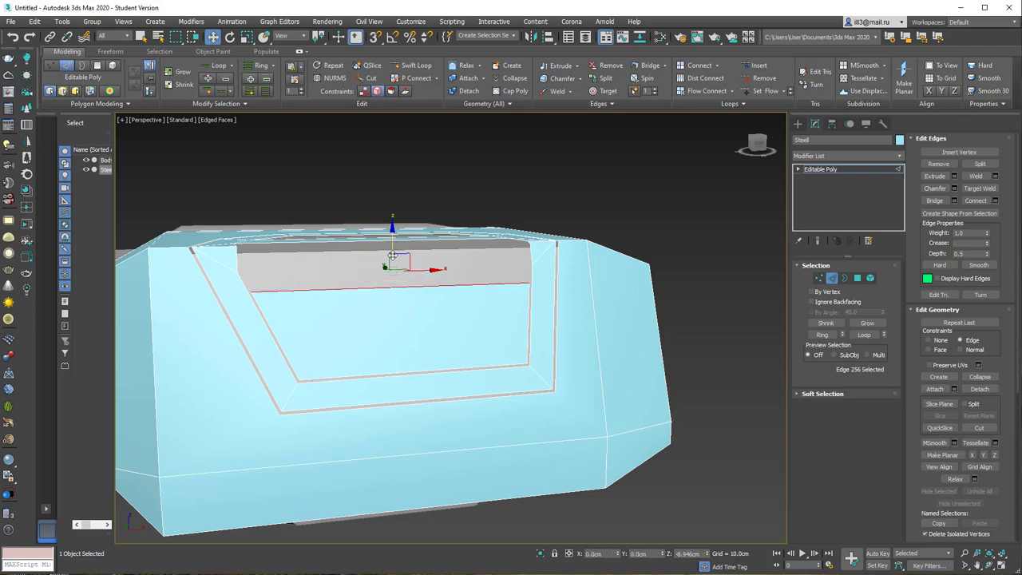
drag(393, 266, 392, 276)
click(398, 373)
drag(399, 372, 403, 315)
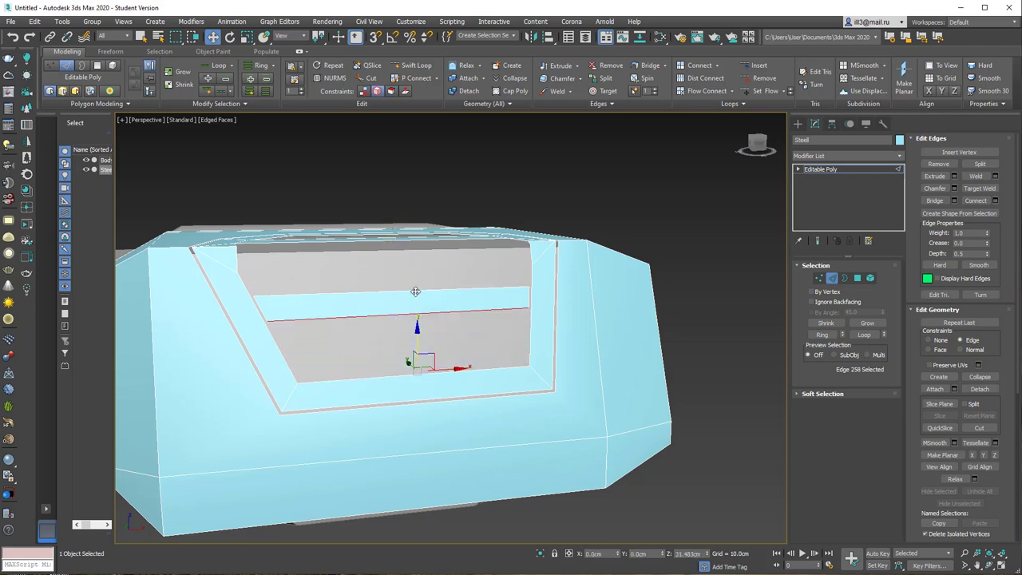
alt+middle_drag(403, 315, 415, 283)
click(415, 287)
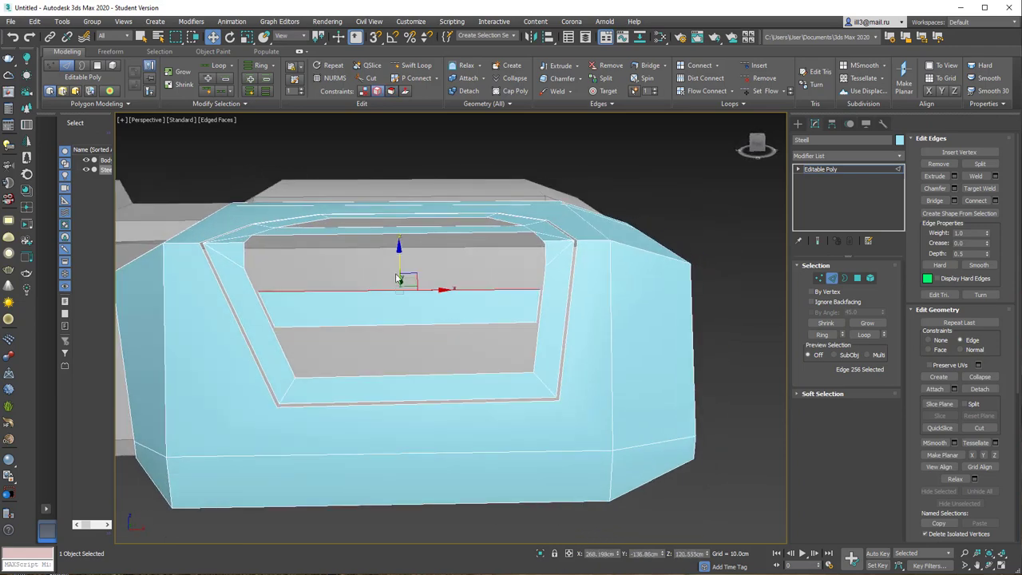
drag(415, 286, 424, 288)
mouse_move(424, 288)
alt+middle_down()
mouse_move(543, 322)
mouse_move(400, 288)
mouse_move(359, 263)
alt+middle_up()
scroll(333, 243, up, 3)
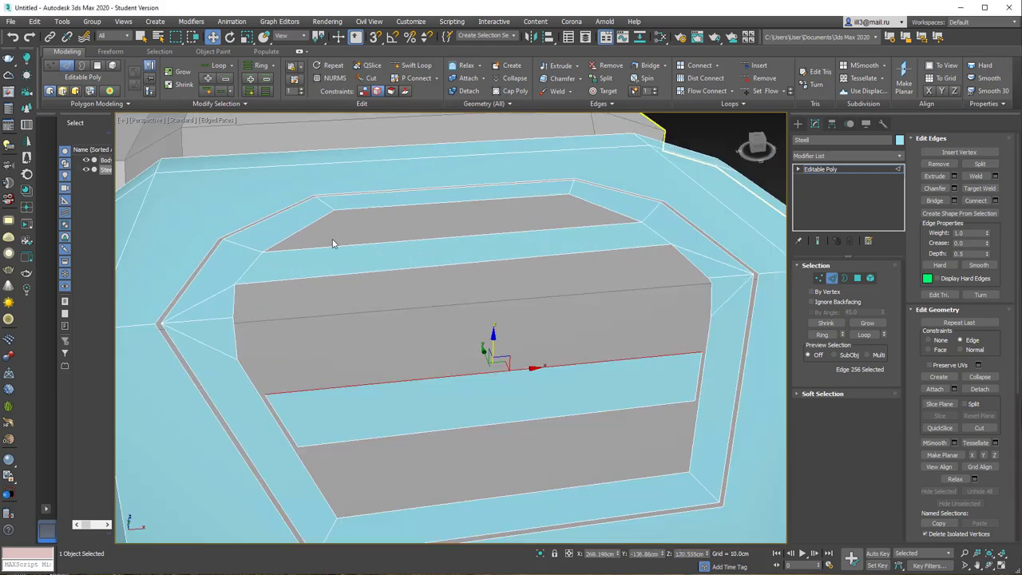
Chamfer the selected panel frame edges at 1.0 cm
key(q)
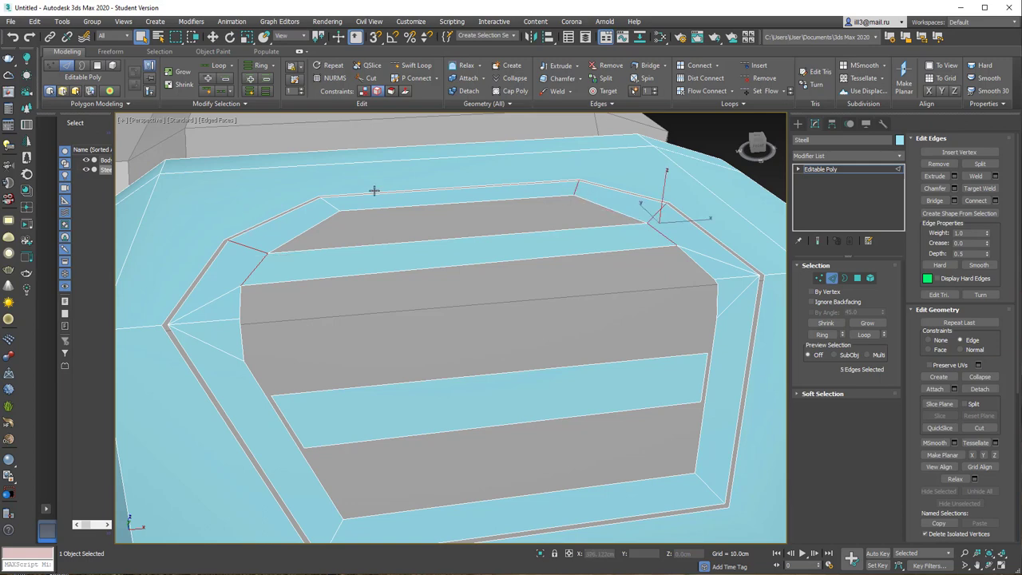
ctrl+click(336, 207)
alt+middle_drag(336, 207, 332, 441)
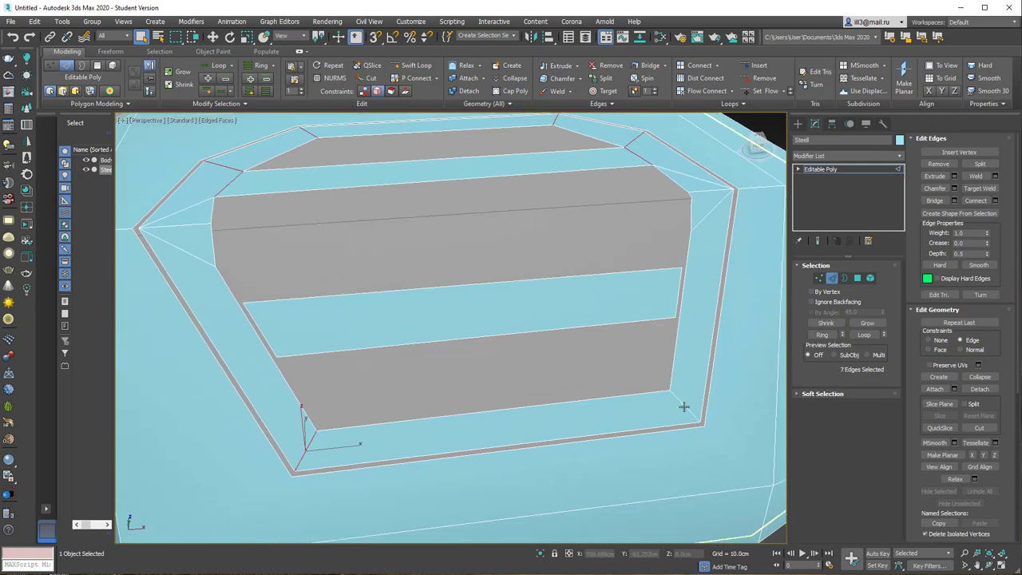
alt+middle_drag(620, 254, 618, 281)
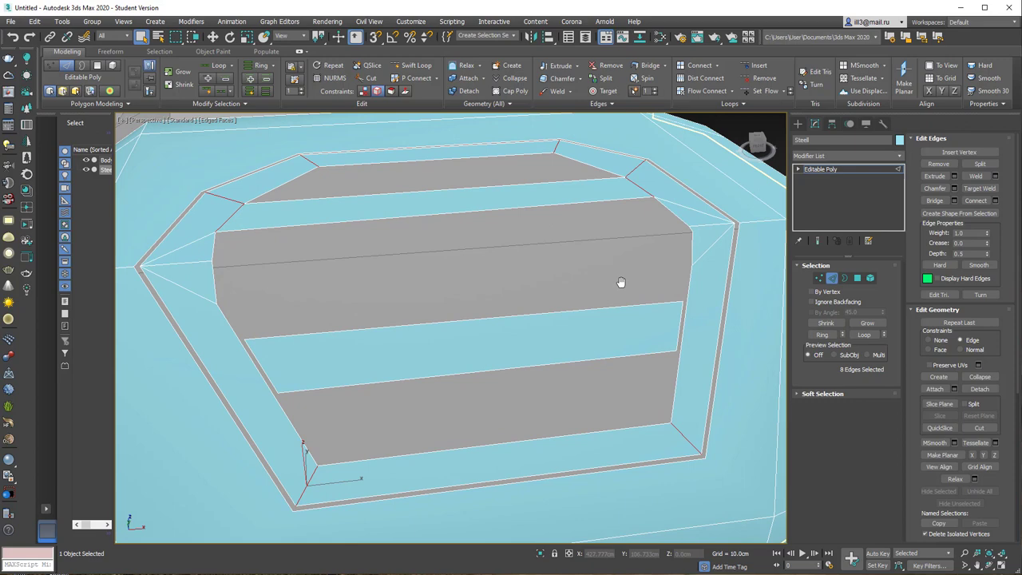
shift+click(562, 78)
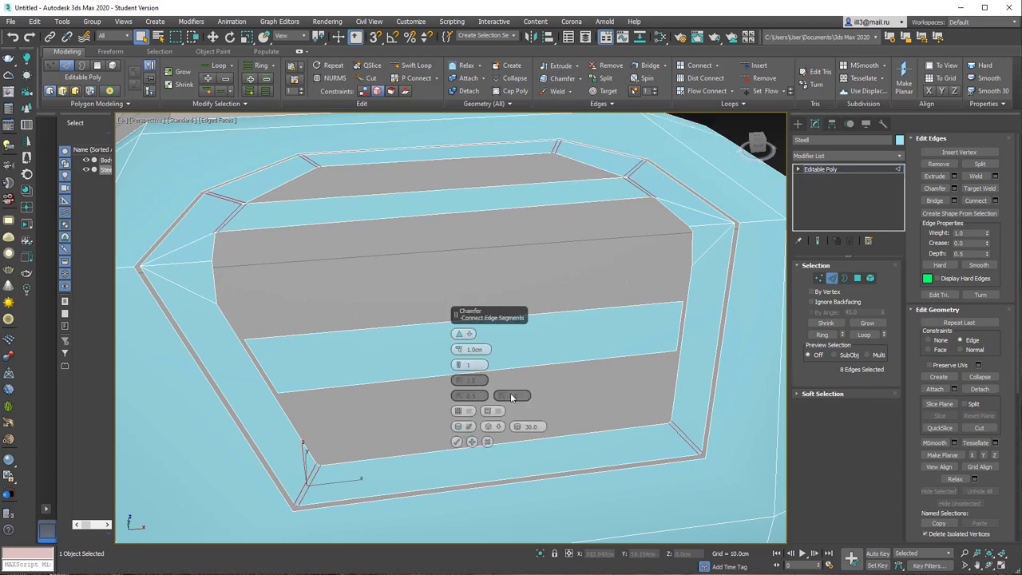
click(457, 442)
Select polygons on the chamfered frame to check the new grooves
key(4)
click(316, 477)
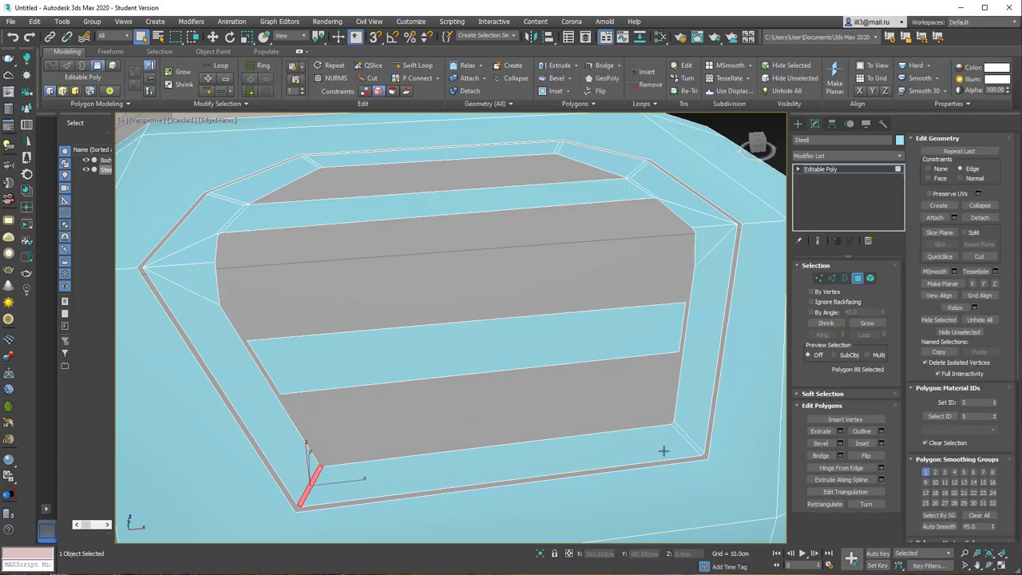
scroll(225, 191, up, 5)
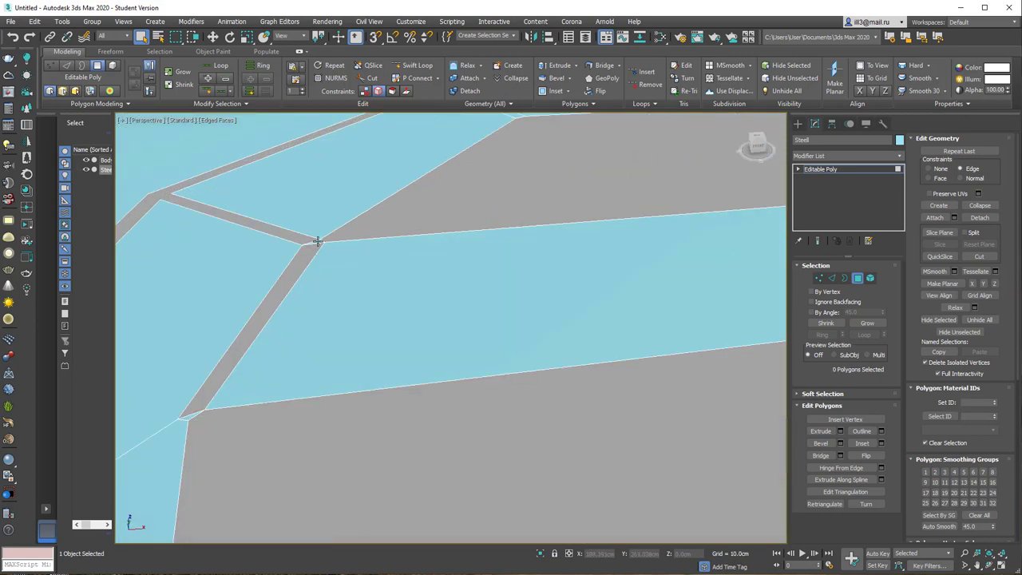
mouse_move(394, 256)
alt+middle_down()
mouse_move(429, 251)
mouse_move(453, 266)
alt+middle_up()
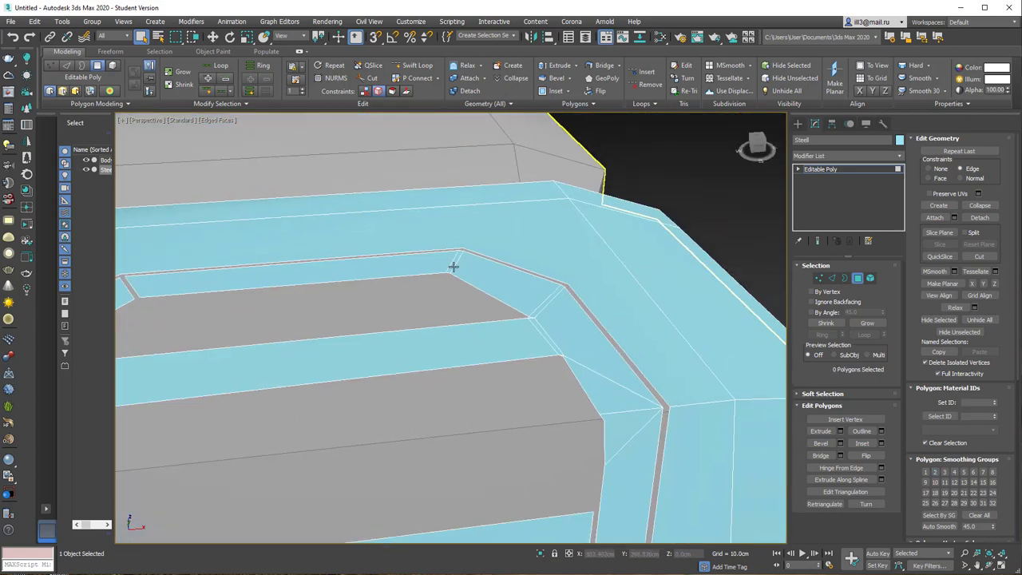
scroll(540, 316, up, 3)
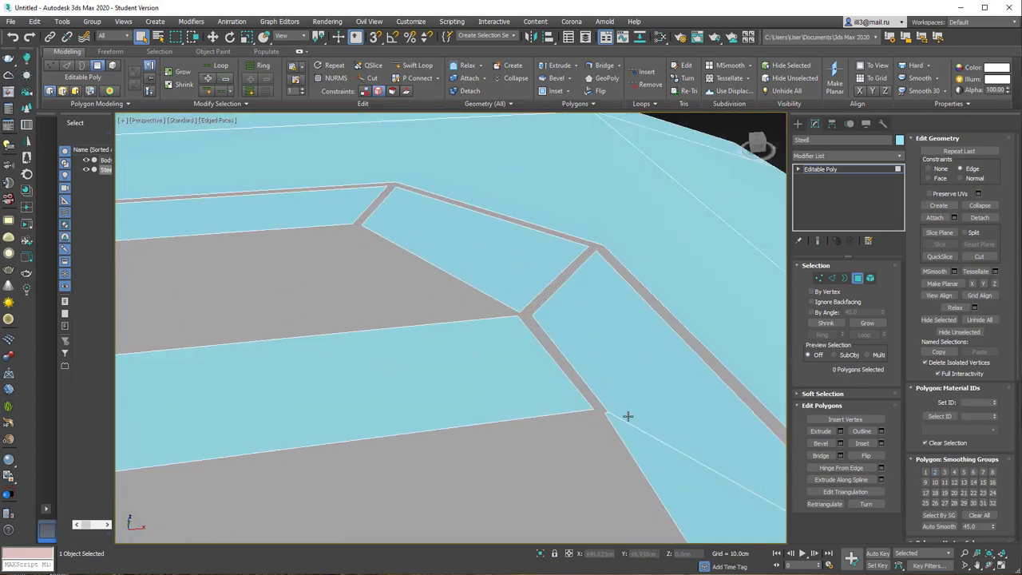
scroll(628, 416, down, 3)
scroll(621, 325, down, 2)
click(662, 288)
mouse_move(662, 287)
alt+middle_down()
mouse_move(664, 220)
mouse_move(484, 306)
alt+middle_up()
Chamfer the long edge loop along the side armor into a groove strip
key(2)
double_click(482, 302)
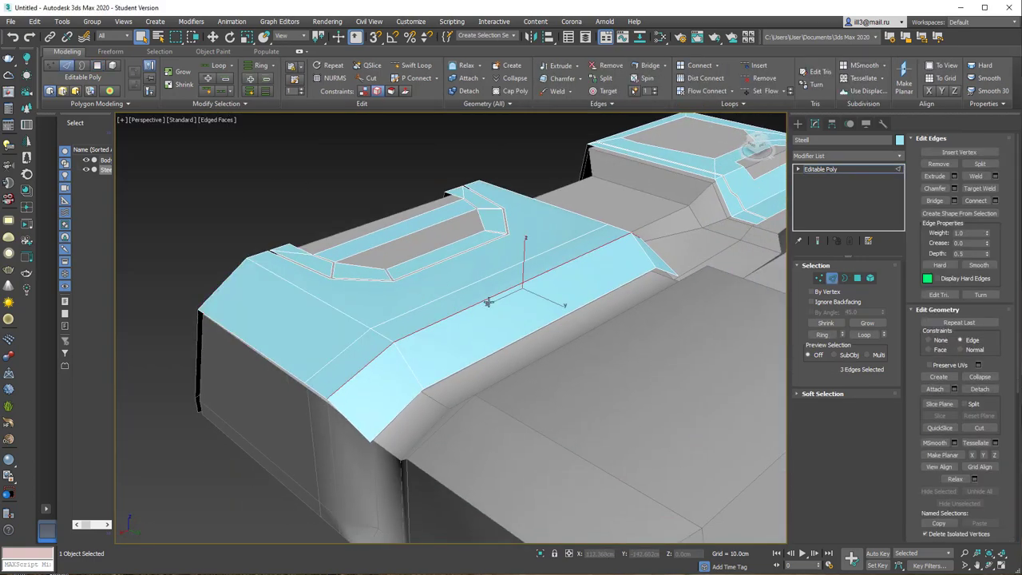
scroll(511, 297, up, 3)
click(579, 78)
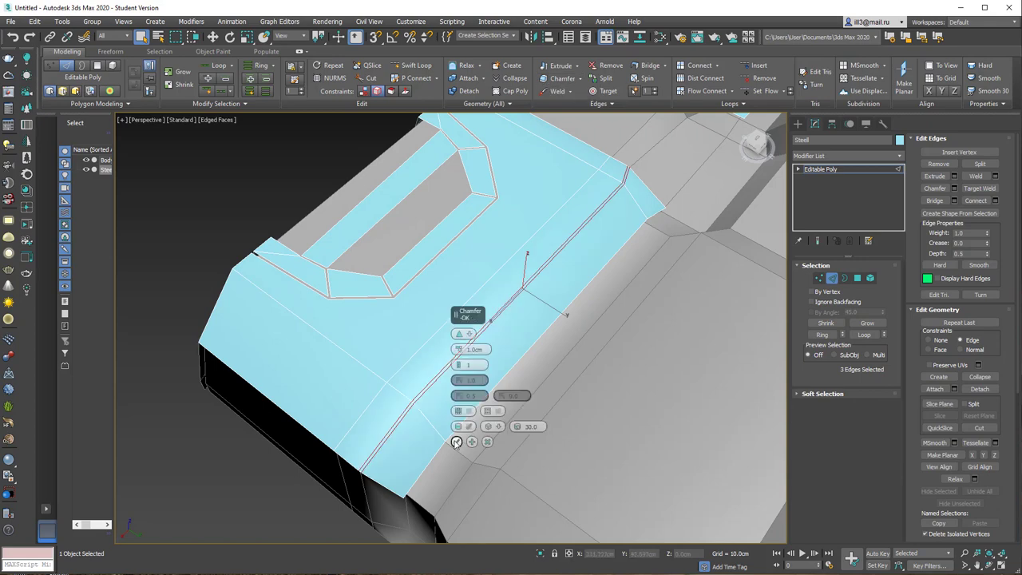
click(457, 442)
key(4)
click(413, 398)
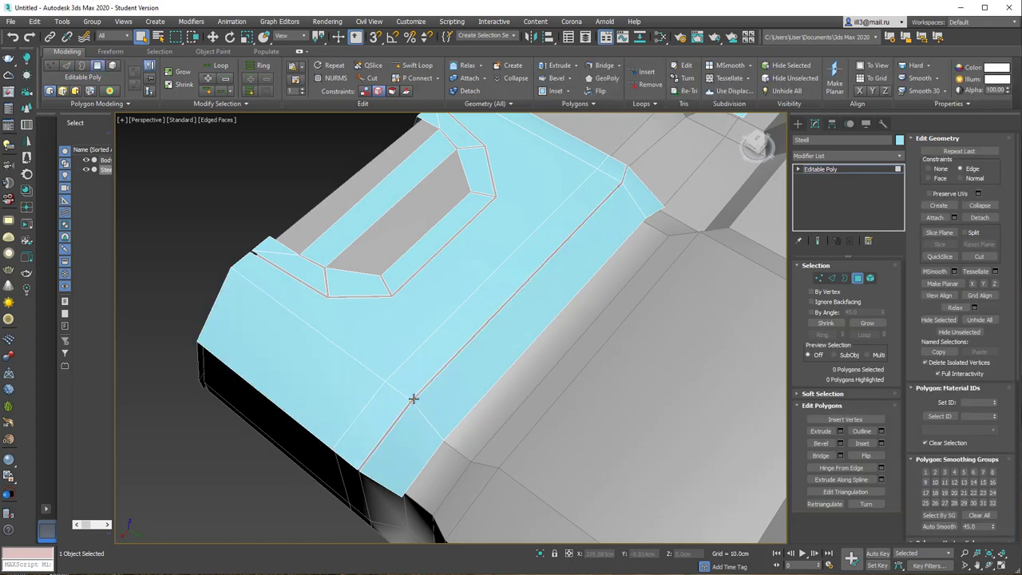
mouse_move(413, 398)
alt+middle_down()
mouse_move(508, 193)
mouse_move(536, 313)
mouse_move(564, 320)
mouse_move(523, 275)
mouse_move(338, 360)
alt+middle_up()
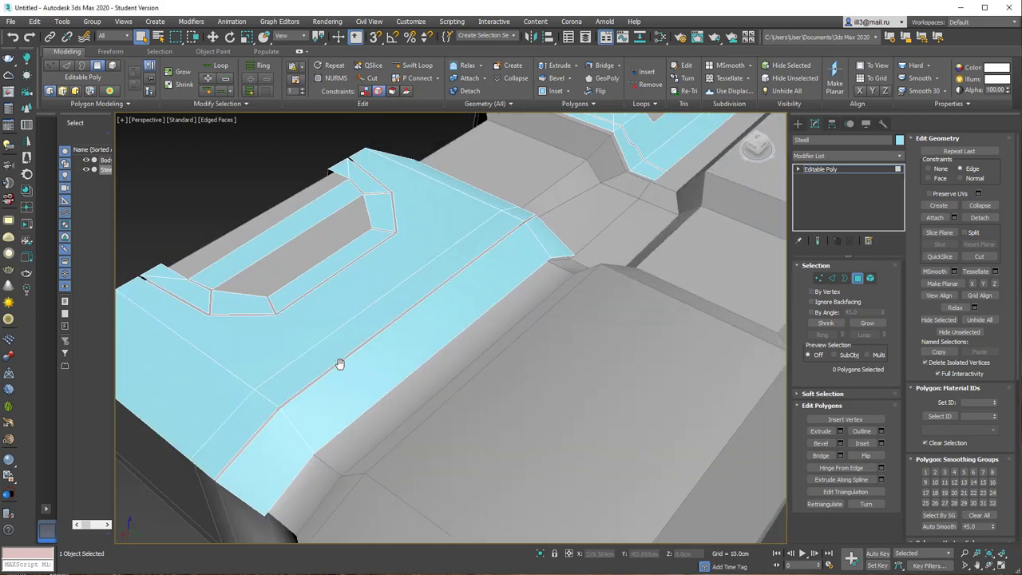
Cut a new edge lengthwise across the Steel plating's top face beside the slatted panel
right_click(290, 312)
click(278, 404)
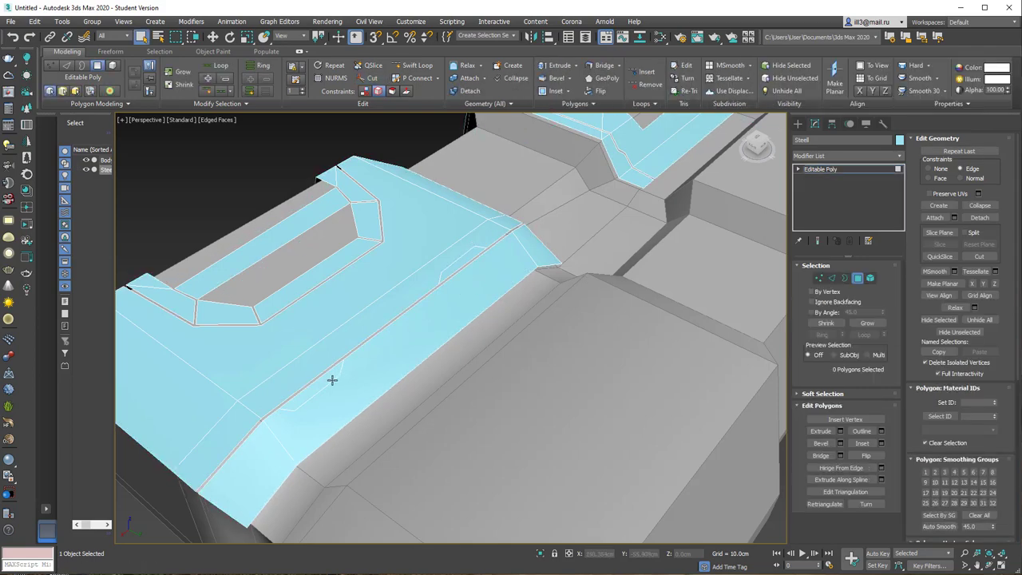
mouse_move(127, 286)
alt+middle_down()
mouse_move(405, 315)
mouse_move(466, 239)
alt+middle_up()
scroll(466, 240, up, 3)
Chamfer the selected groove edges across the Steel panel's lower front
alt+middle_drag(441, 278, 376, 333)
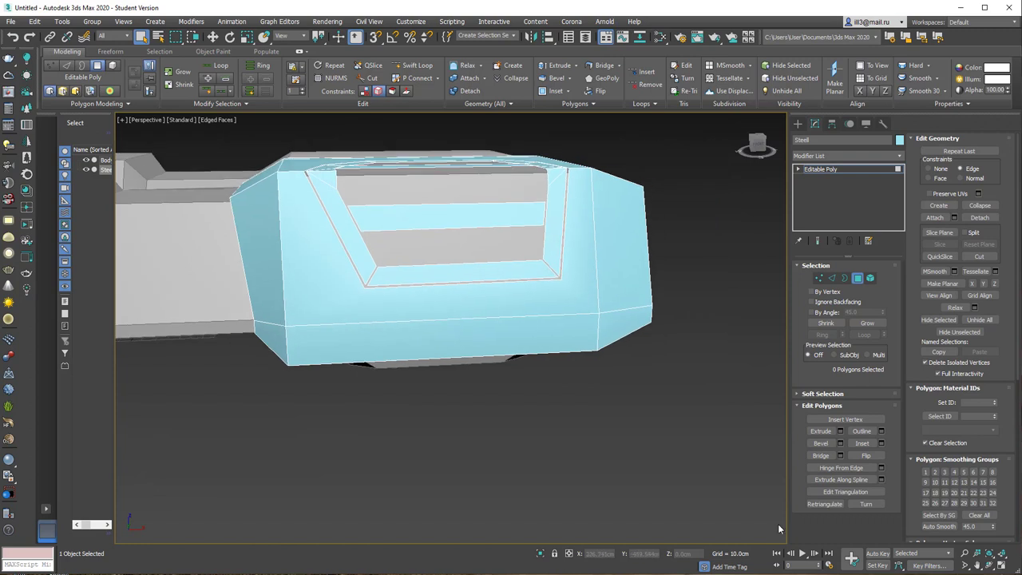
key(2)
click(580, 78)
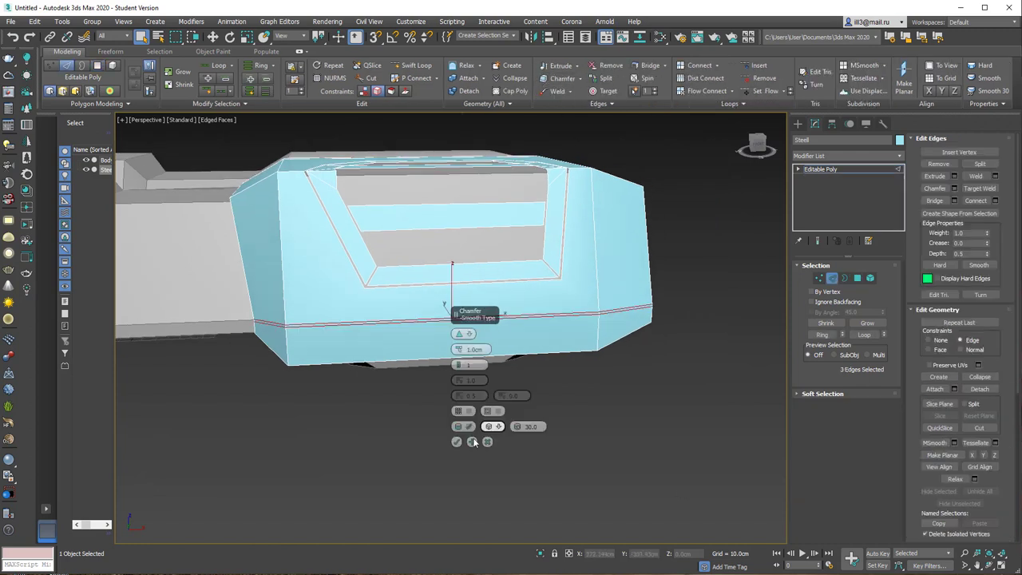
click(473, 437)
scroll(506, 292, up, 3)
Cut a trapezoid outline into the rear Steel block's lower band and select its edge loop
key(4)
click(269, 315)
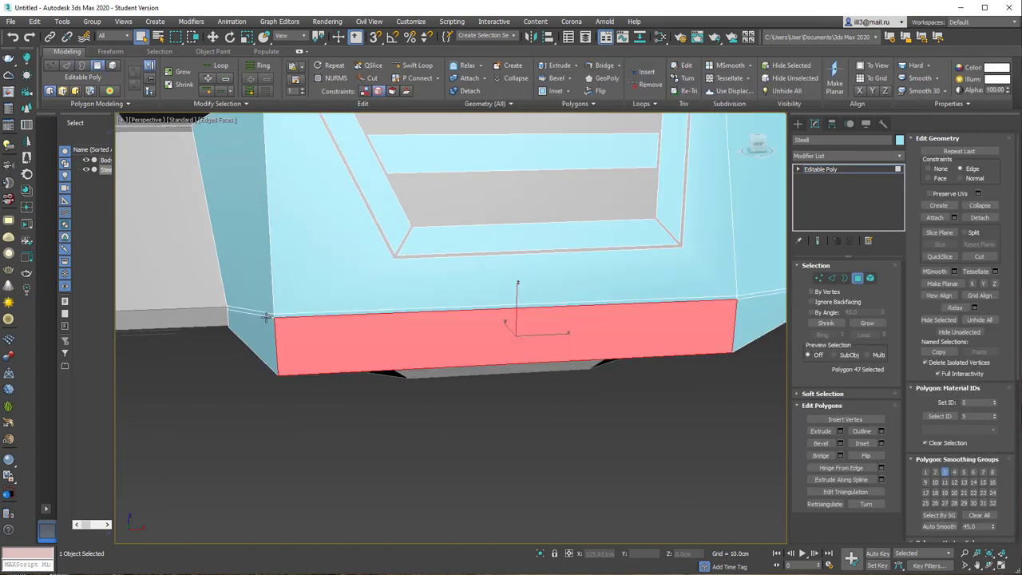
key(q)
right_click(494, 361)
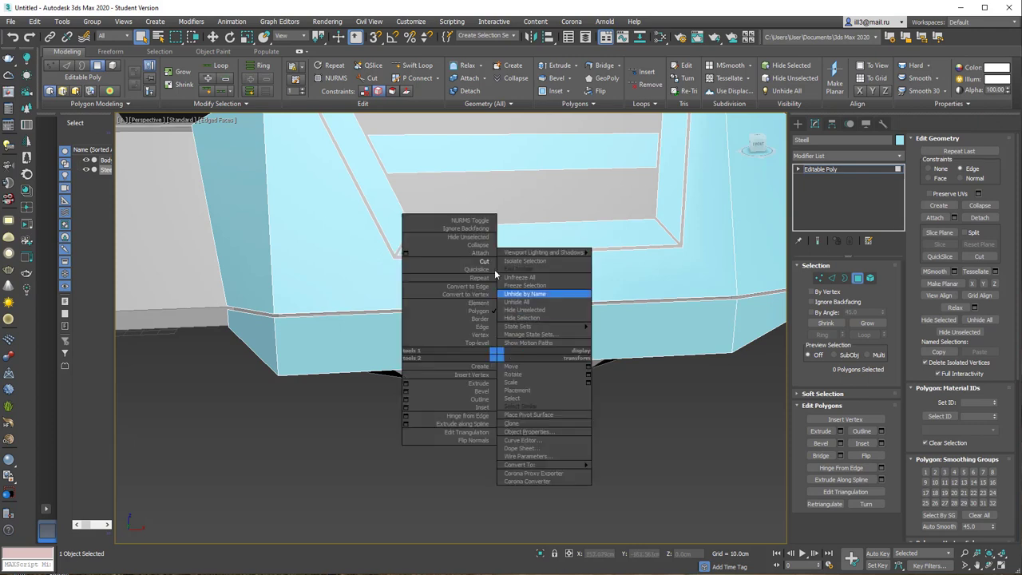
click(543, 292)
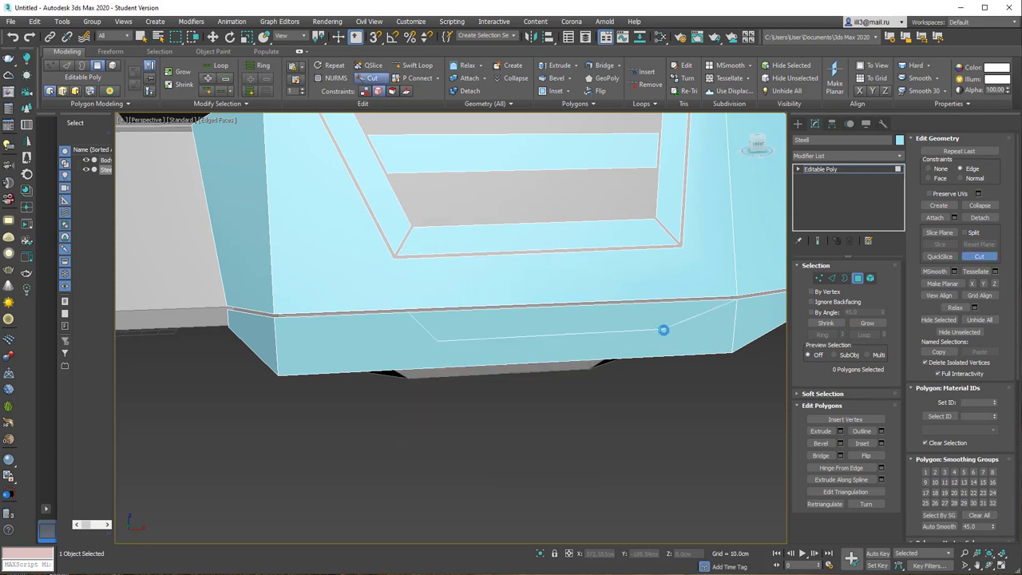
key(2)
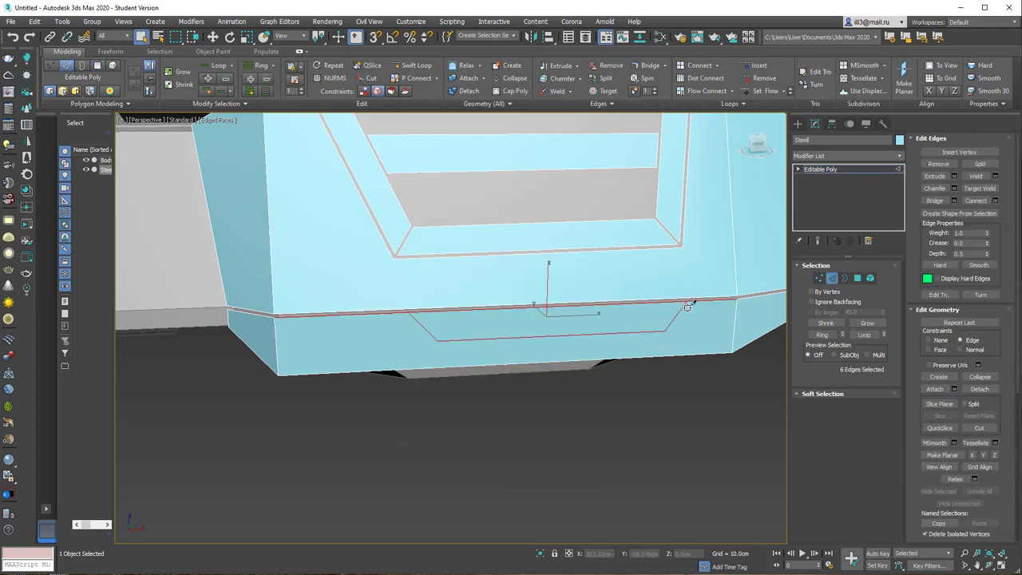
double_click(544, 307)
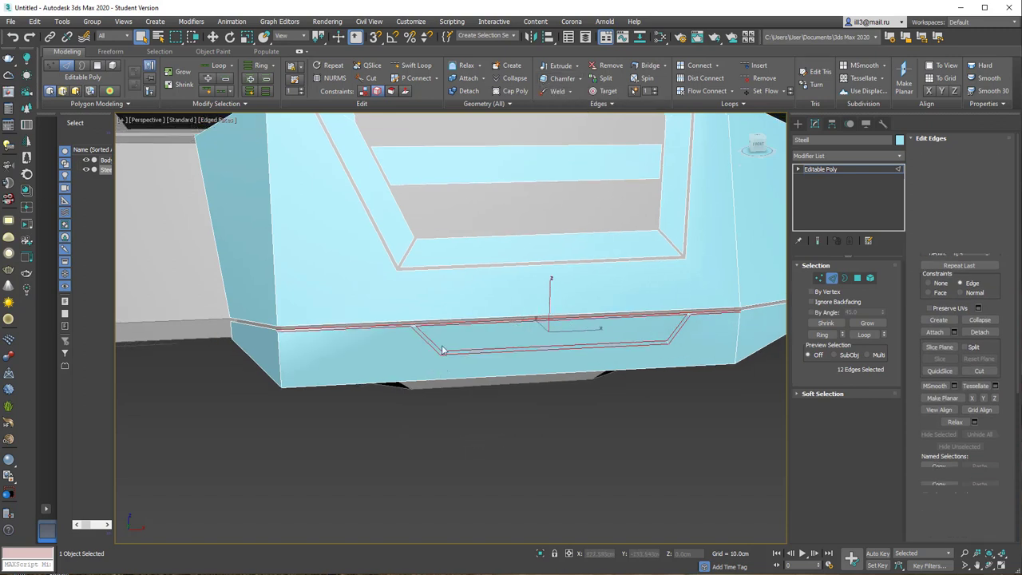
Clear the polygon selection and orbit and zoom to inspect the double groove
key(4)
scroll(412, 325, up, 5)
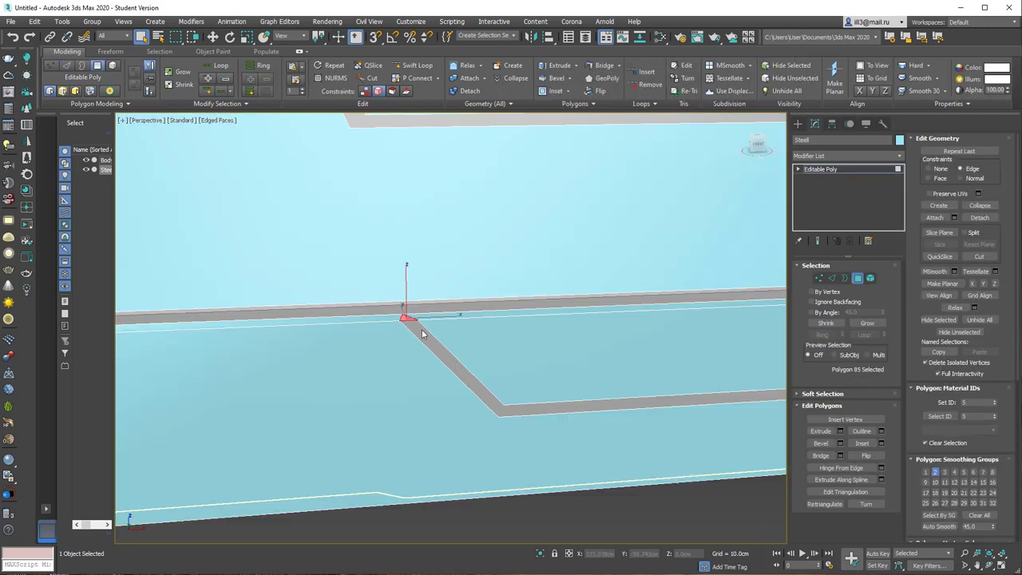
click(422, 331)
alt+middle_drag(288, 346, 682, 344)
scroll(452, 336, down, 5)
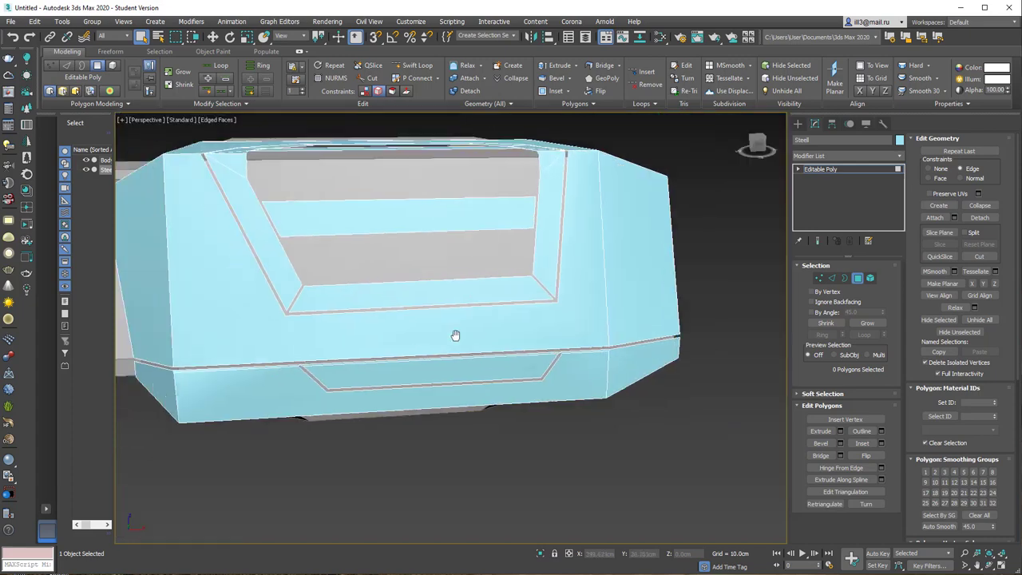
scroll(440, 365, up, 5)
scroll(593, 385, down, 5)
Try a cut on the Steel panel's side face, then undo the unwanted cut
middle_drag(593, 385, 400, 424)
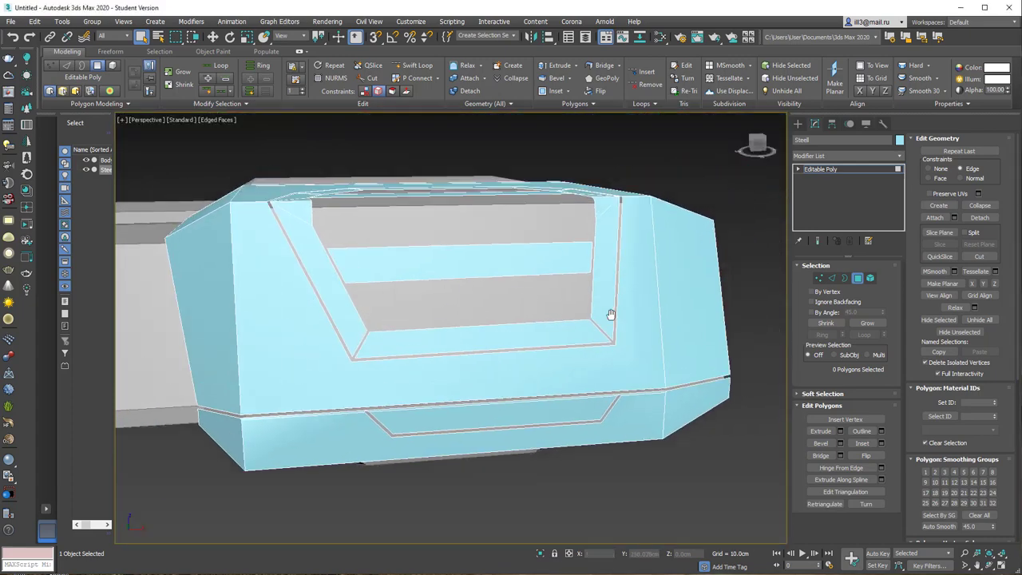
right_click(479, 326)
click(468, 232)
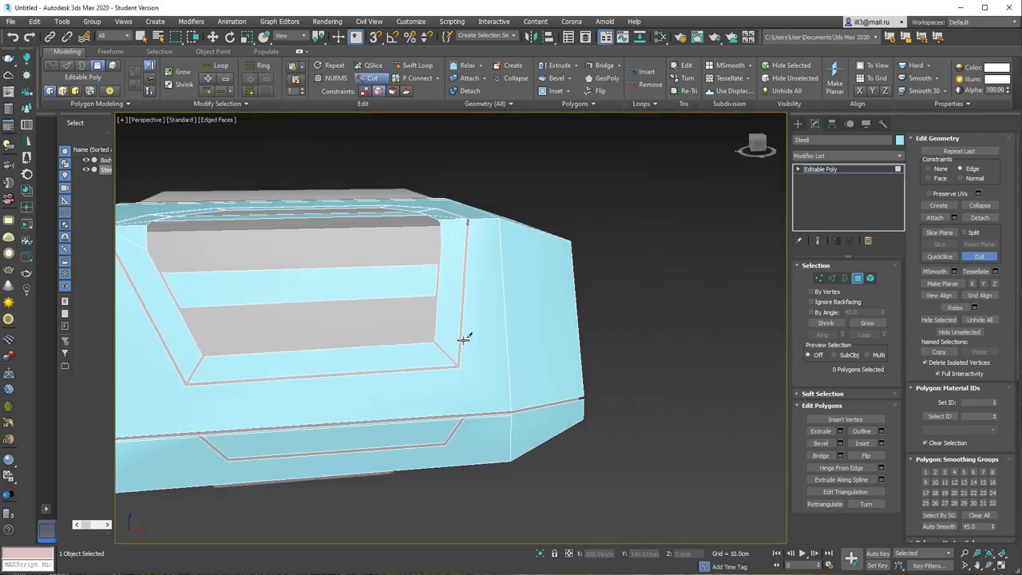
click(483, 340)
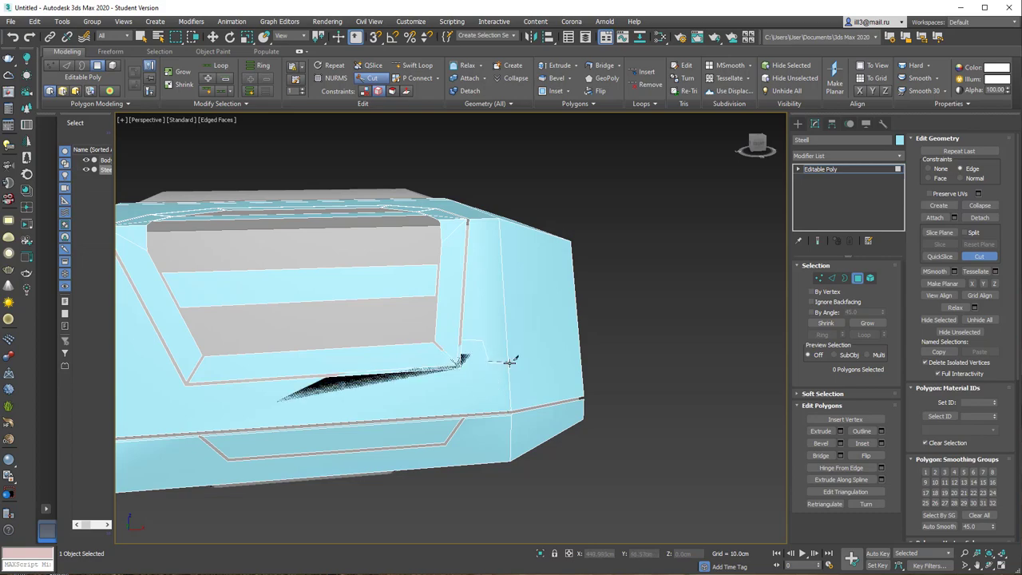
mouse_move(584, 346)
alt+middle_down()
mouse_move(429, 197)
mouse_move(366, 287)
mouse_move(436, 304)
alt+middle_up()
right_click(429, 196)
scroll(430, 197, down, 5)
scroll(367, 288, up, 6)
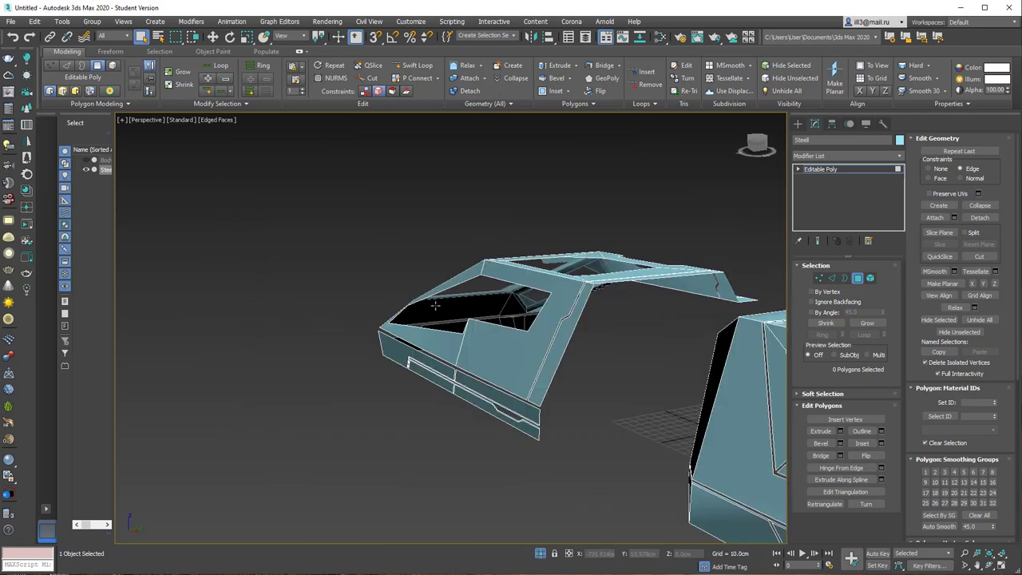
click(858, 278)
key(shift+z)
click(13, 37)
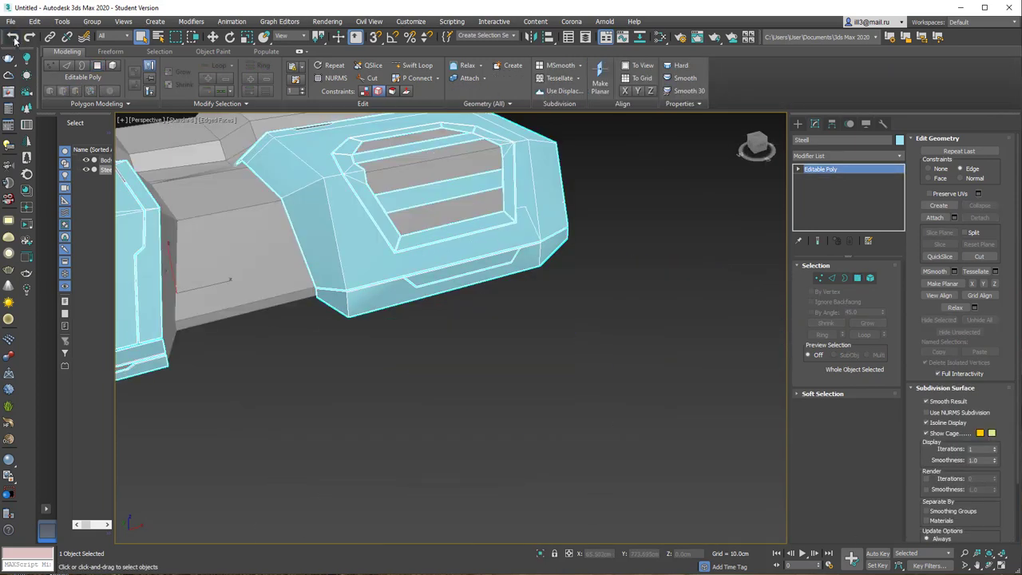
click(14, 37)
scroll(454, 271, up, 5)
Cut a stepped line across the Steel block's angled corner
right_click(493, 299)
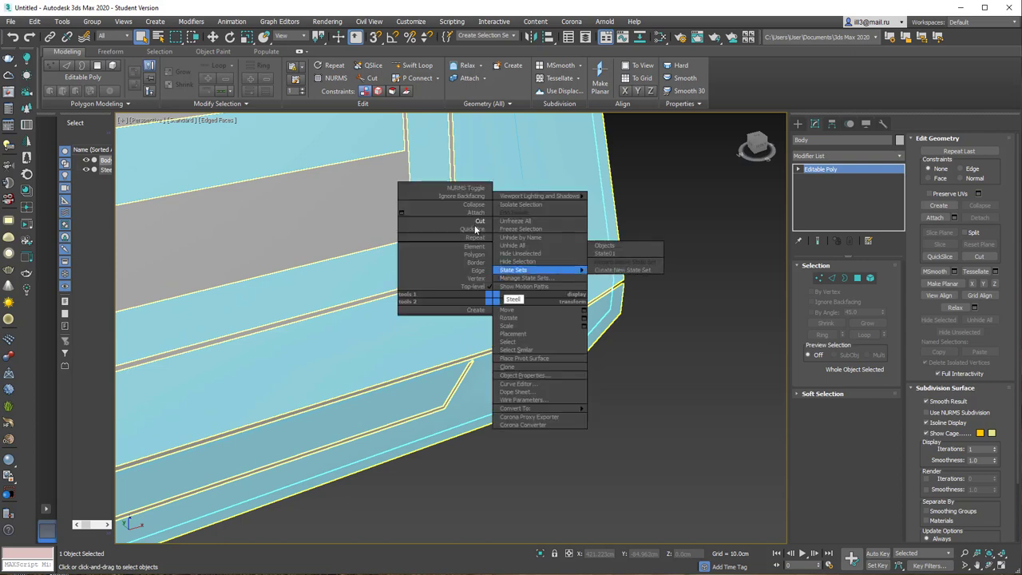
scroll(456, 269, up, 3)
key(ctrl+y)
key(alt+c)
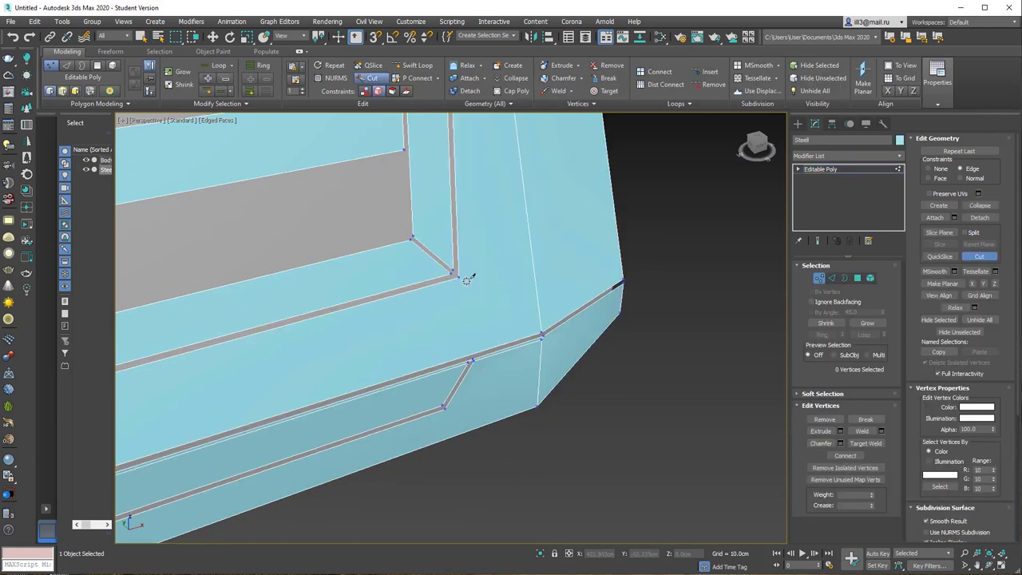
scroll(537, 337, down, 5)
scroll(199, 405, up, 5)
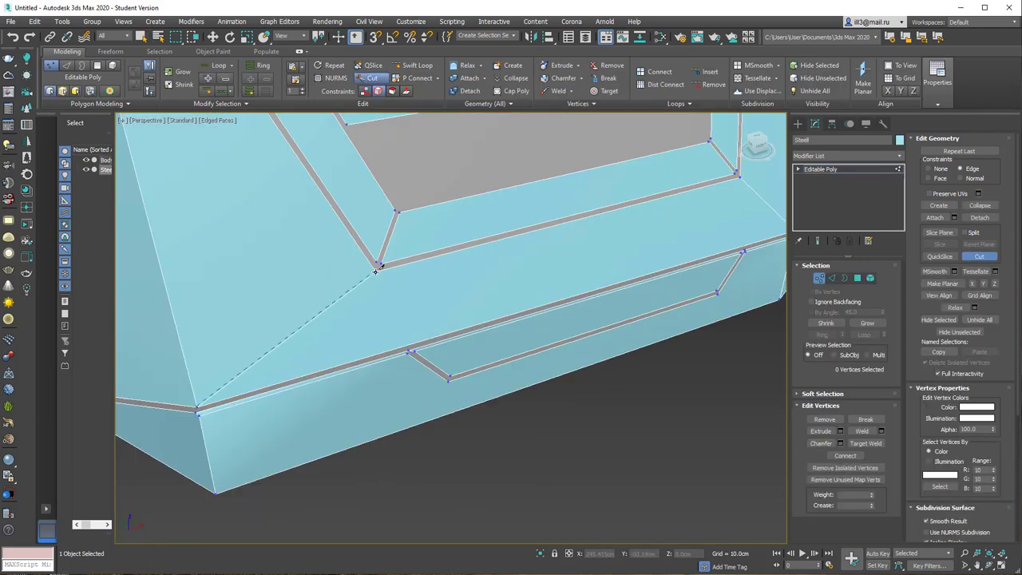
scroll(377, 270, down, 5)
scroll(453, 291, up, 4)
scroll(357, 319, up, 2)
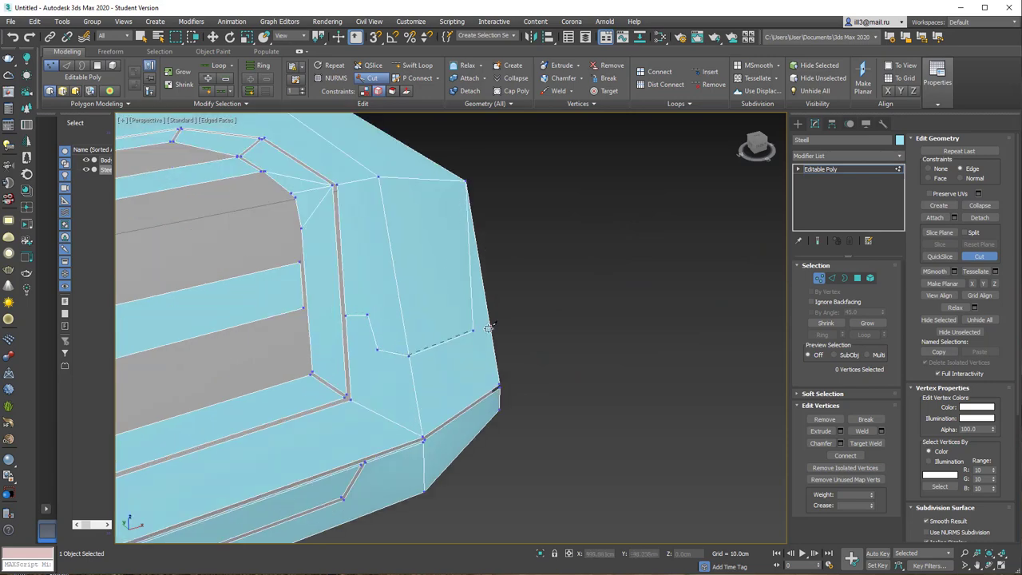
alt+middle_drag(530, 323, 543, 303)
scroll(543, 304, down, 5)
mouse_move(550, 383)
alt+middle_down()
mouse_move(456, 338)
mouse_move(494, 304)
alt+middle_up()
key(2)
scroll(493, 306, up, 4)
scroll(524, 334, up, 2)
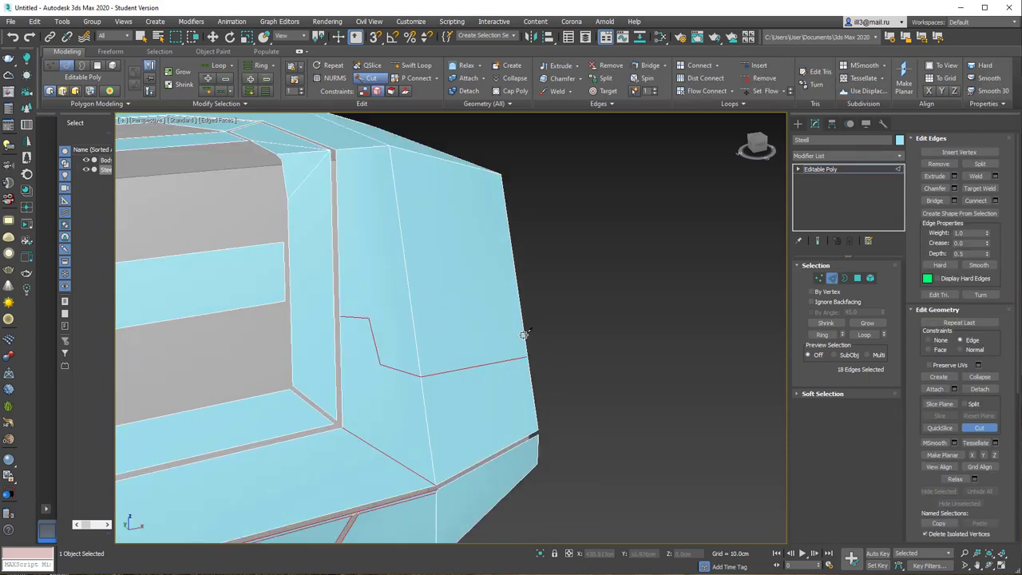
right_click(565, 319)
Chamfer the new cut edges into a thin double-edge groove
click(551, 328)
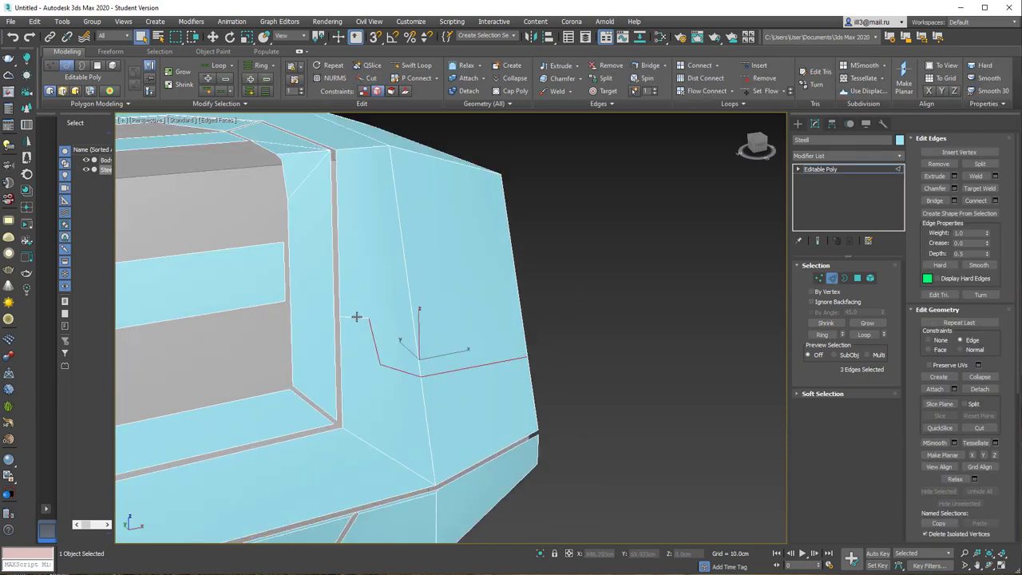
click(577, 91)
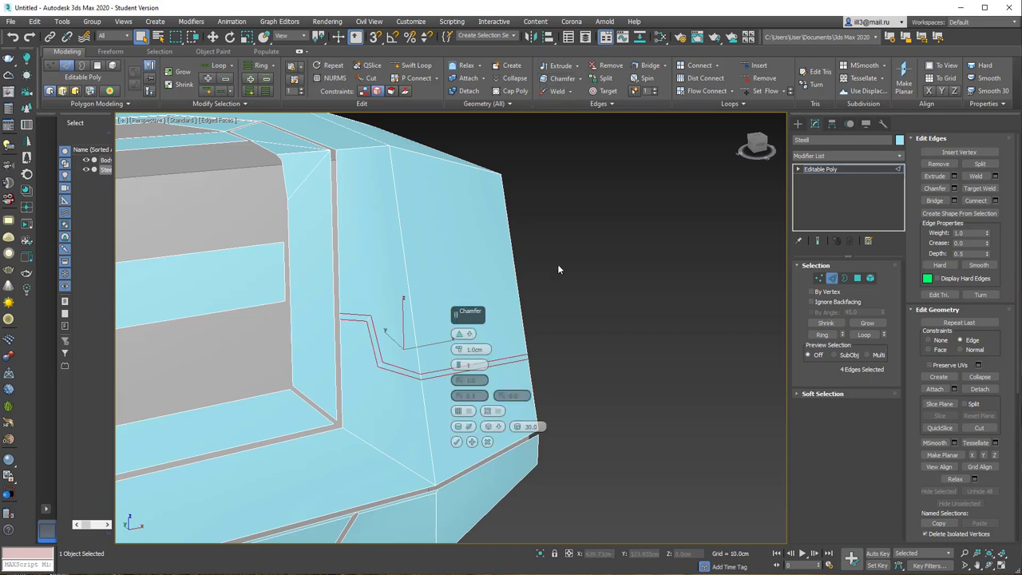
click(457, 441)
key(4)
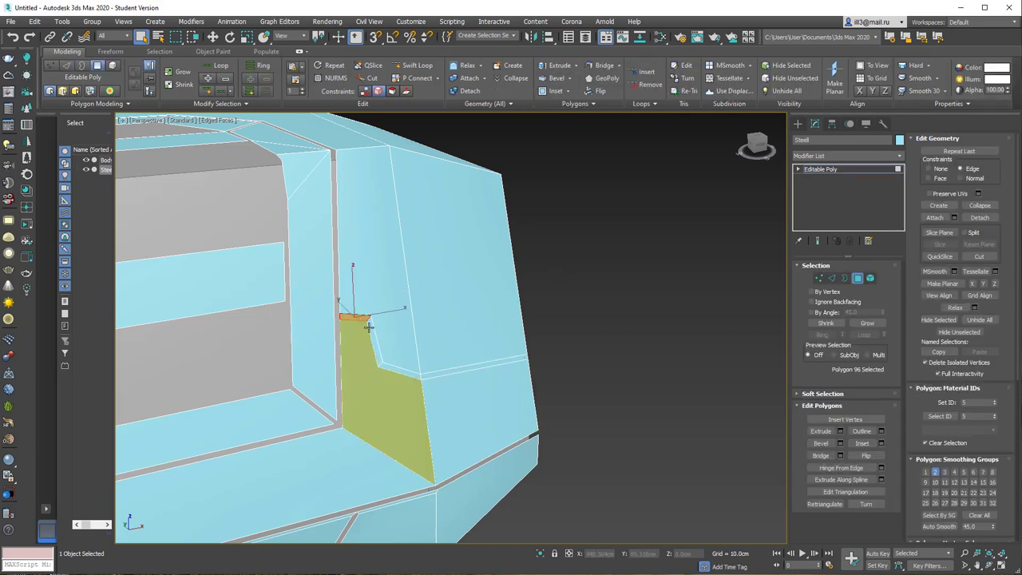
scroll(532, 302, down, 5)
alt+middle_drag(532, 301, 551, 377)
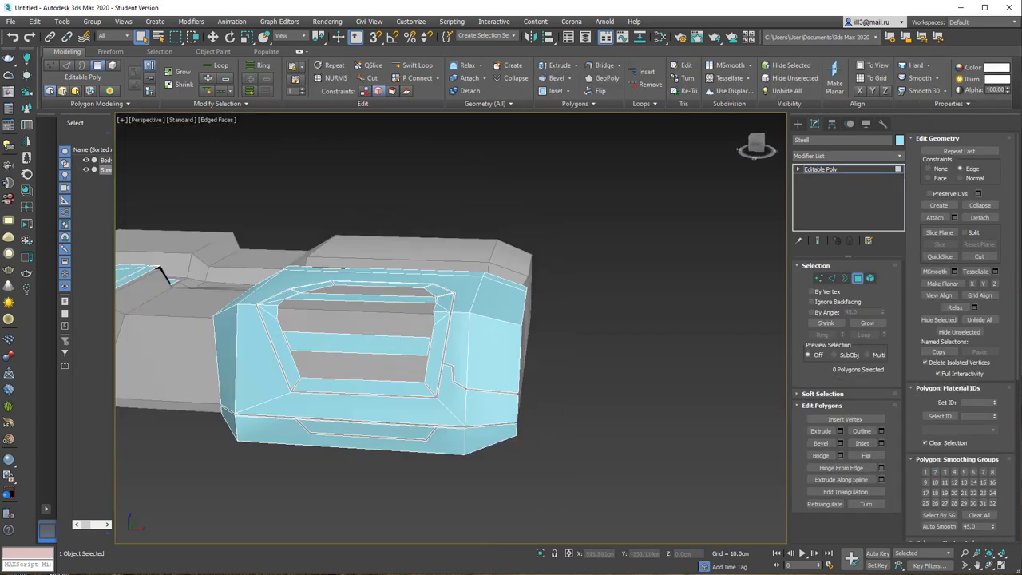
Select the Steel faces along the inner edge bordering the middle strip
mouse_move(448, 351)
alt+middle_down()
mouse_move(415, 337)
mouse_move(392, 301)
mouse_move(349, 379)
mouse_move(428, 383)
mouse_move(446, 329)
mouse_move(470, 332)
alt+middle_up()
click(469, 331)
mouse_move(485, 386)
alt+middle_down()
mouse_move(522, 325)
mouse_move(479, 351)
alt+middle_up()
ctrl+click(479, 352)
mouse_move(567, 338)
alt+middle_down()
mouse_move(483, 319)
mouse_move(411, 324)
mouse_move(632, 405)
alt+middle_up()
ctrl+click(678, 438)
alt+middle_drag(678, 438, 602, 425)
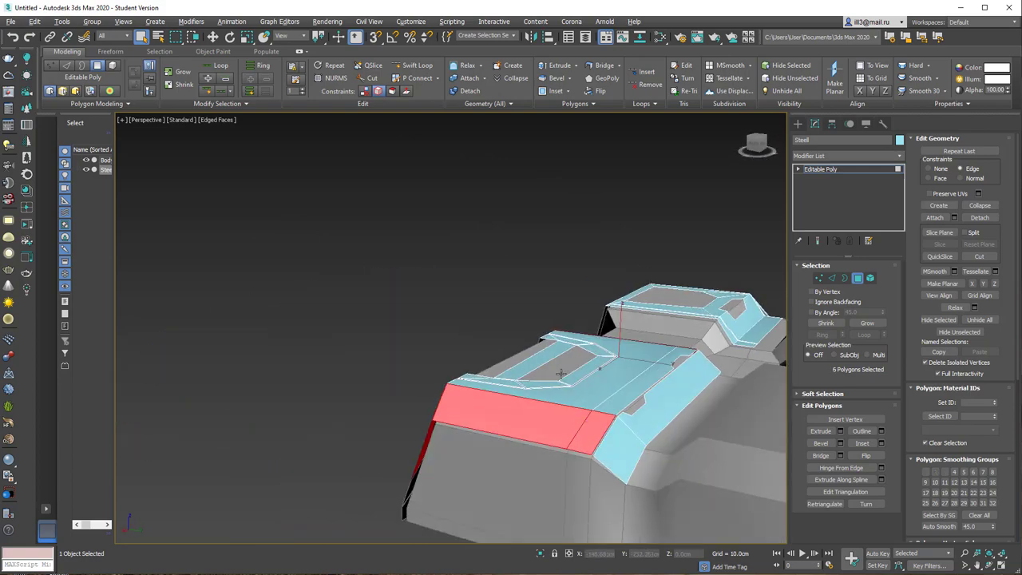
On the opposite side, select the thin strip face and its bevel loop, then clear them
alt+middle_drag(562, 373, 547, 128)
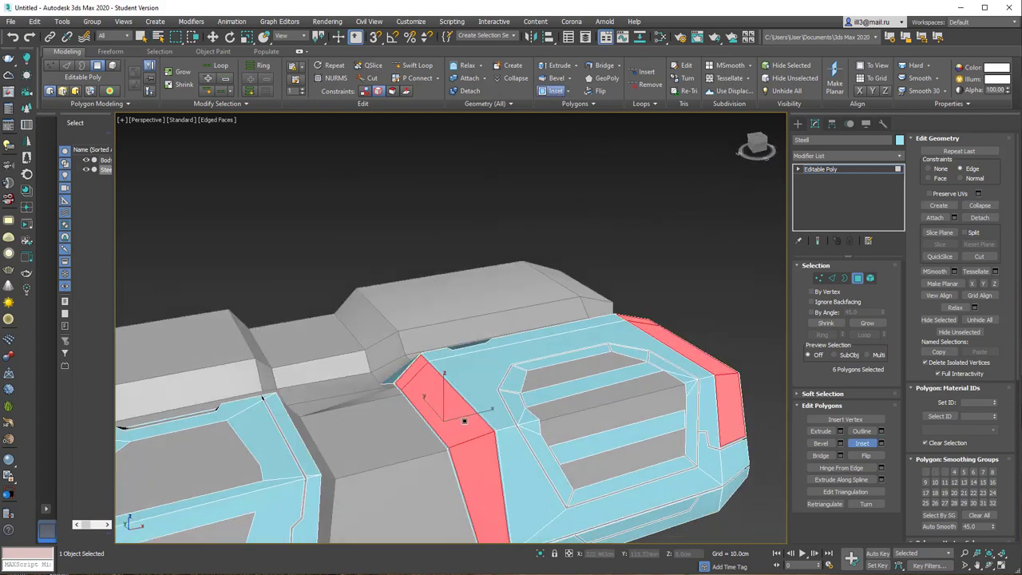
scroll(468, 416, down, 5)
scroll(519, 359, up, 3)
scroll(556, 284, down, 3)
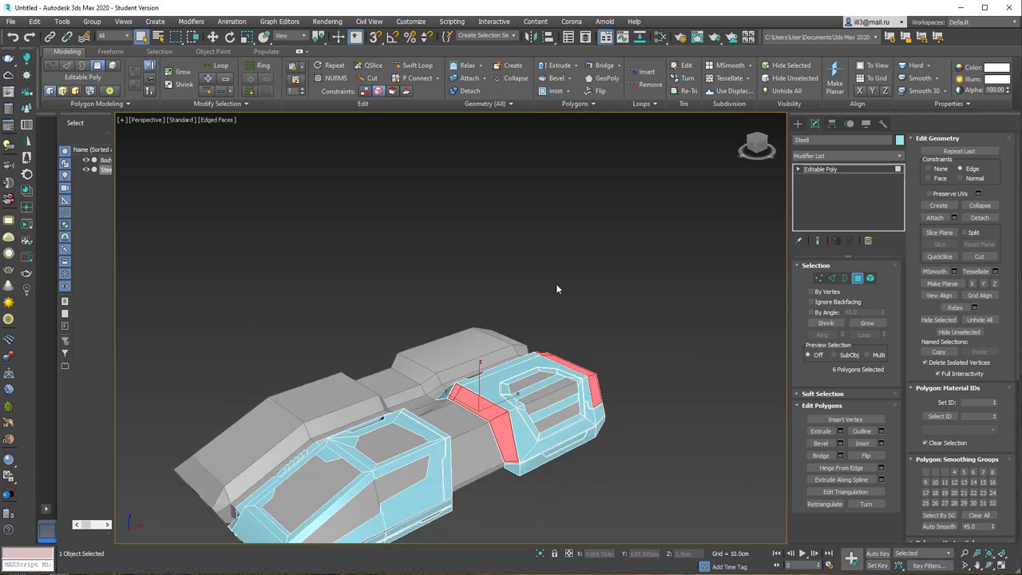
middle_drag(512, 304, 496, 287)
scroll(467, 315, up, 5)
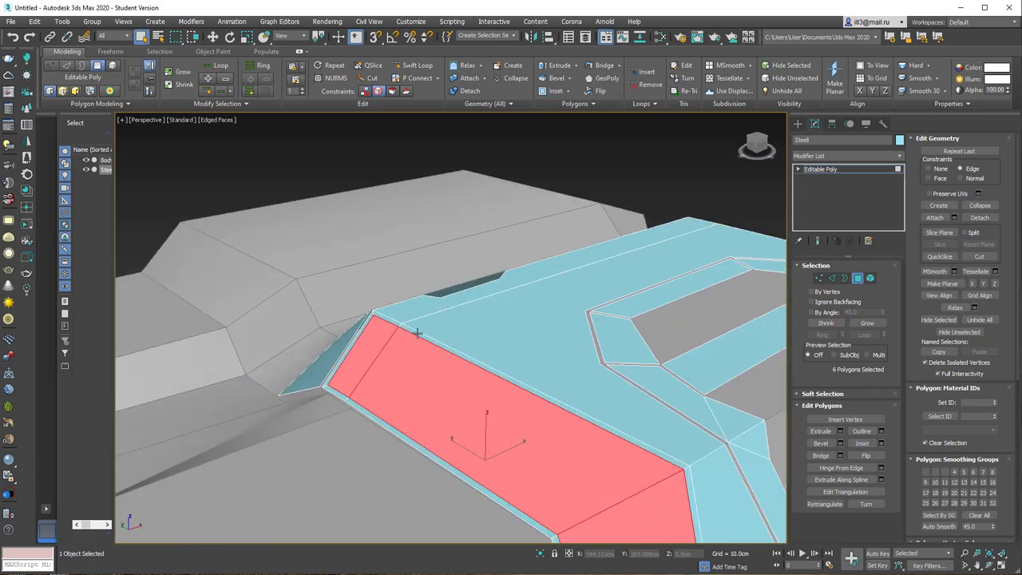
click(416, 333)
shift+click(390, 325)
key(ctrl+d)
Check the thin strip loop and the 8-face side panel loop, then deselect
mouse_move(527, 354)
alt+middle_down()
mouse_move(667, 416)
mouse_move(645, 300)
mouse_move(359, 317)
mouse_move(397, 320)
mouse_move(384, 350)
alt+middle_up()
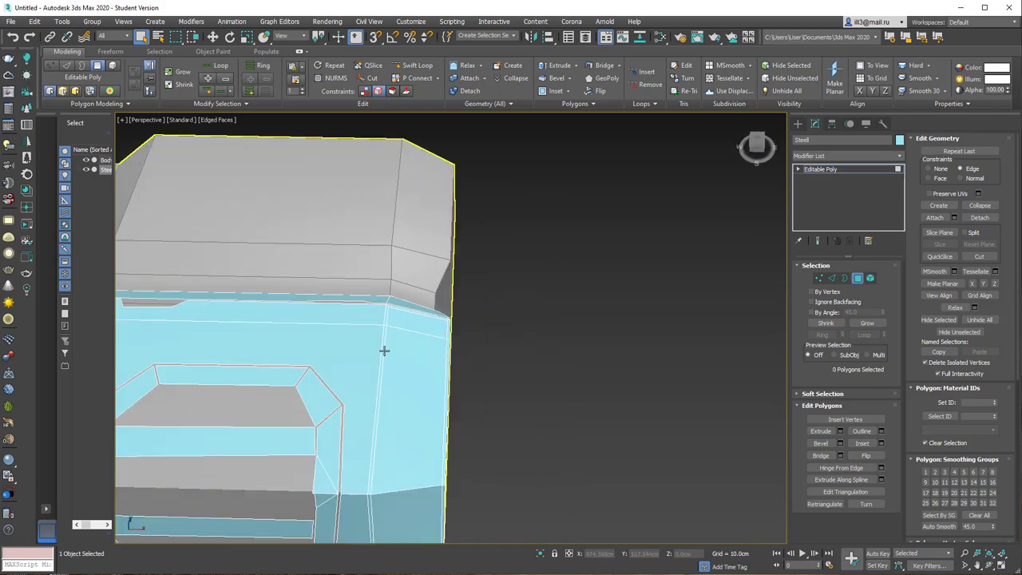
click(384, 351)
shift+click(412, 379)
mouse_move(460, 389)
alt+middle_down()
mouse_move(398, 345)
mouse_move(439, 369)
mouse_move(455, 324)
mouse_move(388, 404)
mouse_move(428, 309)
mouse_move(456, 296)
mouse_move(422, 303)
alt+middle_up()
key(ctrl+d)
key(ctrl+z)
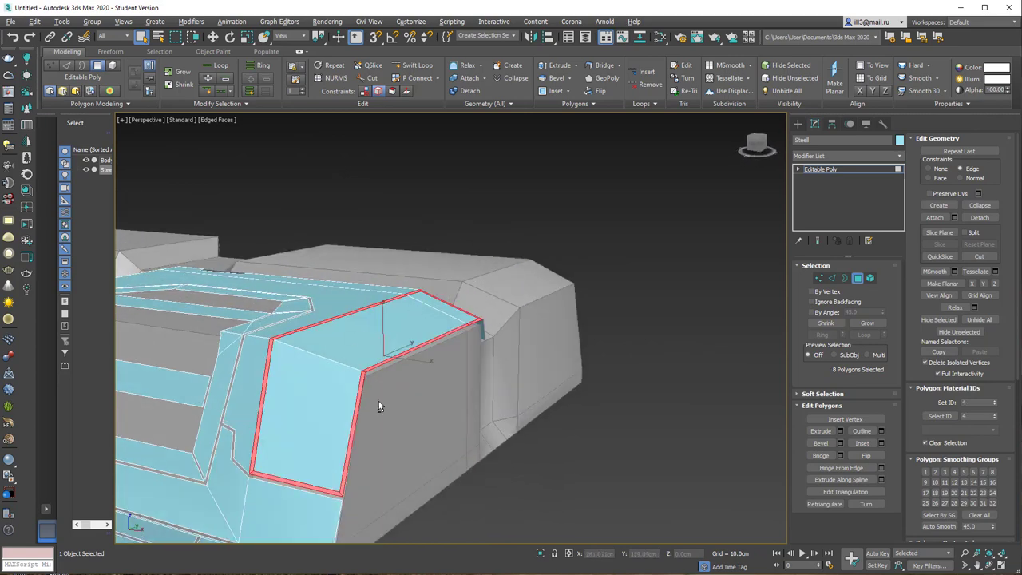
key(ctrl+z)
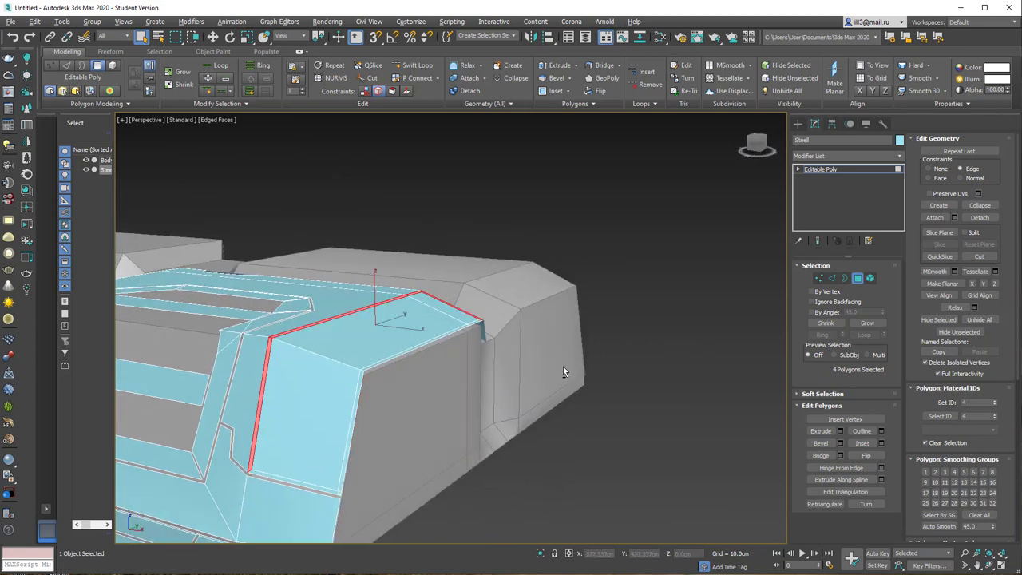
alt+middle_drag(563, 367, 461, 404)
key(ctrl+d)
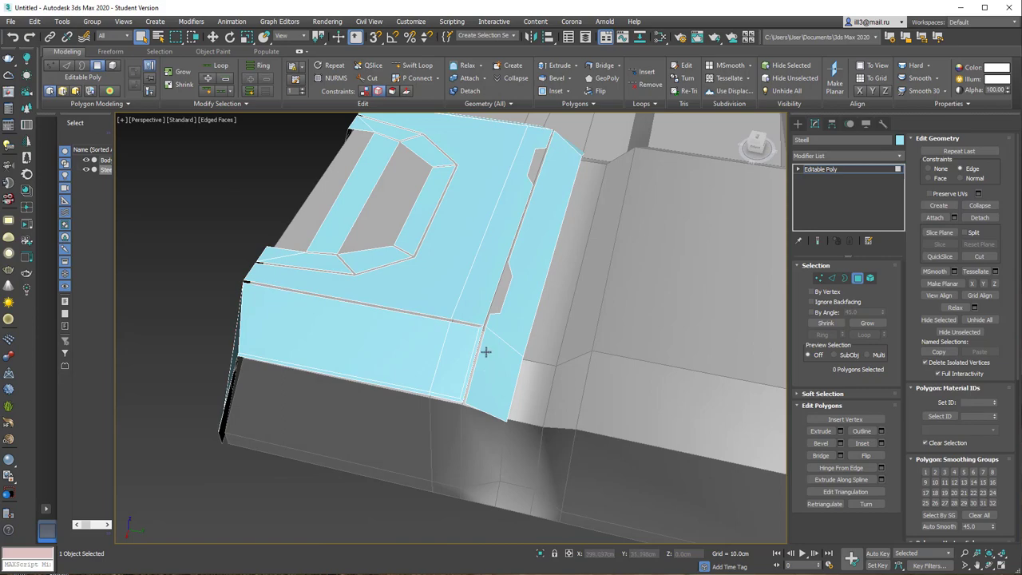
alt+middle_drag(365, 336, 326, 288)
scroll(326, 287, up, 2)
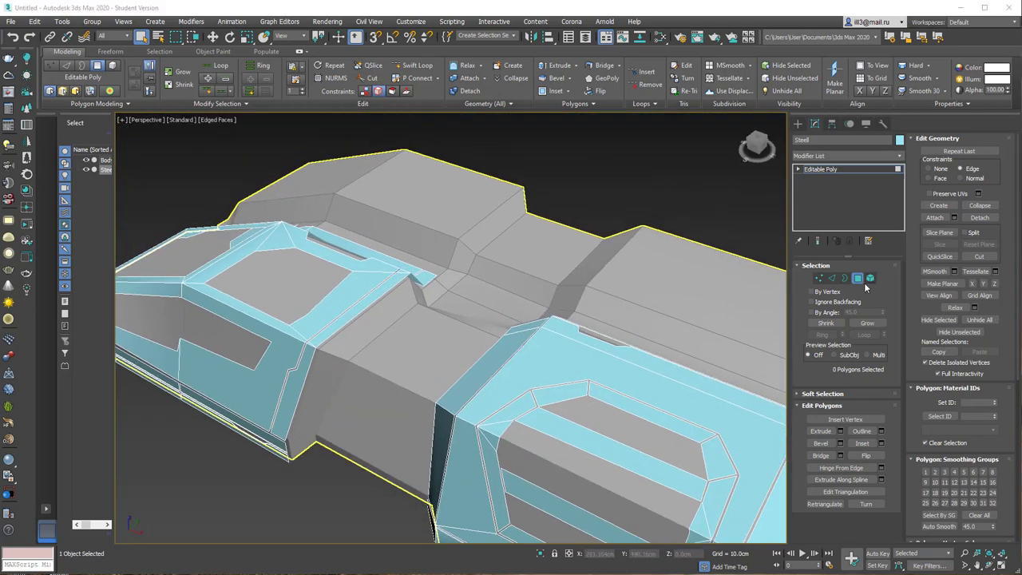
Select the Body strip faces beside the groove, including the small corner face
click(388, 334)
scroll(407, 347, up, 3)
key(4)
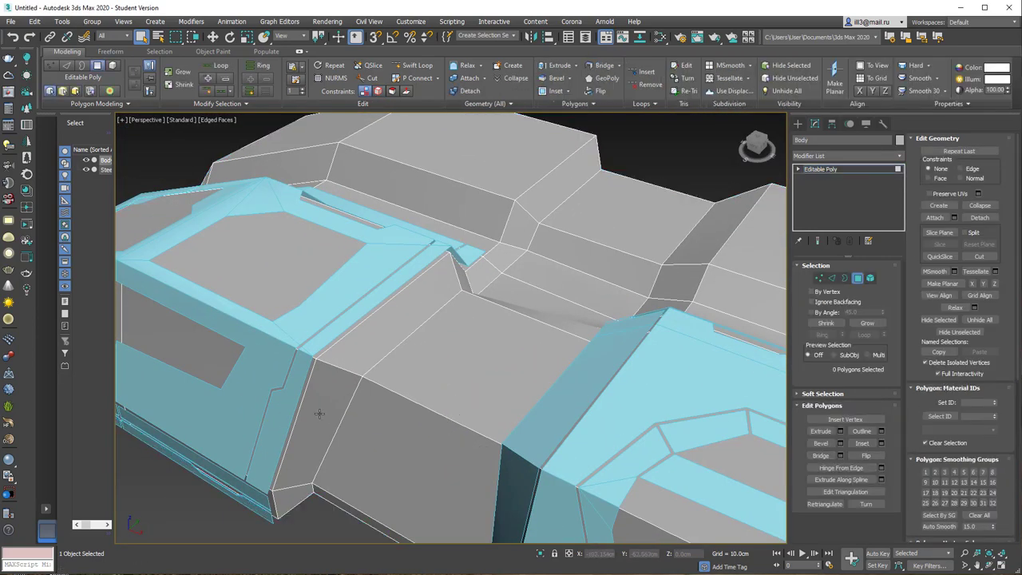
click(388, 331)
mouse_move(393, 434)
alt+middle_down()
mouse_move(548, 383)
mouse_move(520, 322)
mouse_move(577, 434)
mouse_move(536, 333)
alt+middle_up()
ctrl+click(548, 383)
ctrl+click(577, 434)
Detach the faces as a cloned Object001 and add a Push modifier
key(alt+d)
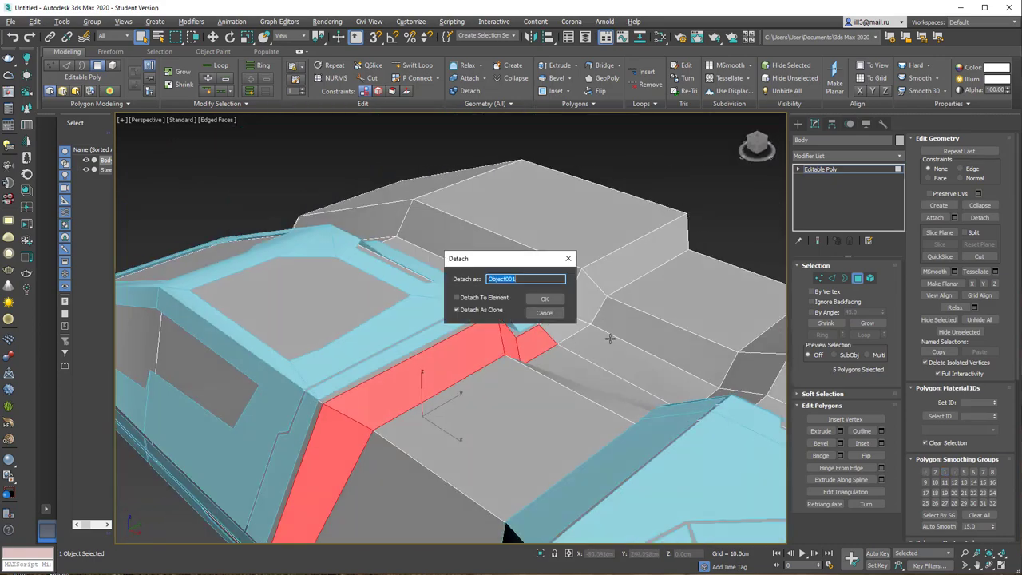
click(545, 298)
click(899, 157)
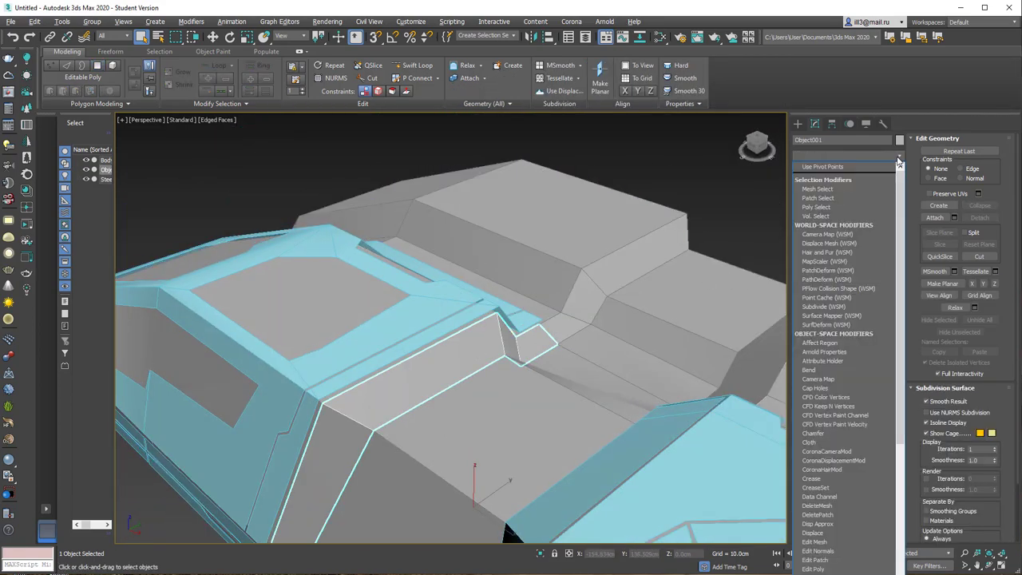
text(push)
key(Return)
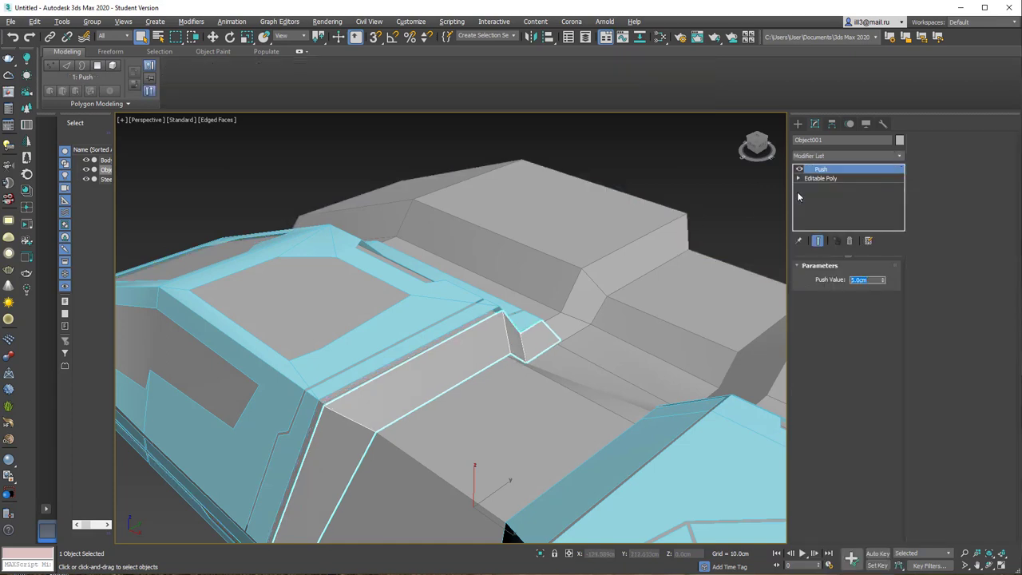
Attach the pushed Object001 copy to the Steel object
click(679, 431)
click(935, 217)
click(452, 376)
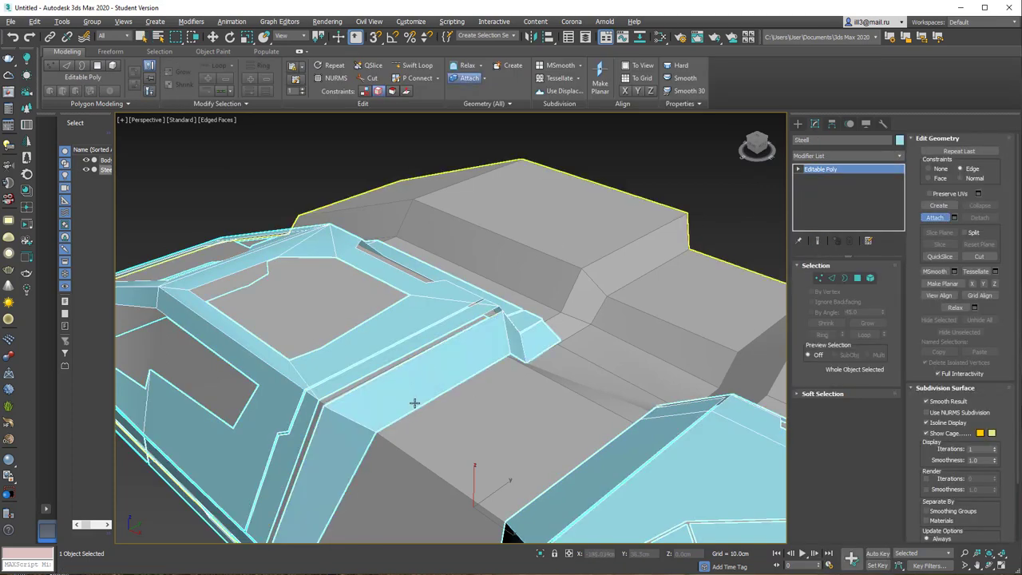
scroll(431, 335, up, 3)
scroll(479, 276, up, 3)
right_click(493, 274)
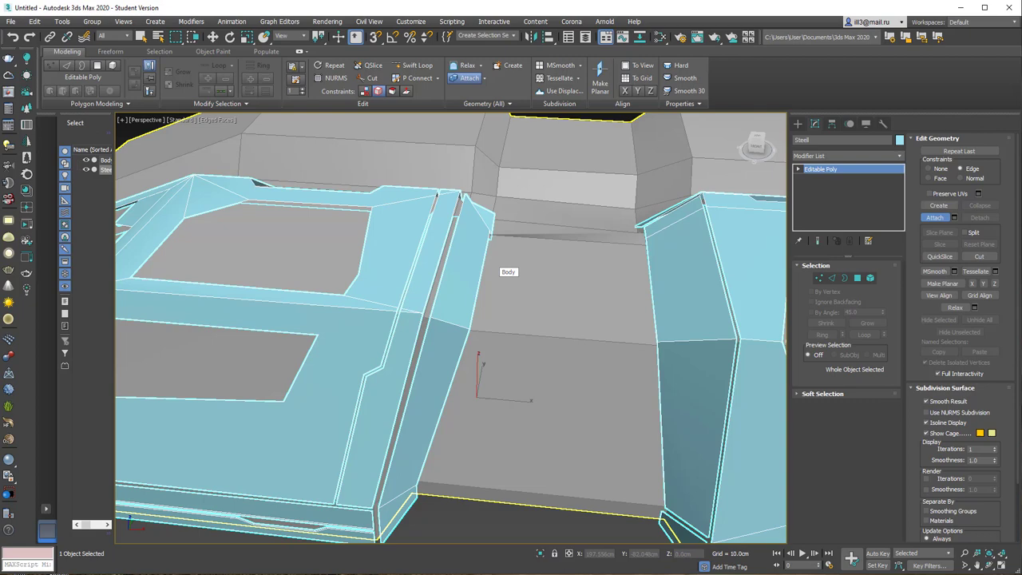
key(w)
right_click(511, 294)
click(496, 217)
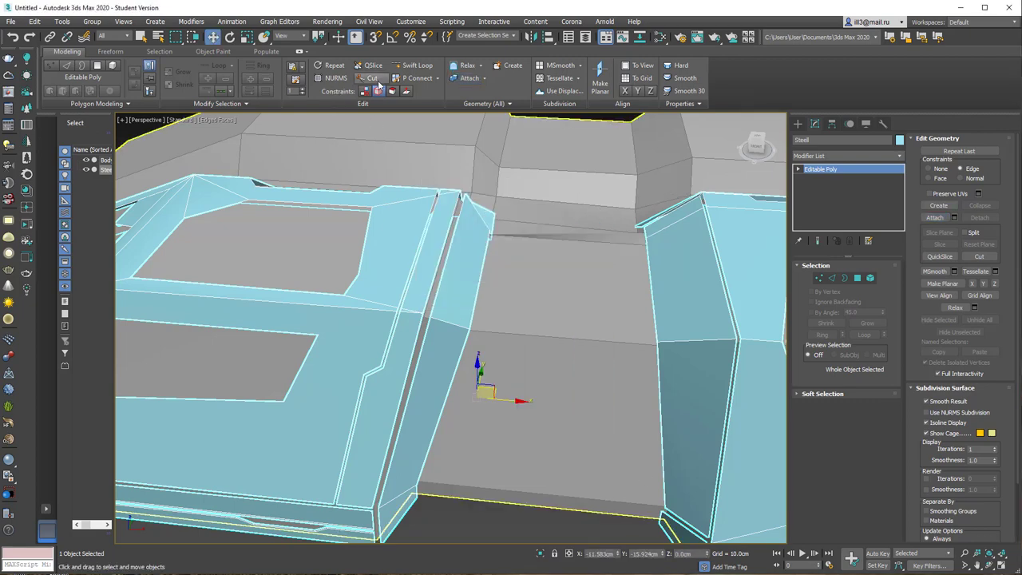
Finish the new cut on Steel and delete the small leftover face
click(447, 386)
key(2)
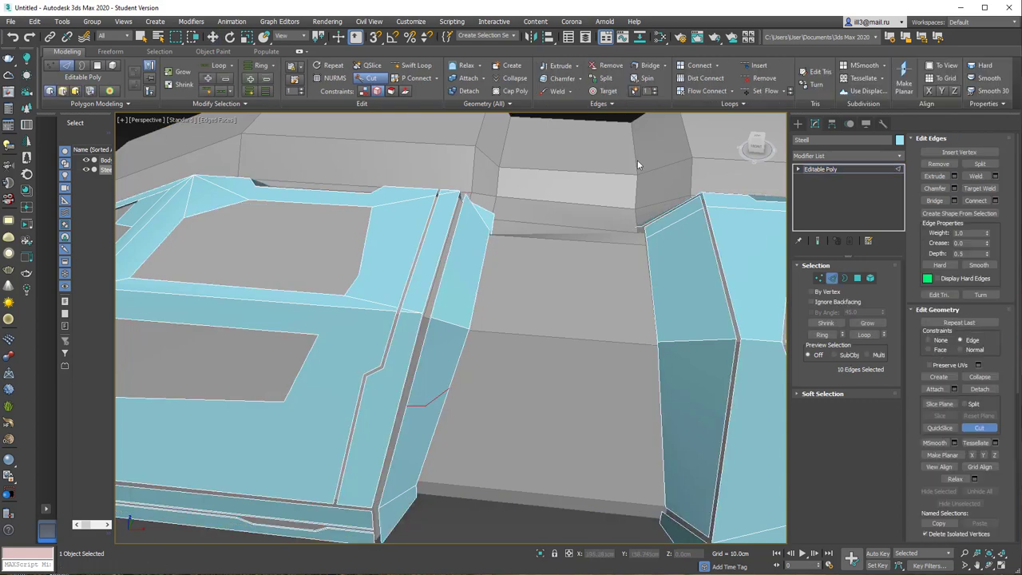
click(580, 90)
scroll(447, 383, up, 2)
key(Escape)
scroll(432, 384, up, 3)
key(4)
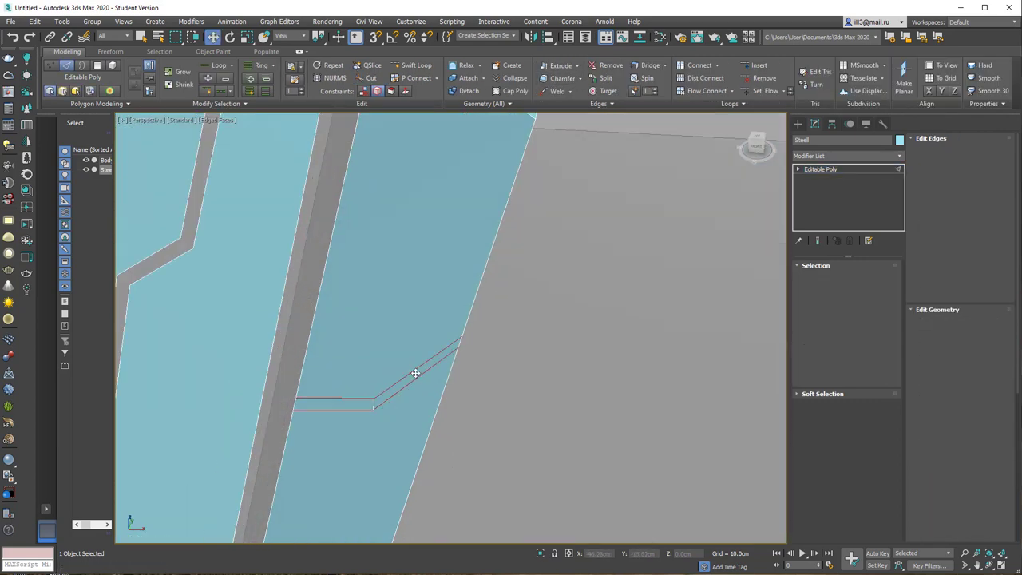
click(412, 374)
key(Delete)
scroll(432, 376, down, 5)
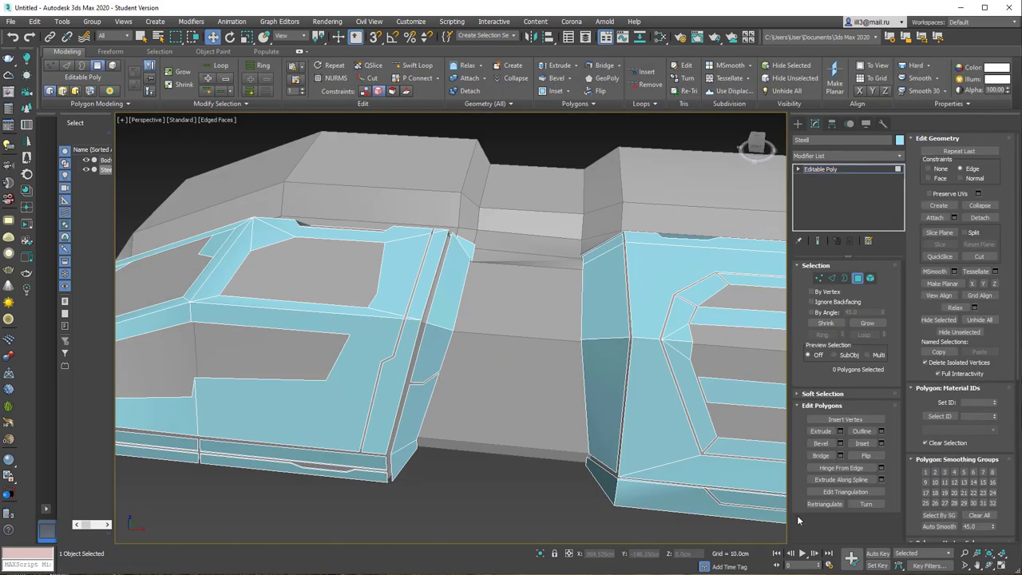
Chamfer the panel corner edge by 1.0cm
mouse_move(512, 300)
alt+middle_down()
mouse_move(433, 308)
mouse_move(518, 301)
mouse_move(488, 285)
mouse_move(424, 361)
mouse_move(432, 253)
mouse_move(582, 235)
mouse_move(514, 298)
alt+middle_up()
key(2)
click(425, 361)
scroll(424, 361, up, 3)
scroll(582, 235, up, 3)
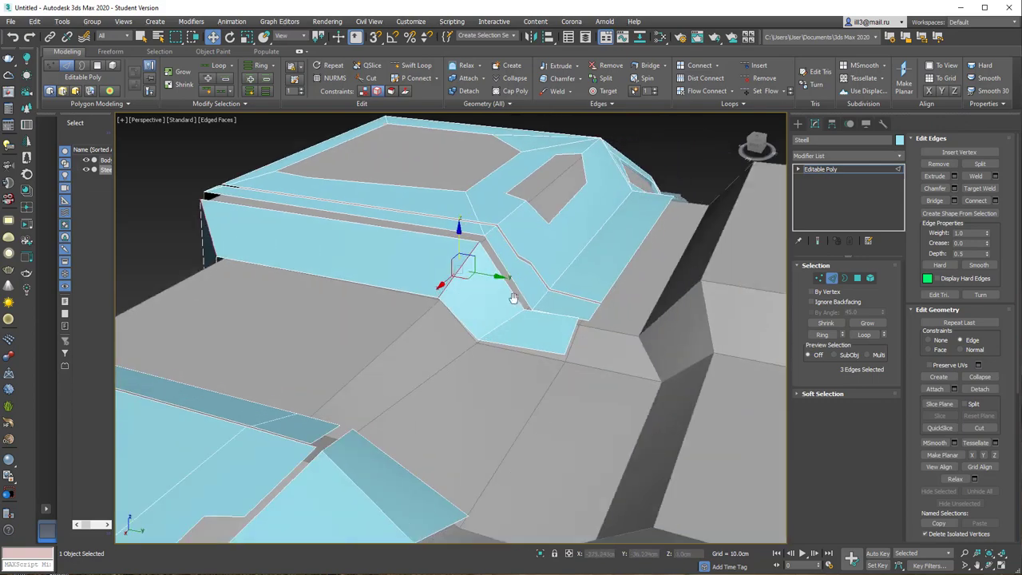
click(575, 91)
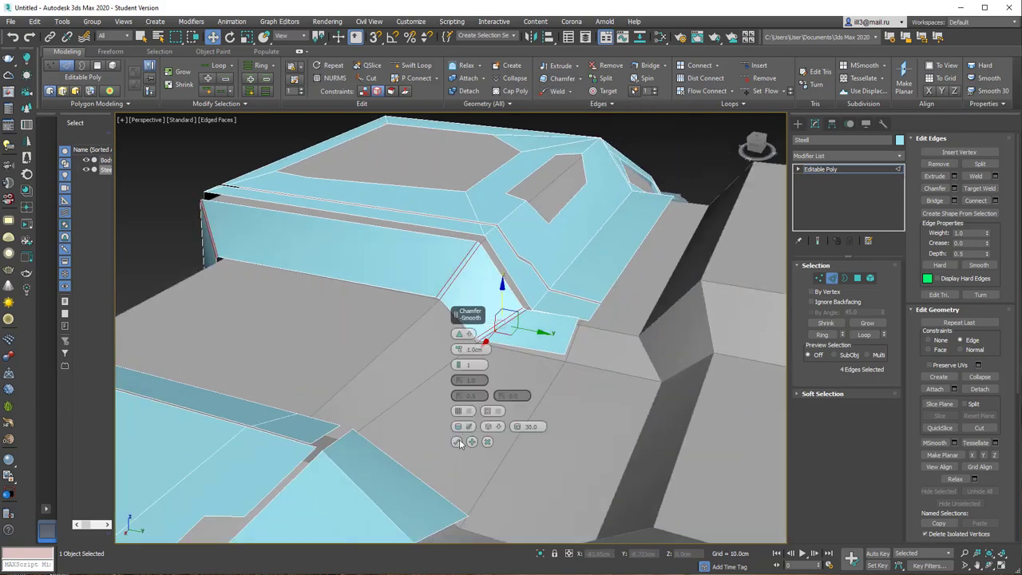
click(462, 404)
alt+middle_drag(463, 404, 244, 365)
key(4)
click(231, 461)
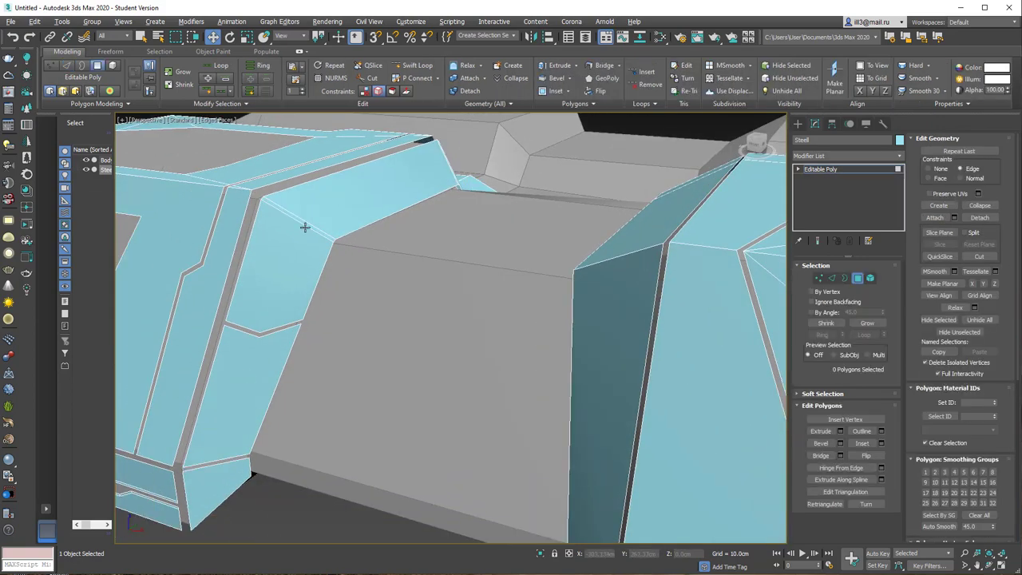
Finish another cut near the middle strip, then return to object level on the Body
alt+middle_drag(578, 169, 563, 208)
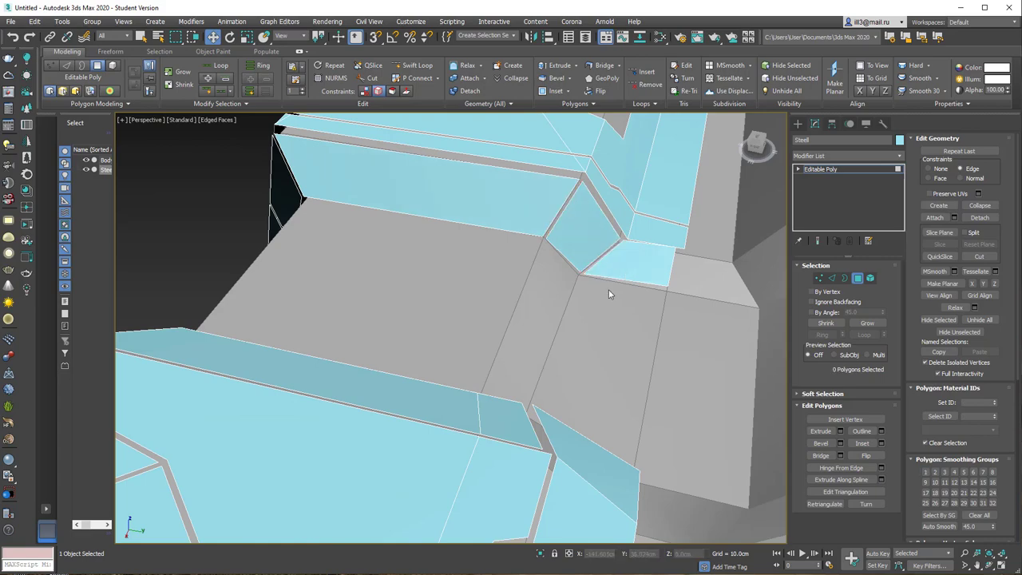
alt+middle_drag(610, 292, 602, 213)
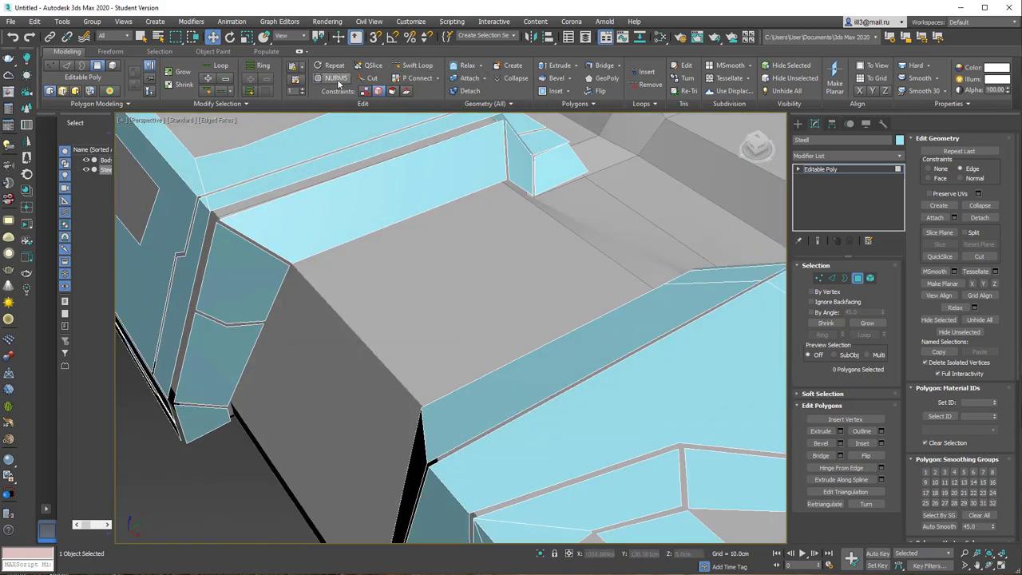
right_click(442, 201)
key(w)
click(408, 204)
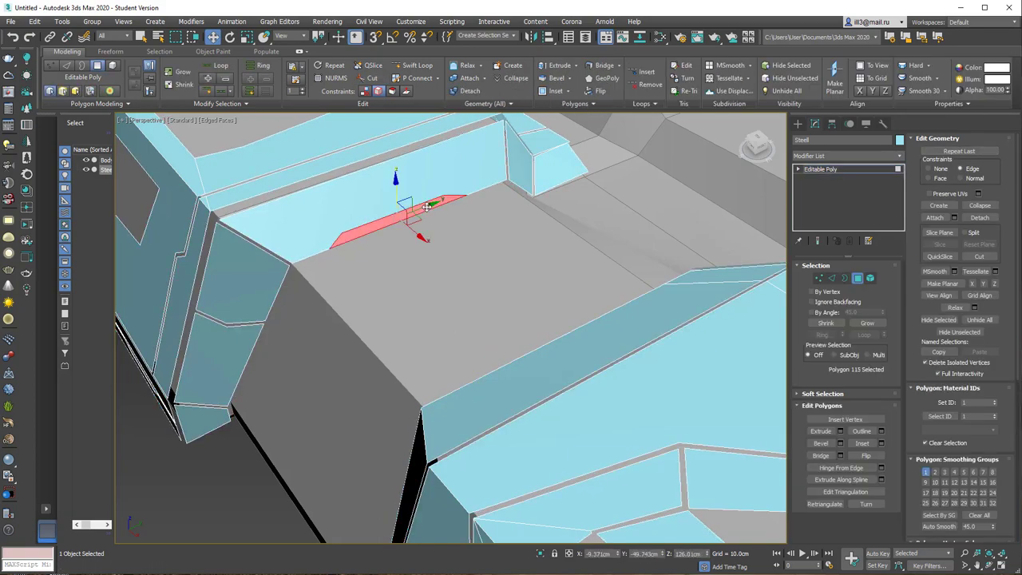
alt+middle_drag(408, 205, 400, 327)
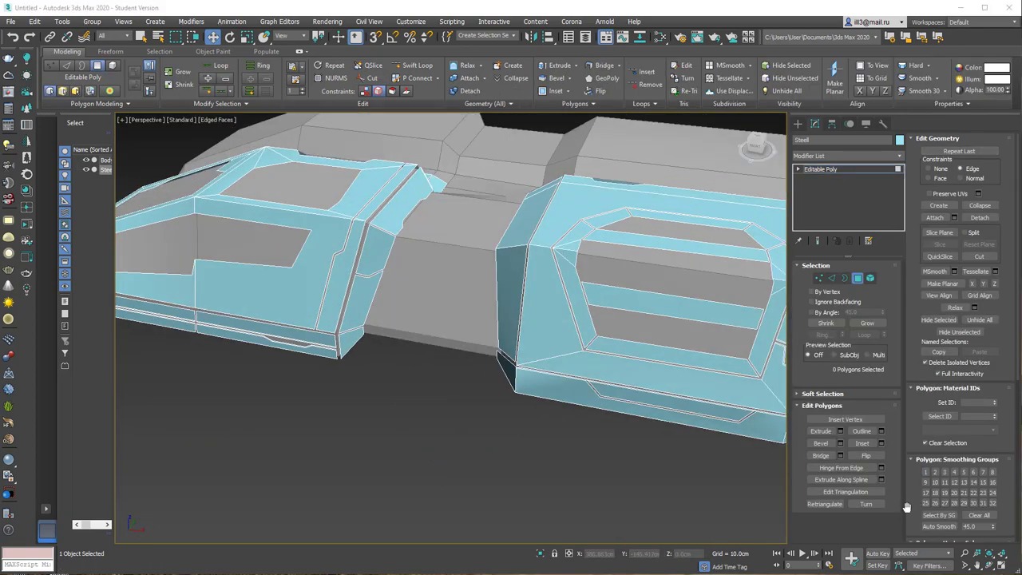
key(4)
click(400, 326)
Cut a small notch shape into the Body's grey middle strip
scroll(566, 238, up, 5)
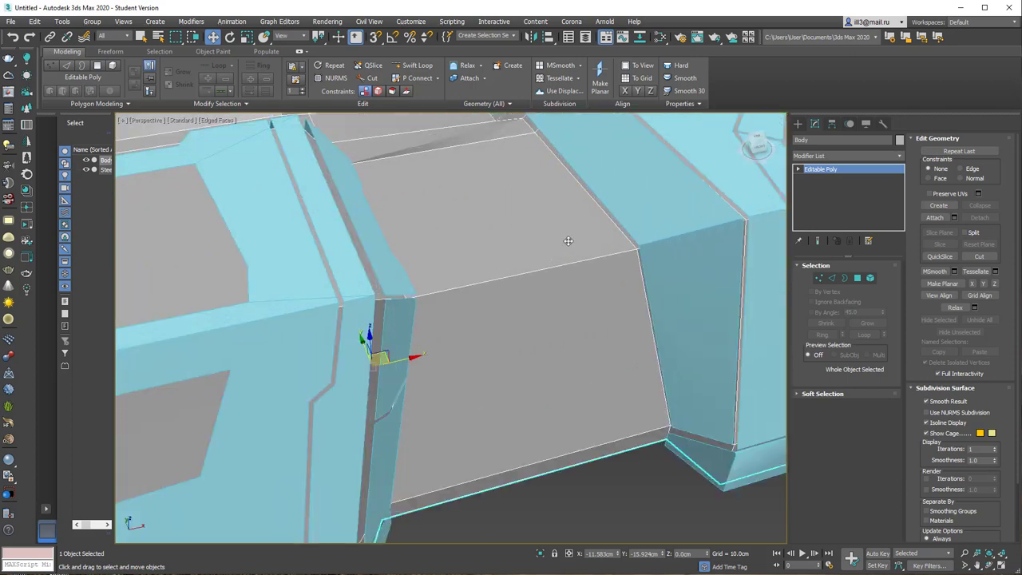
right_click(564, 240)
click(551, 163)
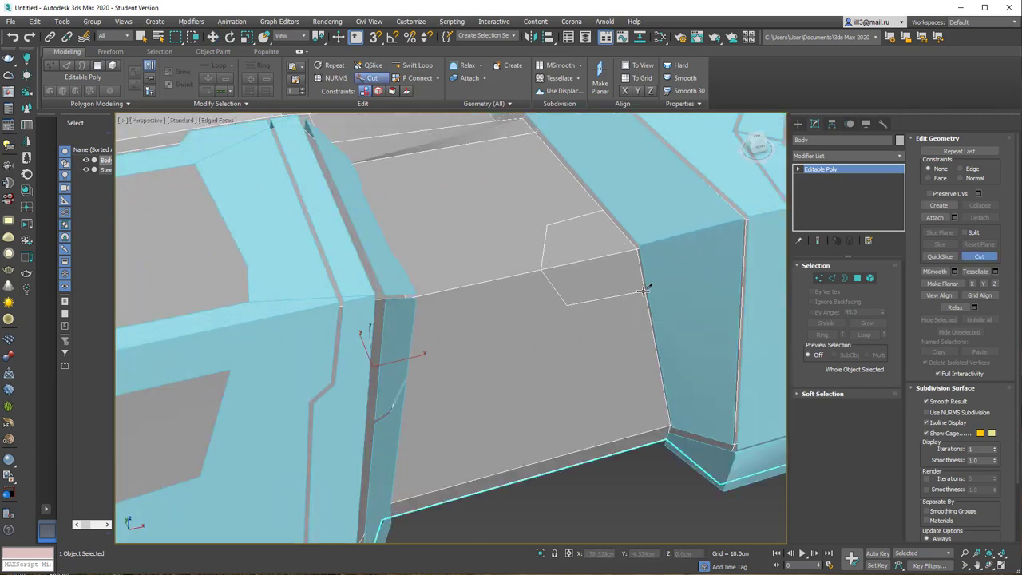
scroll(644, 290, up, 5)
scroll(621, 223, down, 2)
Extrude the notch face inward by -4.333cm to recess it
key(4)
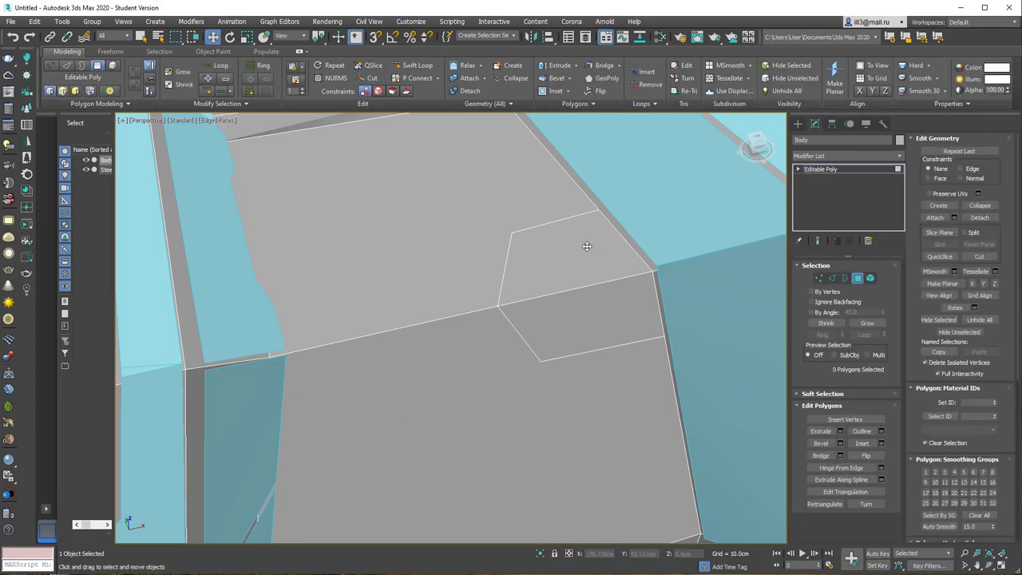
alt+middle_drag(585, 248, 590, 237)
mouse_move(547, 273)
middle_down()
mouse_move(541, 256)
mouse_move(566, 200)
mouse_move(539, 156)
middle_up()
key(q)
click(540, 239)
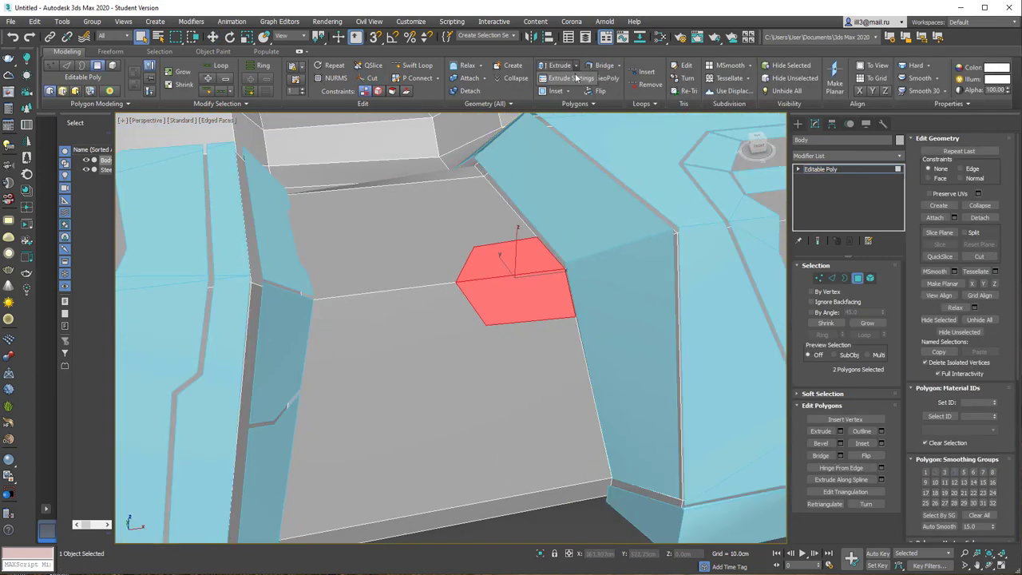
key(shift+e)
alt+middle_drag(476, 338, 457, 352)
click(459, 333)
click(472, 349)
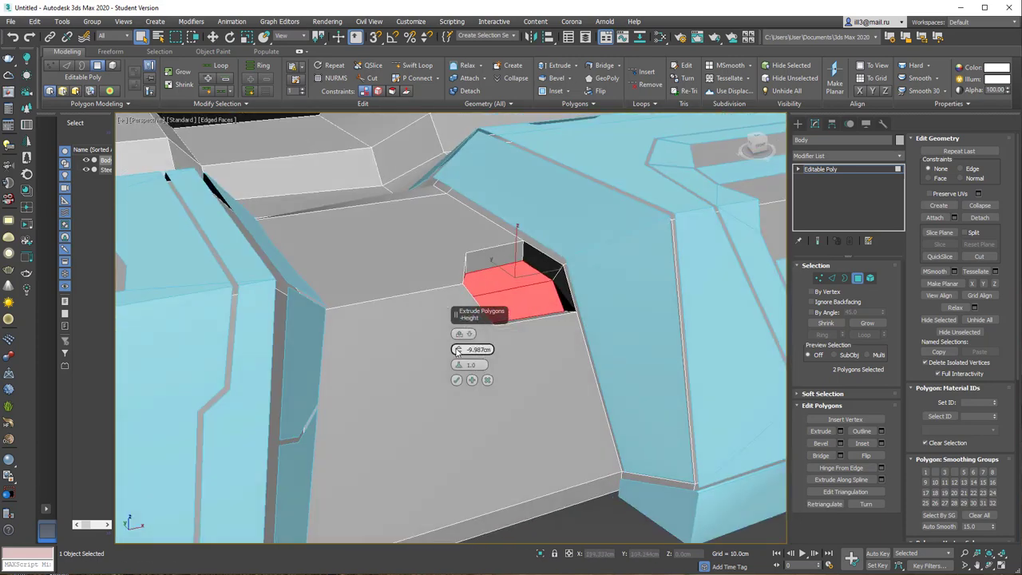
alt+middle_drag(470, 318, 471, 359)
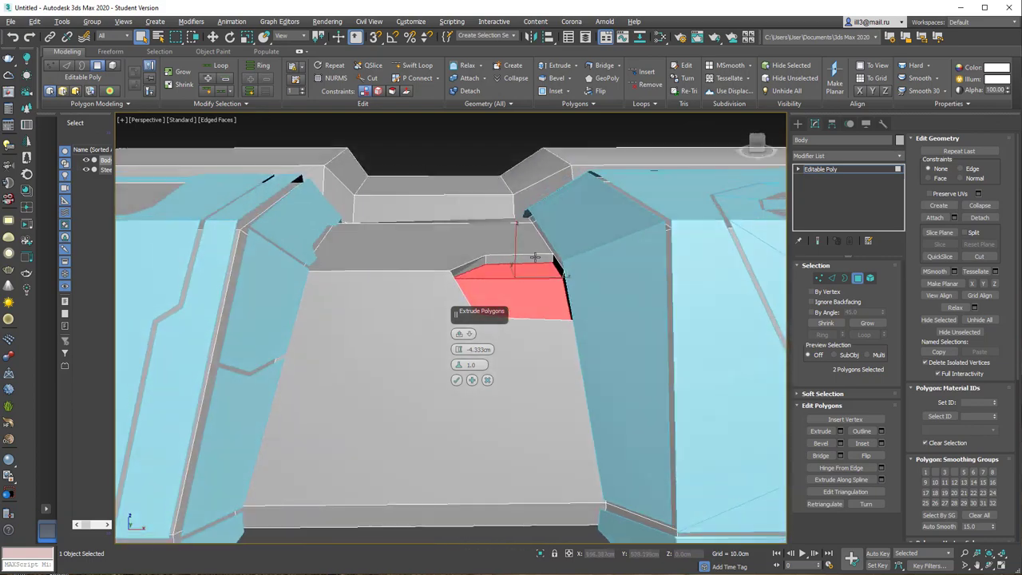
click(471, 364)
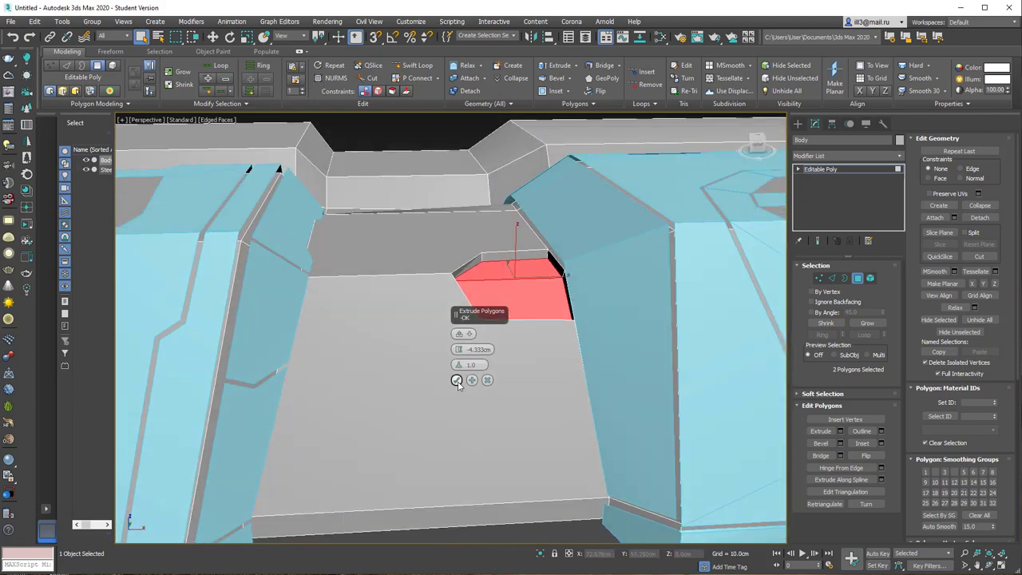
Select the strip faces and detach them as a clone named Object001
mouse_move(458, 382)
alt+middle_down()
mouse_move(429, 403)
mouse_move(414, 376)
alt+middle_up()
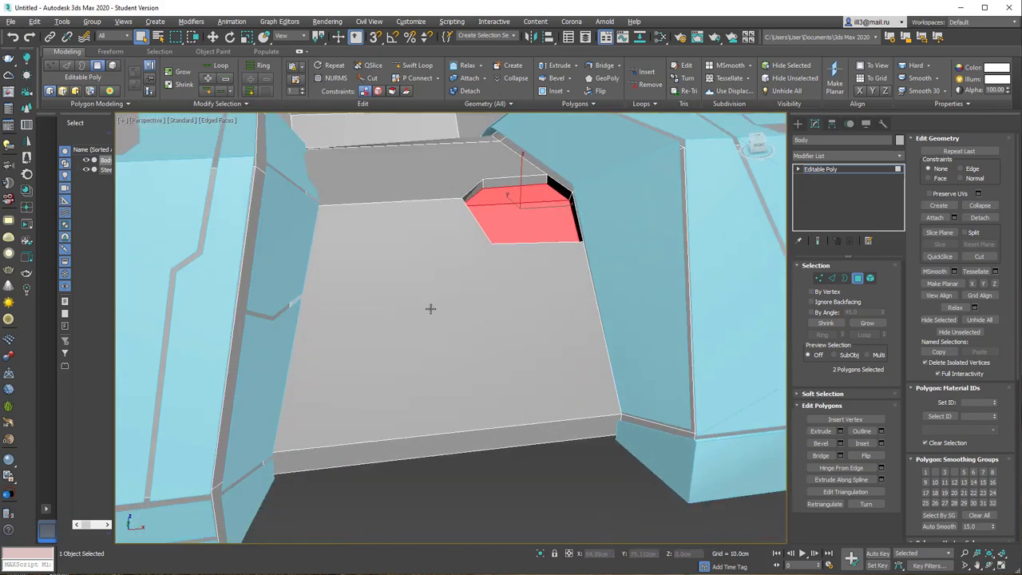
ctrl+click(414, 377)
mouse_move(423, 320)
alt+middle_down()
mouse_move(438, 143)
mouse_move(506, 343)
mouse_move(546, 310)
mouse_move(479, 271)
mouse_move(456, 221)
mouse_move(365, 197)
mouse_move(558, 205)
mouse_move(597, 313)
mouse_move(624, 302)
alt+middle_up()
ctrl+click(480, 273)
key(alt+d)
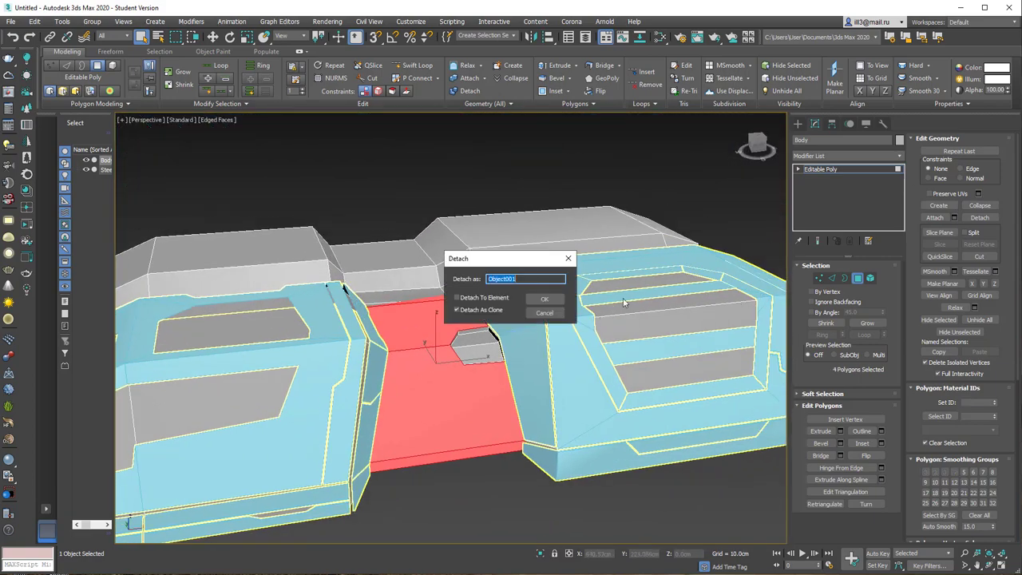
click(551, 301)
Add a Push modifier to Object001 with a 5.0cm push value
click(495, 271)
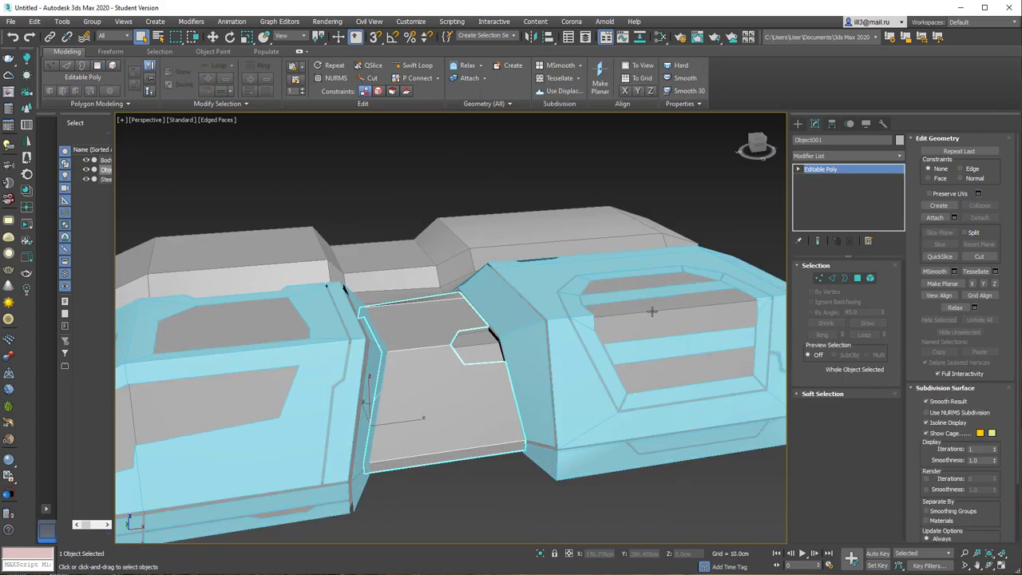
click(846, 156)
click(879, 277)
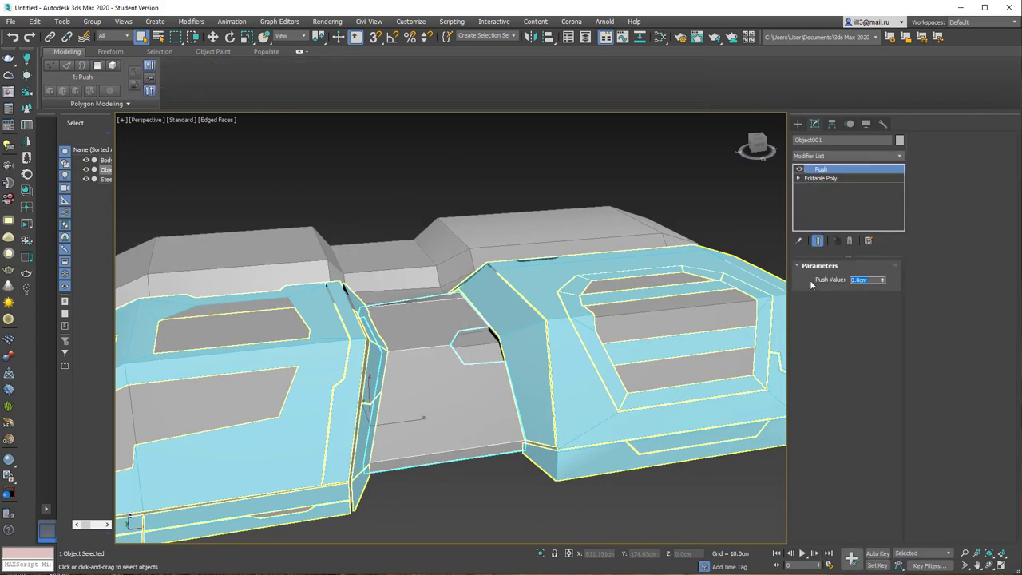
text(5)
key(Return)
scroll(453, 317, up, 5)
alt+middle_drag(448, 343, 452, 317)
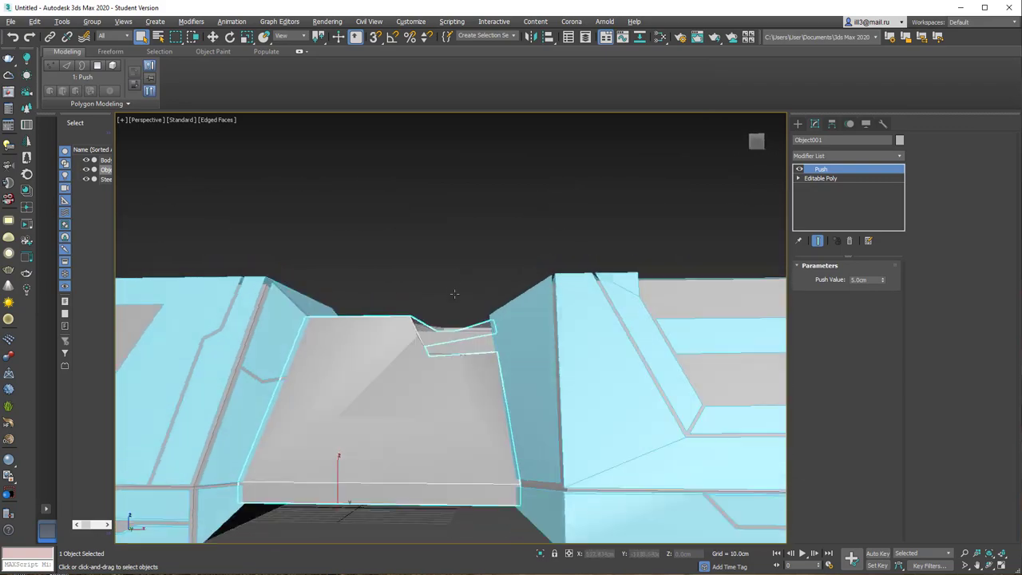
Compare the pushed strip against Steel and Body, undoing and redoing the Push
click(448, 376)
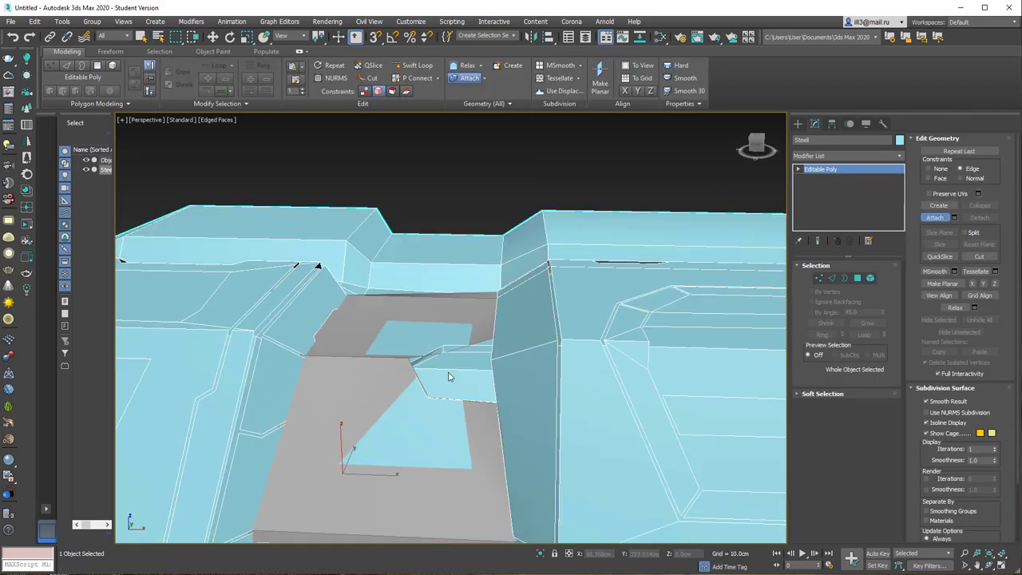
mouse_move(448, 376)
alt+middle_down()
mouse_move(432, 321)
mouse_move(407, 359)
mouse_move(445, 345)
alt+middle_up()
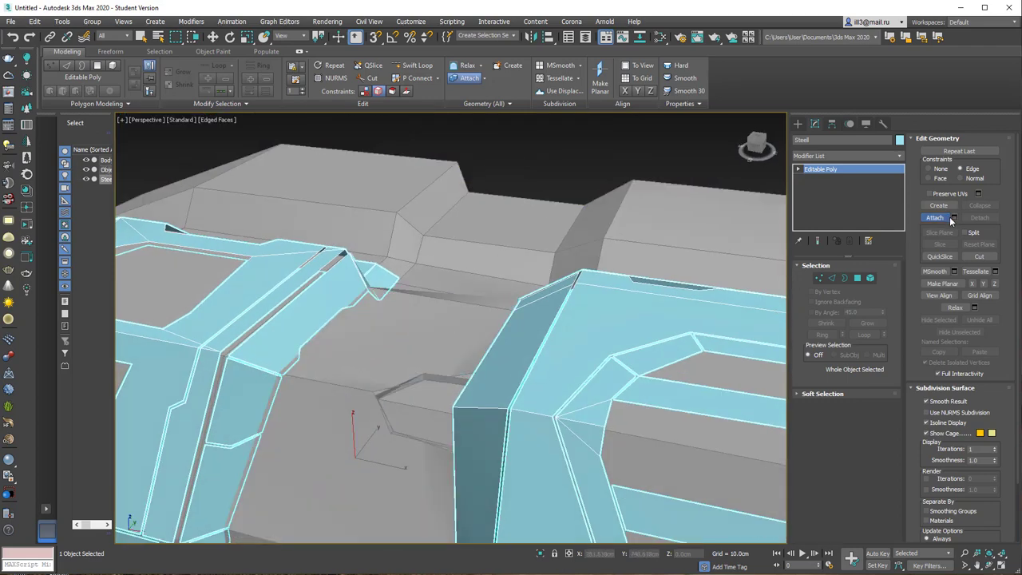
click(534, 171)
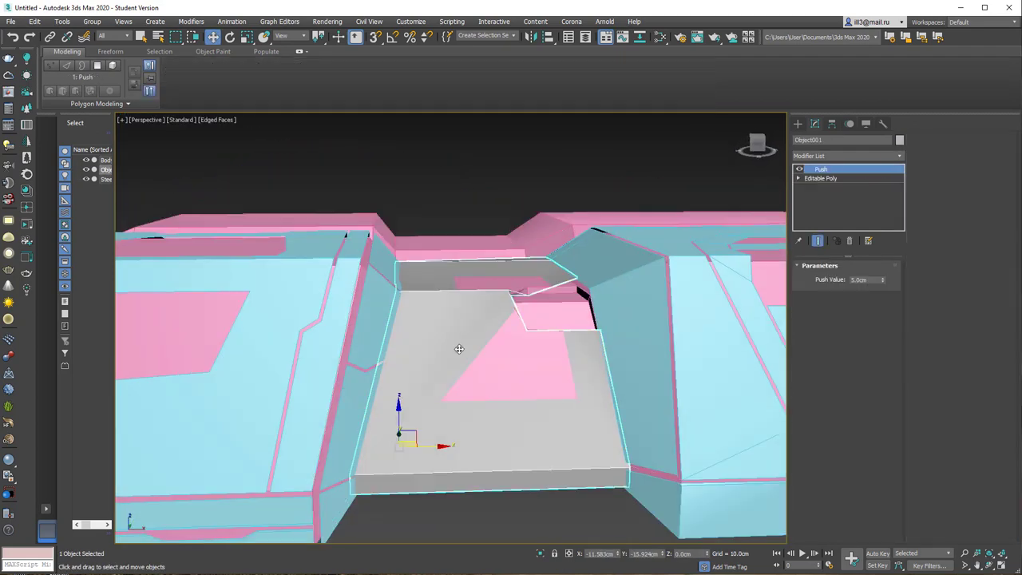
key(ctrl+z)
key(ctrl+z)
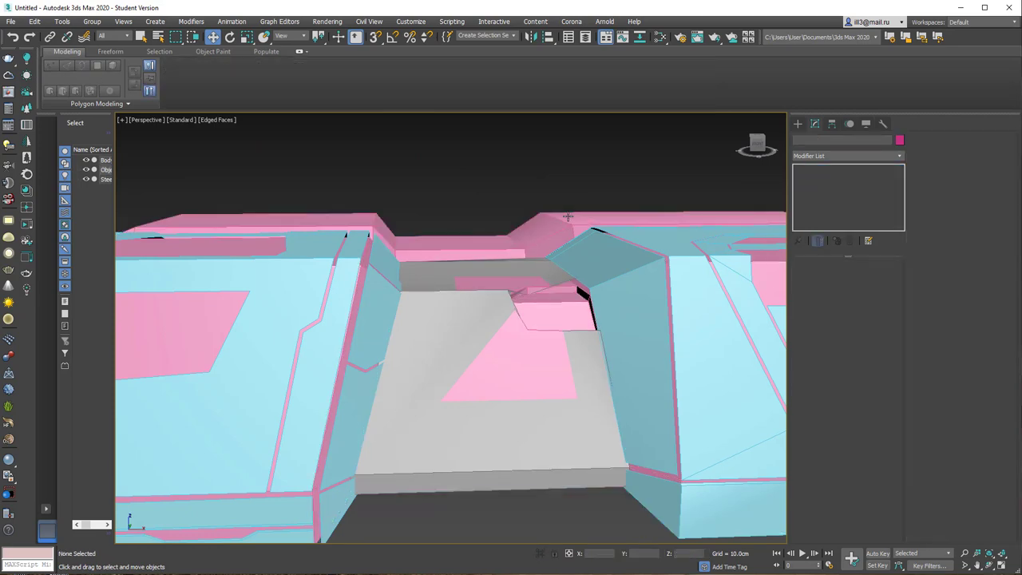
key(ctrl+z)
key(ctrl+z)
key(ctrl+z)
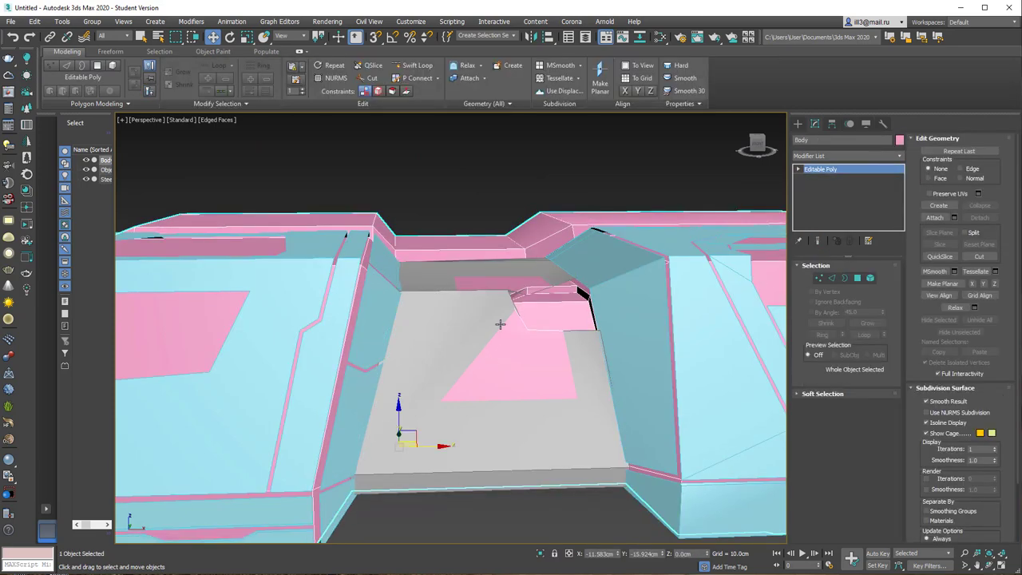
key(ctrl+y)
key(ctrl+y)
mouse_move(491, 361)
alt+middle_down()
mouse_move(564, 274)
mouse_move(575, 278)
mouse_move(521, 274)
alt+middle_up()
key(ctrl+z)
key(ctrl+z)
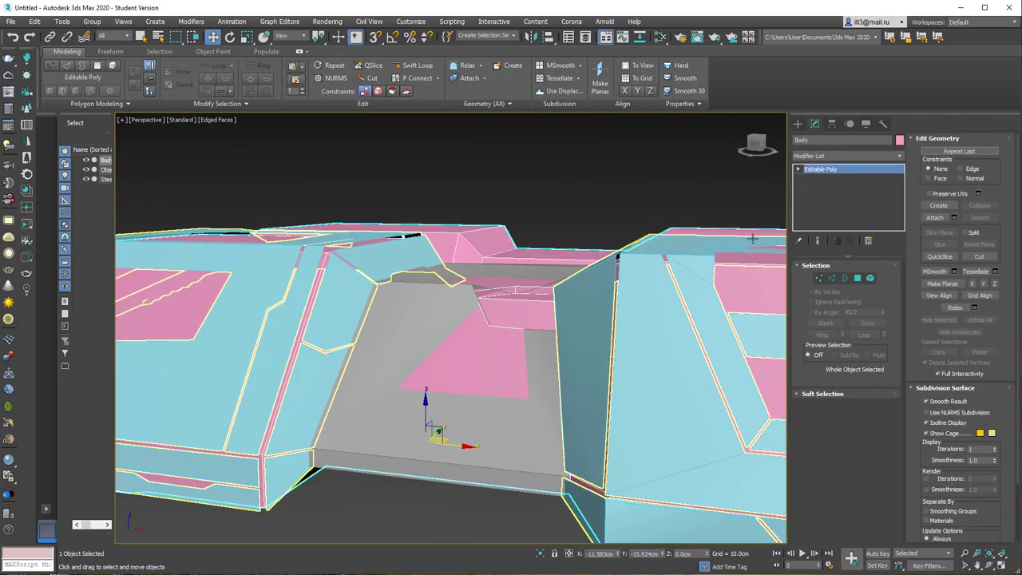
key(ctrl+z)
alt+middle_drag(657, 338, 533, 321)
Add a Push modifier to Object001 and inflate the strip outward
click(900, 156)
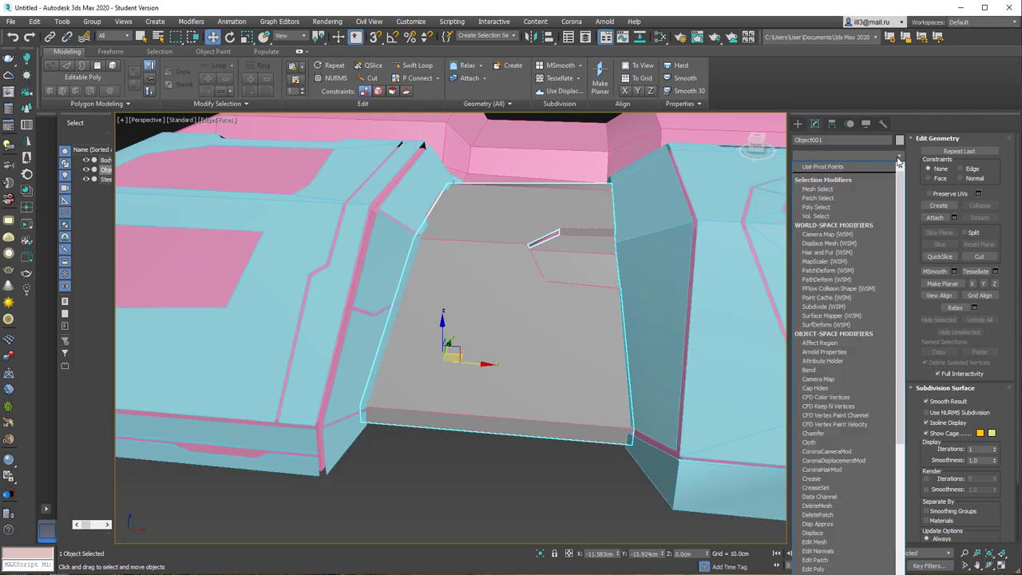
text(push)
key(Return)
drag(884, 280, 884, 200)
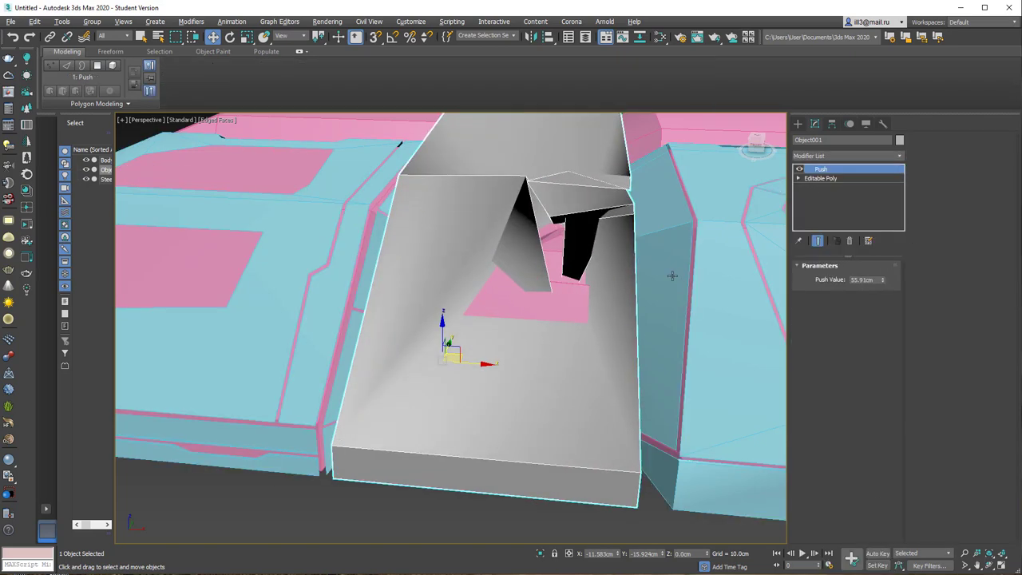
mouse_move(672, 275)
alt+middle_down()
mouse_move(372, 276)
mouse_move(334, 317)
mouse_move(483, 371)
mouse_move(448, 375)
mouse_move(446, 428)
mouse_move(468, 358)
mouse_move(468, 308)
mouse_move(415, 275)
mouse_move(479, 319)
alt+middle_up()
click(447, 375)
click(468, 354)
Lower the Push value to -2.494cm so the shell sinks inward
drag(883, 280, 883, 335)
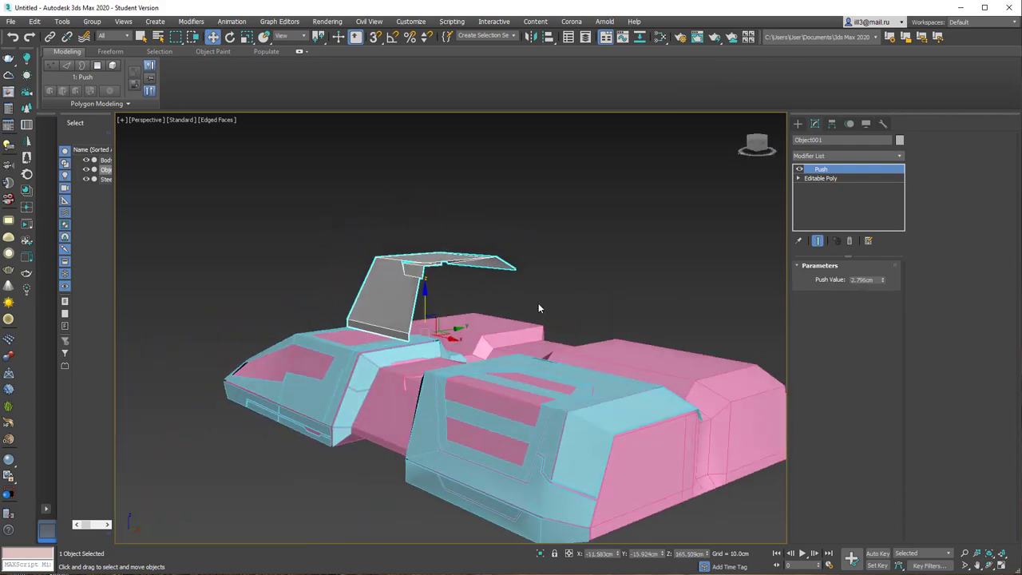
scroll(539, 308, up, 3)
mouse_move(539, 308)
alt+middle_down()
mouse_move(411, 247)
mouse_move(479, 272)
alt+middle_up()
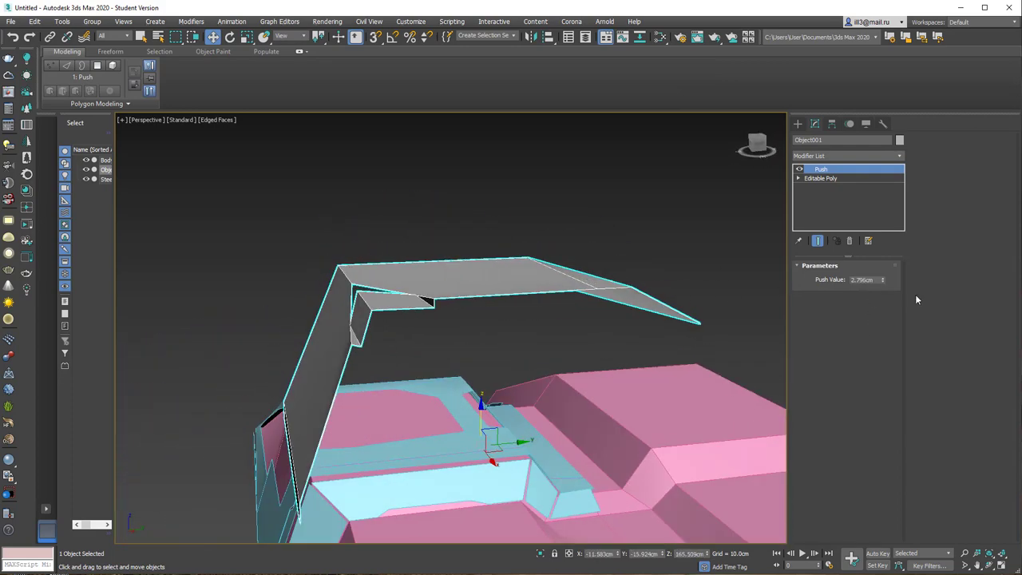
drag(883, 279, 895, 343)
mouse_move(559, 320)
alt+middle_down()
mouse_move(376, 319)
mouse_move(424, 329)
alt+middle_up()
mouse_move(387, 360)
alt+middle_down()
mouse_move(457, 409)
mouse_move(459, 397)
alt+middle_up()
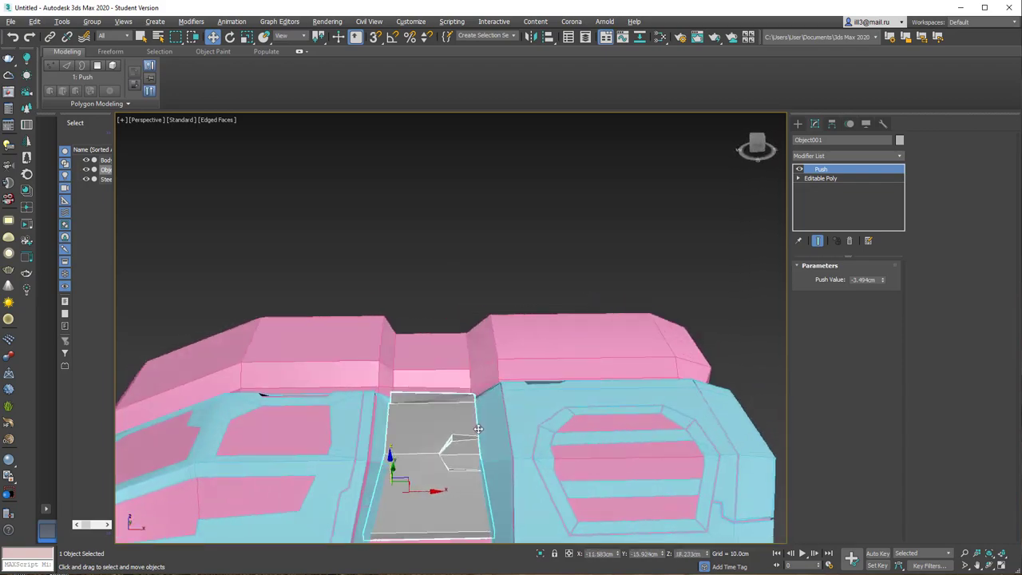
mouse_move(459, 396)
alt+middle_down()
mouse_move(648, 264)
mouse_move(487, 296)
alt+middle_up()
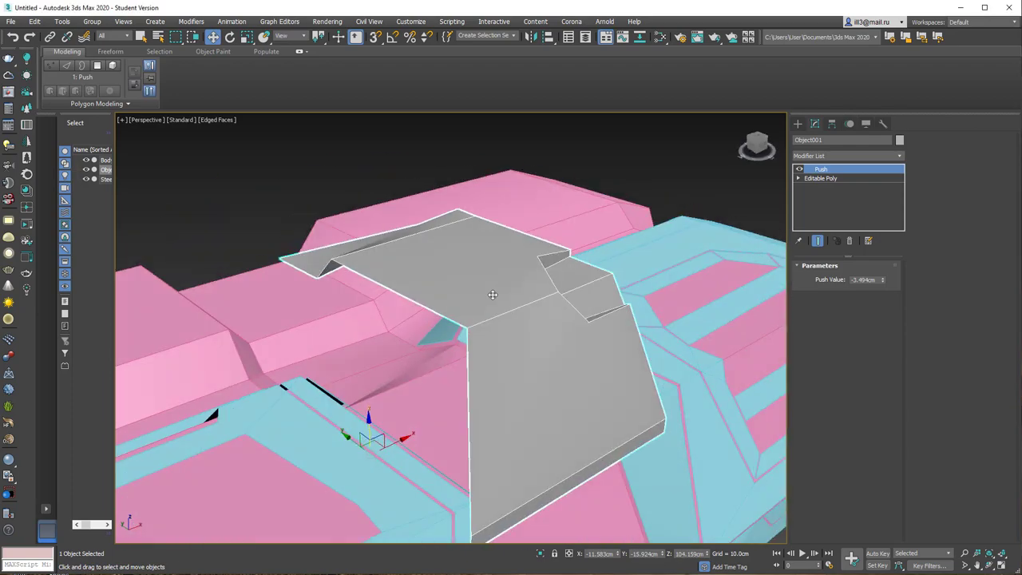
Delete the pushed shell and select the pink Body's middle floor faces
key(Delete)
click(486, 338)
click(368, 386)
mouse_move(369, 387)
alt+middle_down()
mouse_move(431, 391)
mouse_move(504, 421)
mouse_move(525, 333)
alt+middle_up()
ctrl+click(431, 392)
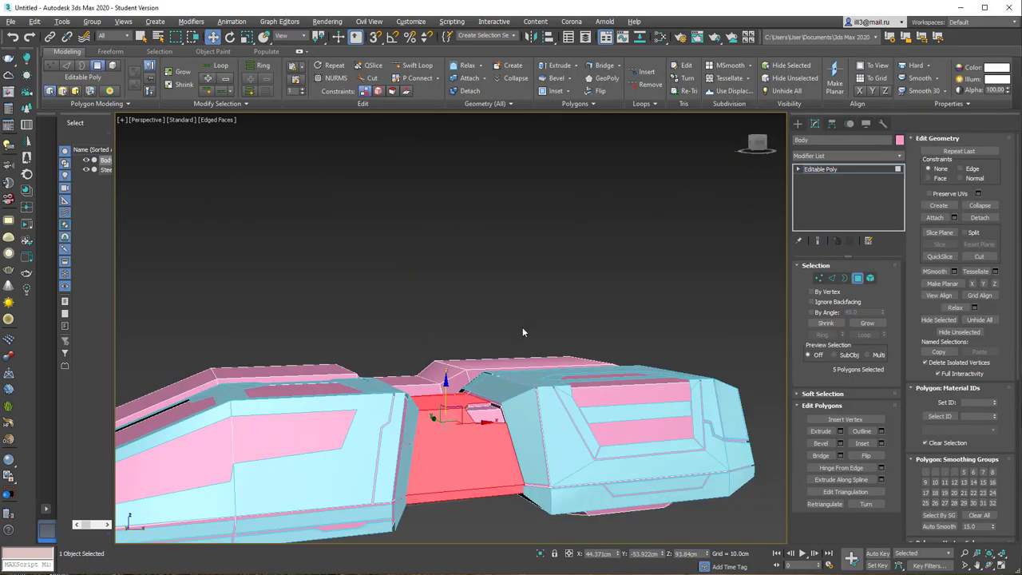
Detach the selected floor faces from Body as a new object, Object001
scroll(525, 333, up, 3)
key(alt+d)
click(545, 298)
alt+middle_drag(535, 269, 363, 325)
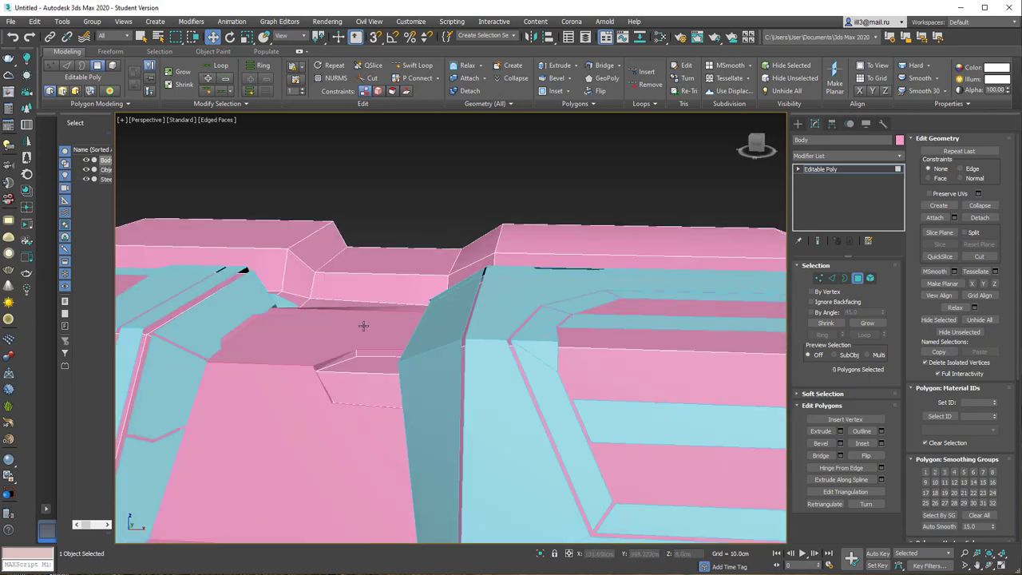
Color the detached floor piece grey and raise it slightly in Z
key(4)
click(273, 463)
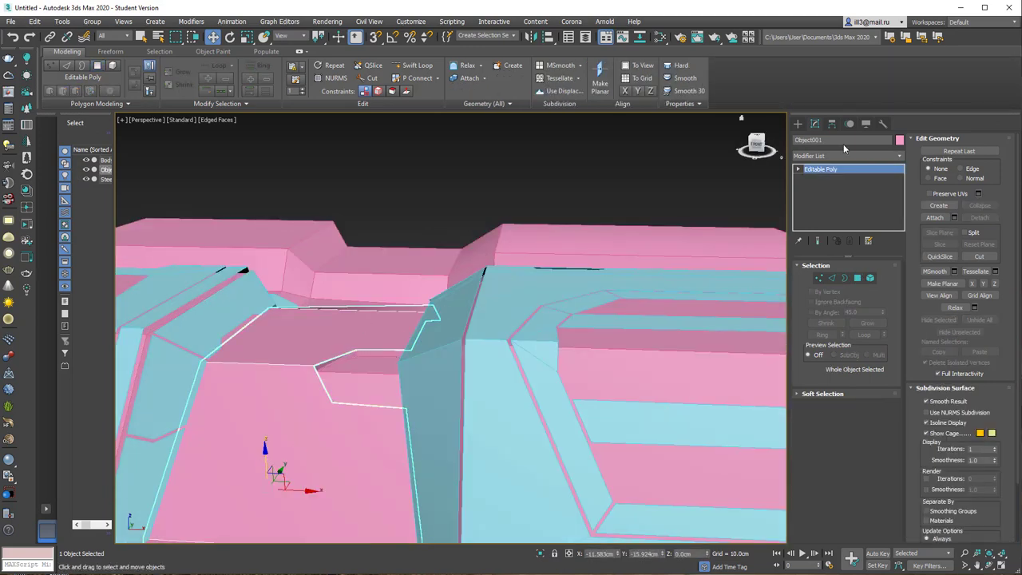
click(898, 140)
click(717, 347)
click(717, 423)
drag(264, 463, 263, 457)
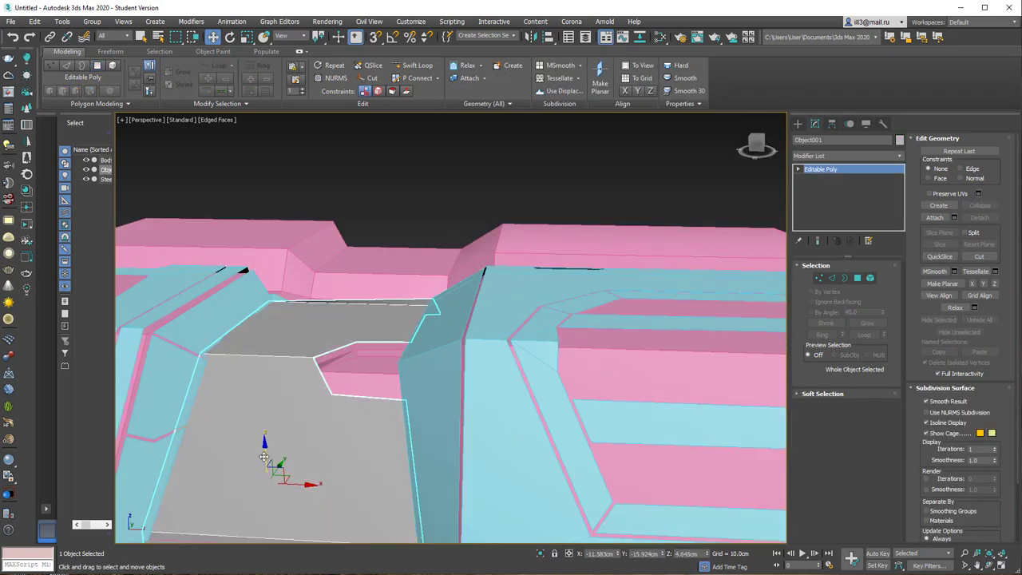
Select the piece's top faces and inset them with a thin border
key(4)
click(342, 410)
mouse_move(264, 457)
alt+middle_down()
mouse_move(424, 359)
mouse_move(350, 463)
mouse_move(370, 447)
mouse_move(315, 333)
mouse_move(367, 375)
alt+middle_up()
ctrl+click(316, 332)
ctrl+click(315, 332)
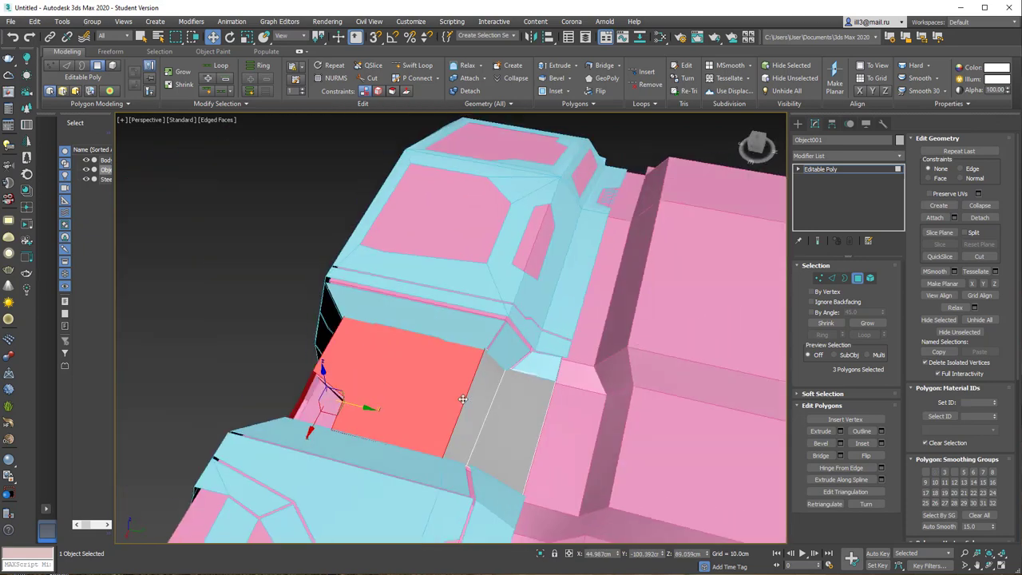
ctrl+click(475, 408)
ctrl+click(515, 431)
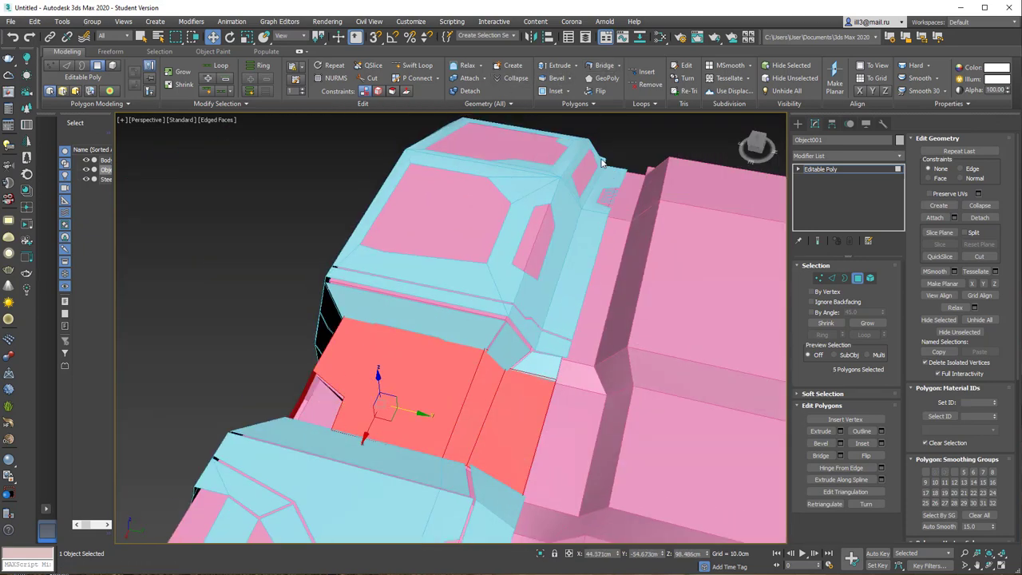
drag(424, 372, 425, 376)
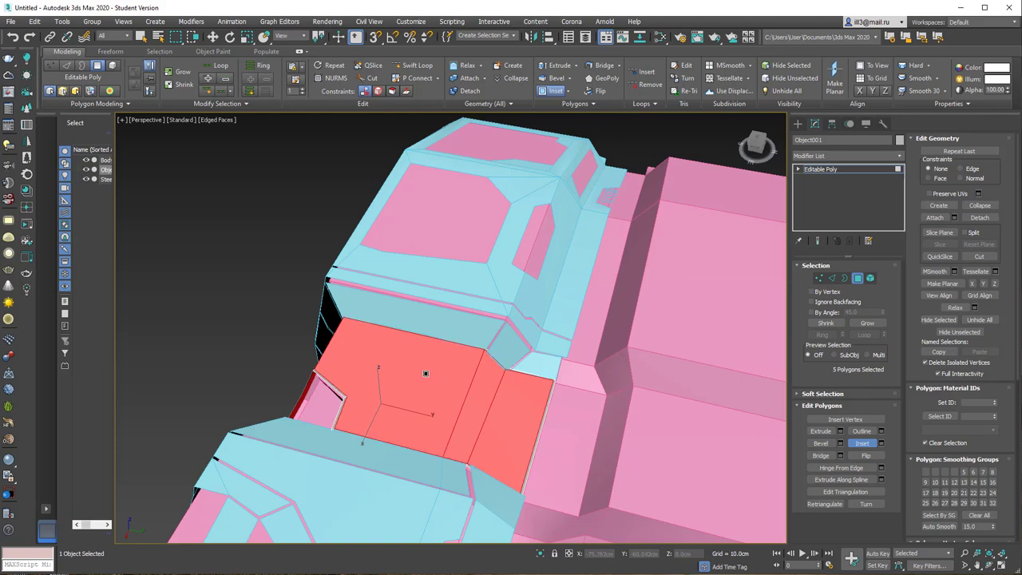
Scale the inset faces to 86% width and select the bottom front edge
mouse_move(426, 373)
alt+middle_down()
mouse_move(452, 323)
mouse_move(485, 336)
alt+middle_up()
key(2)
click(865, 278)
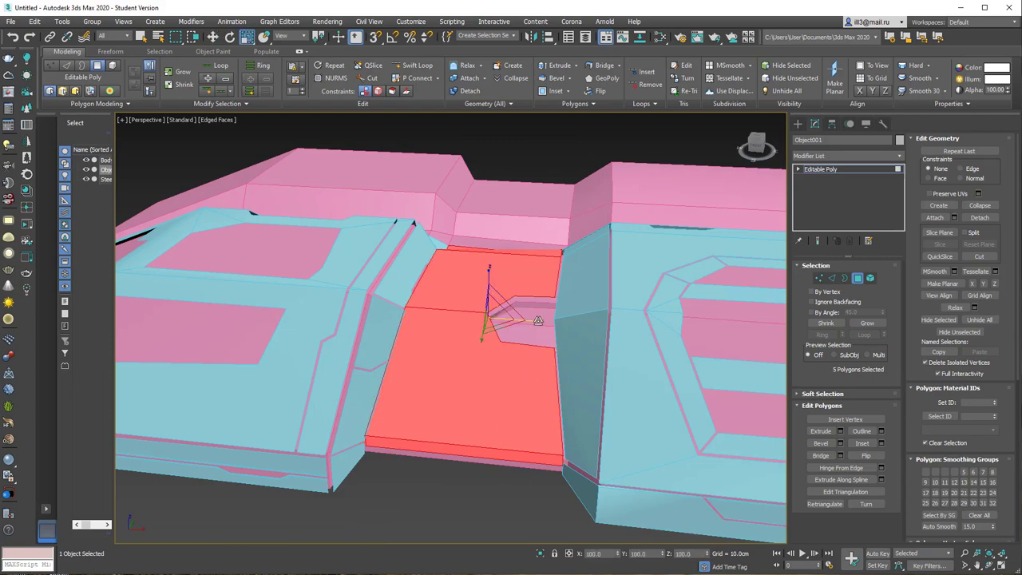
drag(539, 320, 535, 320)
alt+middle_drag(533, 322, 481, 465)
key(2)
click(482, 465)
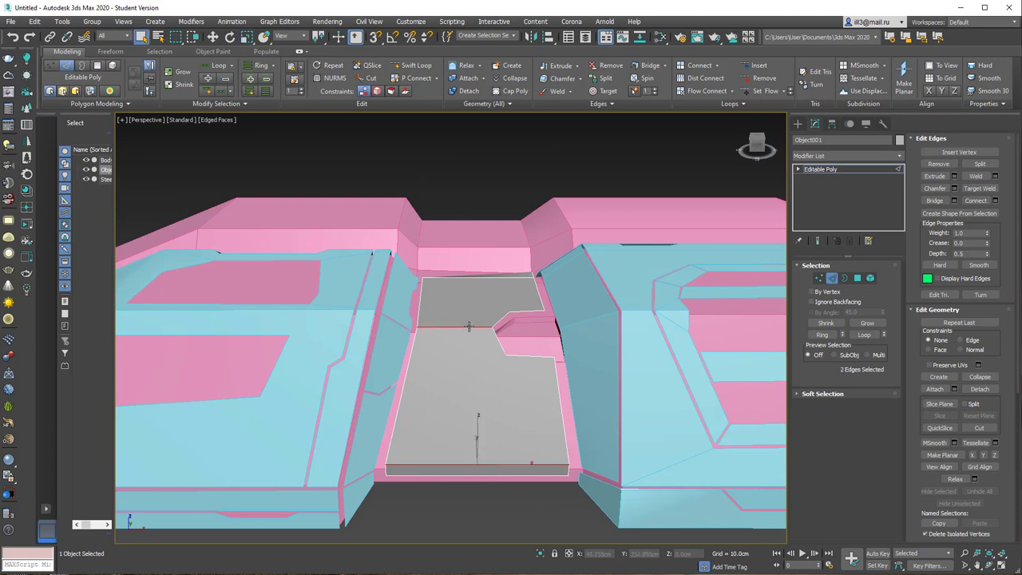
Chamfer the selected edges of the grey floor piece
alt+middle_drag(468, 325, 671, 373)
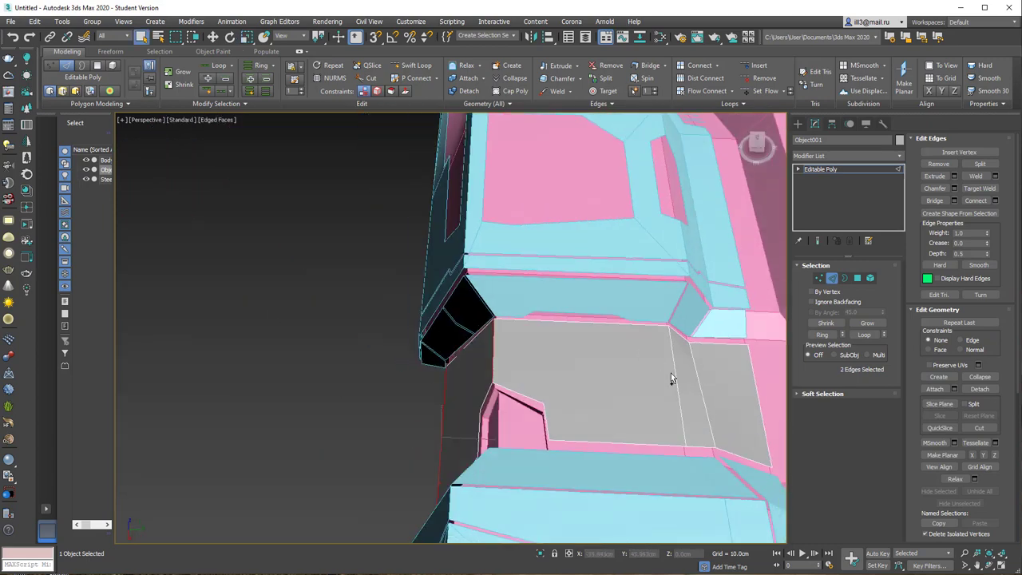
click(580, 80)
click(484, 419)
alt+middle_drag(483, 419, 483, 395)
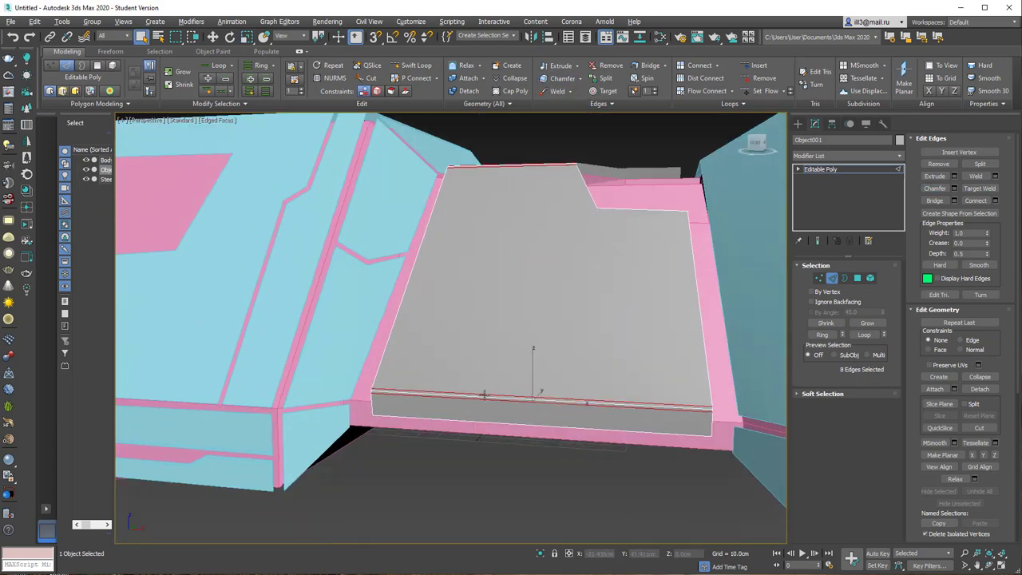
Check the result by selecting the chamfer band faces on the floor piece
key(4)
scroll(483, 395, up, 5)
click(494, 431)
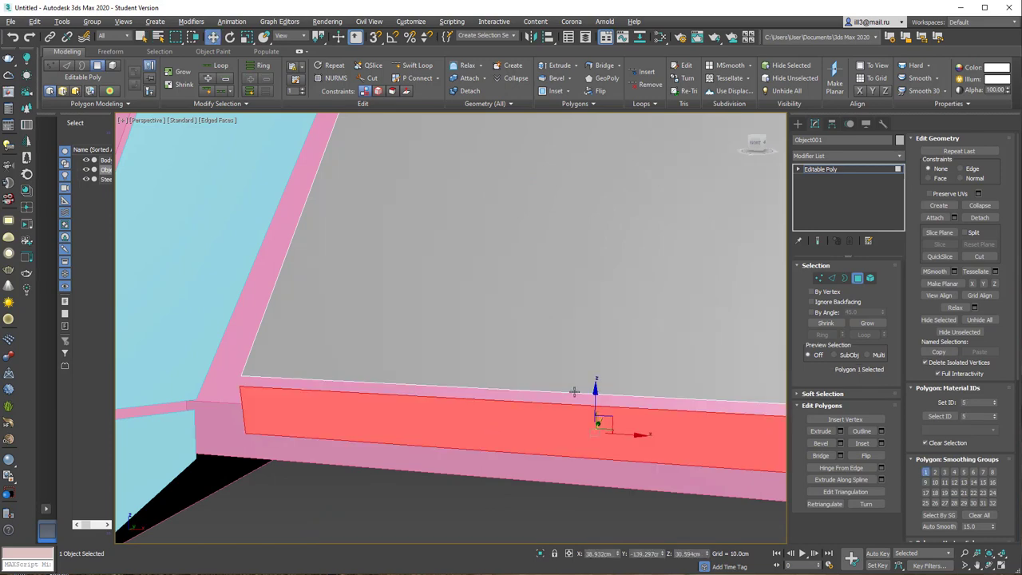
scroll(611, 304, down, 5)
middle_drag(548, 266, 451, 459)
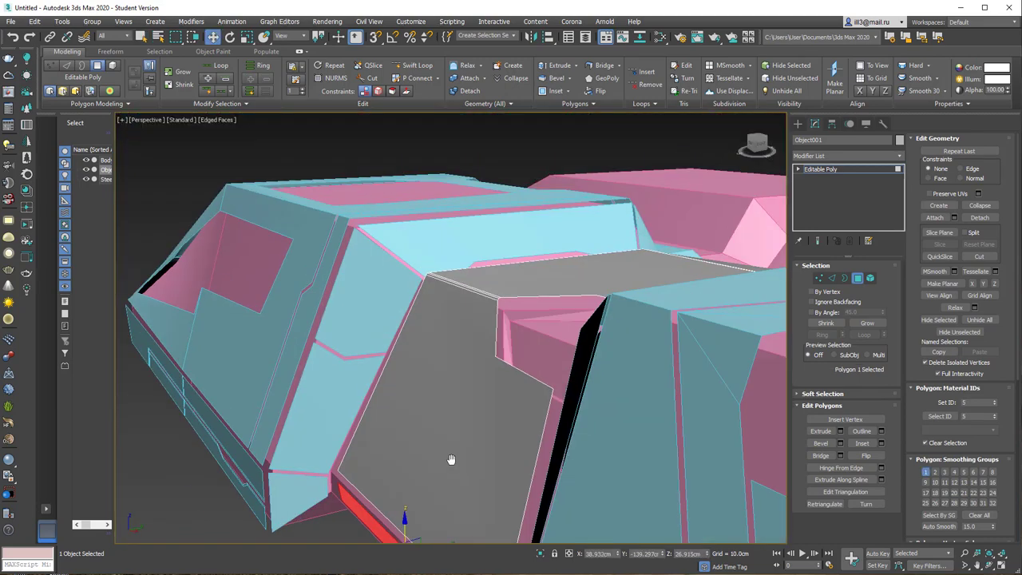
scroll(451, 459, up, 3)
key(q)
click(639, 336)
click(479, 359)
ctrl+click(559, 351)
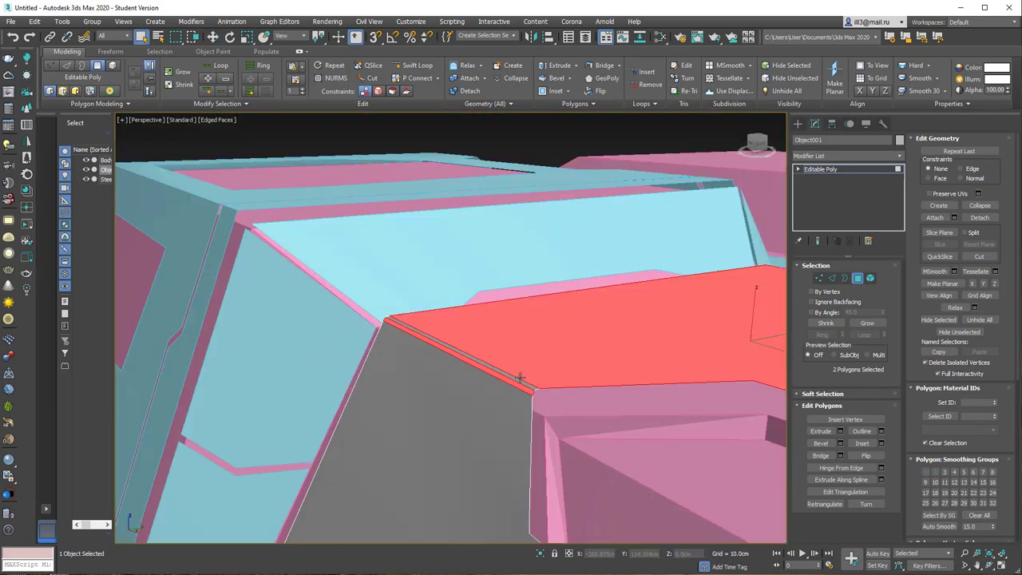
click(520, 378)
Review the hull from an angled overview and select the Steel armor object
mouse_move(520, 386)
alt+middle_down()
mouse_move(456, 365)
mouse_move(488, 372)
alt+middle_up()
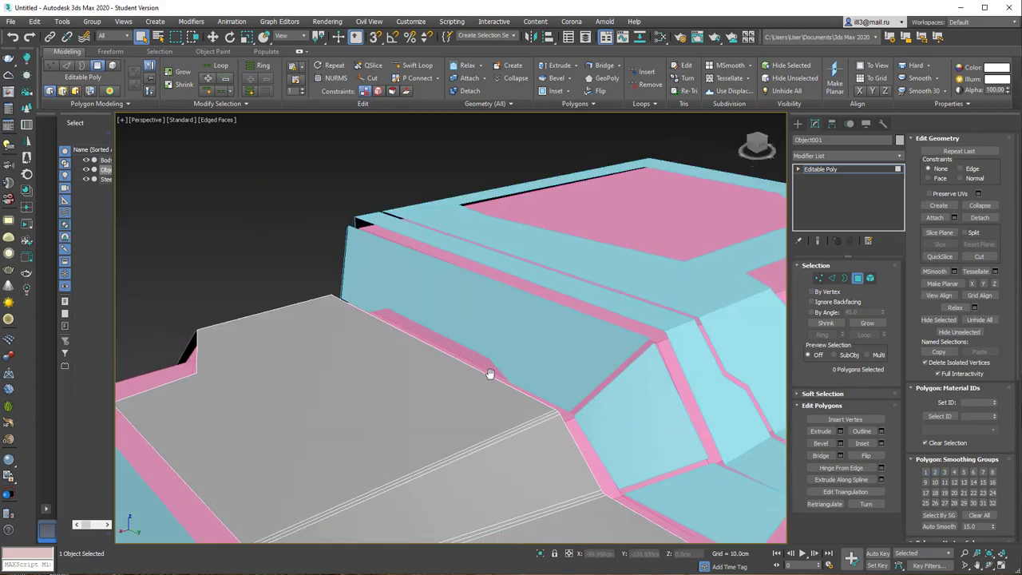
scroll(426, 322, up, 3)
alt+middle_drag(432, 327, 480, 178)
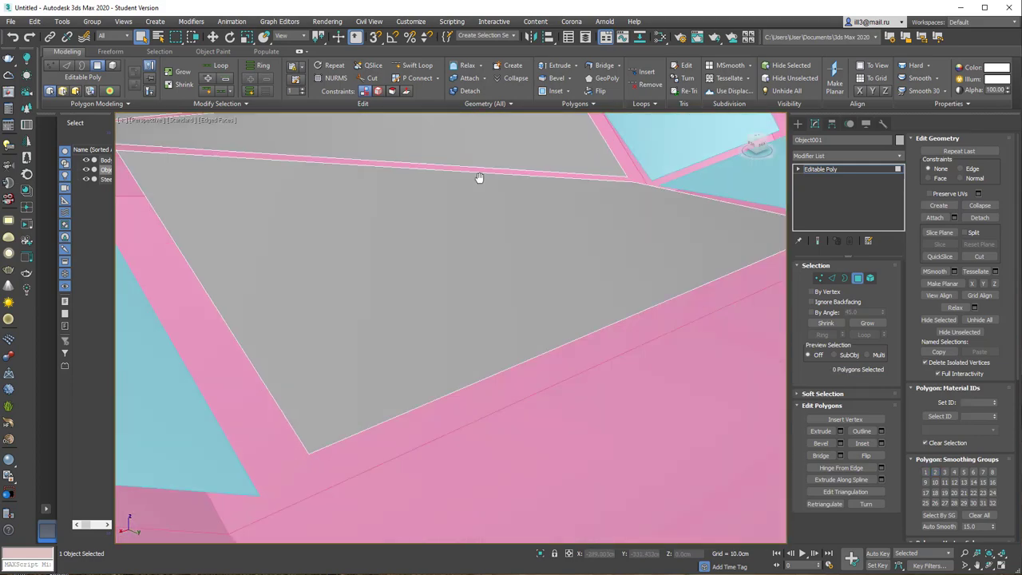
scroll(411, 198, down, 5)
mouse_move(411, 199)
alt+middle_down()
mouse_move(502, 232)
mouse_move(583, 355)
mouse_move(598, 358)
mouse_move(449, 340)
alt+middle_up()
click(849, 280)
Attach the grey Object001 floor piece to the Steel object
click(938, 217)
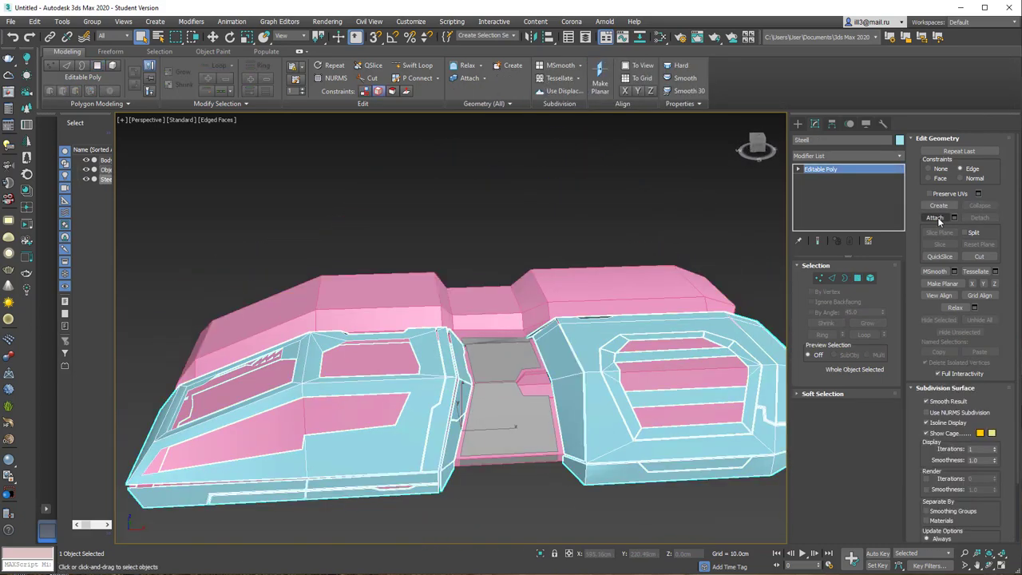
key(q)
mouse_move(591, 225)
alt+middle_down()
mouse_move(551, 262)
mouse_move(580, 241)
mouse_move(575, 279)
mouse_move(579, 271)
alt+middle_up()
scroll(484, 428, up, 5)
scroll(438, 384, up, 3)
Cut a new angular outline into a cyan Steel panel face
right_click(438, 384)
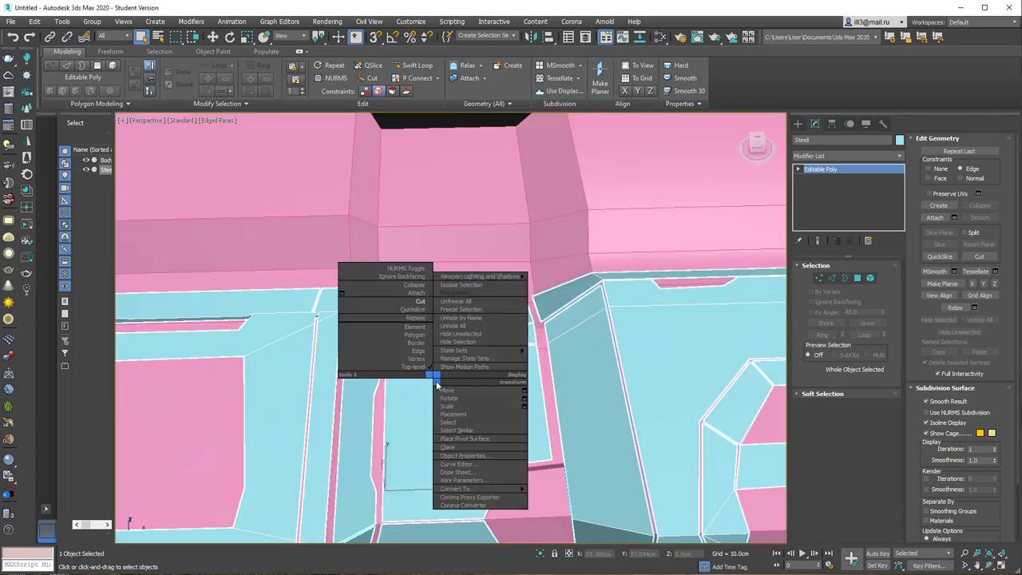
click(432, 338)
scroll(435, 375, up, 3)
click(353, 312)
scroll(354, 312, down, 2)
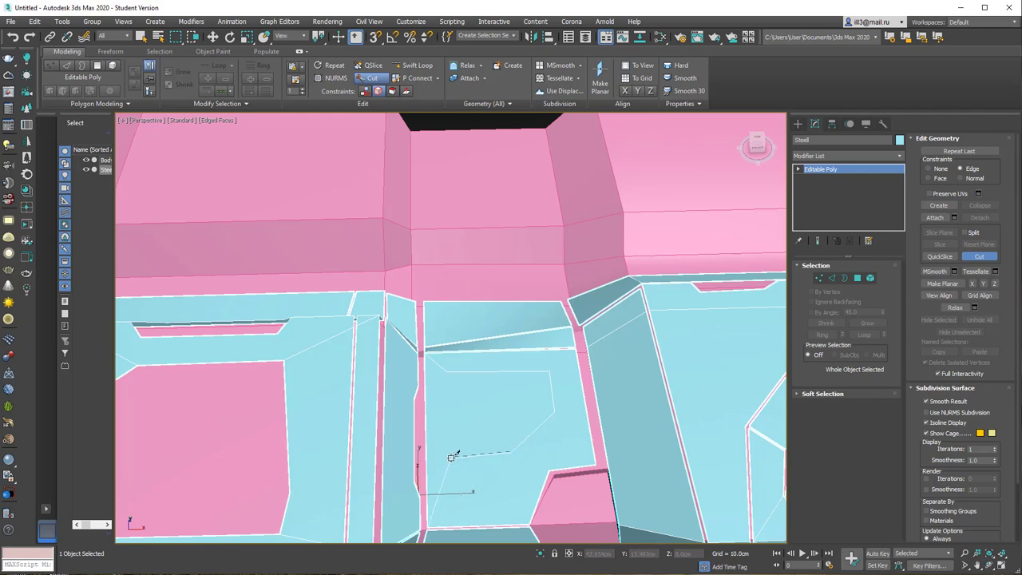
middle_drag(467, 470, 426, 395)
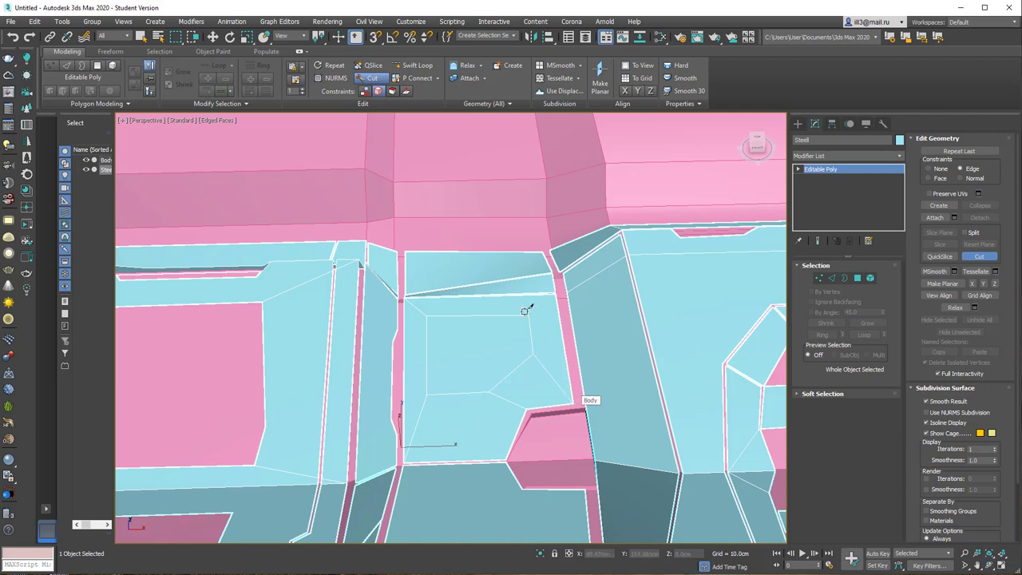
scroll(473, 332, up, 2)
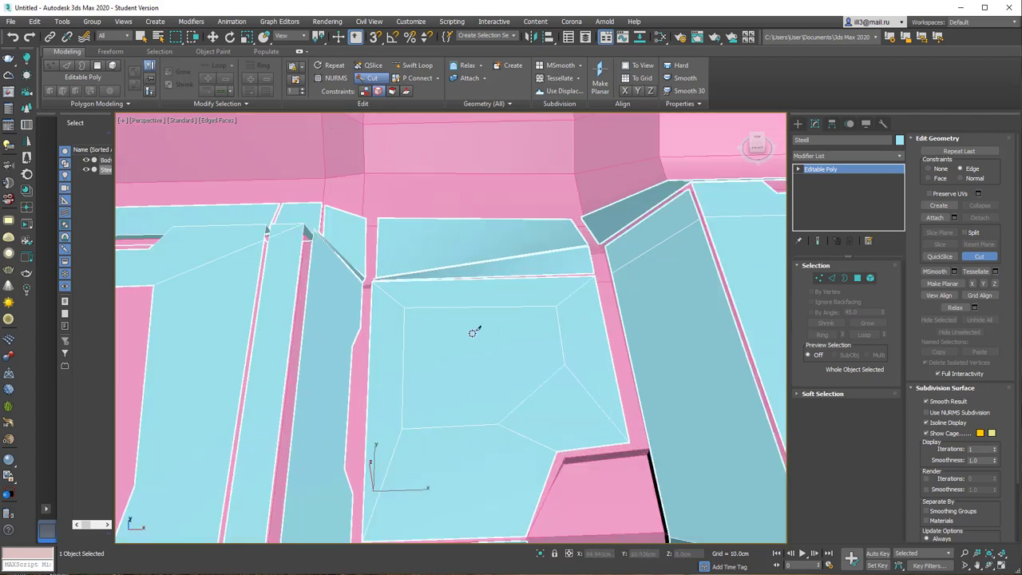
Select the newly cut panel face and inset it to form a border ring
key(4)
click(472, 334)
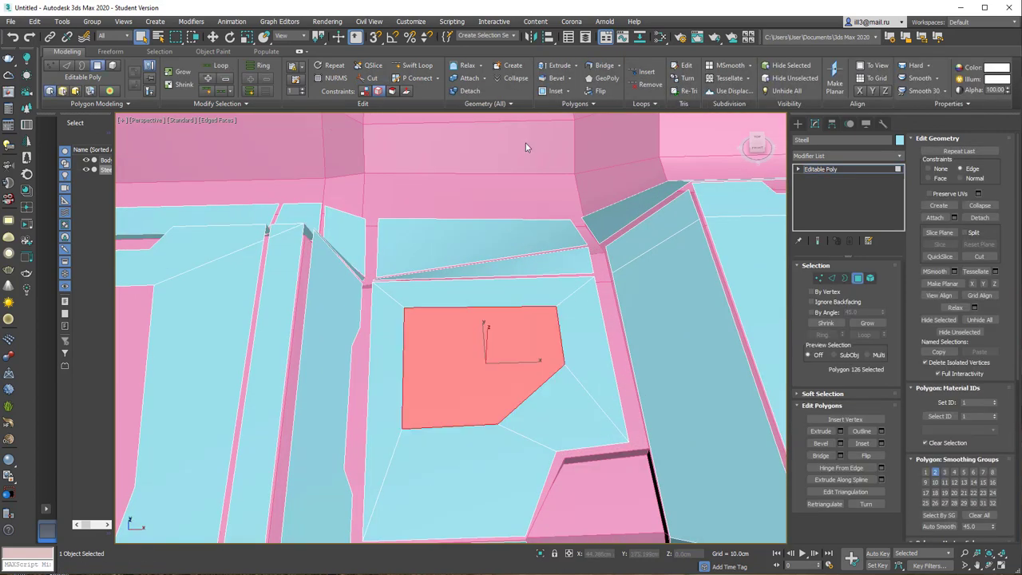
drag(465, 358, 471, 344)
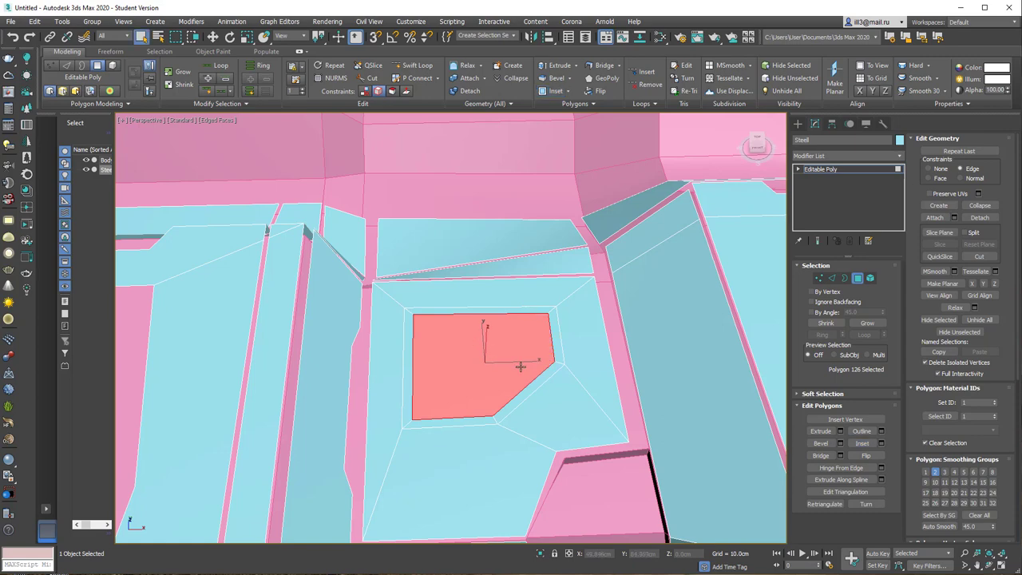
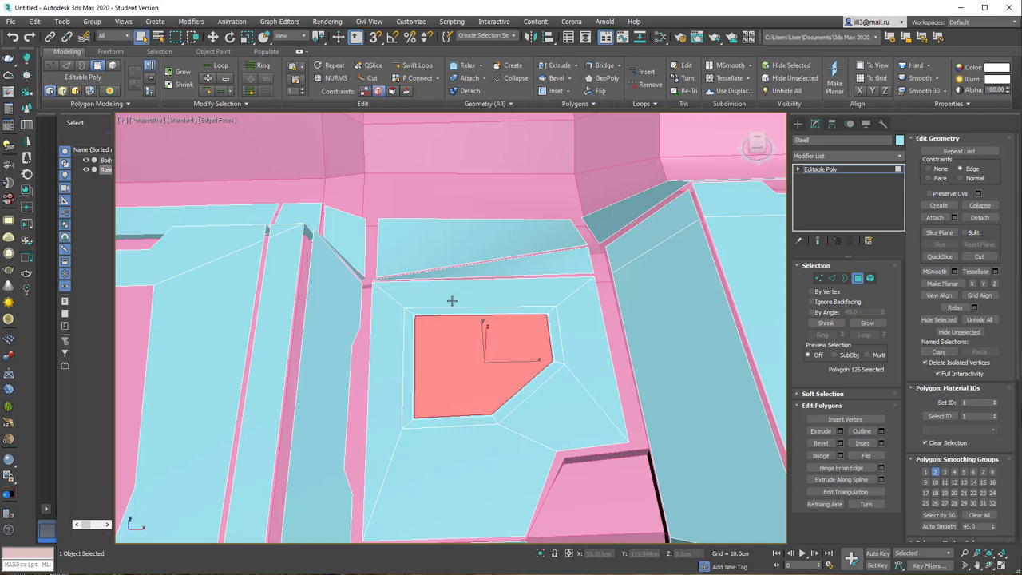
Select the lower panel face and the triangular face below the inset on the Steel hull
right_click(452, 300)
scroll(422, 304, up, 5)
scroll(382, 317, down, 5)
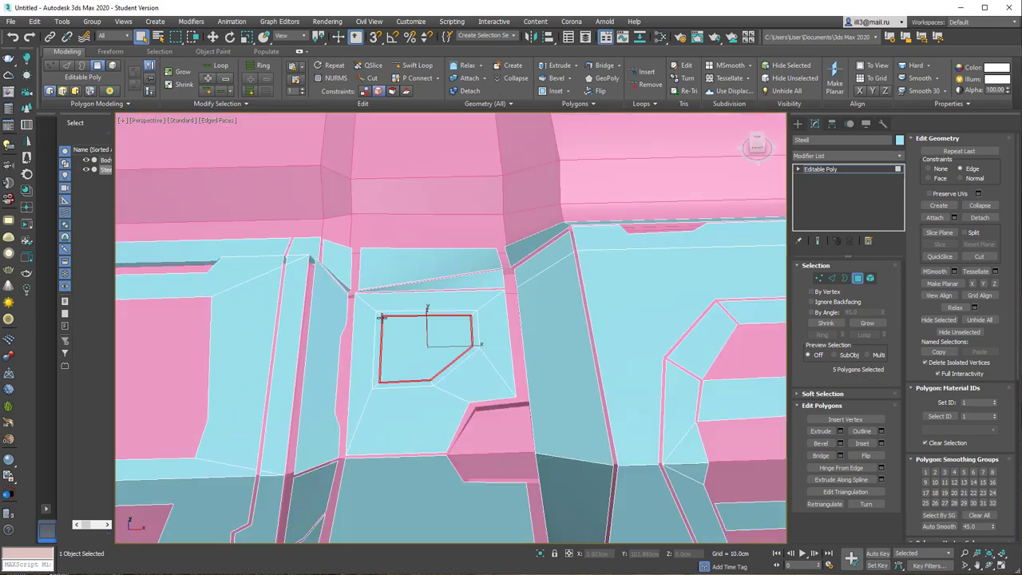
scroll(422, 294, up, 2)
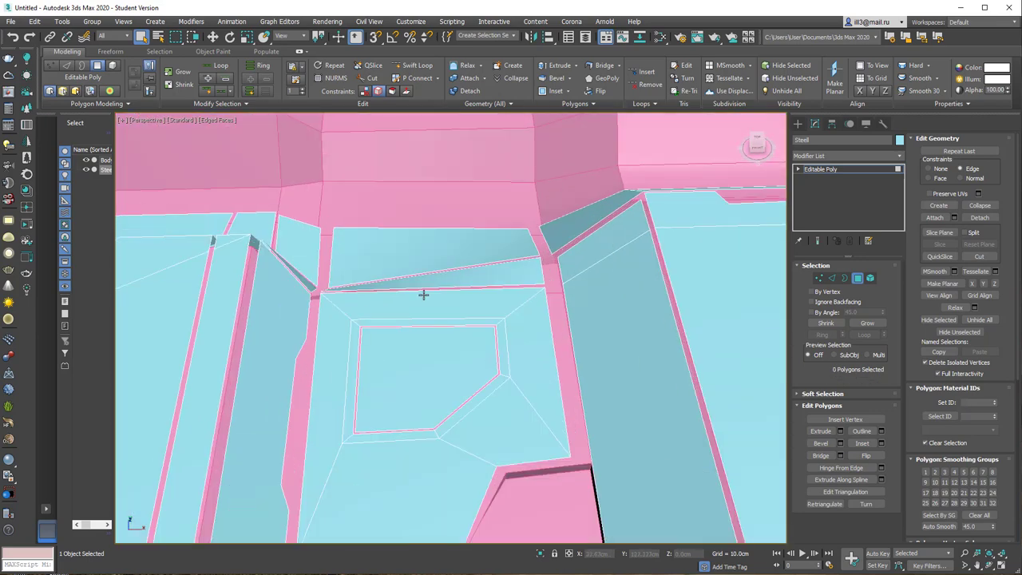
middle_drag(420, 389, 408, 369)
click(404, 376)
click(495, 357)
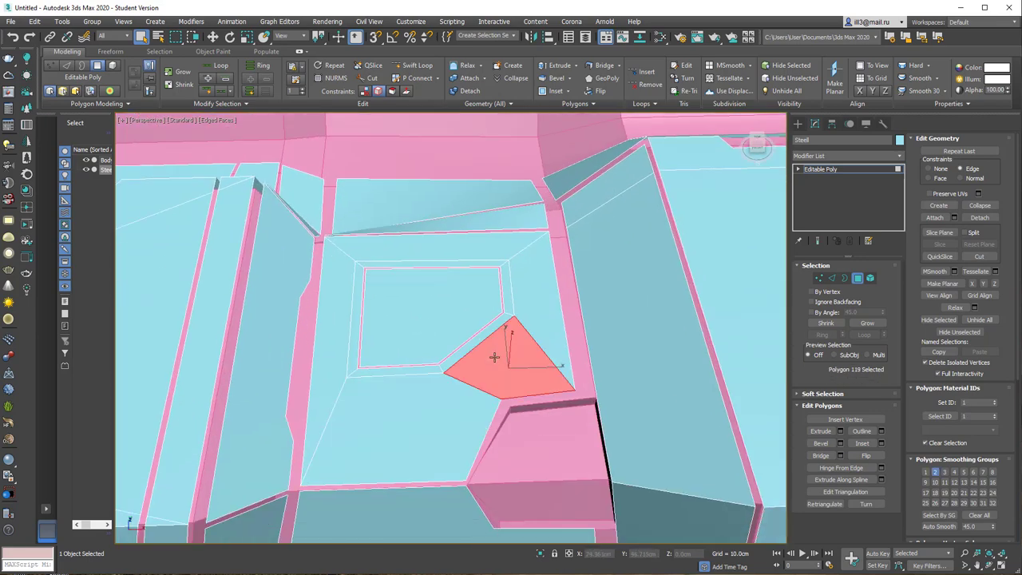
scroll(525, 348, down, 2)
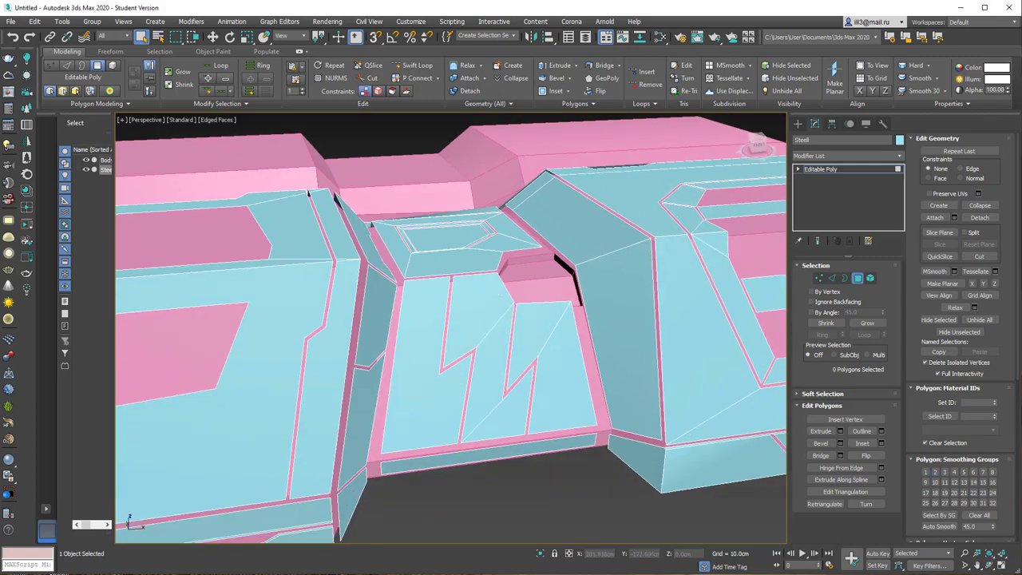
mouse_move(526, 348)
alt+middle_down()
mouse_move(567, 338)
mouse_move(492, 349)
alt+middle_up()
Leave polygon level and isolate the pink Body object on its own
key(4)
click(568, 338)
key(alt+q)
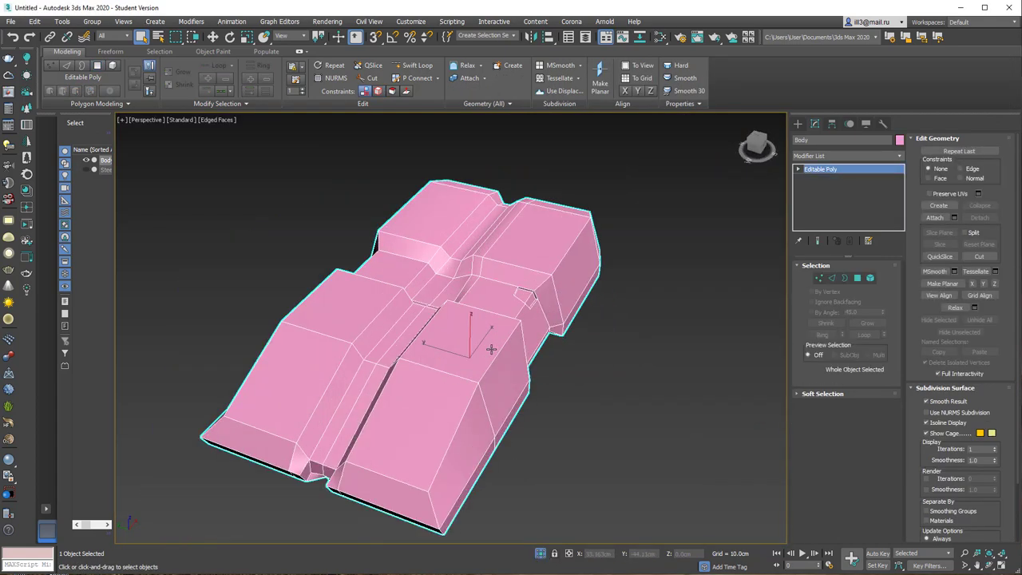
Select the six cockpit faces on the Body, with the Body isolated
key(4)
click(415, 423)
ctrl+click(458, 354)
ctrl+click(468, 427)
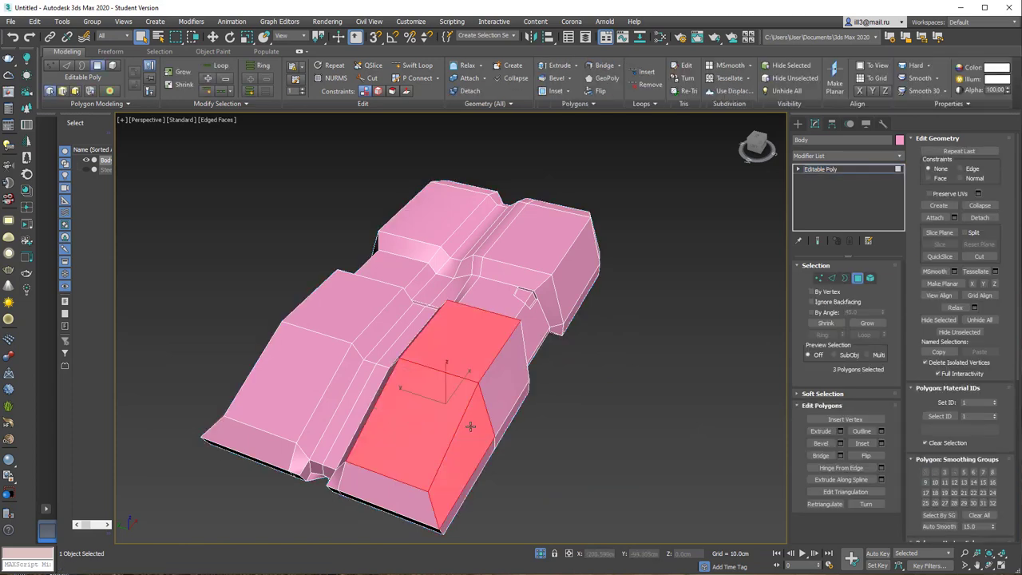
mouse_move(468, 427)
alt+middle_down()
mouse_move(452, 345)
mouse_move(461, 365)
mouse_move(524, 372)
alt+middle_up()
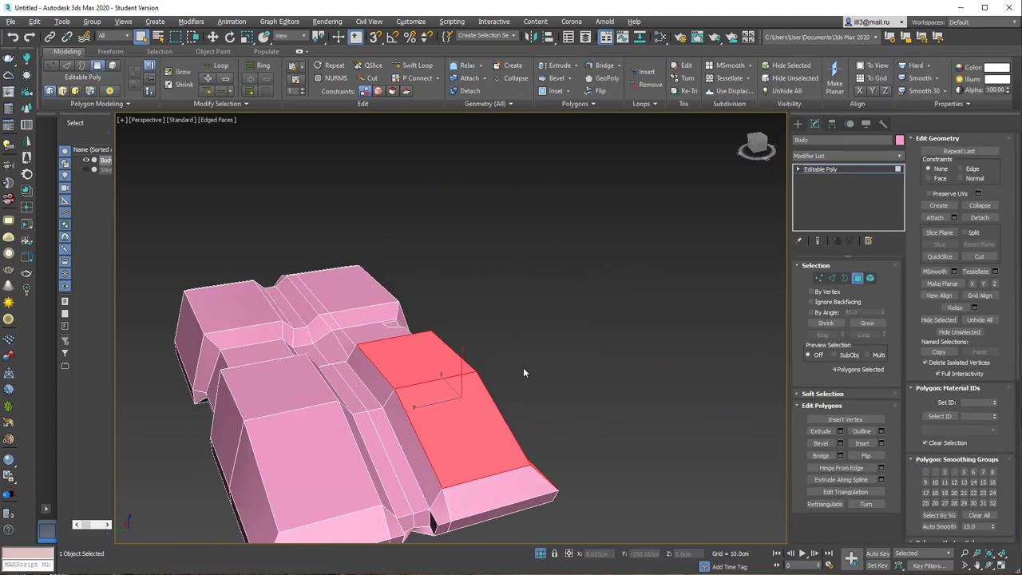
click(541, 555)
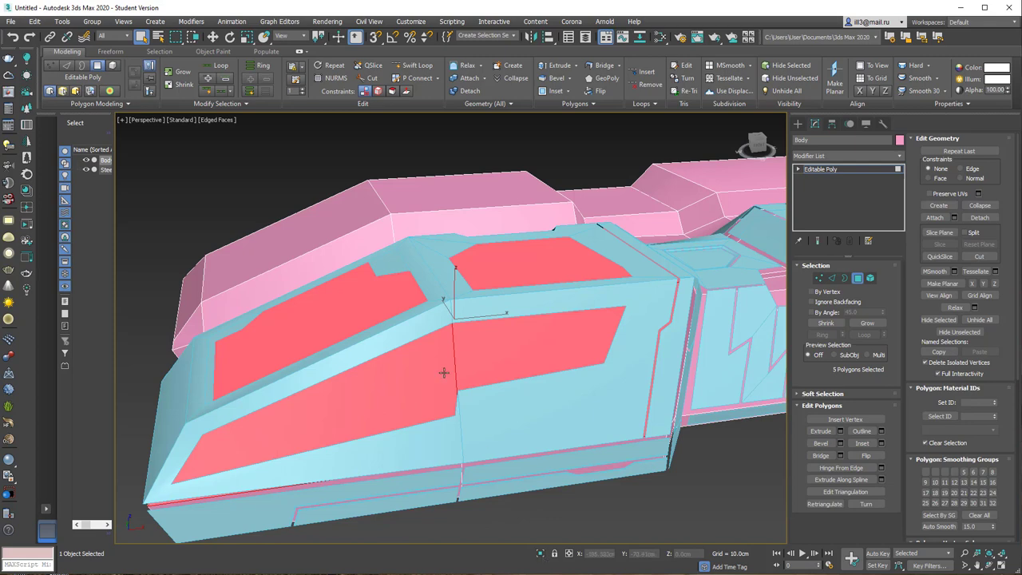
alt+middle_drag(444, 373, 582, 372)
ctrl+click(486, 438)
key(alt+q)
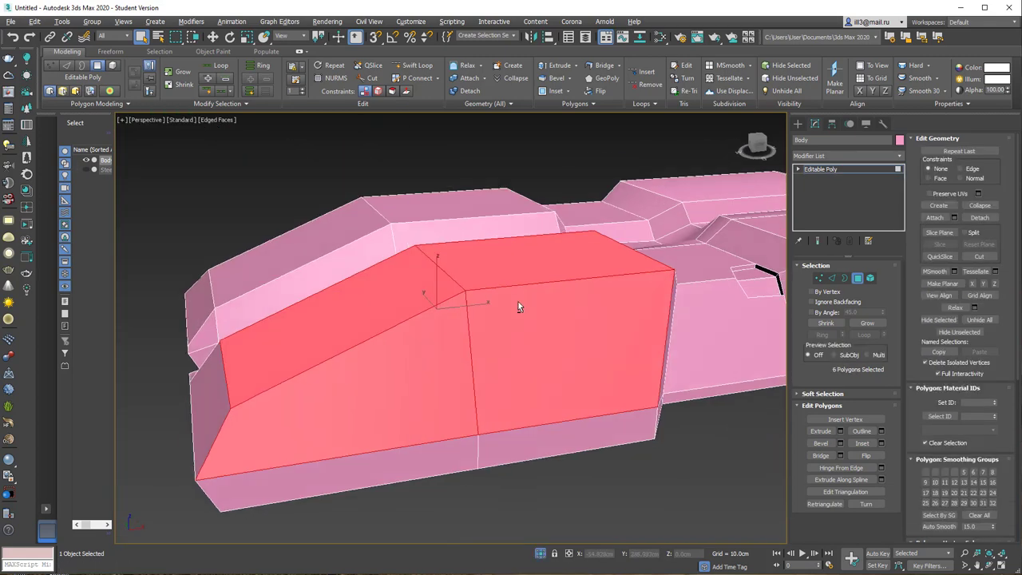
alt+middle_drag(518, 306, 703, 322)
Try a detached cockpit copy with a Push modifier, then undo it and exit face editing
key(ctrl+d)
text(bl)
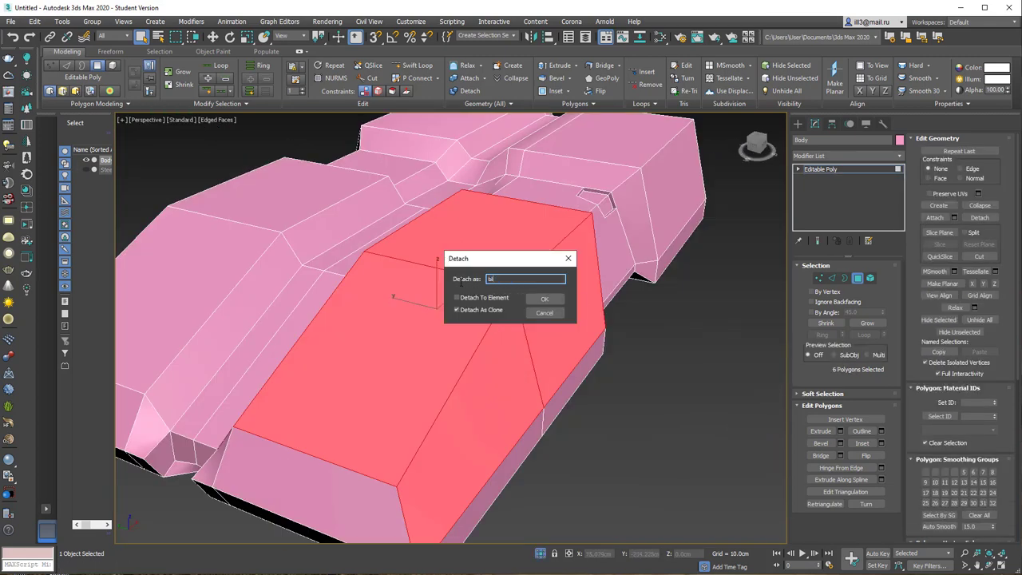
key(Return)
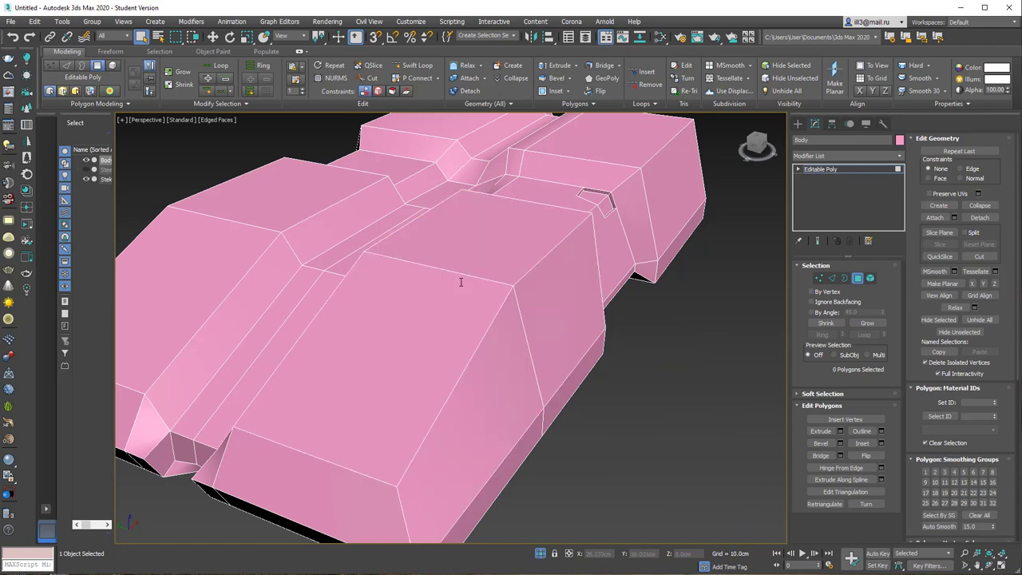
click(899, 155)
key(p)
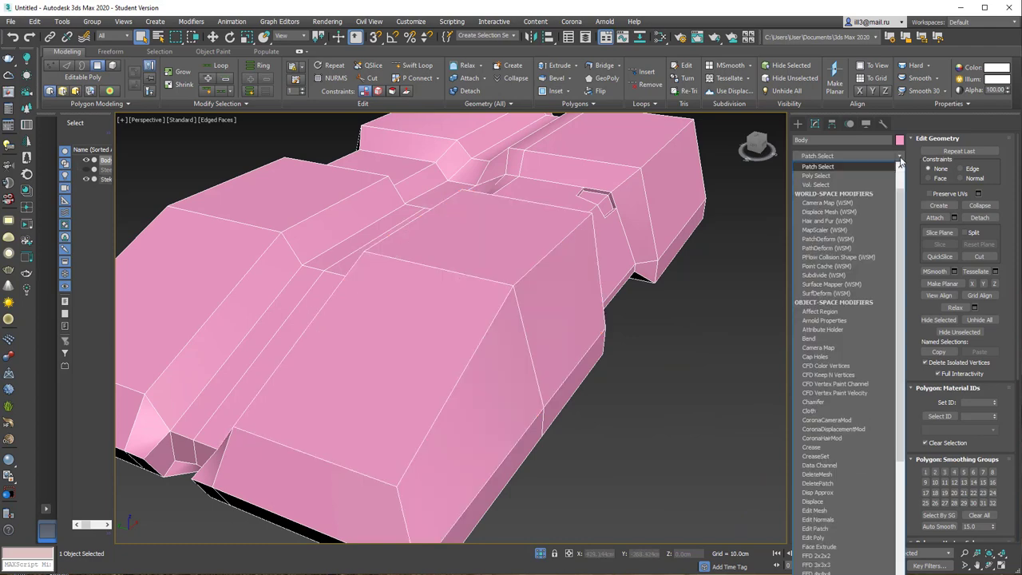
key(u)
key(Return)
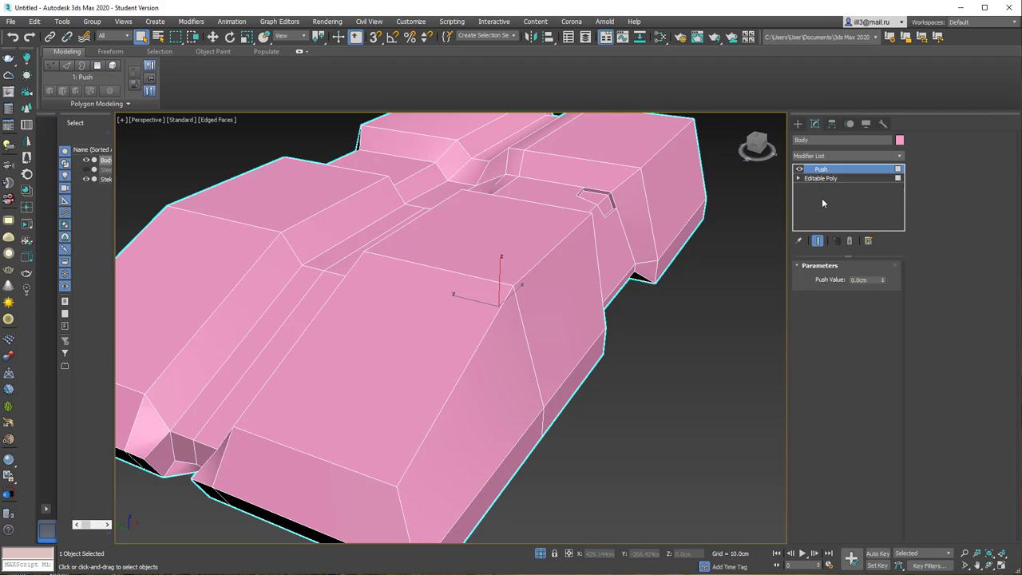
key(ctrl+z)
key(ctrl+z)
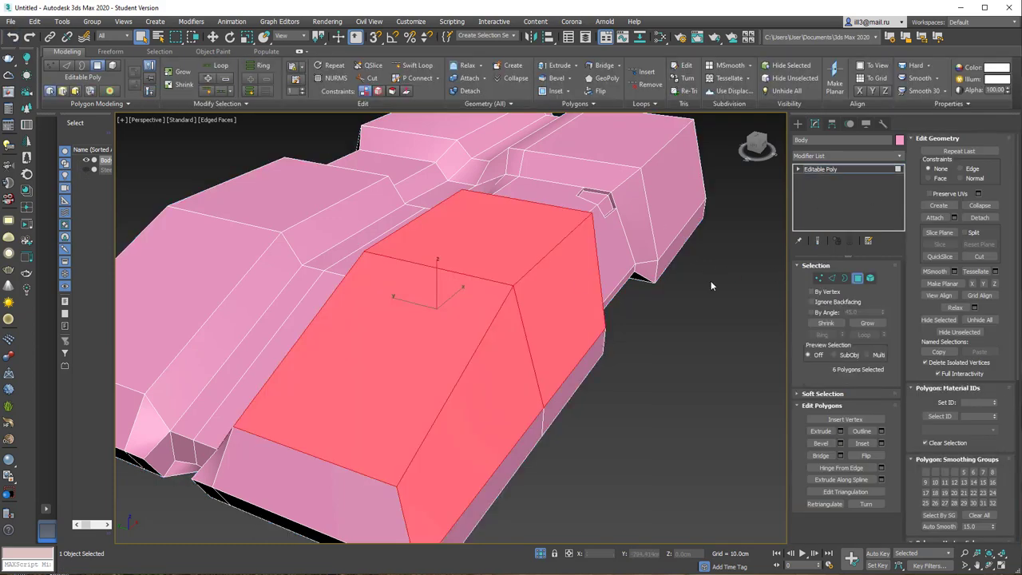
click(859, 279)
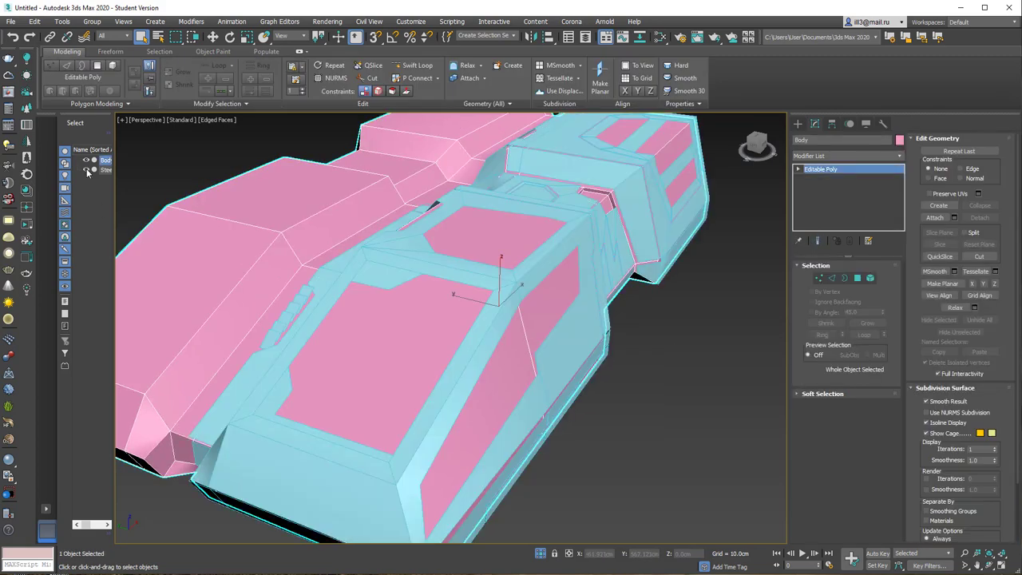
Detach the selected cockpit faces as a clone named Steklo
click(859, 279)
alt+middle_drag(500, 290, 417, 289)
right_click(417, 289)
click(440, 289)
text(S)
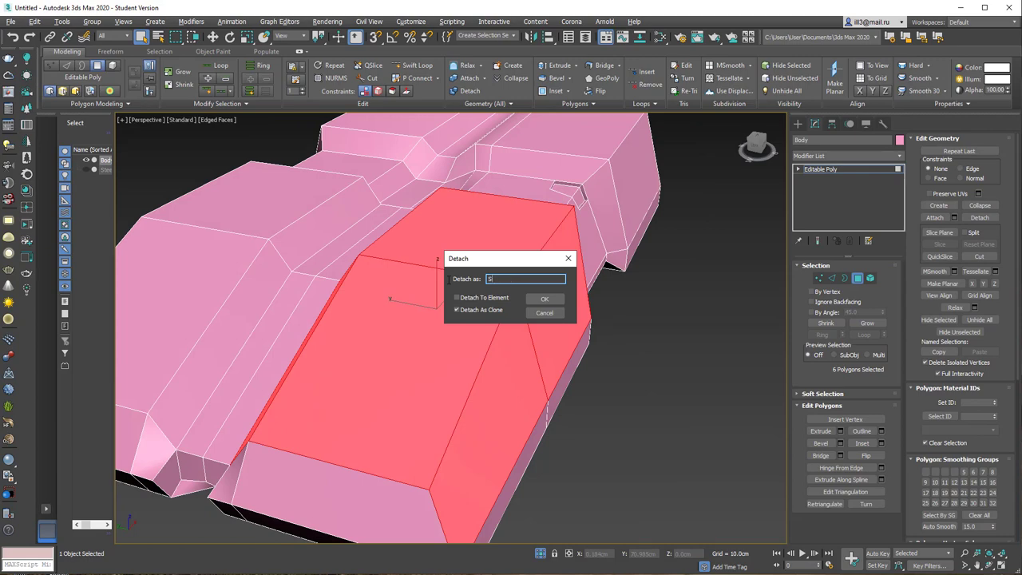
text(teklo)
key(Return)
click(857, 278)
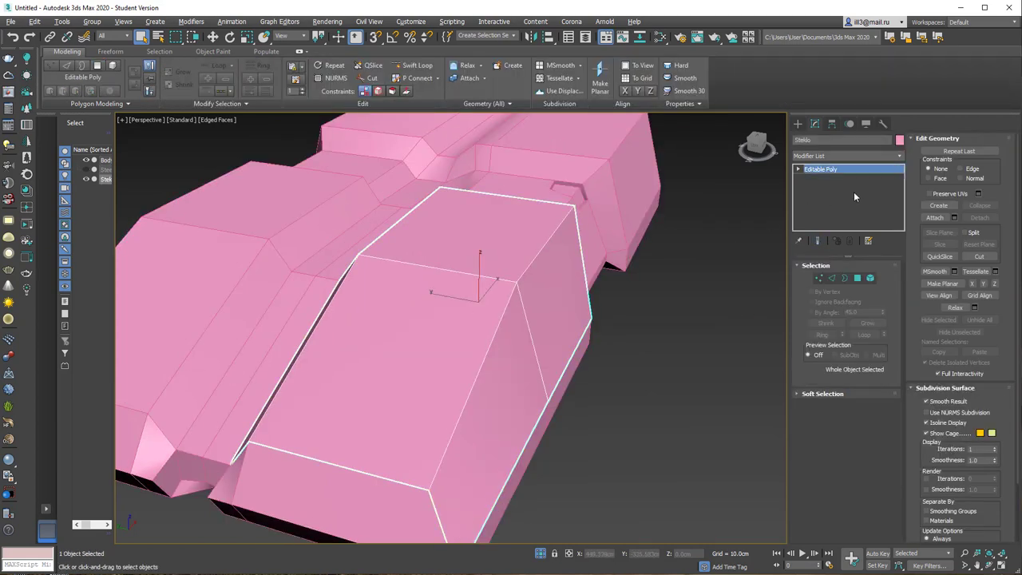
Give Steklo a Push modifier of 1.0cm and a black object colour
click(900, 156)
click(903, 252)
text(1.0cm)
key(Return)
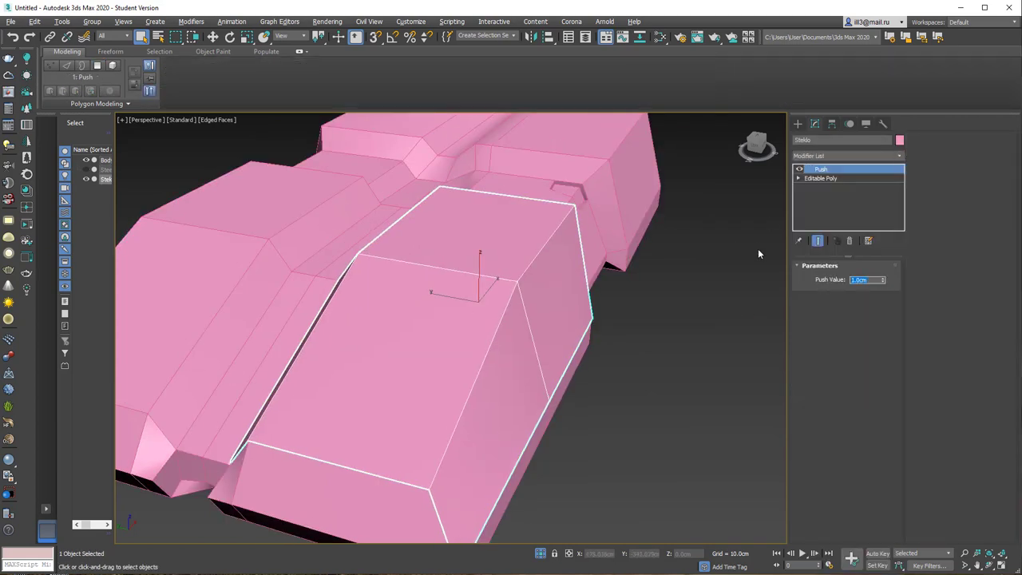
click(900, 140)
click(700, 404)
click(680, 446)
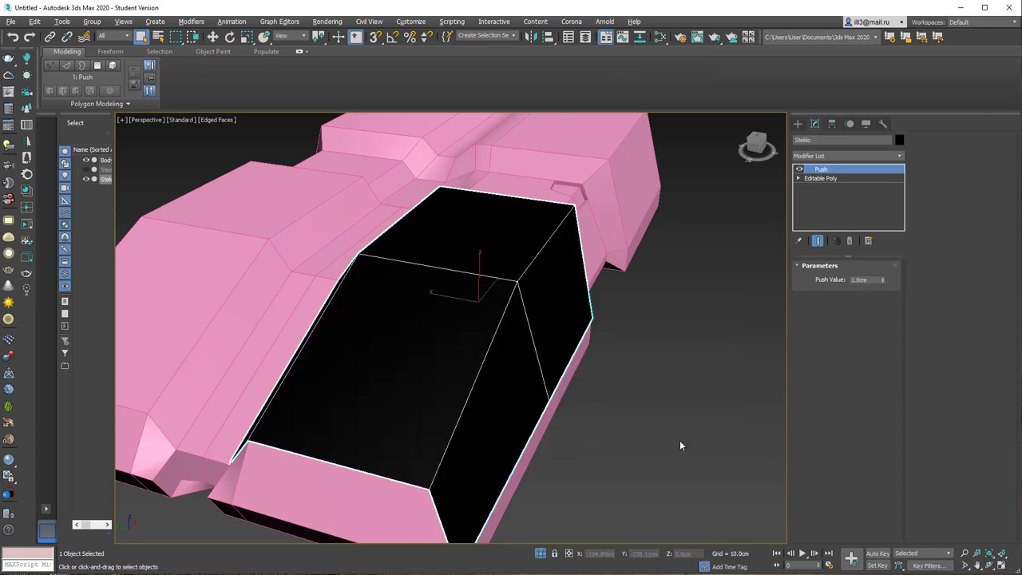
End isolation and change the Body's object colour to grey
click(541, 554)
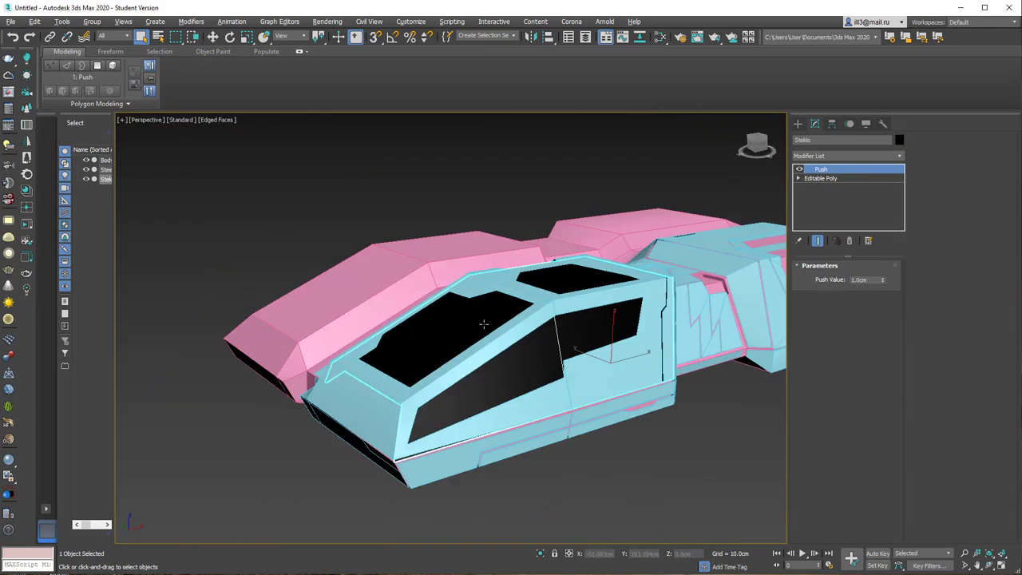
click(366, 243)
click(900, 140)
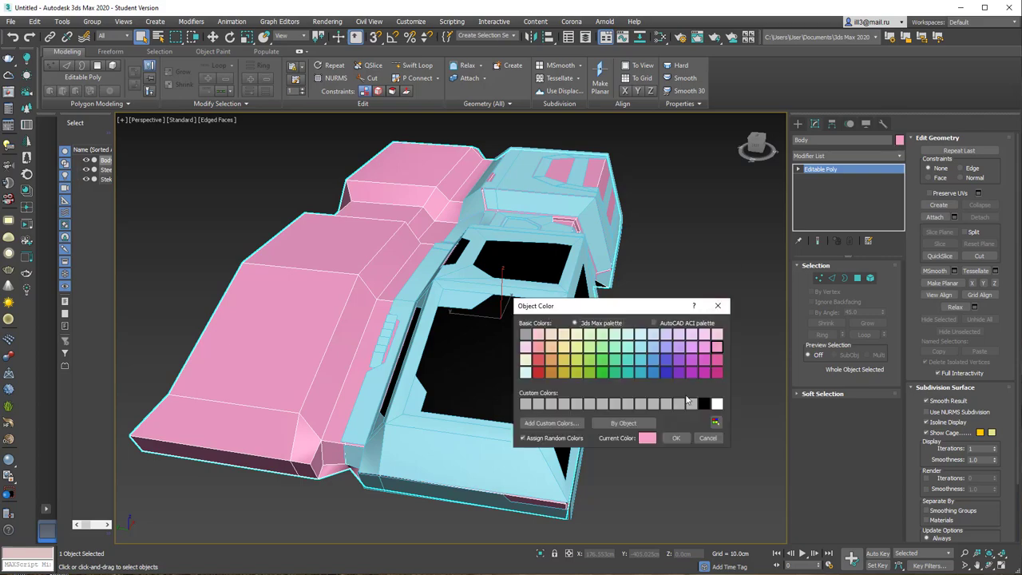
double_click(691, 405)
Select two rear-block faces on the Body and zoom in on them
click(662, 370)
mouse_move(662, 370)
alt+middle_down()
mouse_move(608, 333)
mouse_move(710, 348)
mouse_move(652, 333)
mouse_move(598, 286)
mouse_move(626, 333)
mouse_move(702, 240)
mouse_move(577, 240)
alt+middle_up()
click(728, 221)
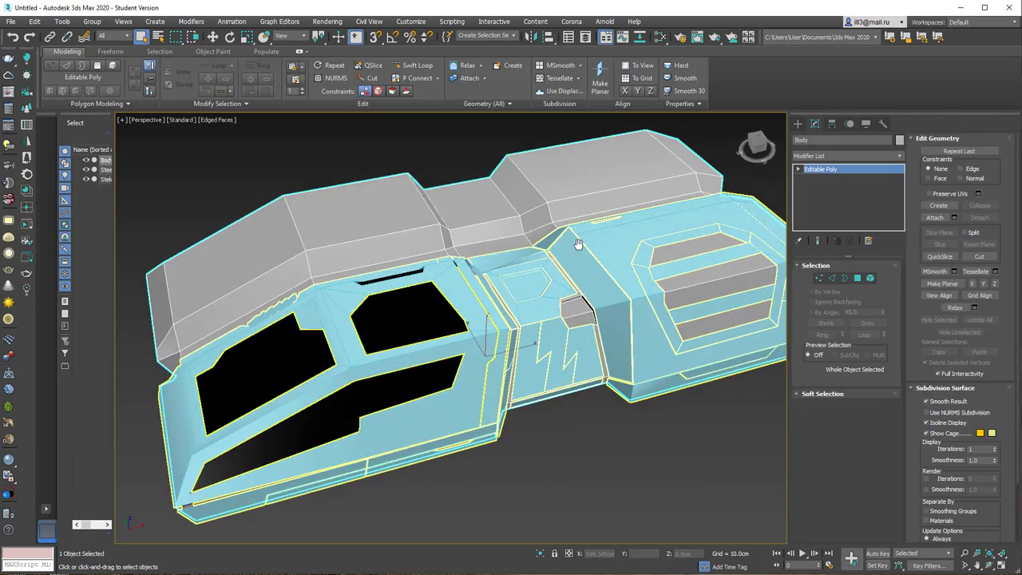
scroll(512, 337, up, 3)
ctrl+click(507, 315)
mouse_move(508, 316)
alt+middle_down()
mouse_move(494, 230)
mouse_move(663, 240)
mouse_move(552, 547)
alt+middle_up()
key(z)
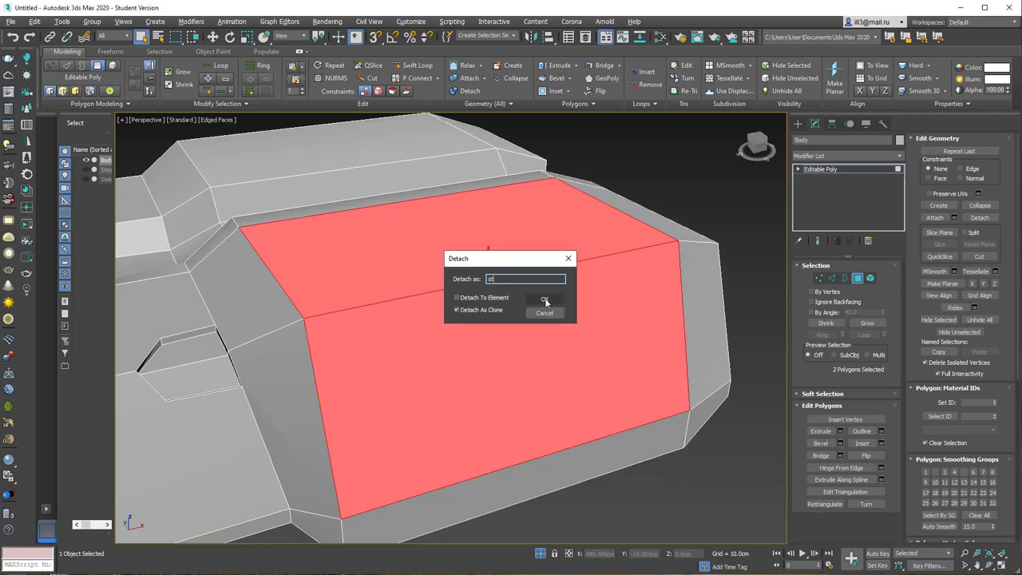
Detach the two rear faces as a copy named st and add a 1.0cm Push
click(545, 300)
click(616, 290)
click(900, 156)
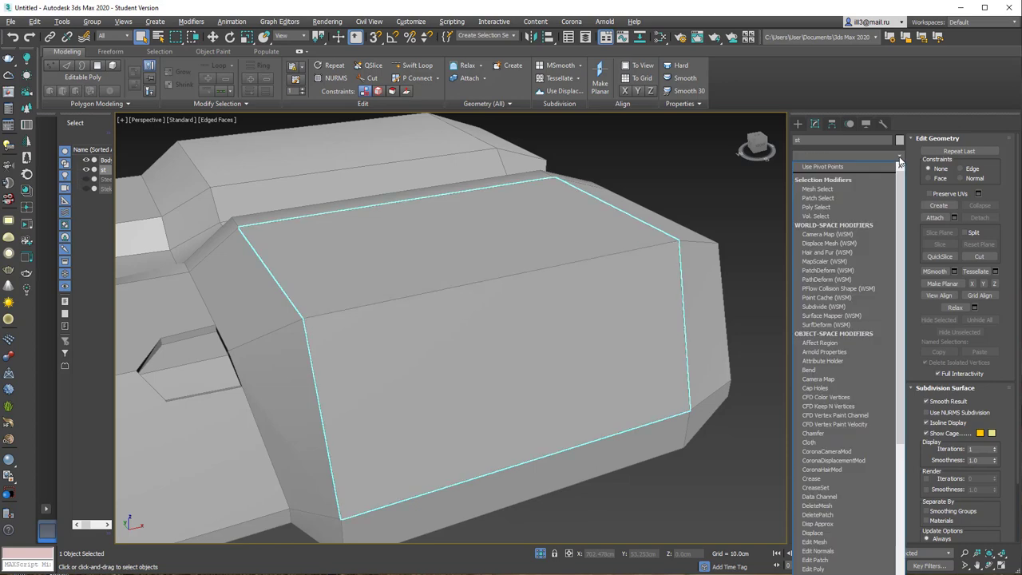
text(push)
key(Return)
scroll(599, 272, down, 5)
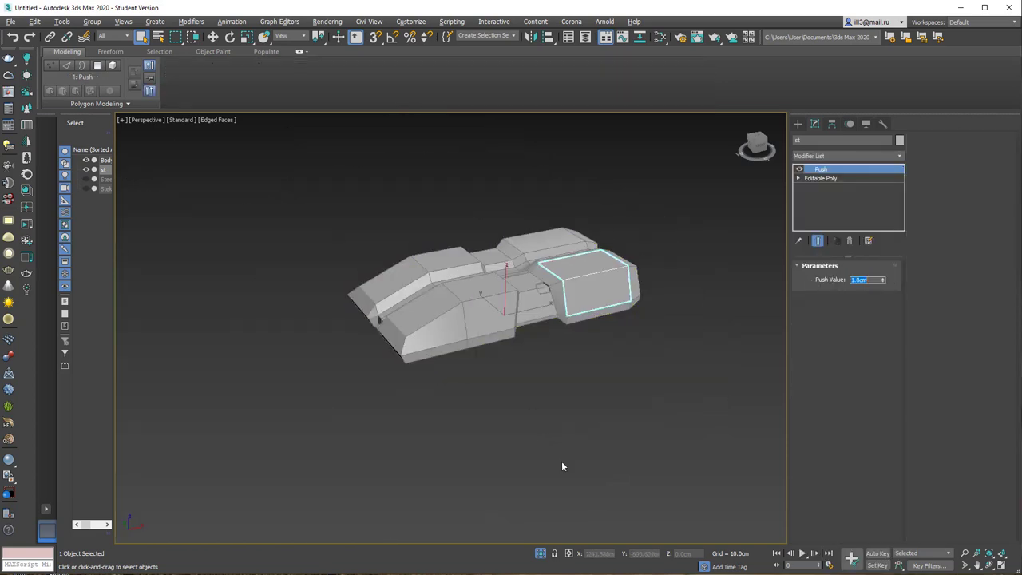
scroll(341, 343, up, 5)
scroll(341, 342, up, 1)
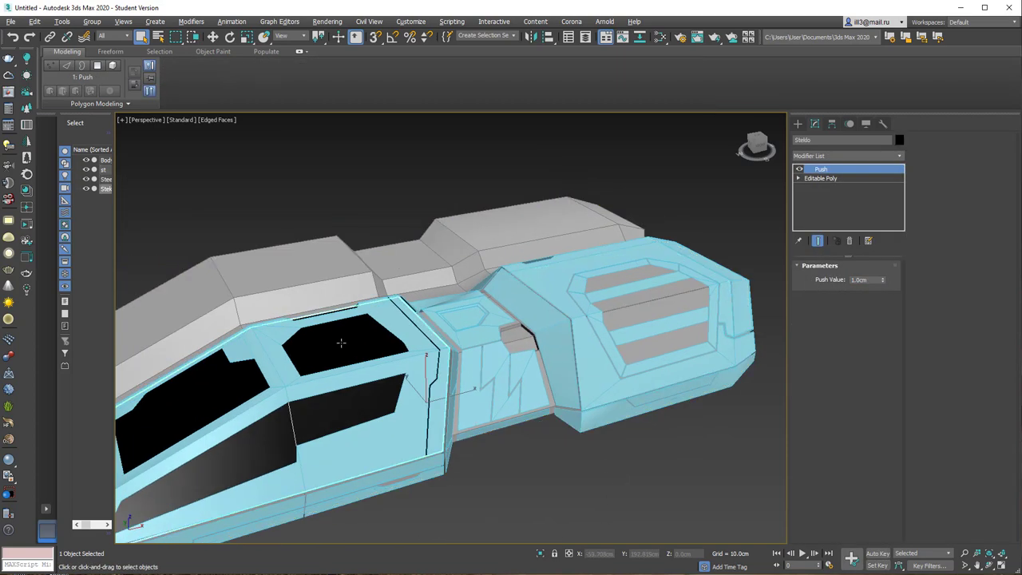
Convert Steklo to Editable Poly and attach st into it
right_click(329, 344)
click(436, 458)
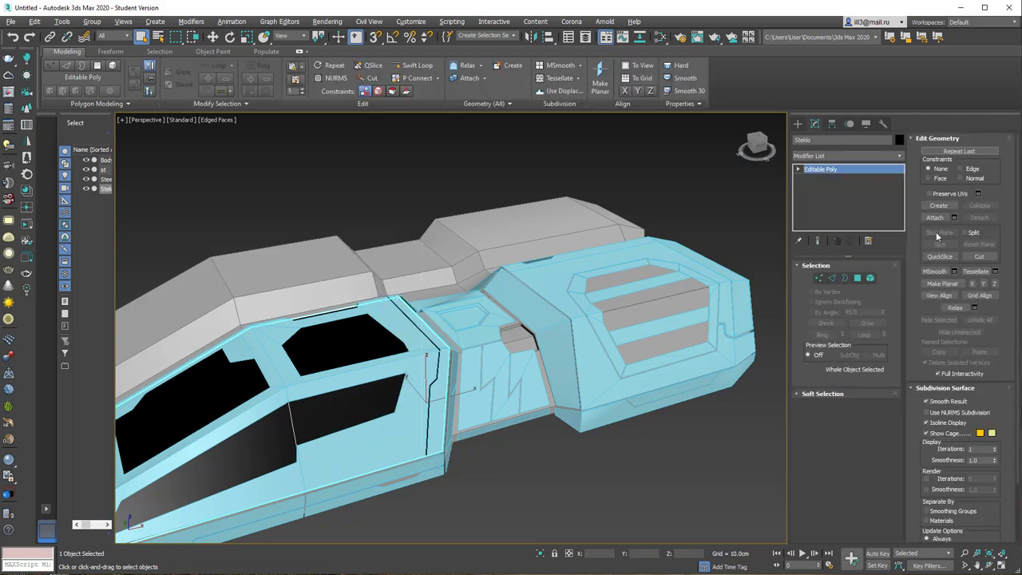
click(644, 300)
mouse_move(645, 209)
alt+middle_down()
mouse_move(636, 173)
mouse_move(558, 300)
mouse_move(561, 330)
mouse_move(628, 304)
alt+middle_up()
scroll(628, 305, up, 5)
alt+middle_drag(536, 313, 563, 195)
Add a Symmetry modifier to Body, mirroring it along the Y axis
click(395, 246)
click(900, 157)
text(sym)
key(Return)
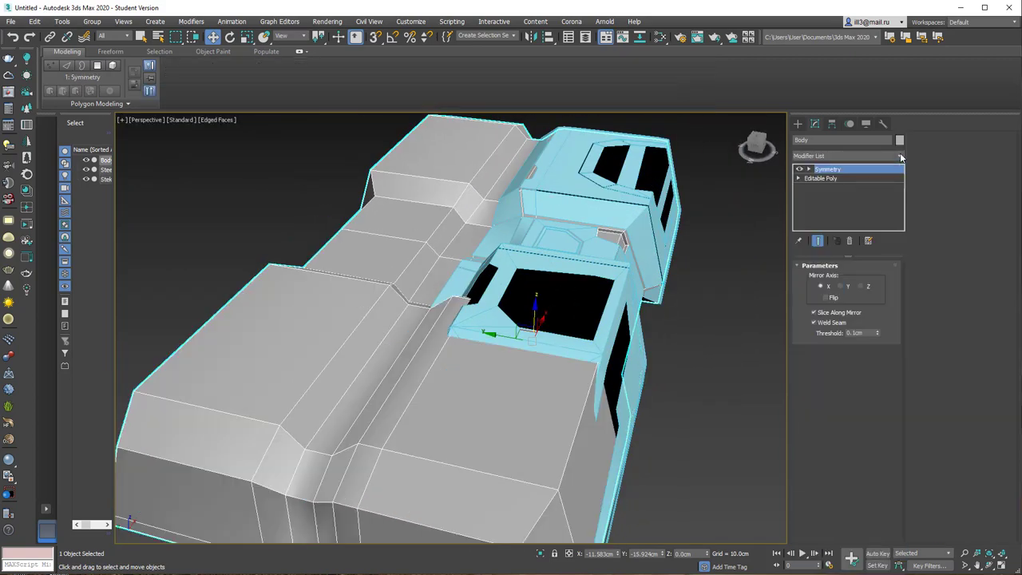
key(1)
drag(693, 280, 662, 250)
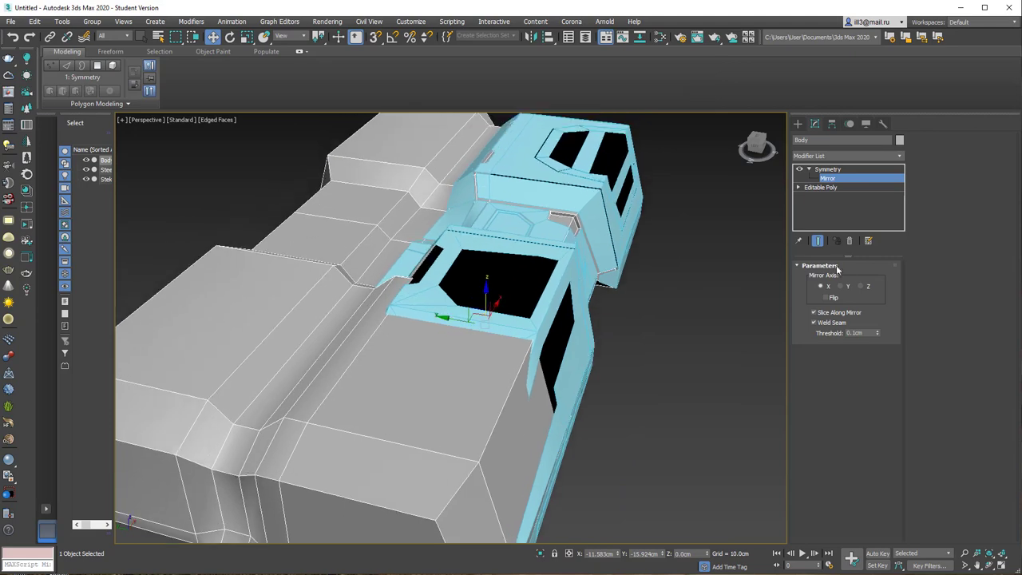
click(845, 286)
Enable Flip and slide the Body's mirror plane to close the seam at the hull's centre
scroll(637, 240, down, 5)
scroll(637, 240, up, 2)
mouse_move(503, 293)
mouse_down()
mouse_move(426, 291)
mouse_move(616, 319)
mouse_move(445, 257)
mouse_move(372, 254)
mouse_move(372, 270)
mouse_move(489, 300)
mouse_move(423, 290)
mouse_move(435, 292)
mouse_up()
click(826, 297)
scroll(443, 290, up, 3)
scroll(443, 293, down, 4)
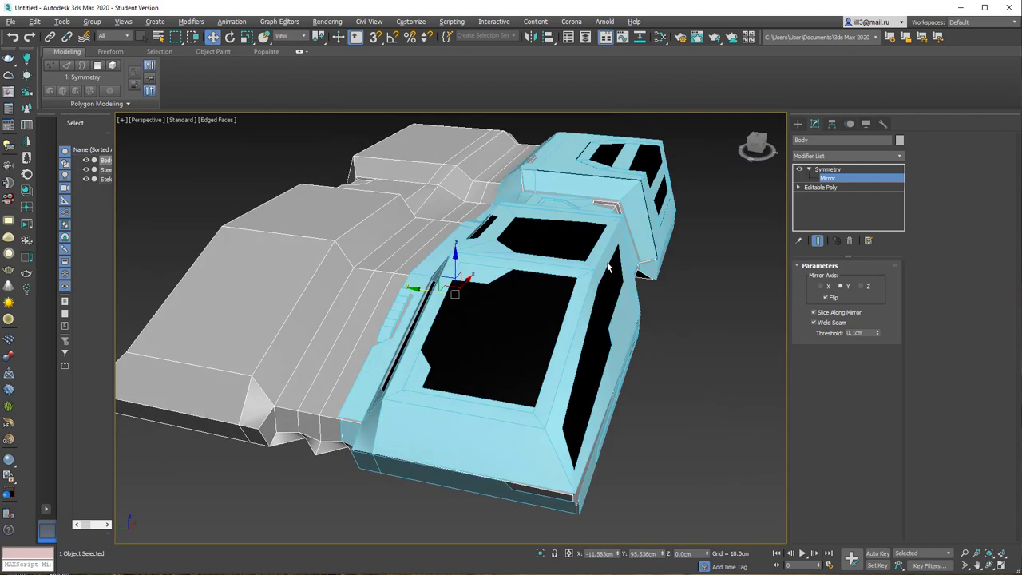
mouse_move(436, 292)
alt+middle_down()
mouse_move(607, 275)
mouse_move(497, 295)
alt+middle_up()
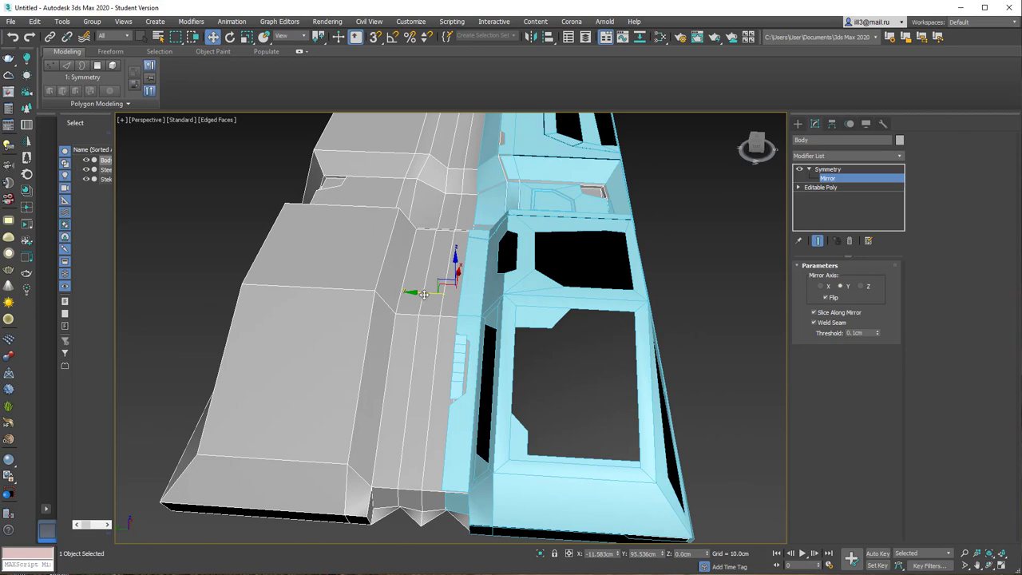
drag(423, 294, 438, 295)
scroll(559, 288, down, 5)
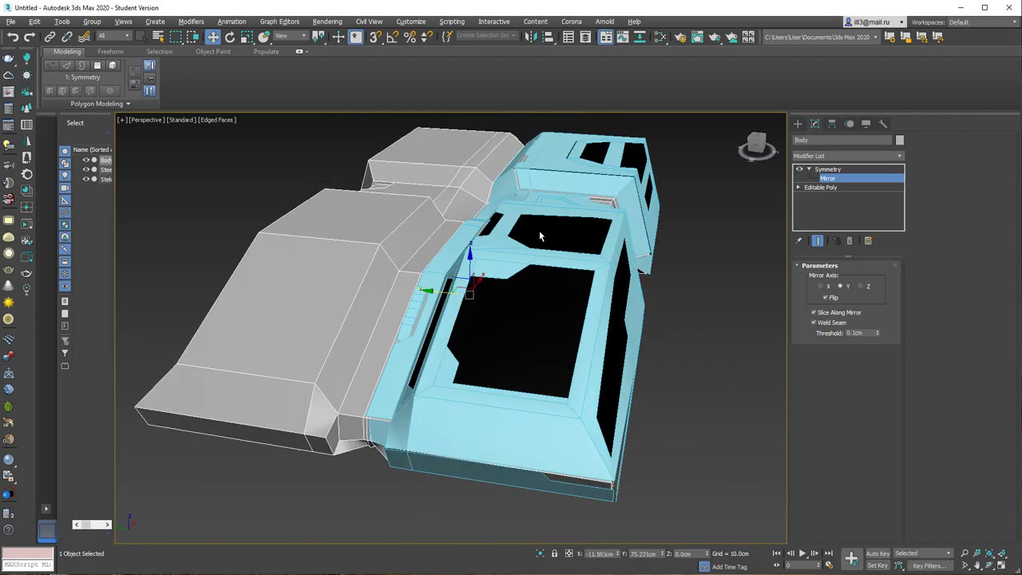
scroll(746, 216, down, 2)
Select the Steel panels object
click(697, 245)
mouse_move(698, 245)
alt+middle_down()
mouse_move(597, 292)
mouse_move(543, 239)
mouse_move(655, 247)
alt+middle_up()
click(597, 293)
Add a Y-axis Symmetry with Flip to Steel, its mirror plane centred on the hull
click(900, 158)
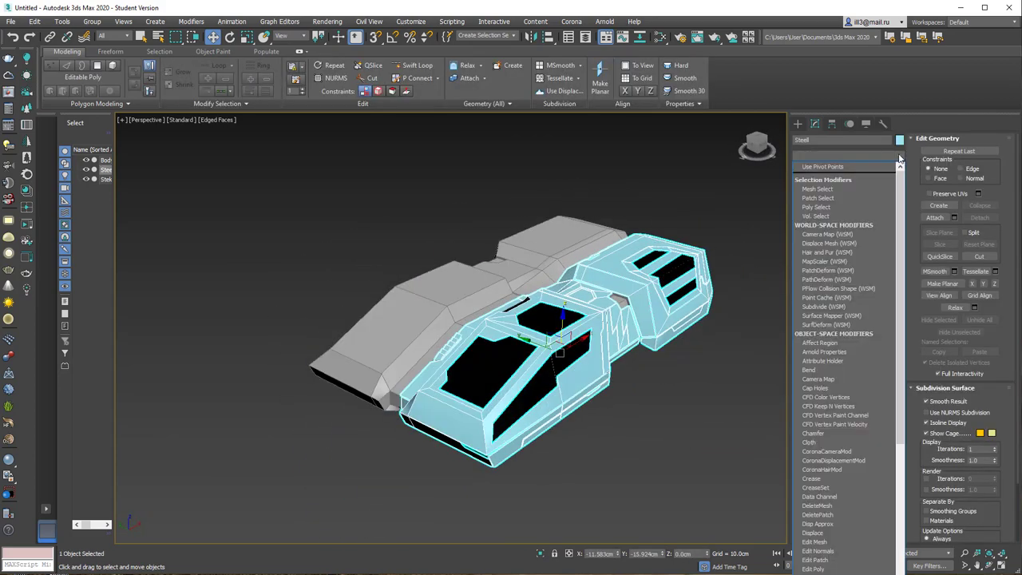
text(sym)
key(Return)
click(813, 170)
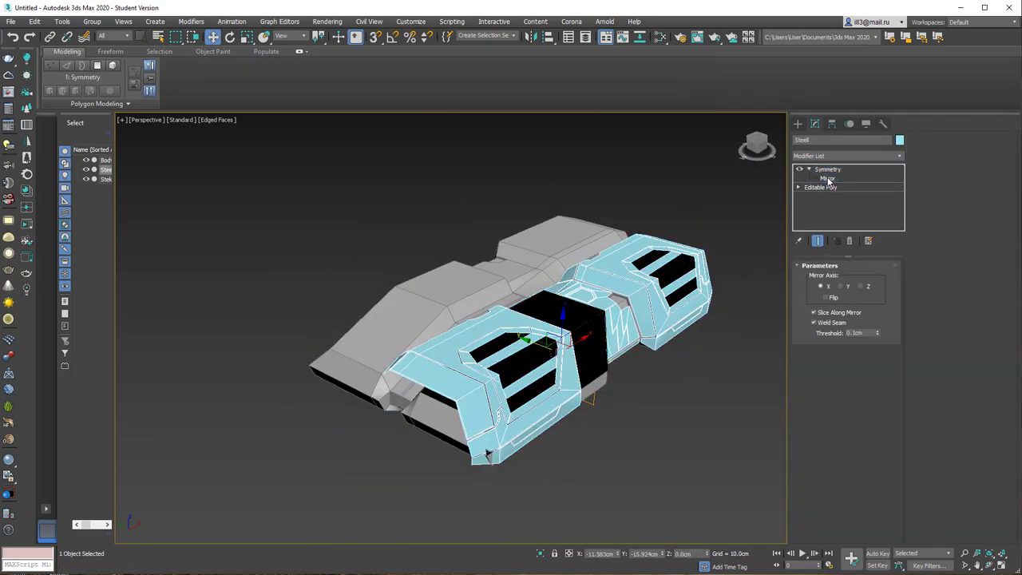
click(828, 179)
click(840, 285)
mouse_move(559, 360)
alt+middle_down()
mouse_move(641, 372)
mouse_move(489, 340)
alt+middle_up()
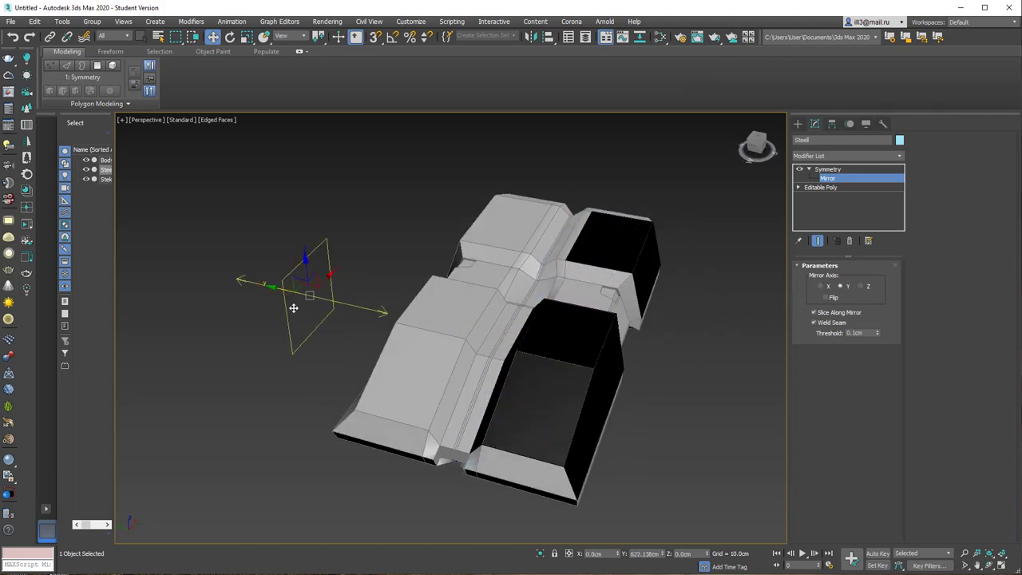
mouse_move(293, 307)
mouse_down()
mouse_move(552, 333)
mouse_move(487, 341)
mouse_up()
click(827, 297)
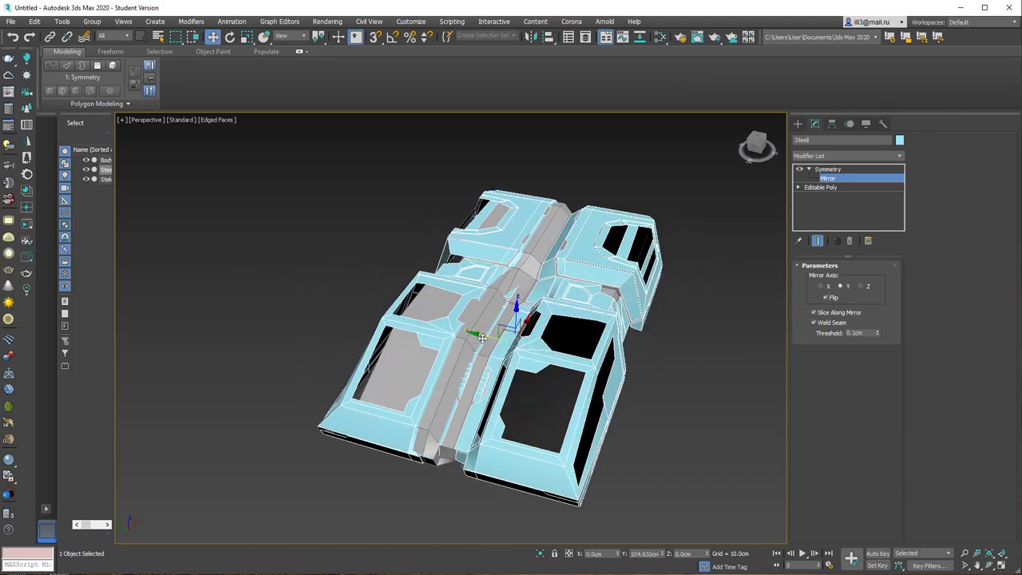
Nudge the Steklo glass mirror plane along Y to match the hull's centre
scroll(486, 340, up, 3)
scroll(487, 340, up, 2)
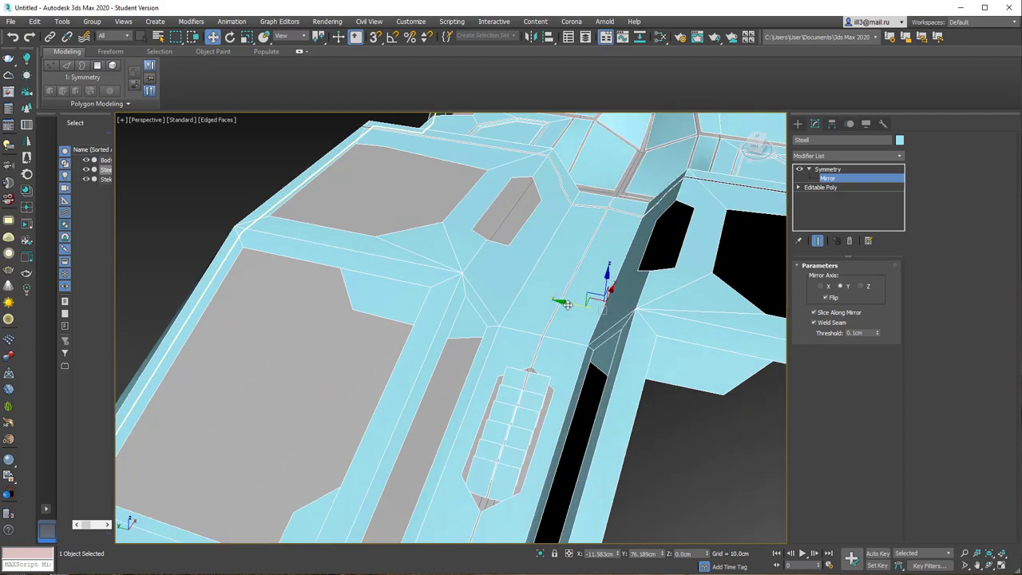
mouse_move(541, 303)
alt+middle_down()
mouse_move(572, 270)
mouse_move(498, 264)
mouse_move(619, 307)
alt+middle_up()
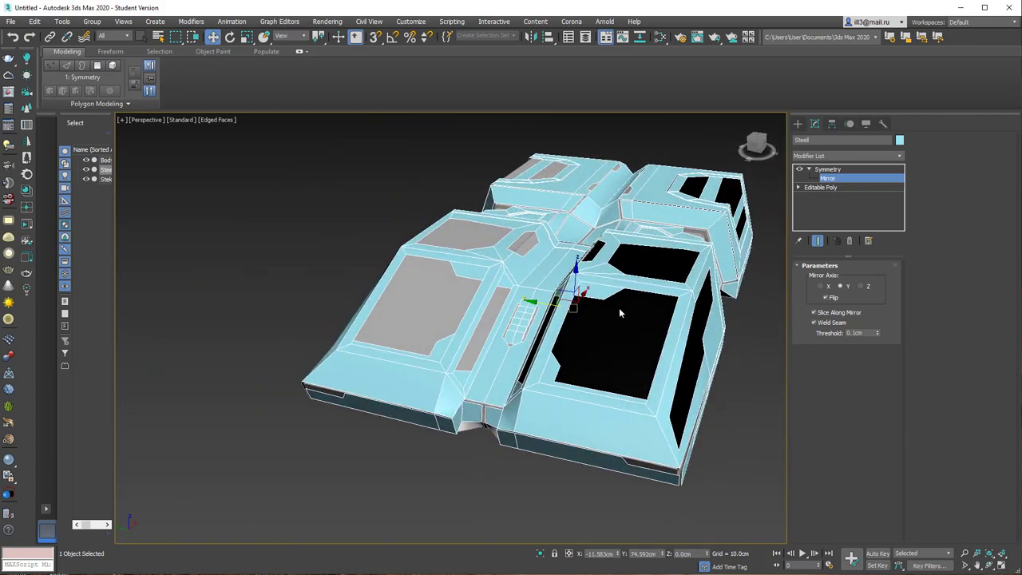
right_click(849, 174)
click(651, 323)
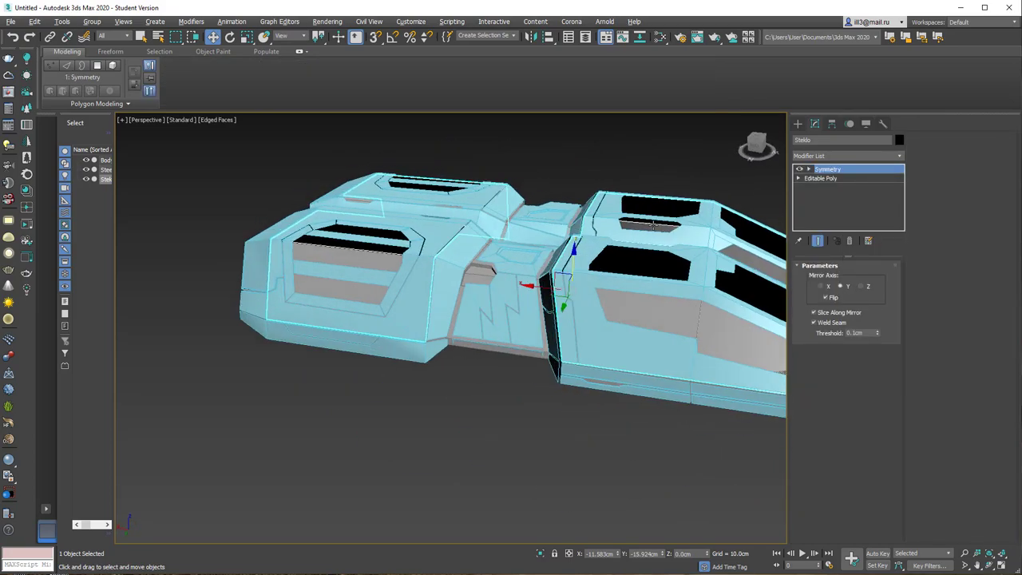
alt+middle_drag(653, 226, 553, 317)
key(1)
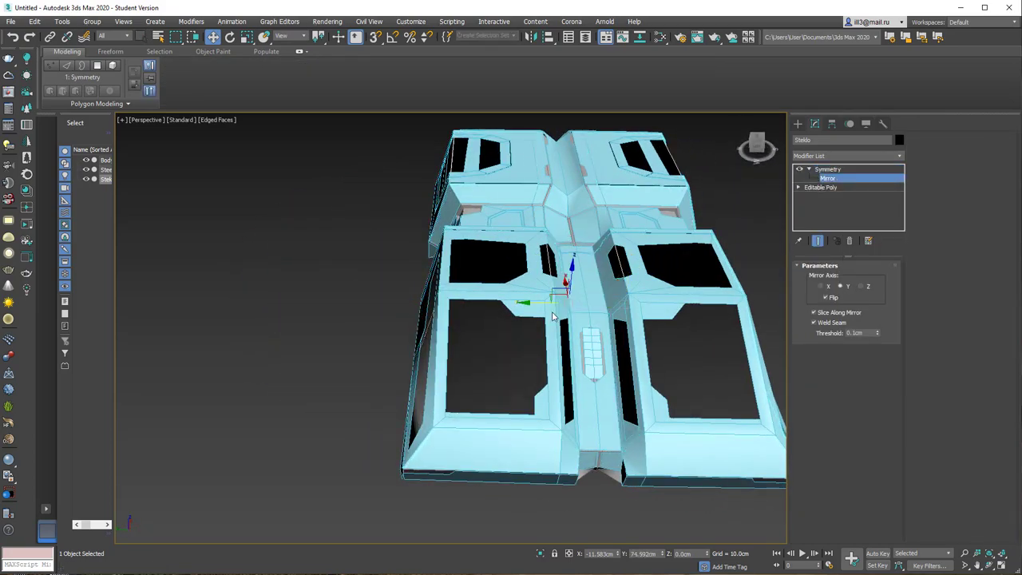
drag(538, 303, 536, 301)
mouse_move(537, 302)
alt+middle_down()
mouse_move(575, 210)
mouse_move(683, 237)
mouse_move(703, 263)
alt+middle_up()
click(827, 169)
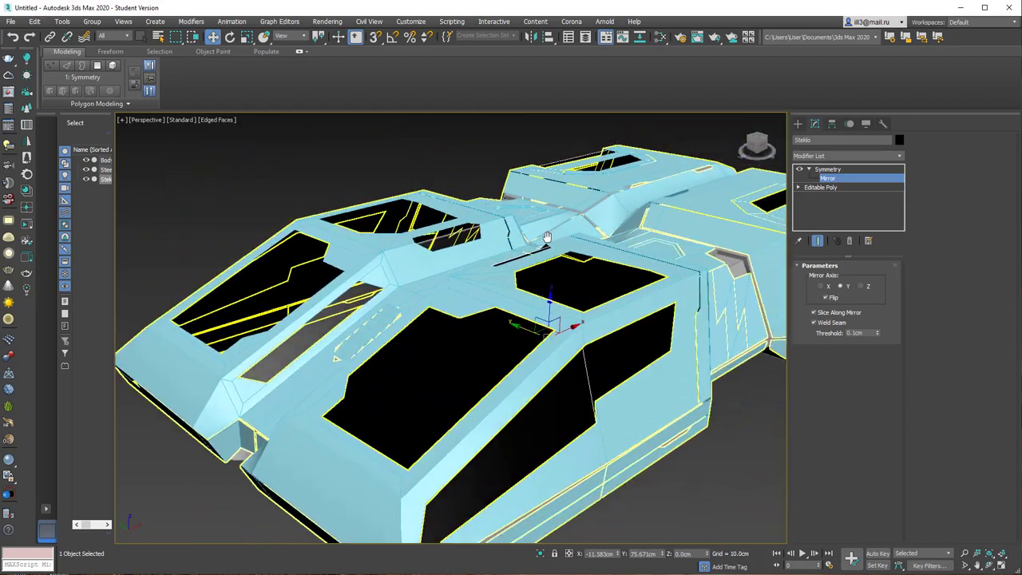
Deselect everything and orbit around the ship to check the mirrored panels and glass
key(ctrl+d)
mouse_move(392, 347)
alt+middle_down()
mouse_move(635, 300)
mouse_move(637, 346)
alt+middle_up()
scroll(636, 347, up, 5)
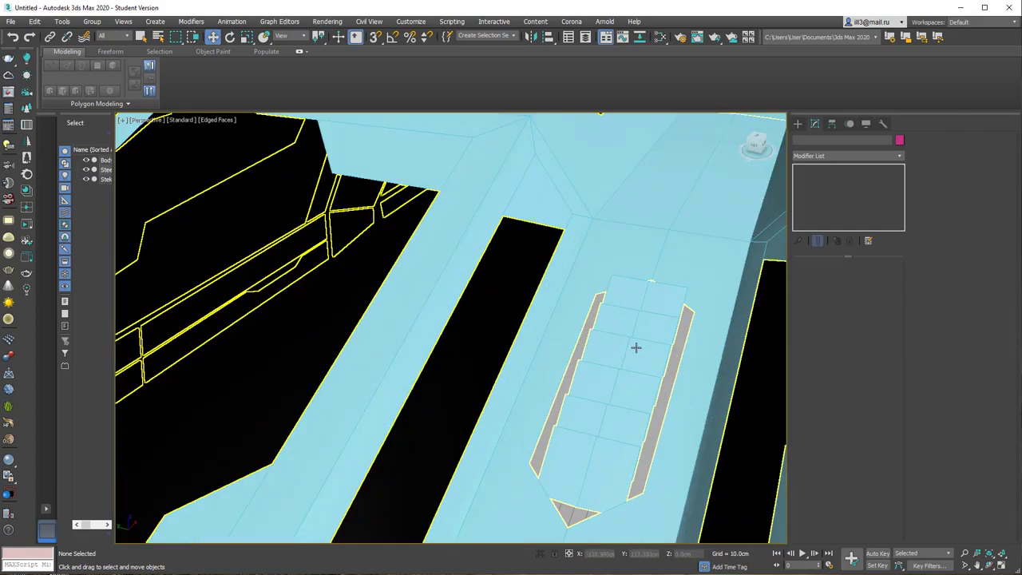
scroll(637, 346, down, 5)
scroll(686, 316, down, 3)
mouse_move(686, 316)
alt+middle_down()
mouse_move(611, 291)
mouse_move(443, 438)
mouse_move(507, 257)
mouse_move(484, 412)
alt+middle_up()
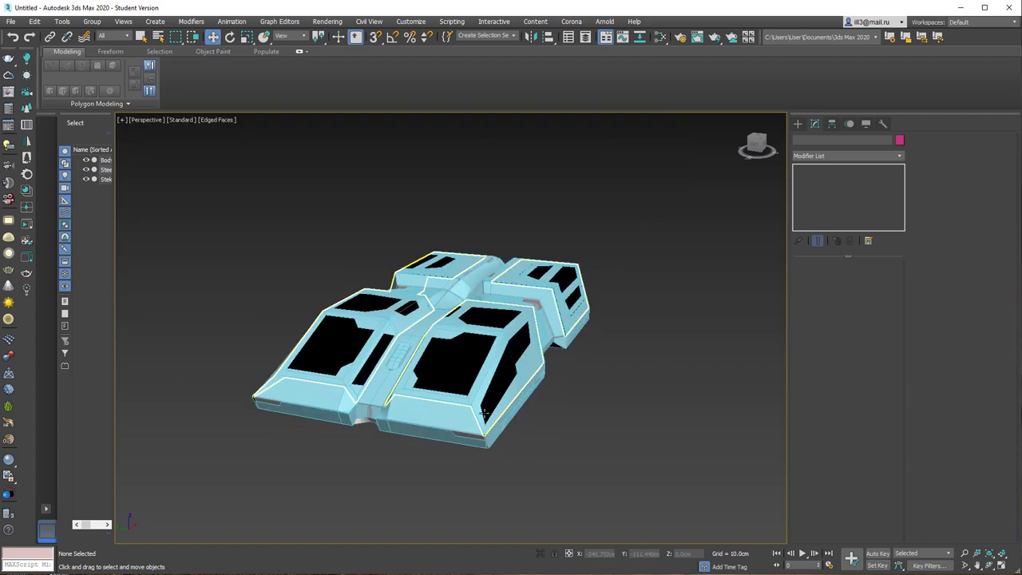
scroll(484, 412, up, 5)
scroll(525, 331, up, 2)
scroll(531, 392, down, 1)
click(531, 394)
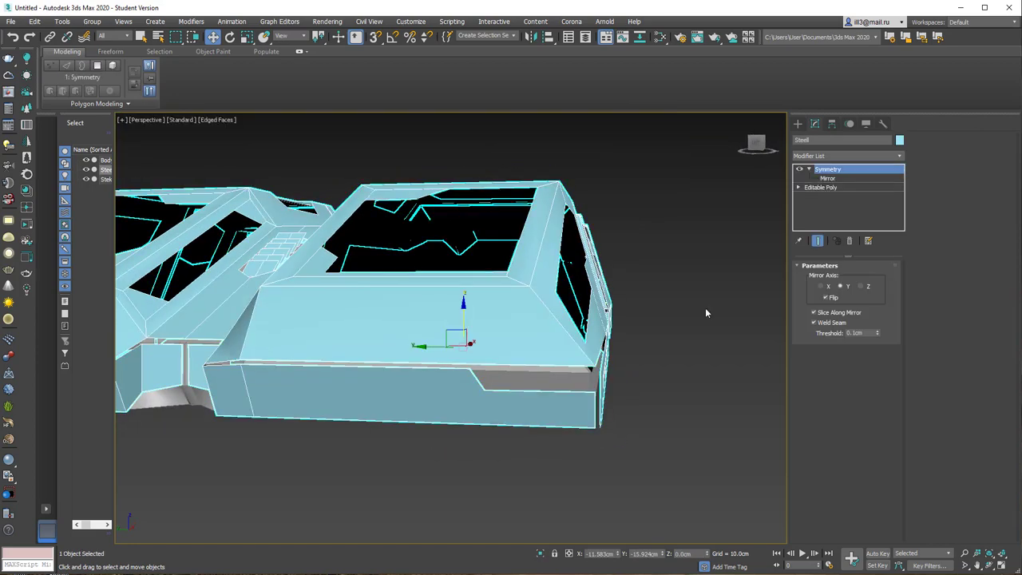
click(829, 189)
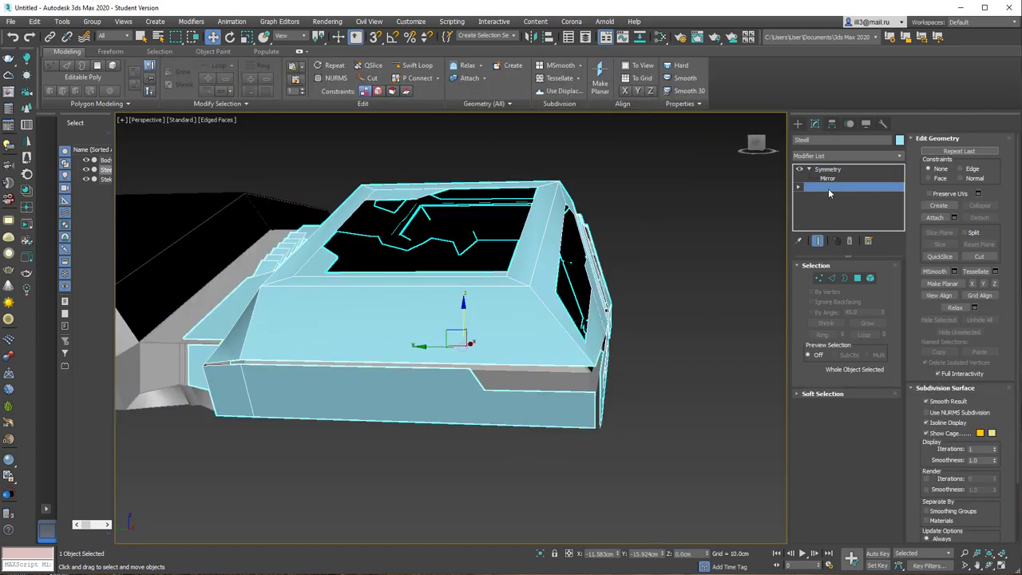
click(831, 278)
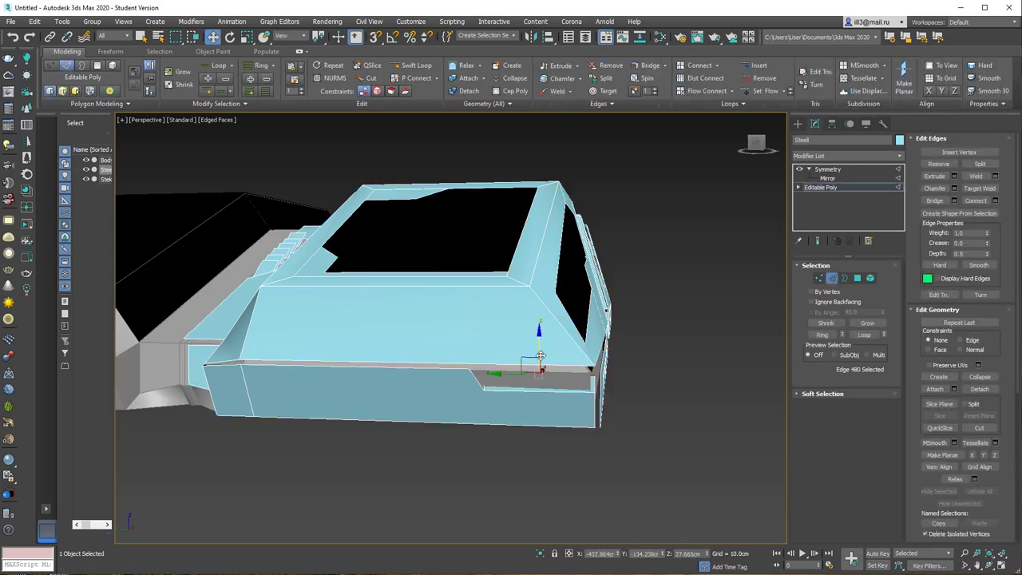
mouse_move(541, 355)
alt+middle_down()
mouse_move(568, 368)
mouse_move(528, 356)
alt+middle_up()
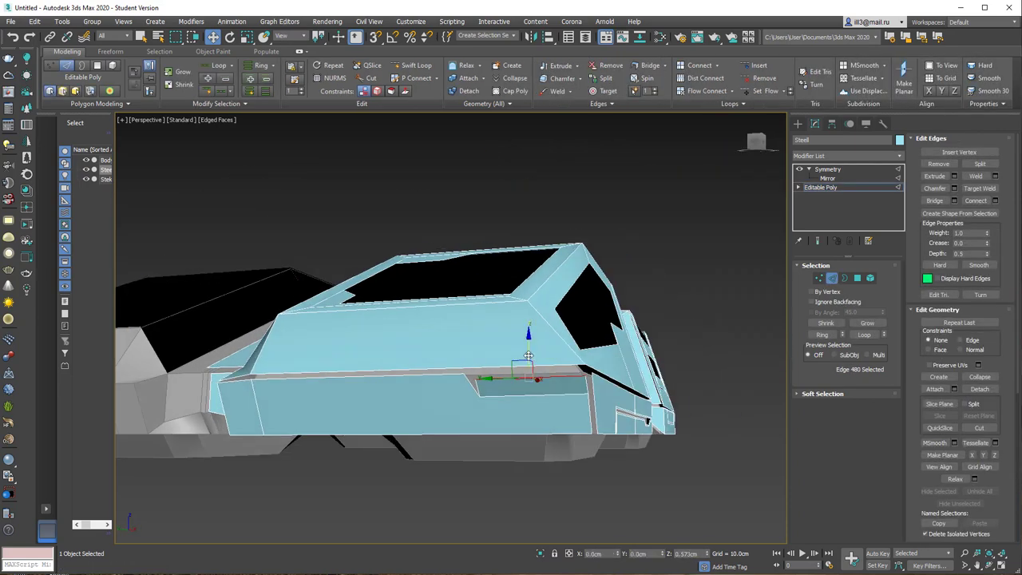
scroll(560, 370, up, 3)
key(1)
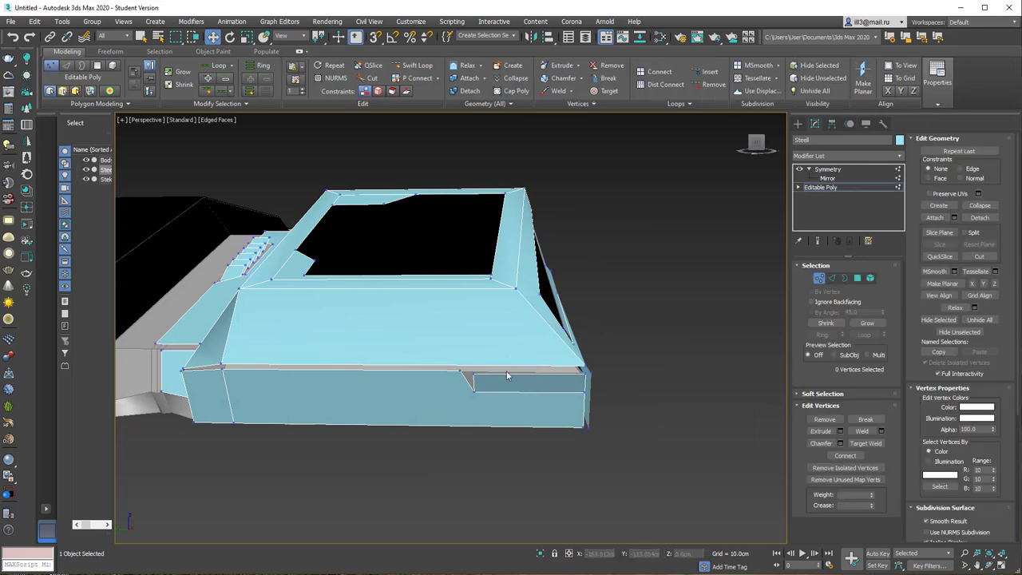
scroll(506, 370, up, 4)
click(858, 279)
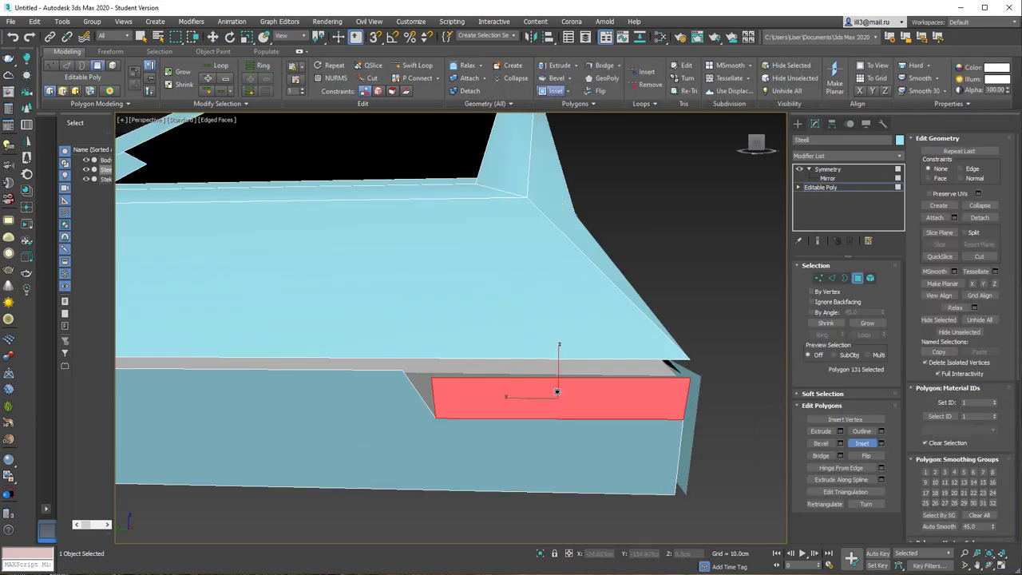
drag(556, 392, 575, 394)
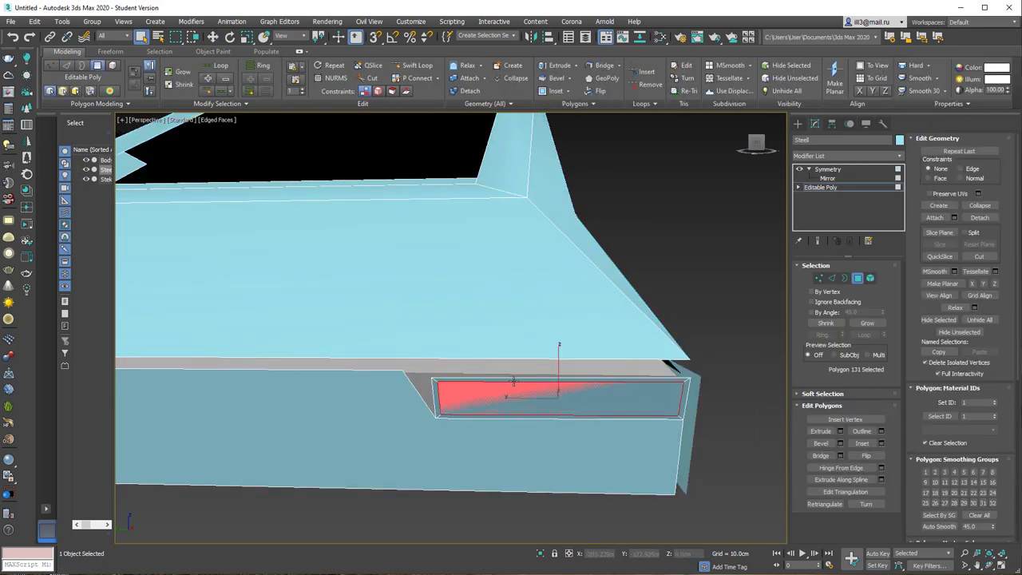
ctrl+click(437, 394)
click(818, 278)
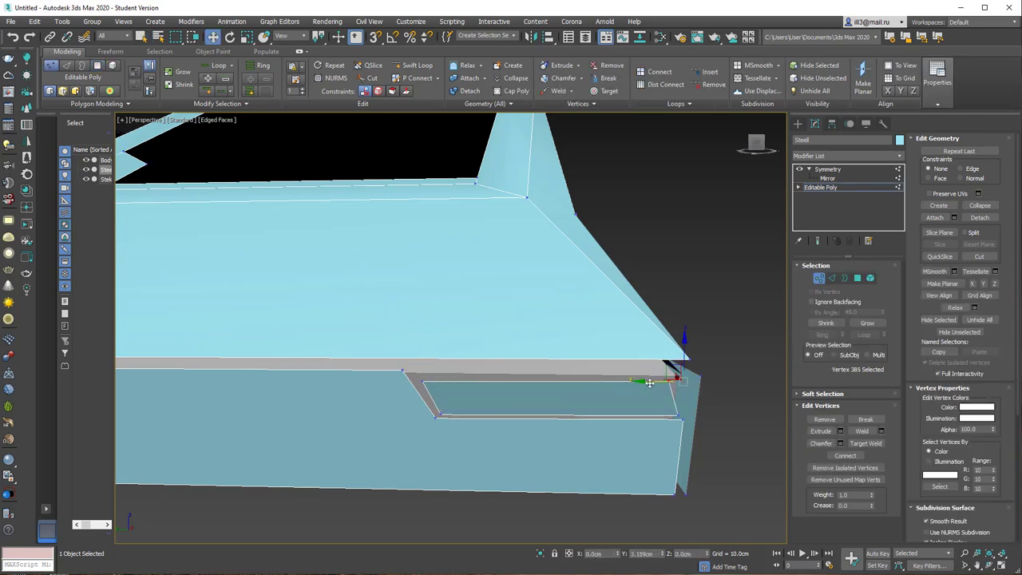
scroll(659, 403, up, 1)
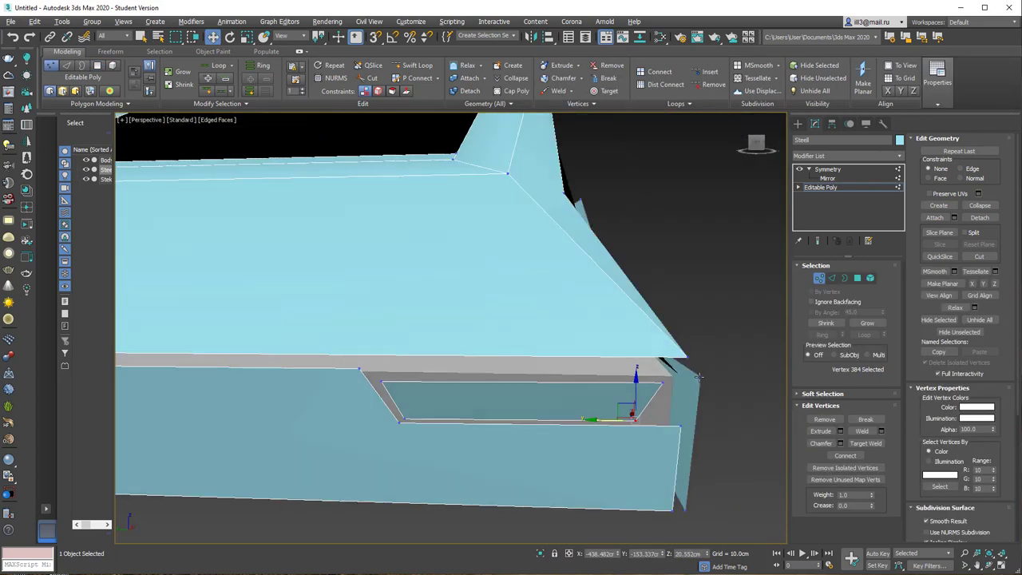
alt+middle_drag(654, 362, 444, 457)
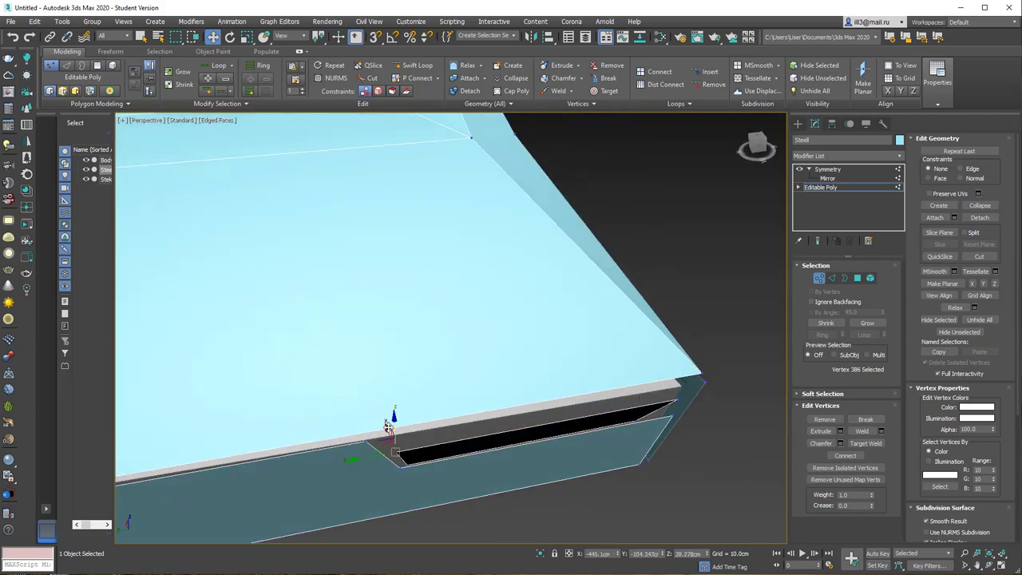
mouse_move(388, 427)
alt+middle_down()
mouse_move(456, 415)
mouse_move(481, 451)
mouse_move(557, 400)
mouse_move(549, 361)
alt+middle_up()
scroll(541, 395, down, 3)
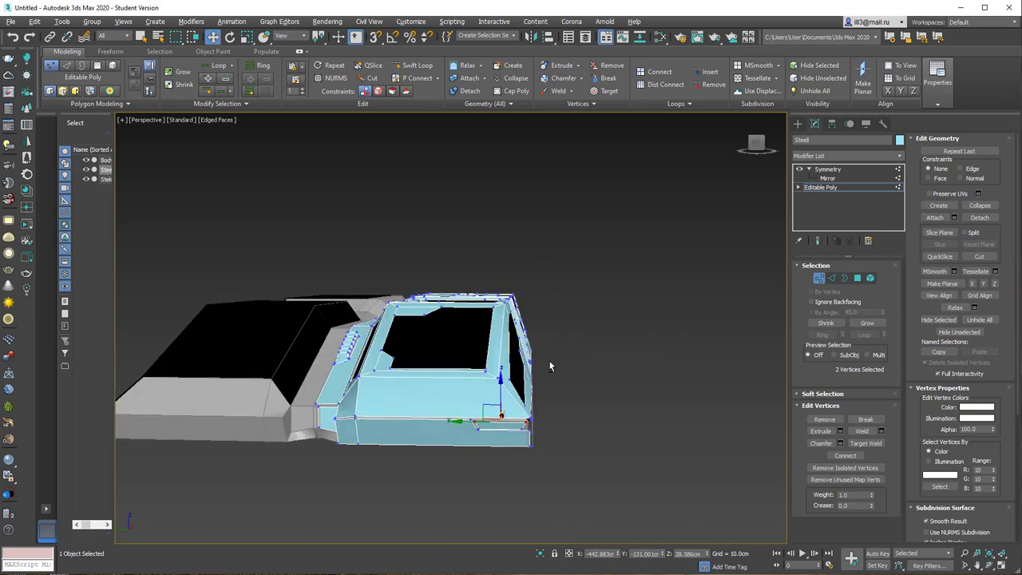
scroll(495, 421, up, 4)
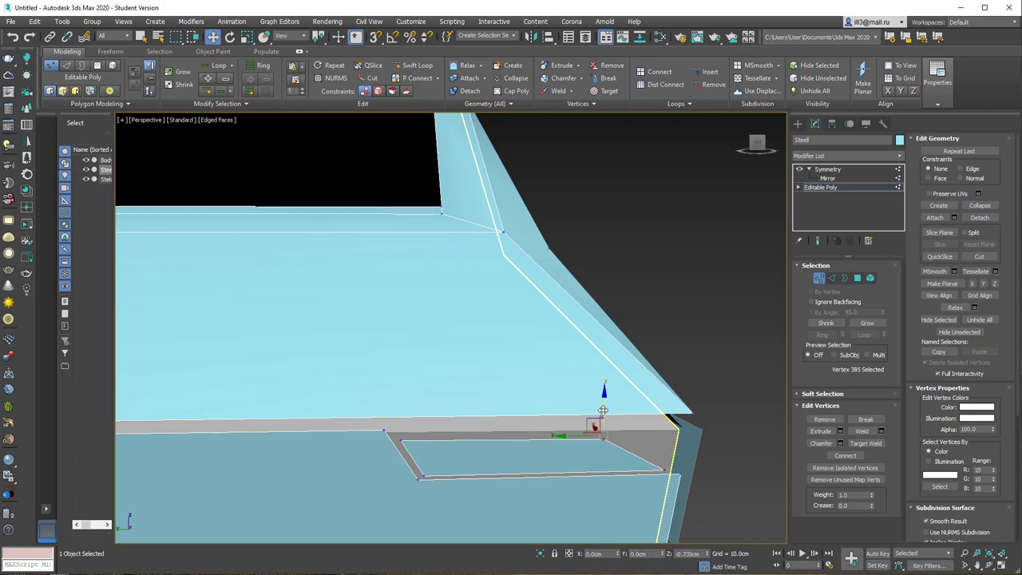
scroll(603, 410, down, 3)
mouse_move(603, 411)
alt+middle_down()
mouse_move(673, 515)
mouse_move(539, 435)
mouse_move(550, 446)
mouse_move(579, 411)
mouse_move(551, 336)
alt+middle_up()
key(2)
click(549, 446)
key(w)
click(828, 169)
mouse_move(583, 263)
alt+middle_down()
mouse_move(580, 239)
mouse_move(418, 330)
mouse_move(572, 277)
mouse_move(488, 276)
mouse_move(468, 258)
alt+middle_up()
key(ctrl+d)
scroll(475, 342, up, 3)
scroll(496, 303, up, 2)
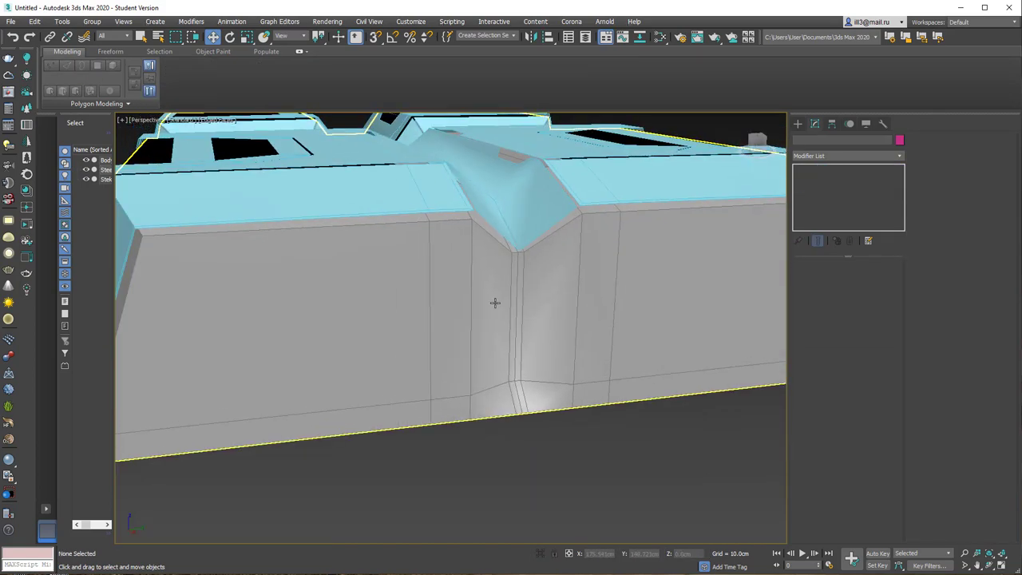
scroll(495, 303, down, 5)
Place an AutoGrid TextPlus label 'Dnipro University of Technology' on the hull's grey side wall
click(798, 124)
click(825, 244)
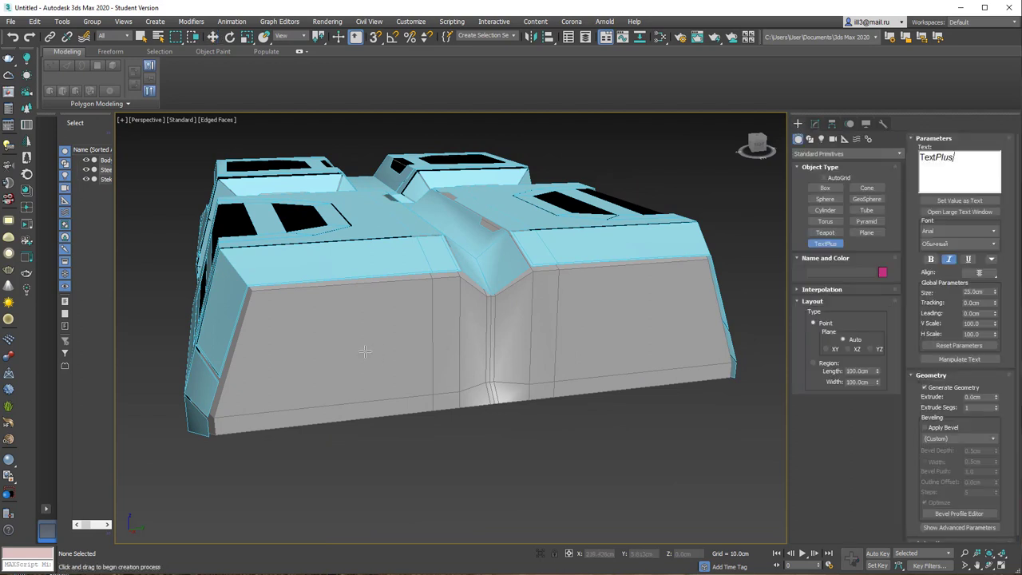
click(825, 177)
text(Dnipro University of Technolog)
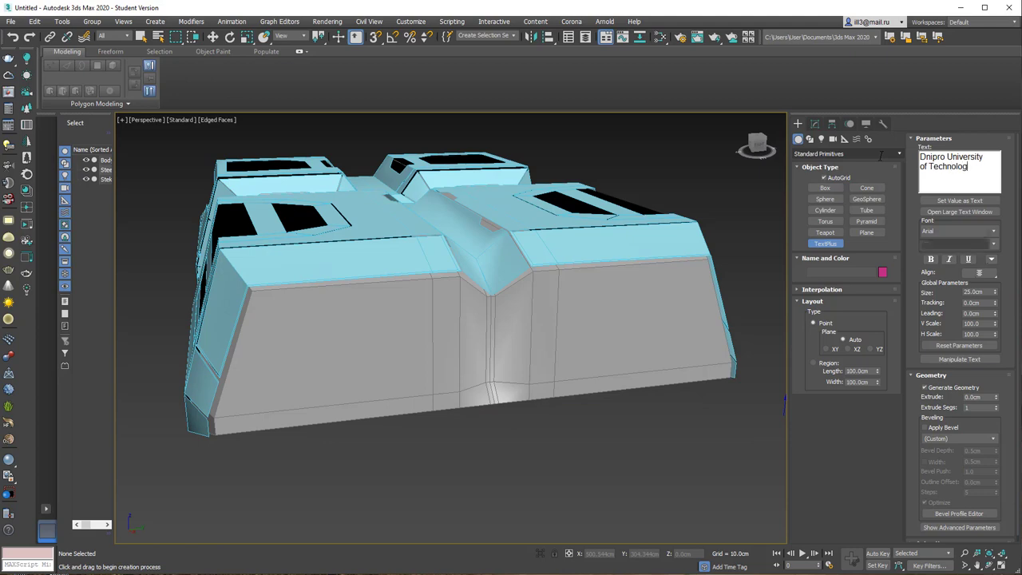
text(y)
click(271, 350)
right_click(302, 348)
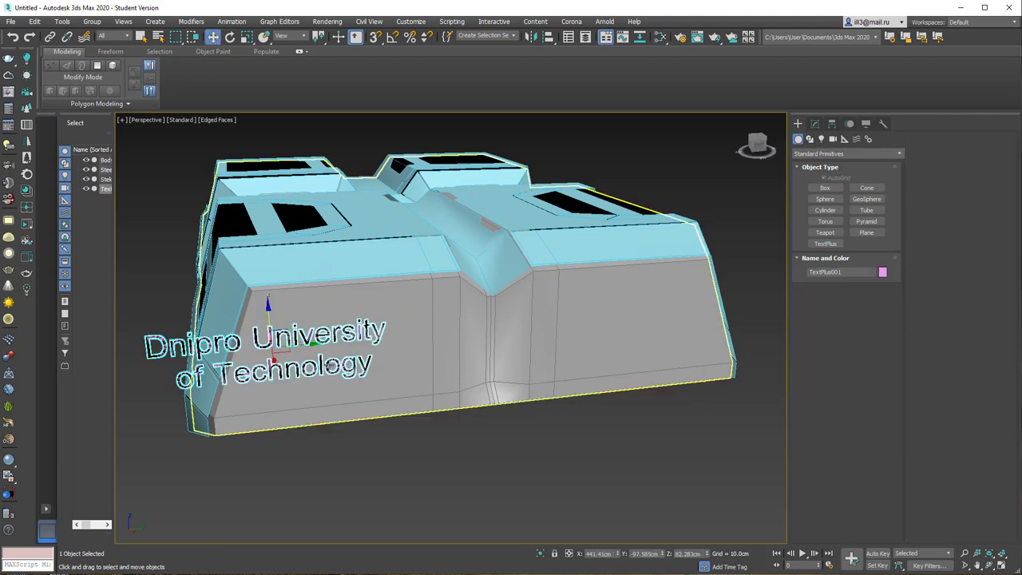
drag(302, 348, 402, 336)
Set the label size to 14 cm with a 5.0cm extrusion
click(814, 124)
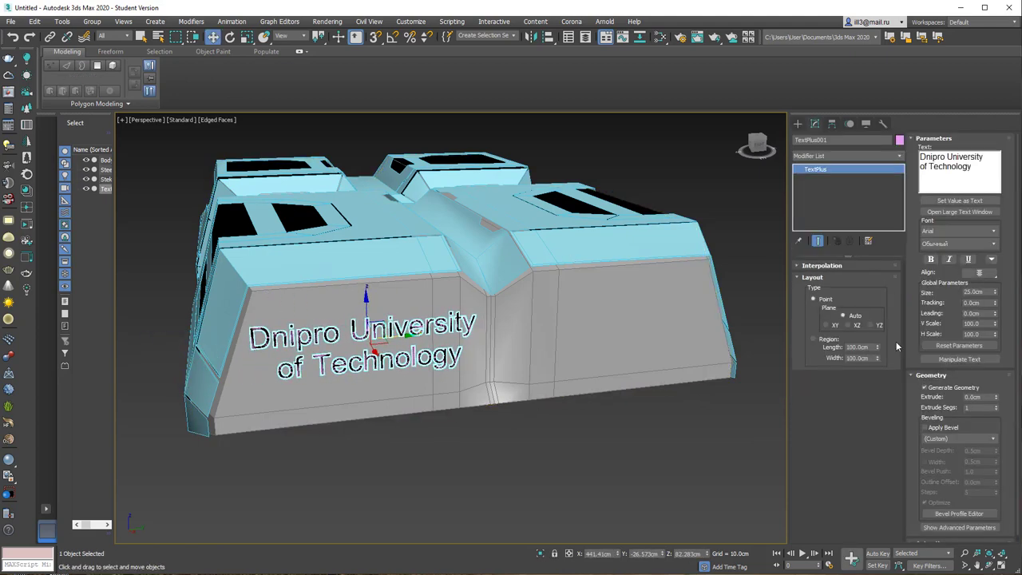
drag(994, 306, 996, 320)
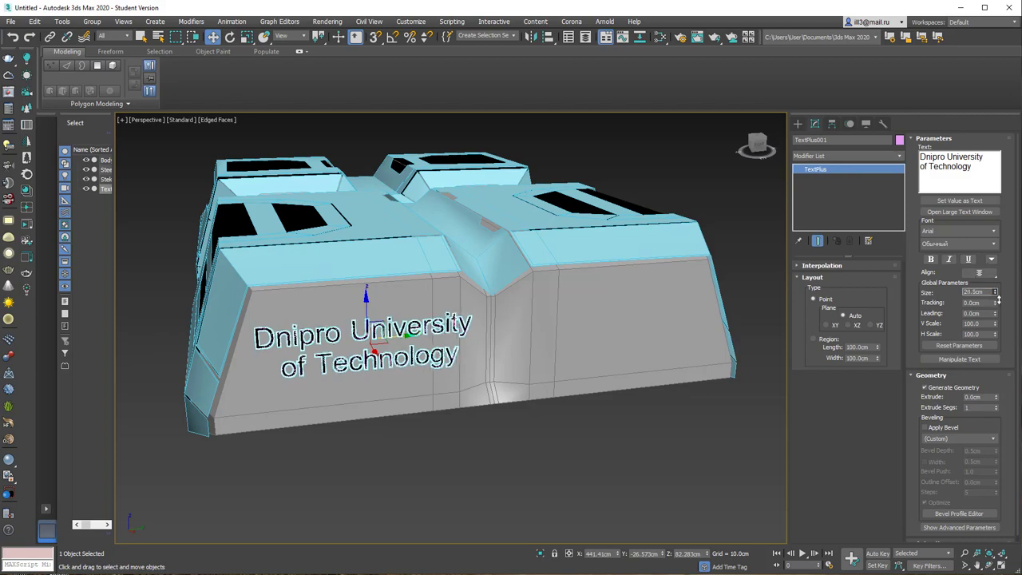
alt+middle_drag(718, 360, 795, 343)
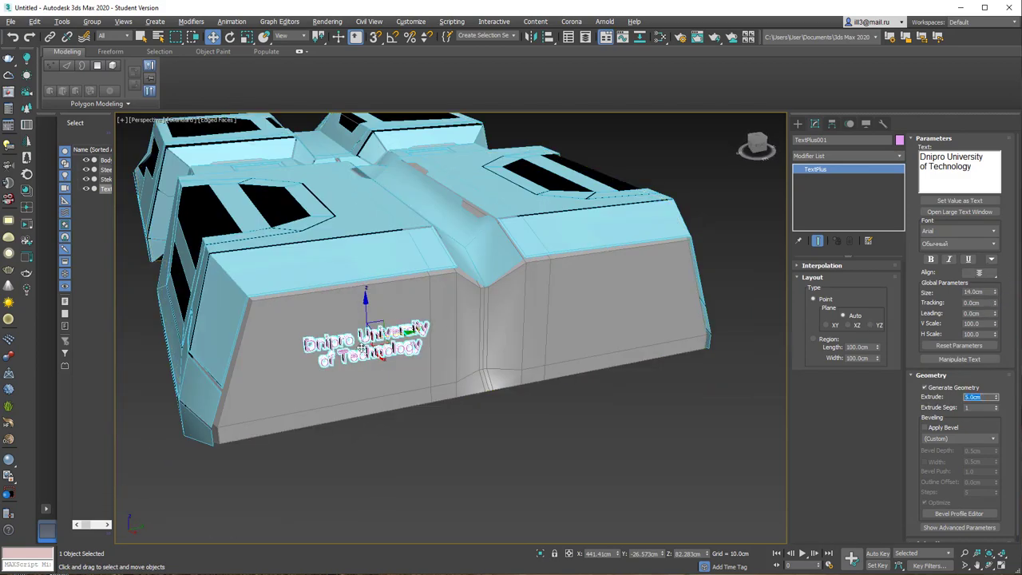
scroll(361, 348, up, 5)
scroll(362, 348, down, 5)
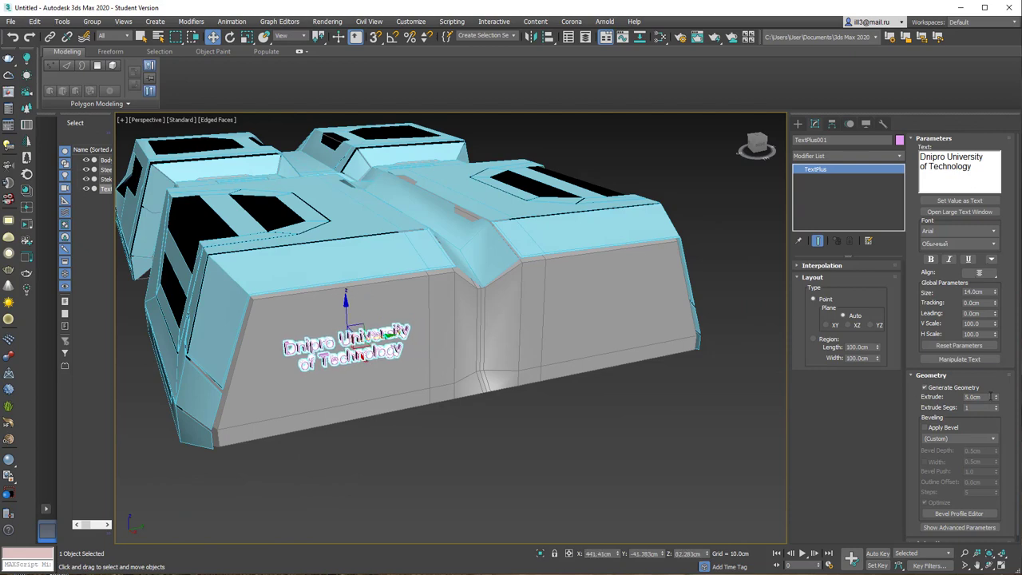
mouse_move(479, 344)
alt+middle_down()
mouse_move(490, 338)
mouse_move(439, 344)
alt+middle_up()
click(491, 338)
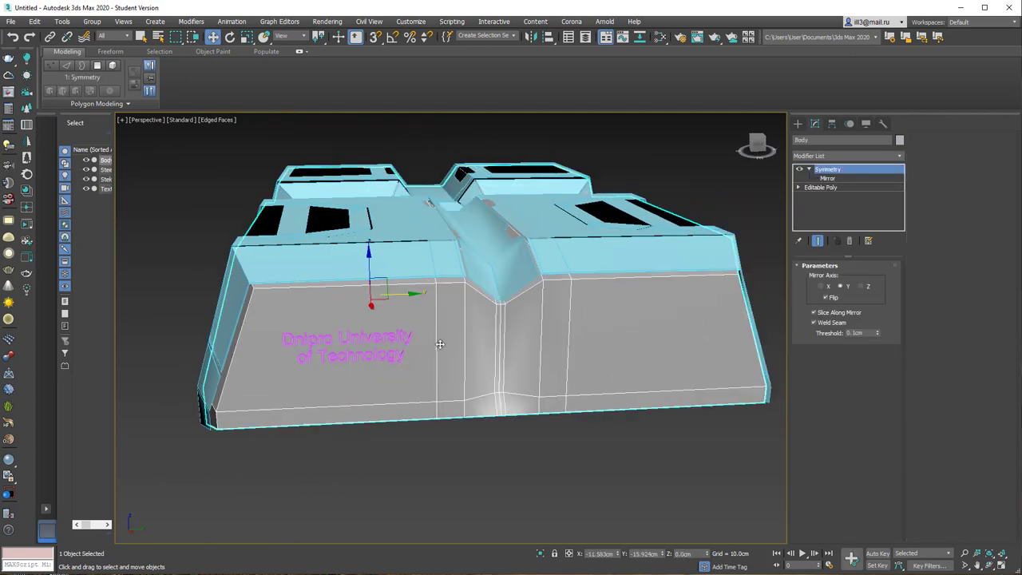
Clone the text label to the right, retype it as 'Engineering and Generative Design Department', and raise it
click(373, 345)
shift+drag(372, 345, 687, 336)
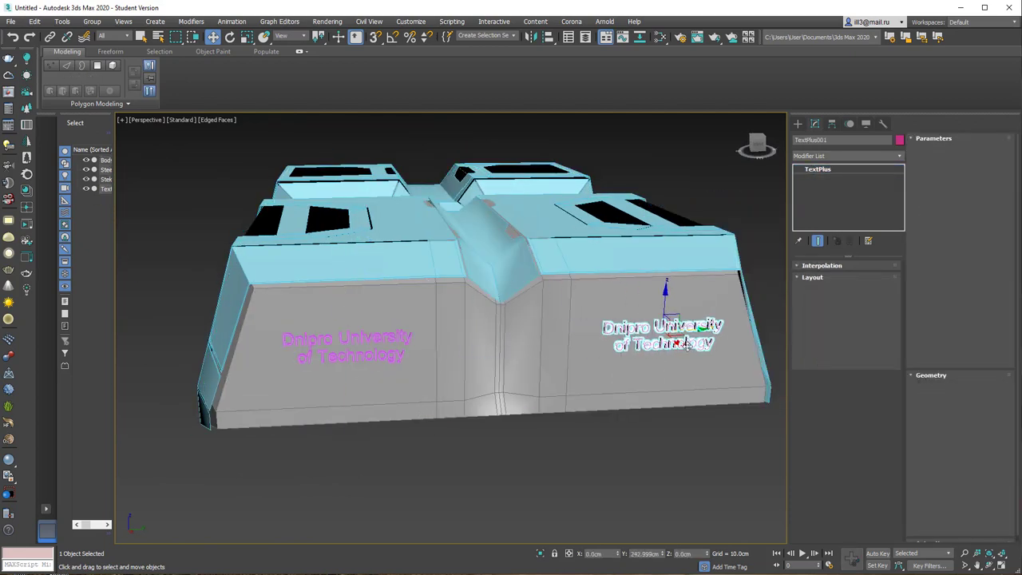
click(512, 341)
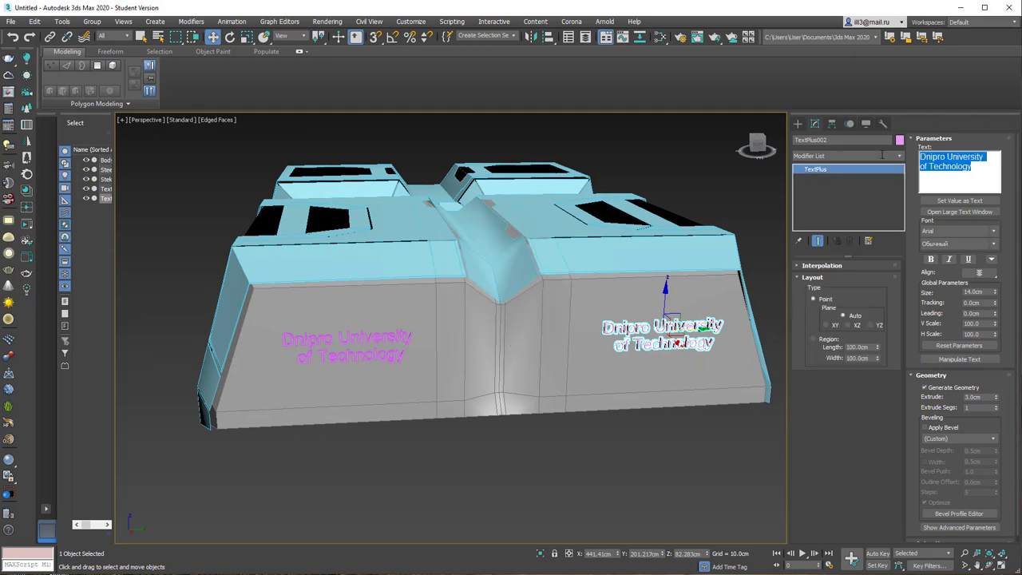
text(Engineering and)
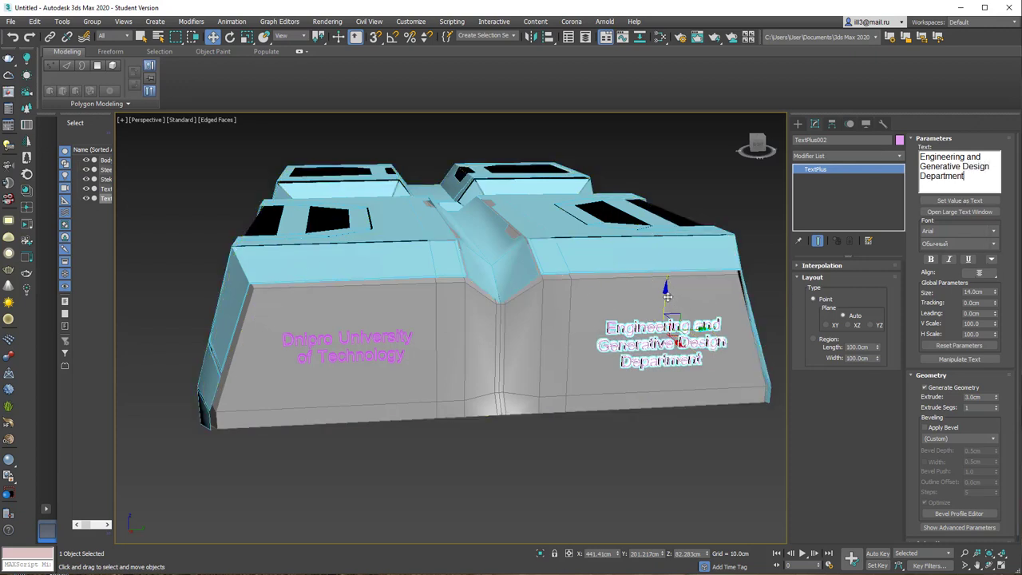
drag(666, 296, 665, 278)
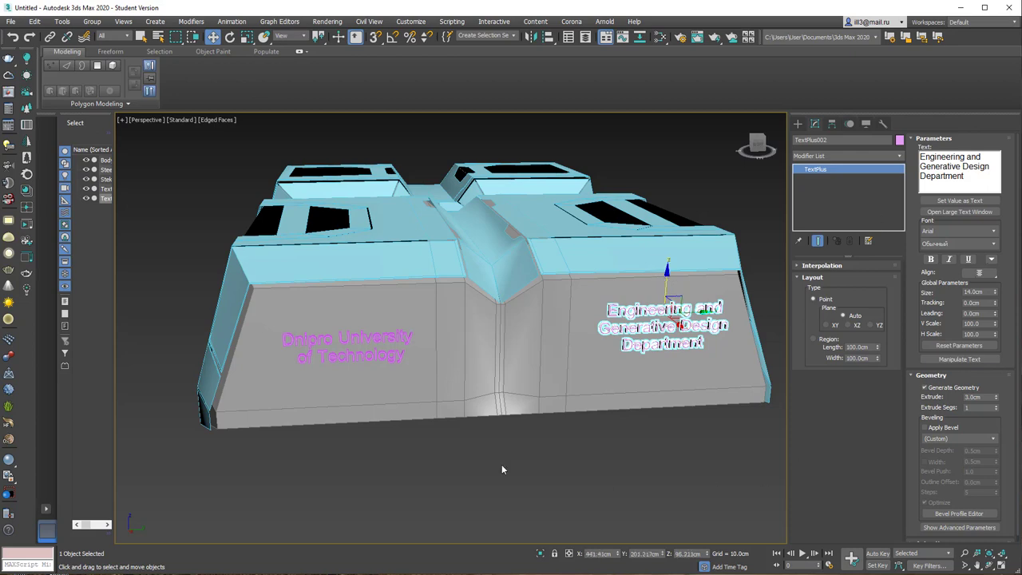
Clear the selection and orbit up to view the top of the hull
mouse_move(502, 469)
alt+middle_down()
mouse_move(567, 440)
mouse_move(574, 317)
mouse_move(524, 372)
mouse_move(604, 436)
mouse_move(525, 337)
alt+middle_up()
click(623, 437)
scroll(604, 436, up, 2)
scroll(604, 436, up, 5)
Cut a new edge along the top edge of the Steell panel on the side wall
click(525, 338)
right_click(570, 270)
click(536, 228)
scroll(470, 376, up, 5)
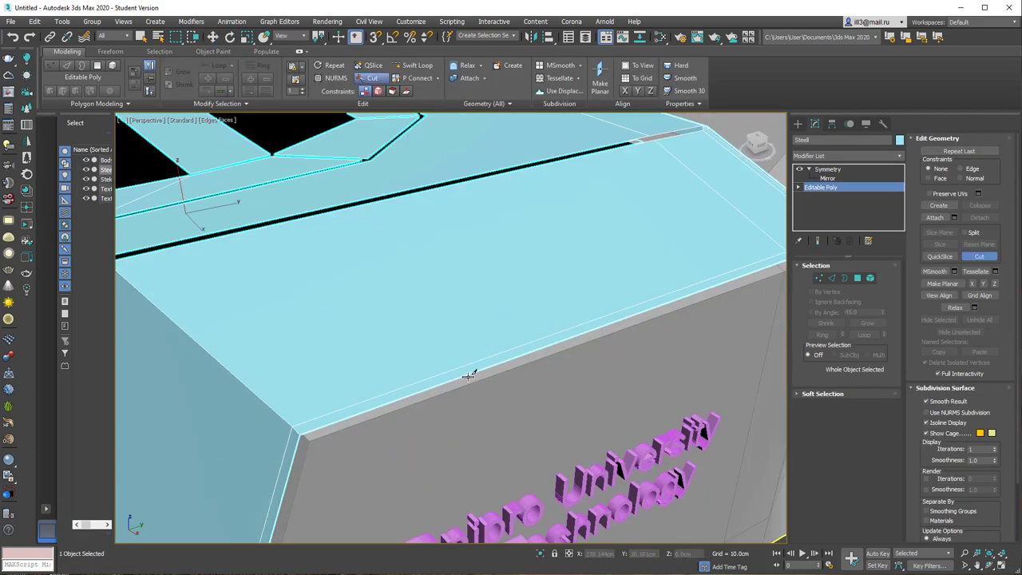
mouse_move(470, 375)
alt+middle_down()
mouse_move(628, 312)
mouse_move(439, 439)
alt+middle_up()
click(398, 458)
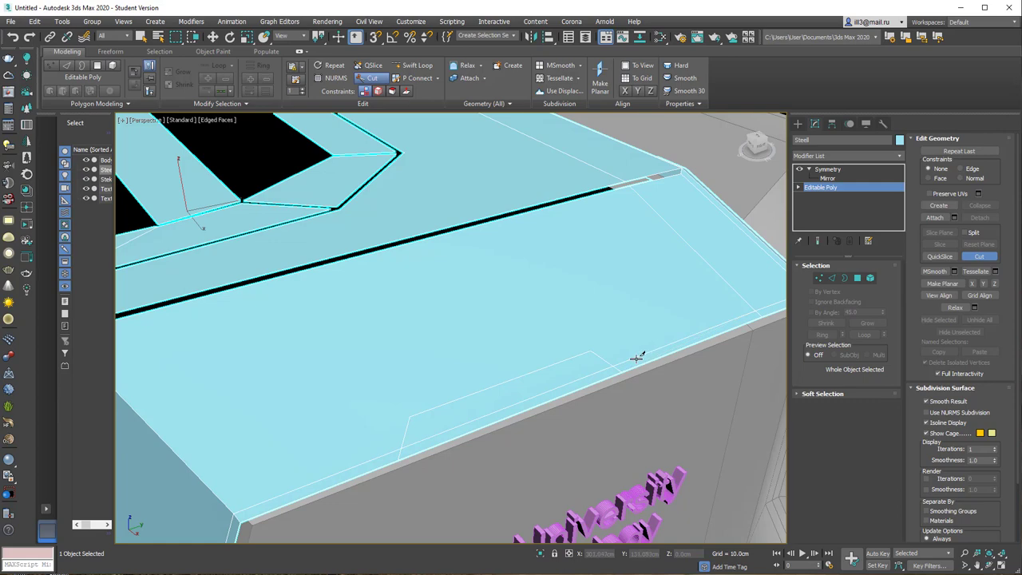
Detach the narrow two-polygon strip from Steell as a clone
key(4)
key(4)
key(4)
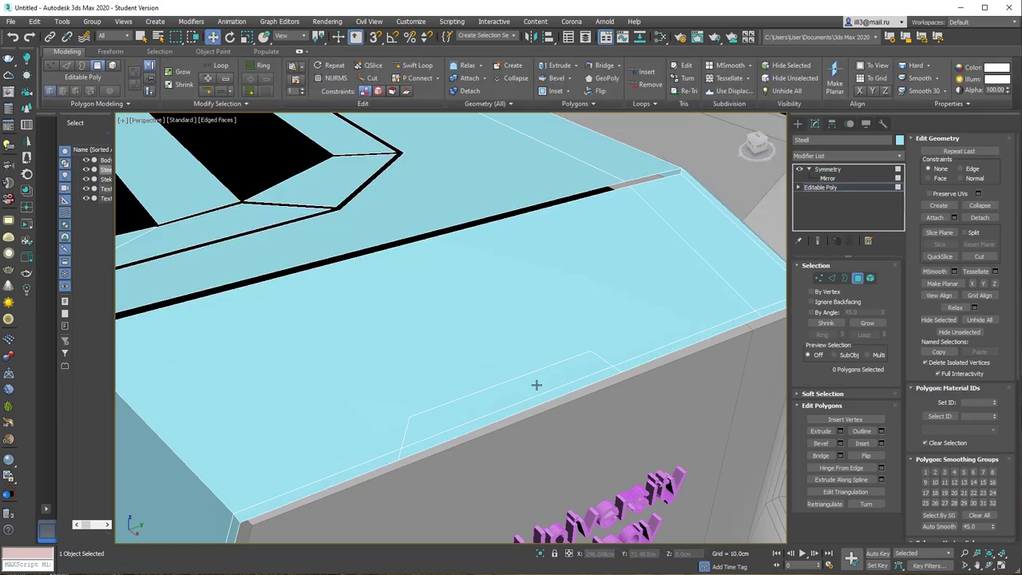
click(527, 385)
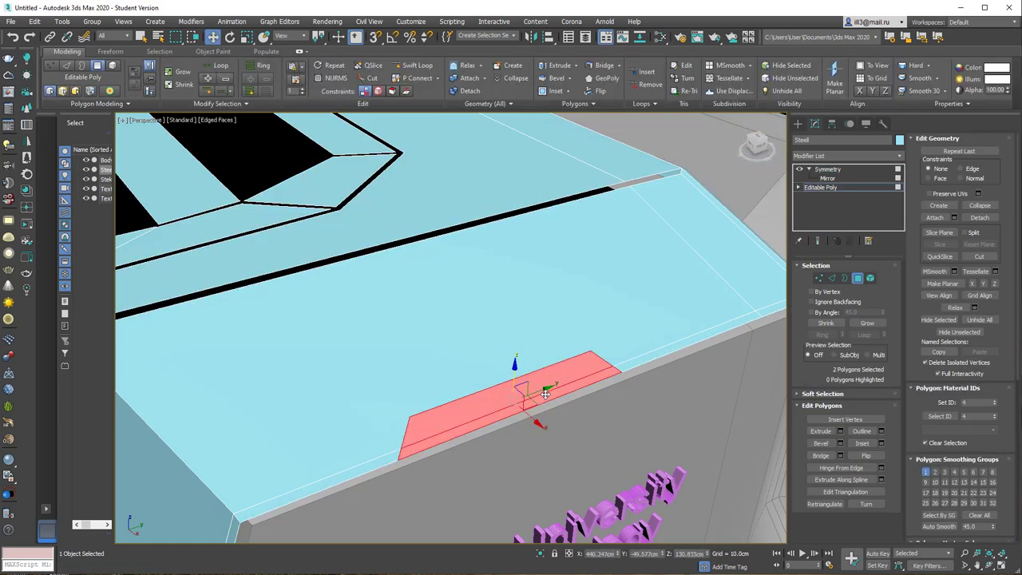
key(alt+d)
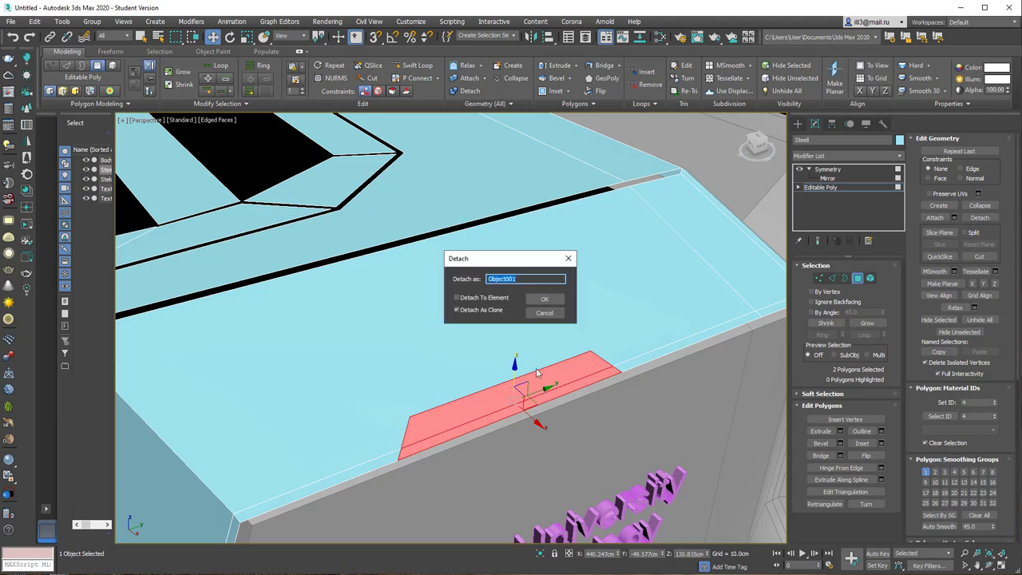
click(557, 302)
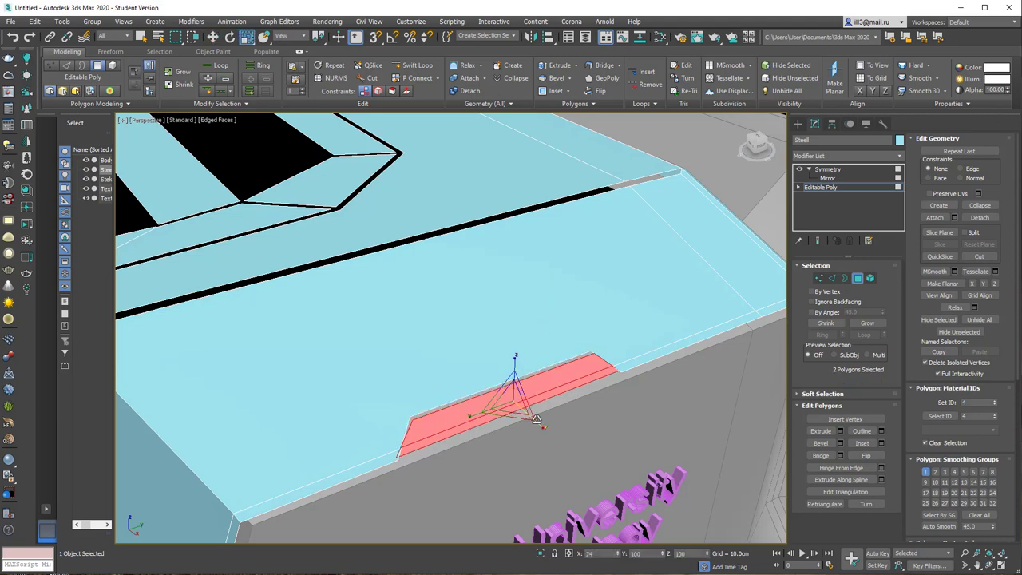
Return to the Symmetry modifier level and inspect the mirrored top panel polygons across the hull
key(2)
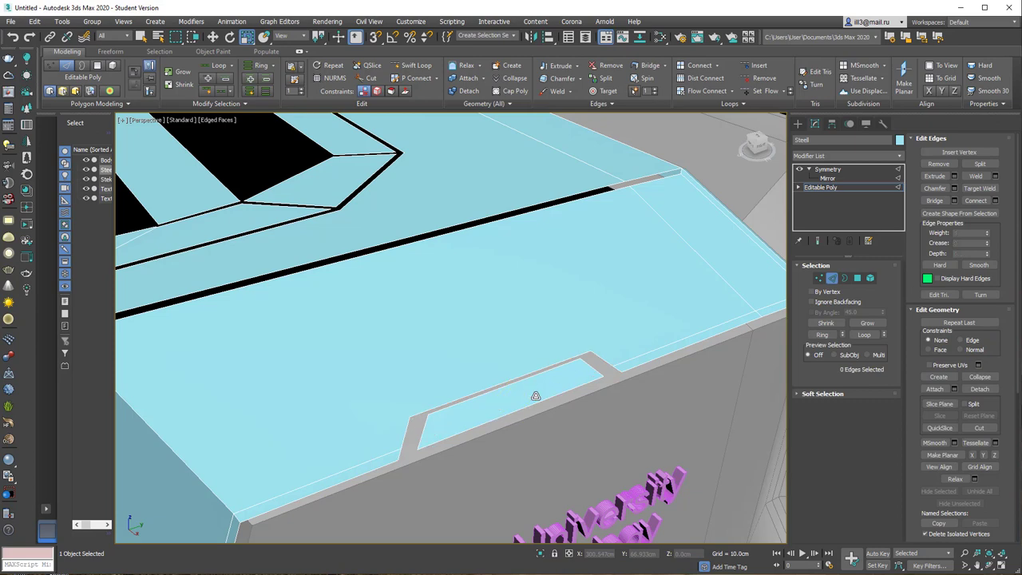
key(2)
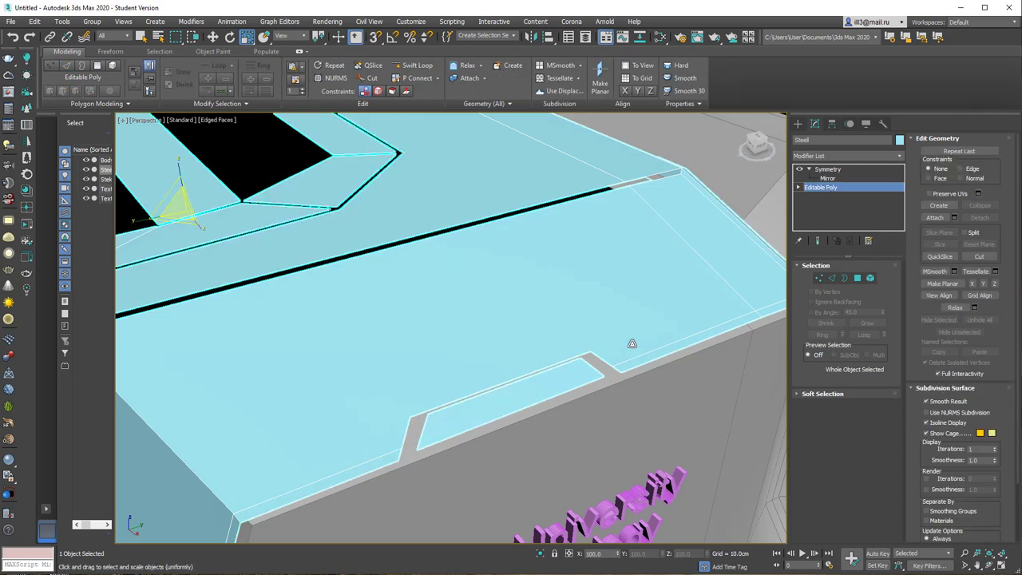
mouse_move(568, 374)
alt+middle_down()
mouse_move(567, 352)
mouse_move(527, 333)
mouse_move(515, 276)
alt+middle_up()
click(828, 170)
mouse_move(511, 320)
alt+middle_down()
mouse_move(252, 312)
mouse_move(384, 345)
alt+middle_up()
key(4)
click(355, 341)
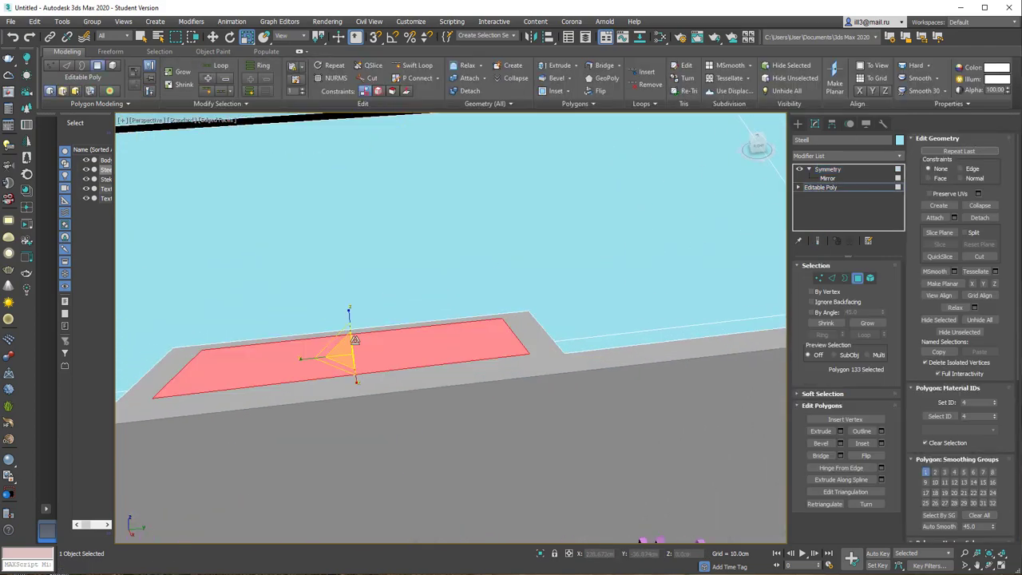
mouse_move(360, 396)
alt+middle_down()
mouse_move(418, 258)
mouse_move(388, 276)
mouse_move(351, 333)
alt+middle_up()
scroll(397, 308, down, 5)
middle_drag(396, 309, 370, 260)
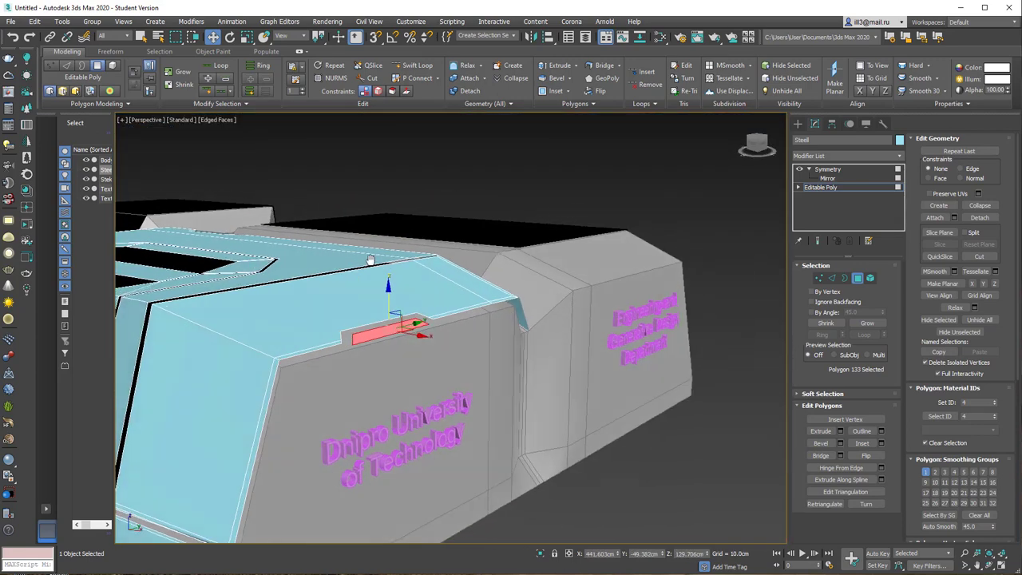
click(828, 169)
Add a Shell modifier to Steell with Outer Amount 0 and Inner Amount 3 cm
alt+middle_drag(479, 319, 515, 259)
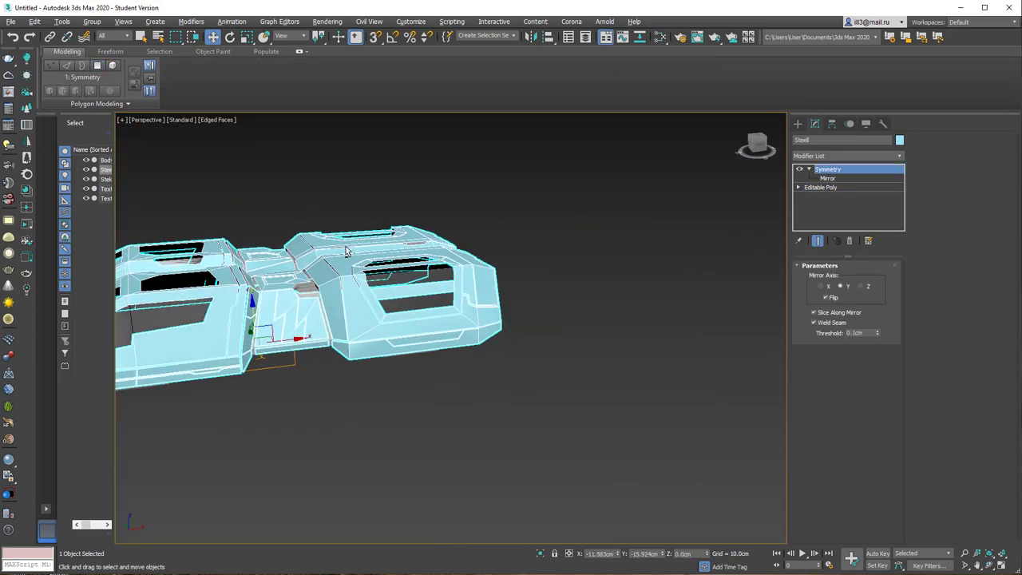
scroll(516, 260, up, 3)
click(898, 156)
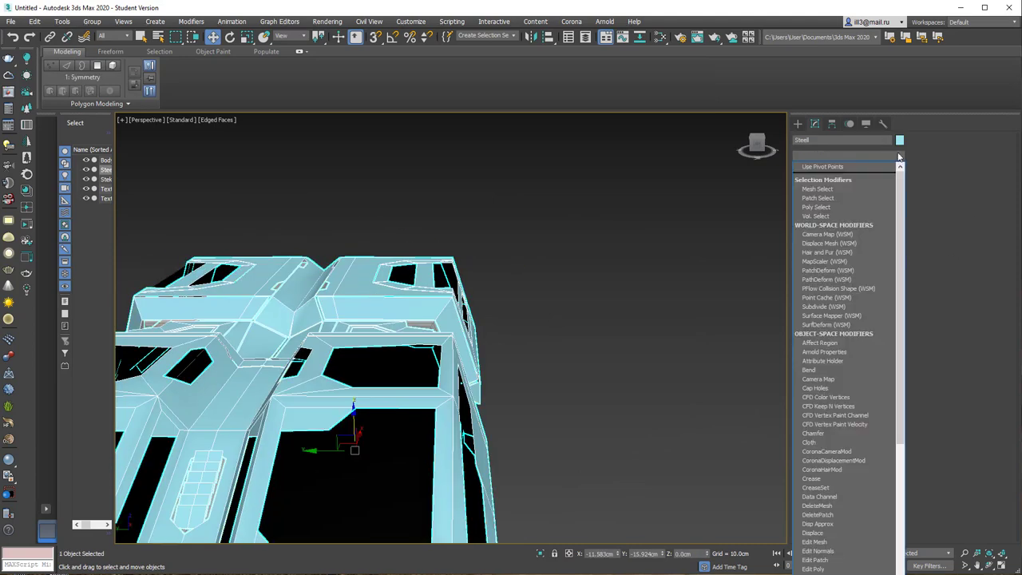
text(shell)
key(Return)
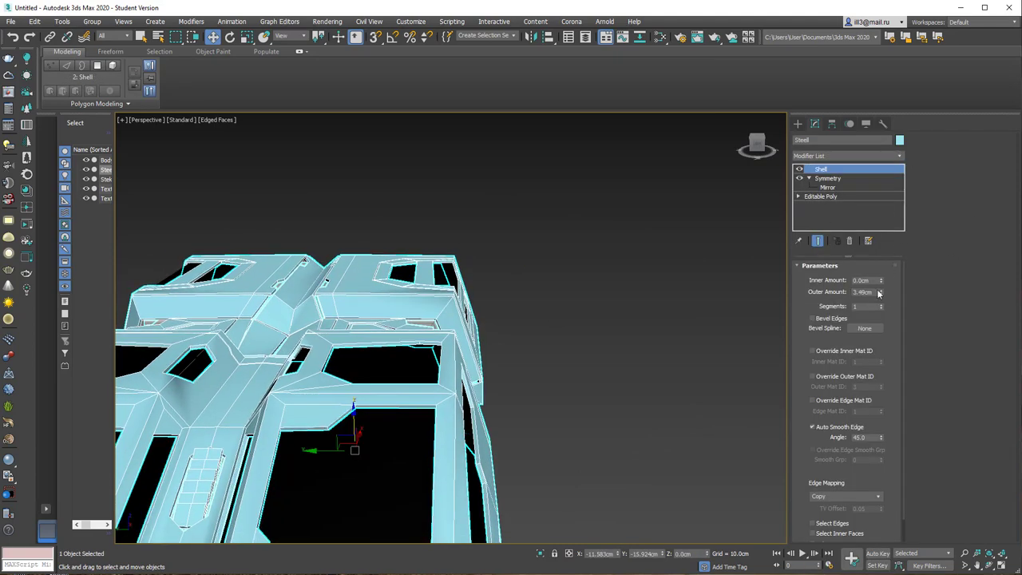
right_click(882, 292)
double_click(862, 280)
text(3)
key(Return)
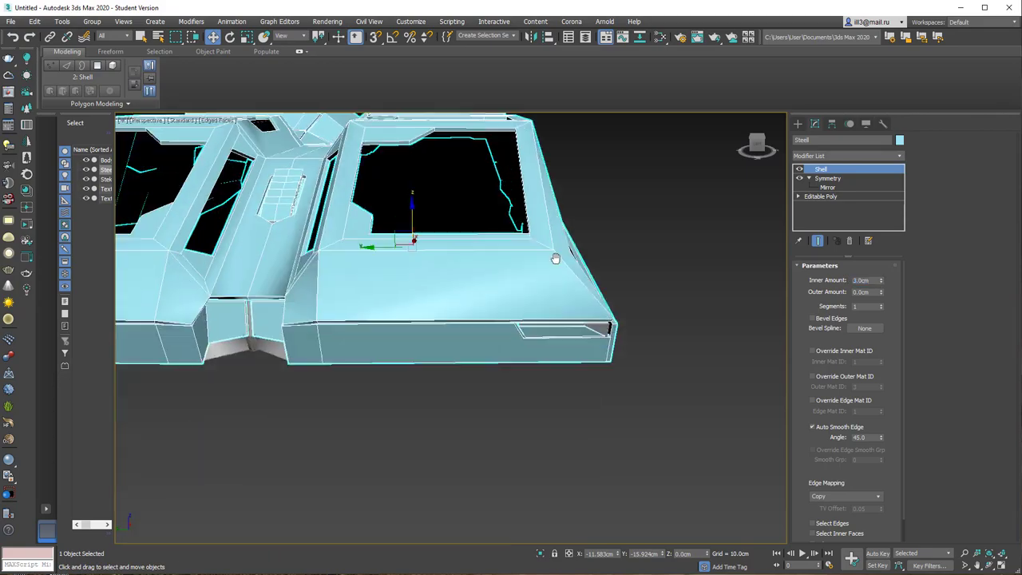
mouse_move(559, 303)
alt+middle_down()
mouse_move(585, 268)
mouse_move(562, 319)
alt+middle_up()
scroll(561, 319, up, 5)
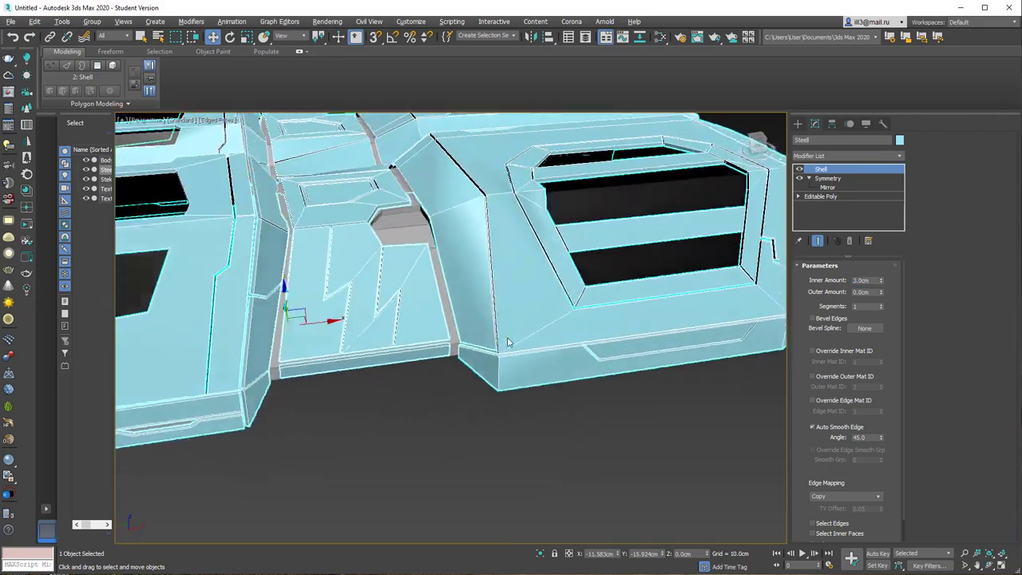